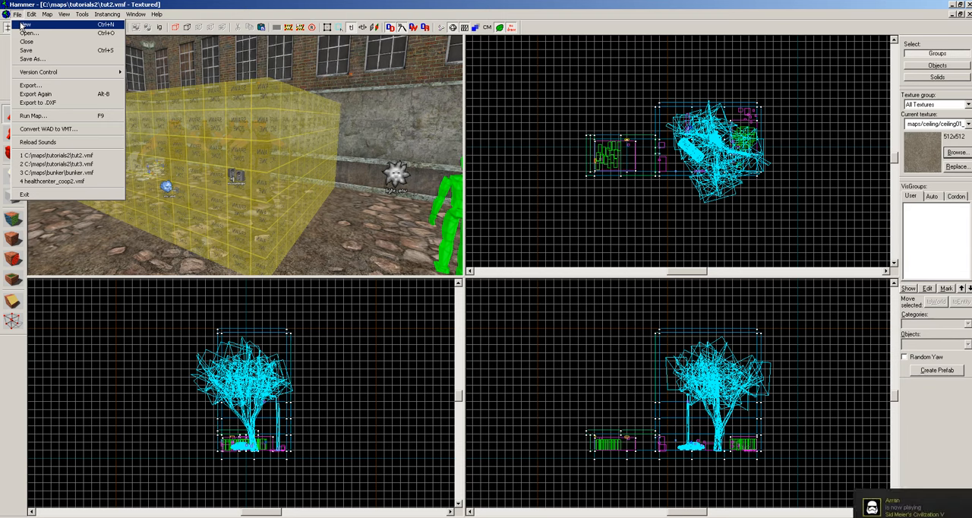
# Create a new, empty map.
pyautogui.click(24, 24)
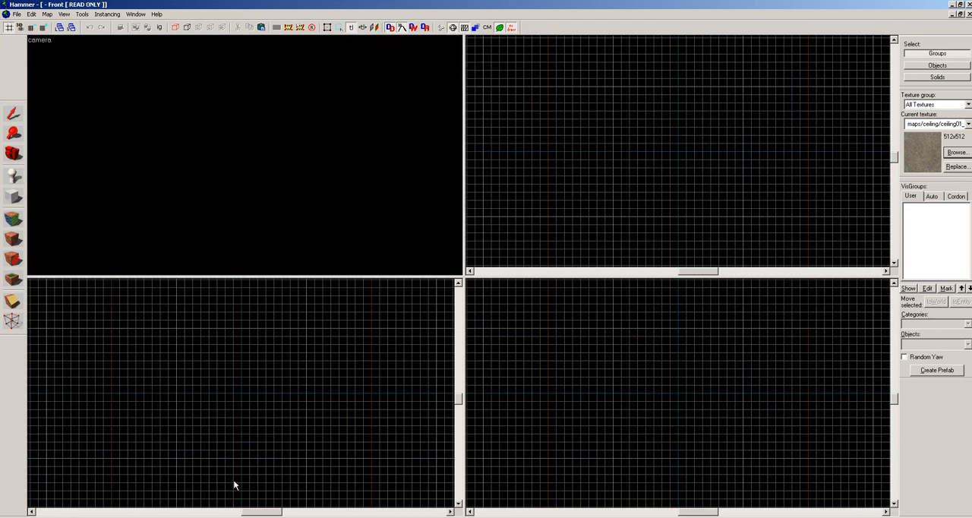
# Switch to Steam, find Source SDK among the library's tools, and return to Hammer by closing the Steam window.
pyautogui.rightClick(298, 517)
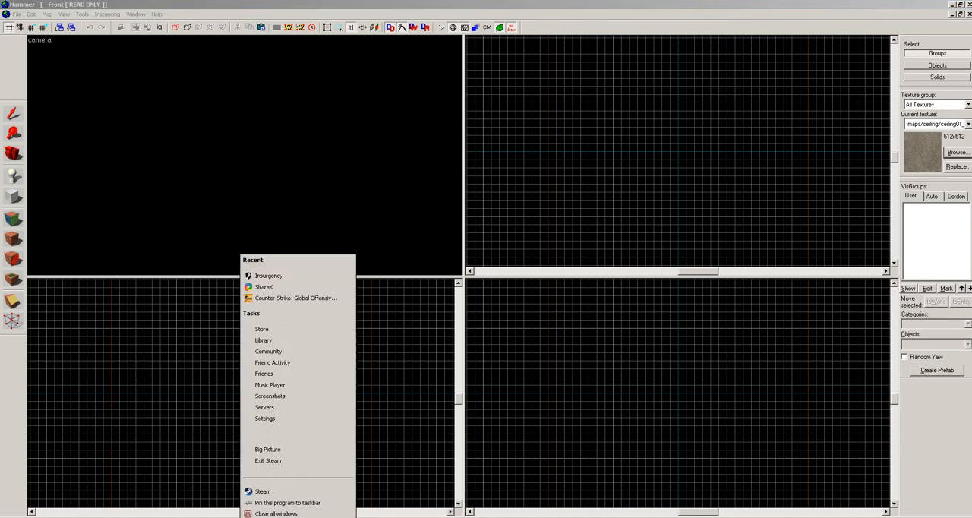
pyautogui.click(276, 341)
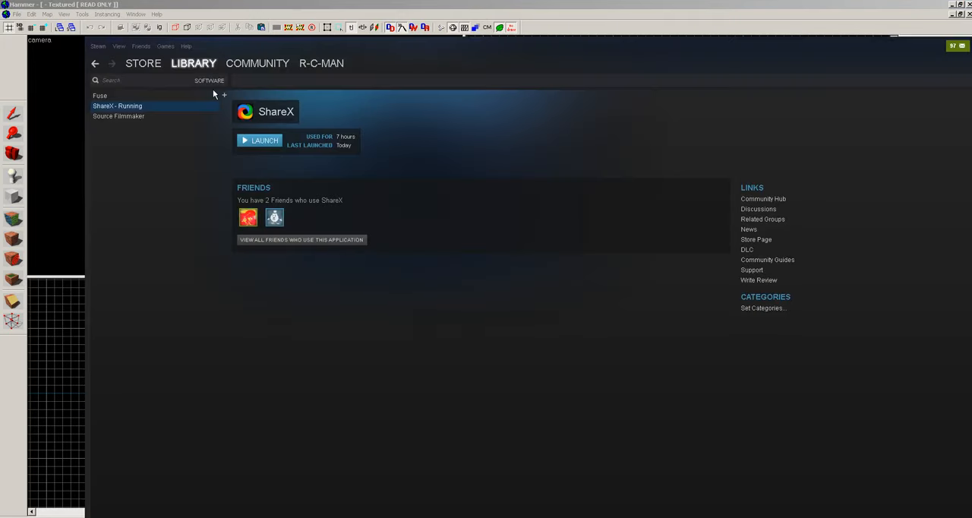
pyautogui.moveTo(184, 67)
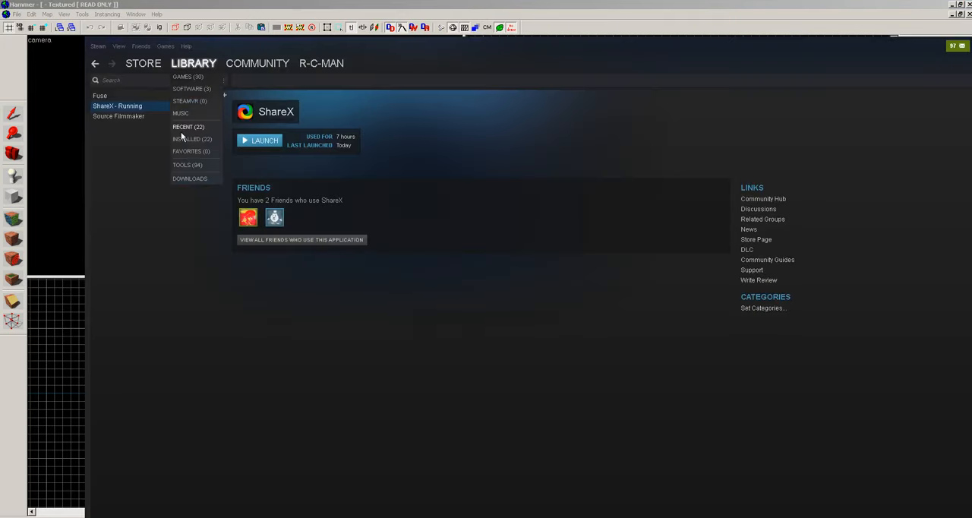
pyautogui.click(183, 164)
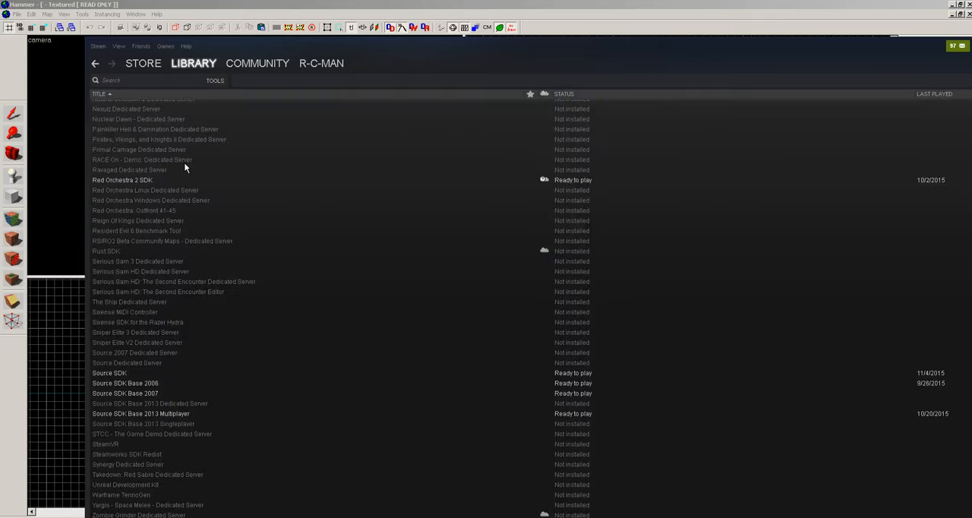
pyautogui.click(124, 377)
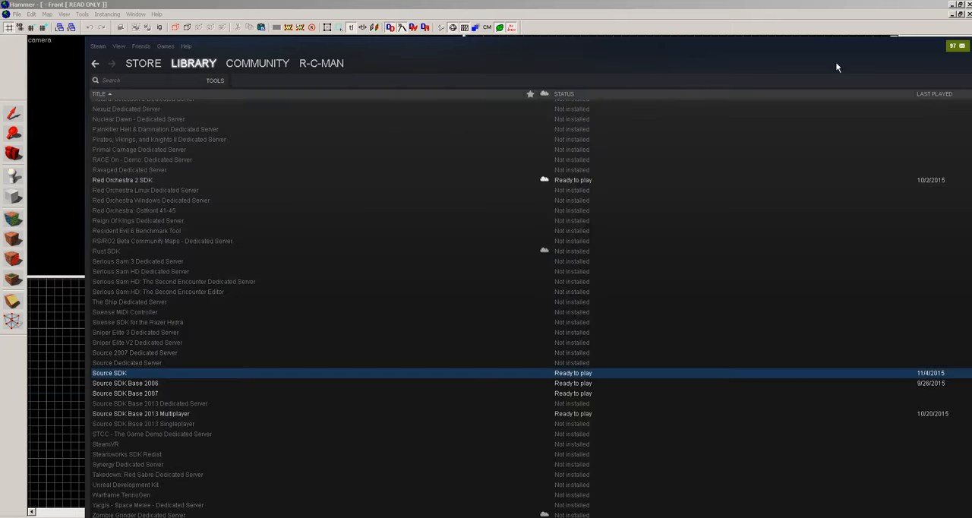
pyautogui.moveTo(835, 61); pyautogui.dragTo(738, 79)
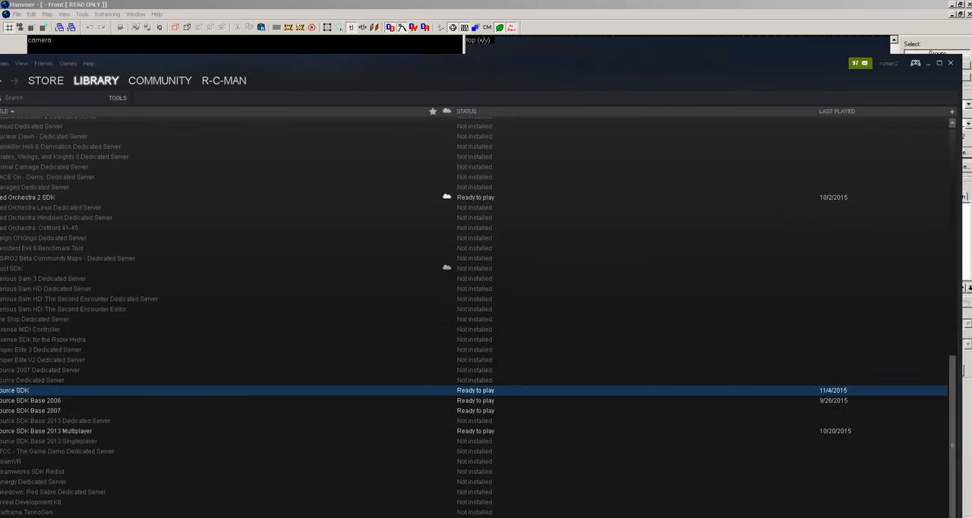
pyautogui.click(949, 64)
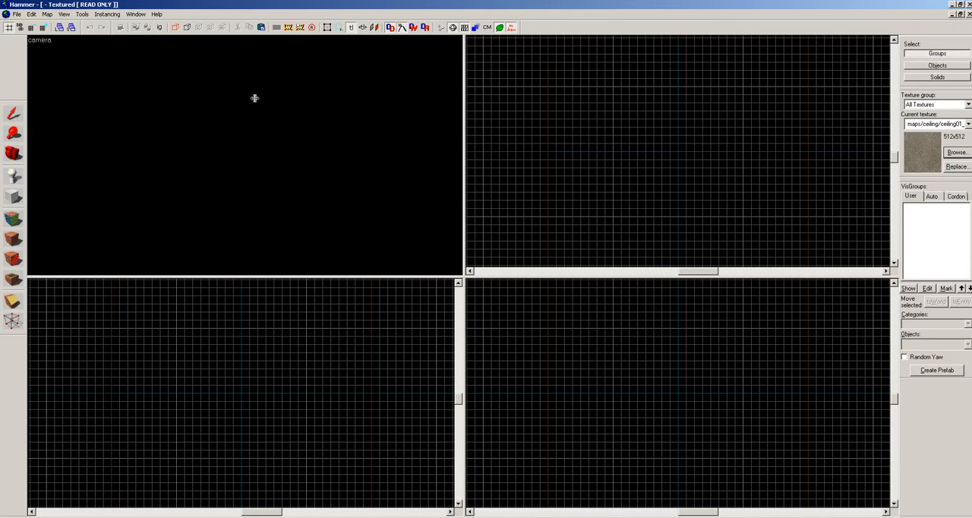
# Set the camera view to display 3D Shaded Textured Polygons.
pyautogui.click(63, 15)
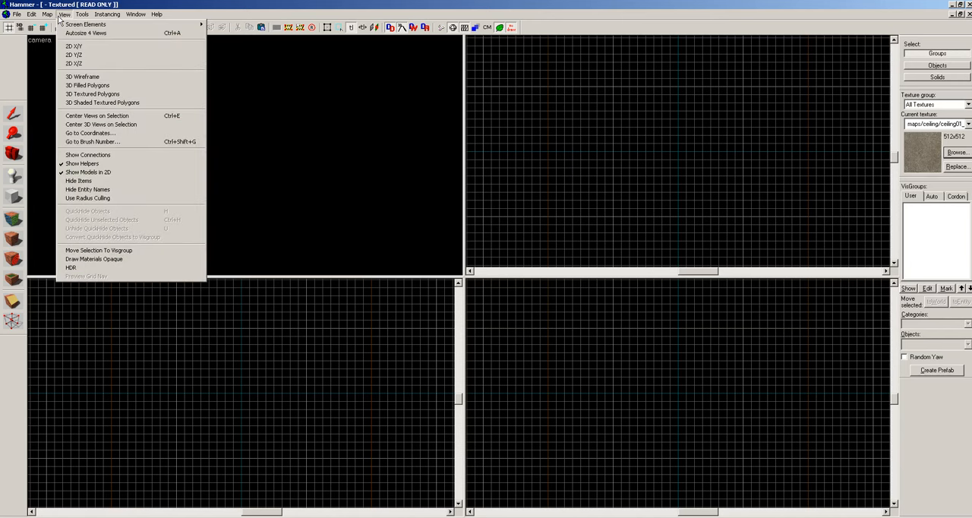
pyautogui.click(106, 103)
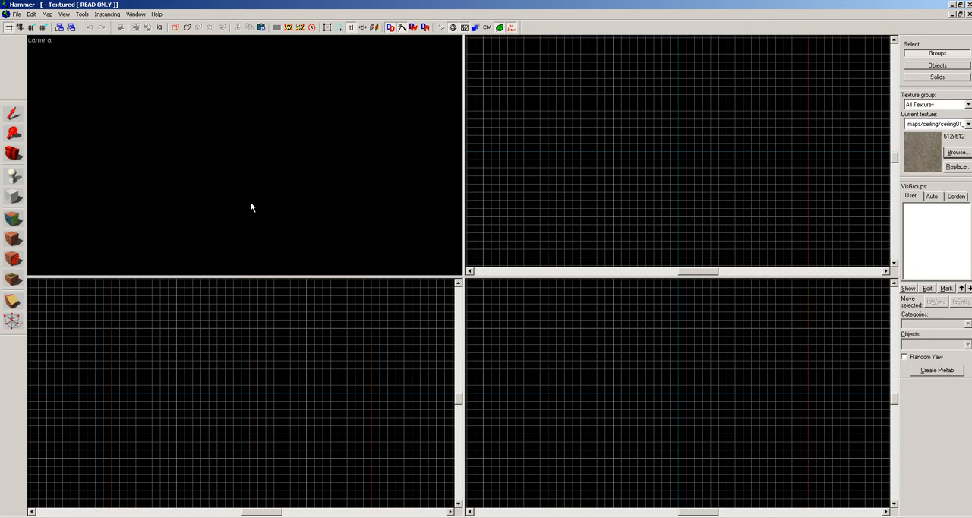
# Outline a 256 by 256 block, 64 units high, around the origin in the top view and choose the tools/toolsnodraw texture.
pyautogui.click(13, 196)
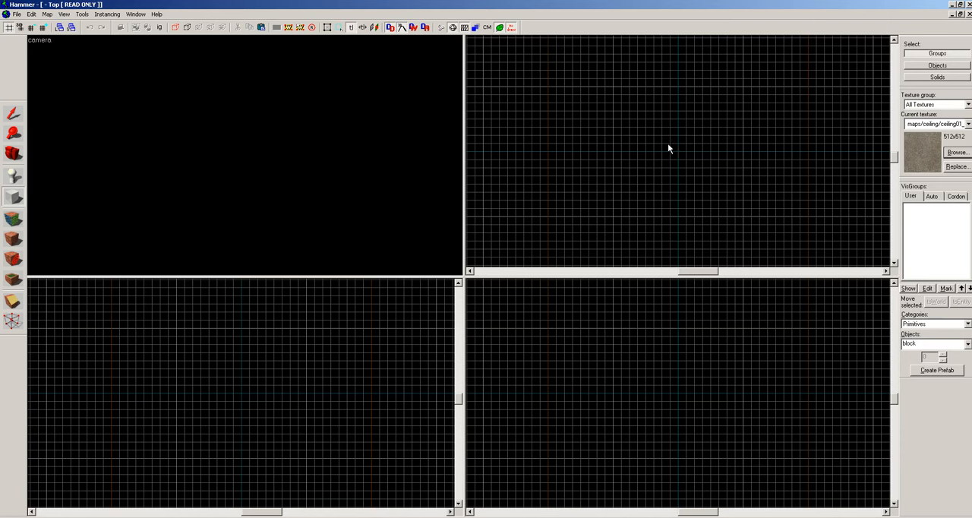
pyautogui.moveTo(668, 149); pyautogui.dragTo(696, 183)
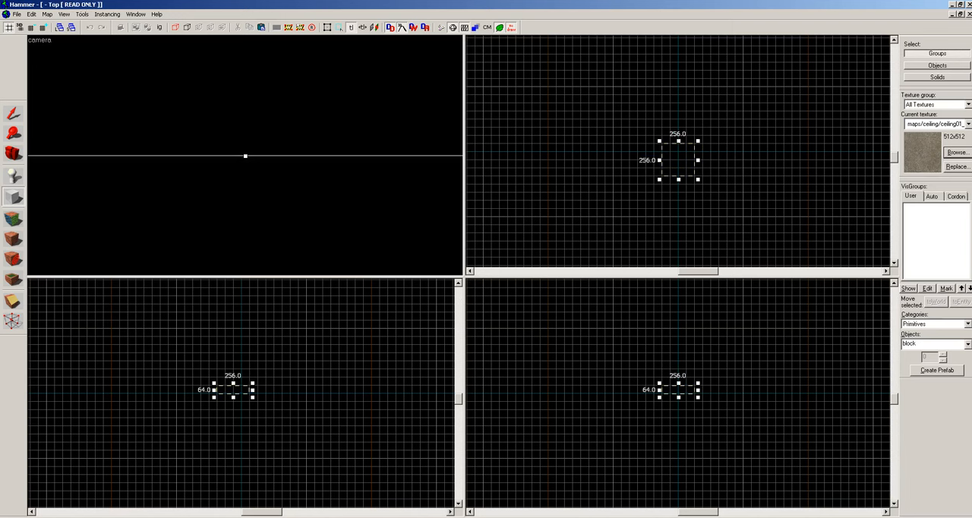
pyautogui.click(954, 153)
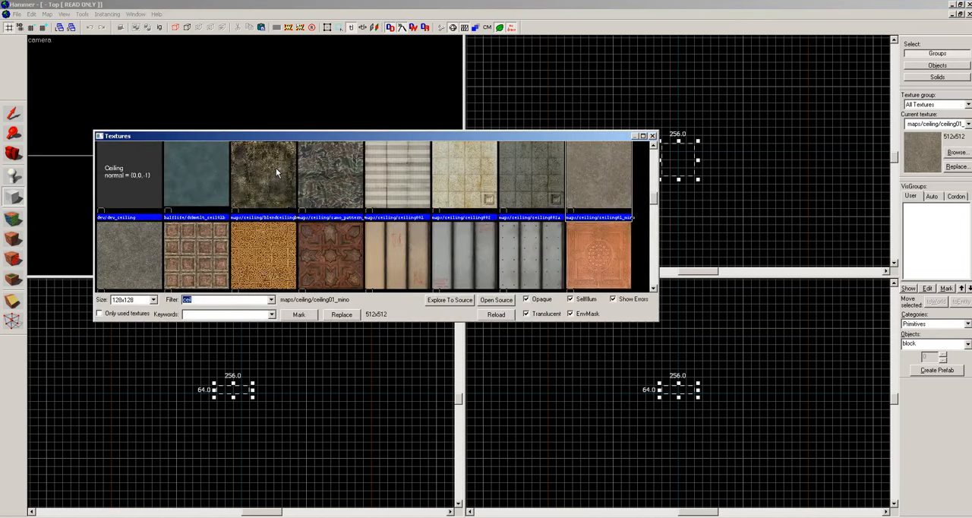
pyautogui.write('nodr')
pyautogui.doubleClick(276, 169)
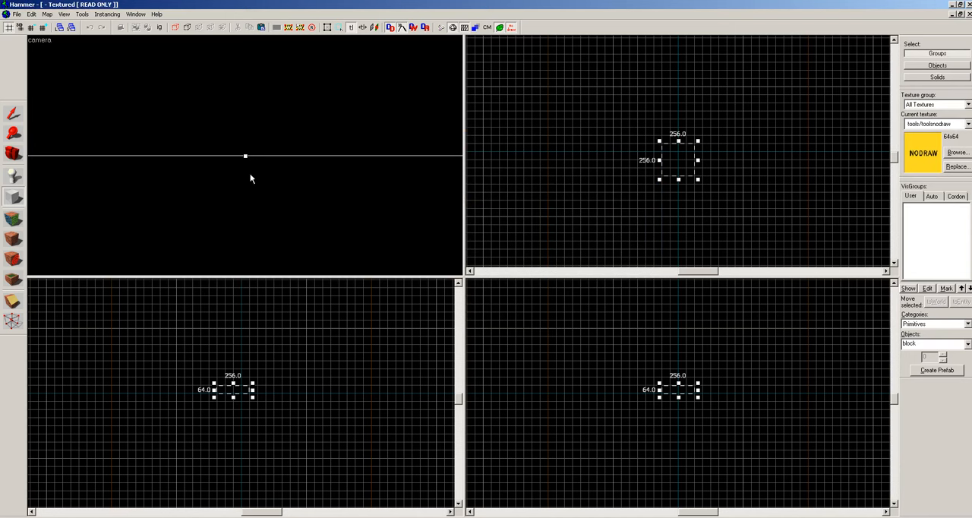
# Bring the outlined block into the camera view and create it as a nodraw brush.
pyautogui.scroll(-6, 179, 166)
pyautogui.scroll(1, 183, 167)
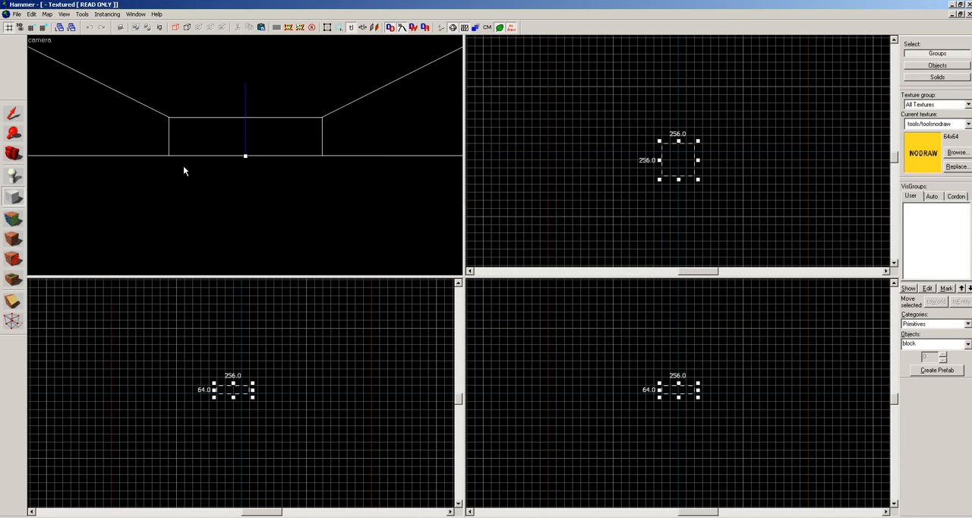
pyautogui.press('z')
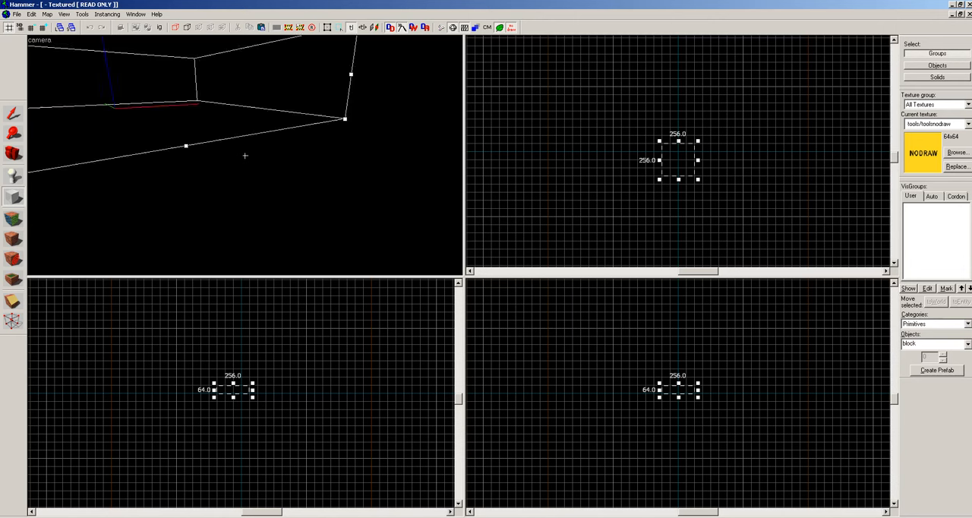
pyautogui.press('z')
pyautogui.press('z')
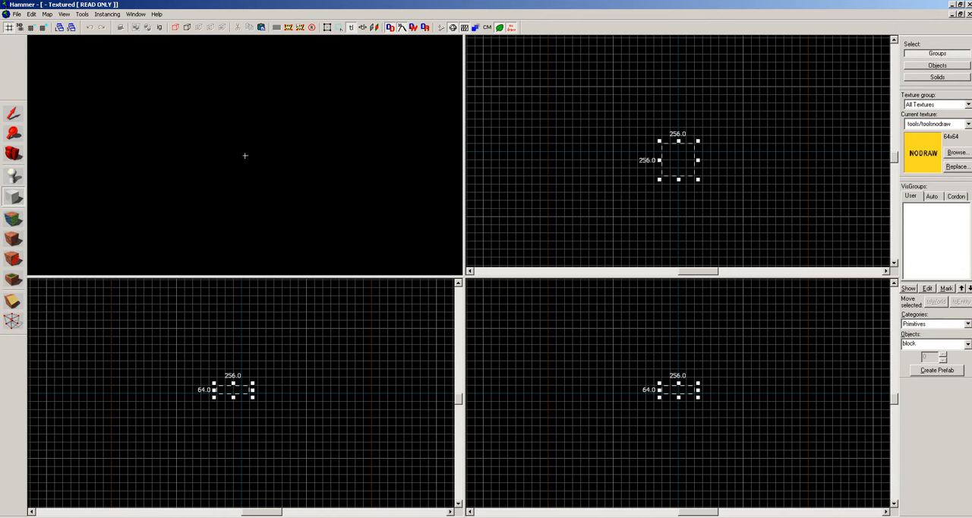
pyautogui.press('z')
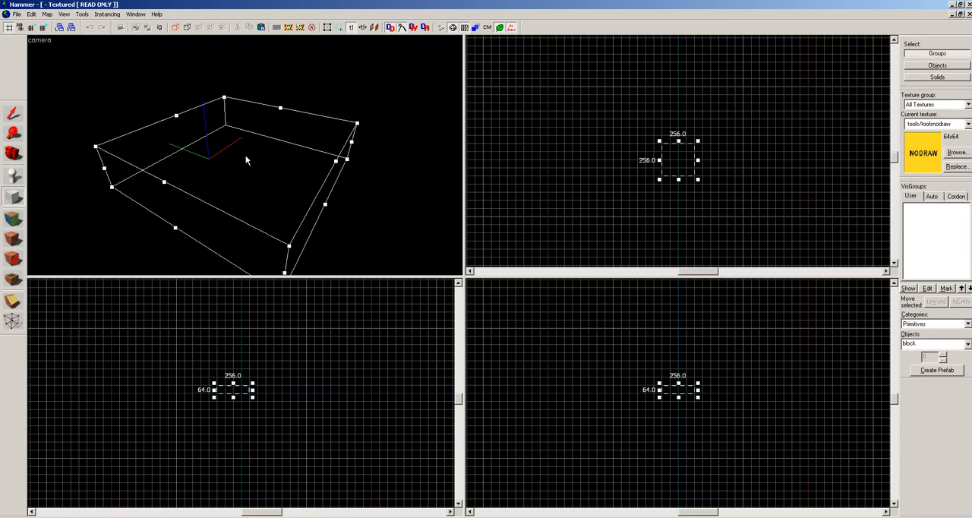
pyautogui.press('Return')
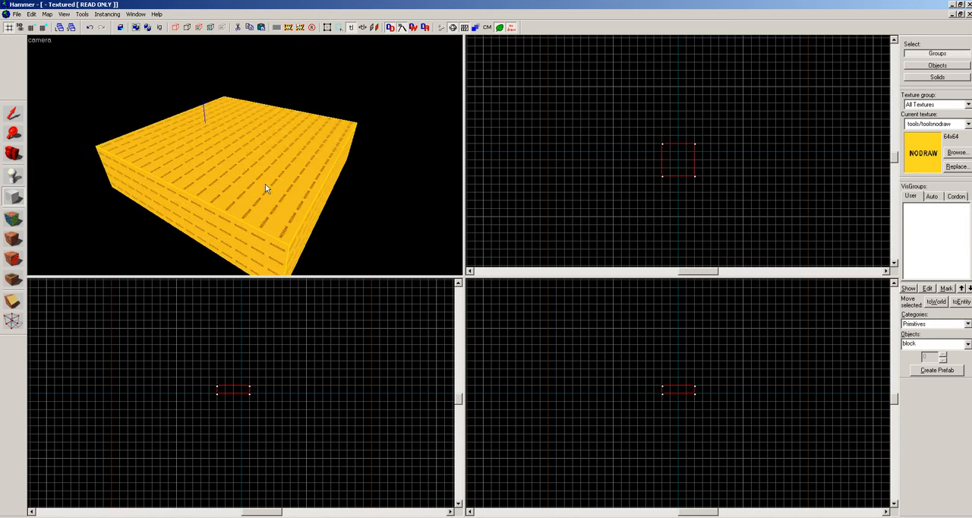
# Make the grid finer and lower the top of the block so it becomes a floor 16 units thick.
pyautogui.hotkey('shift', 's')
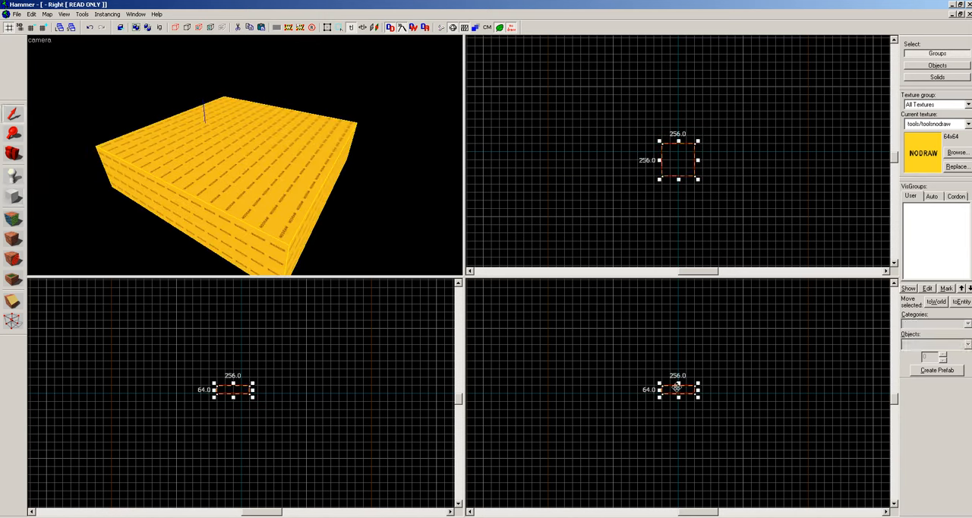
pyautogui.scroll(5, 677, 388)
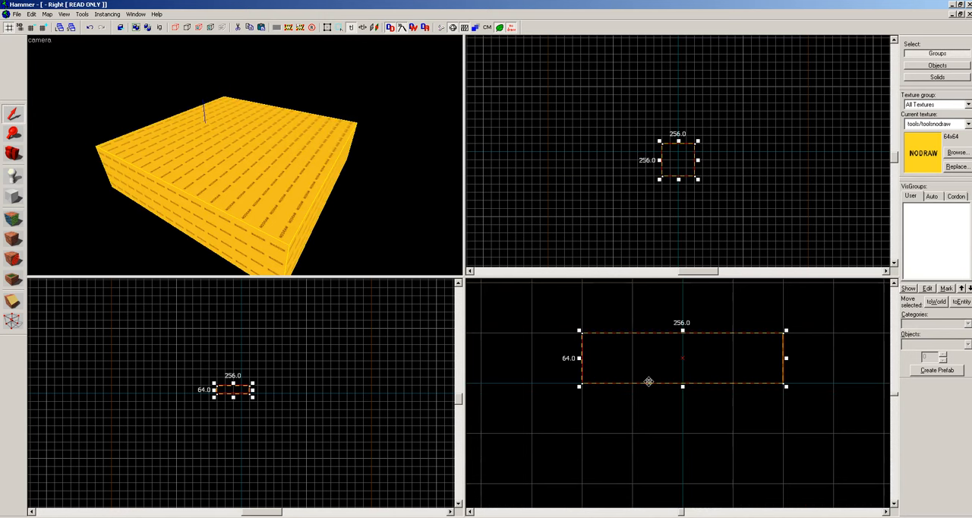
pyautogui.click(31, 28)
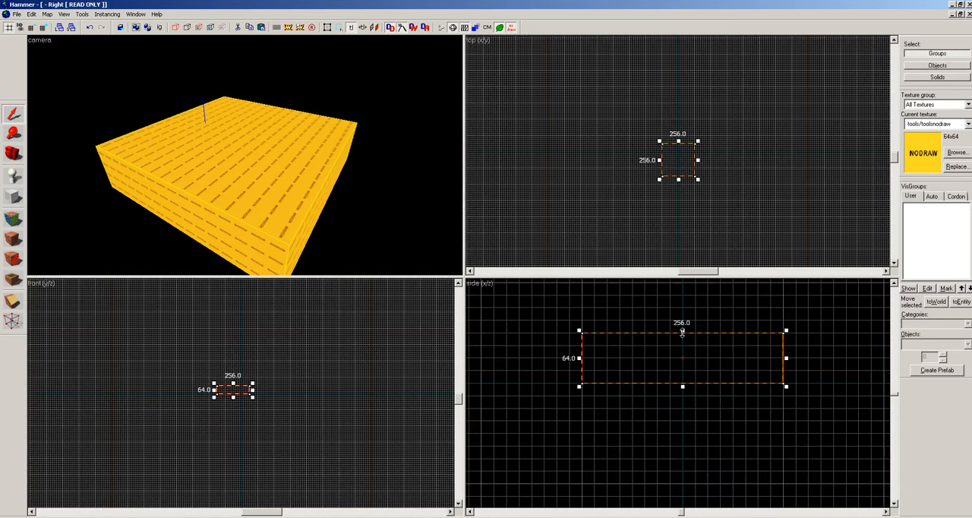
pyautogui.moveTo(681, 332); pyautogui.dragTo(683, 370)
pyautogui.press('Escape')
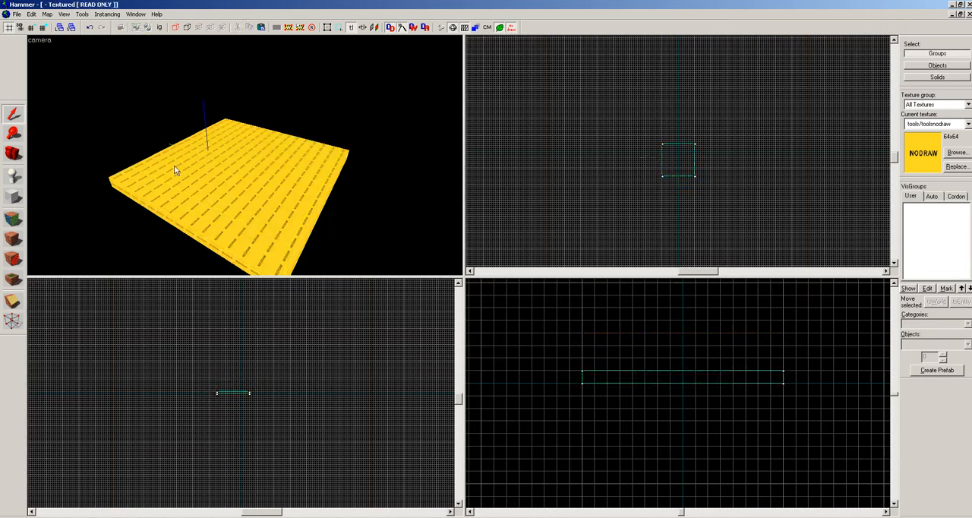
# Dismiss the antivirus update notification and select the floor brush.
pyautogui.click(175, 170)
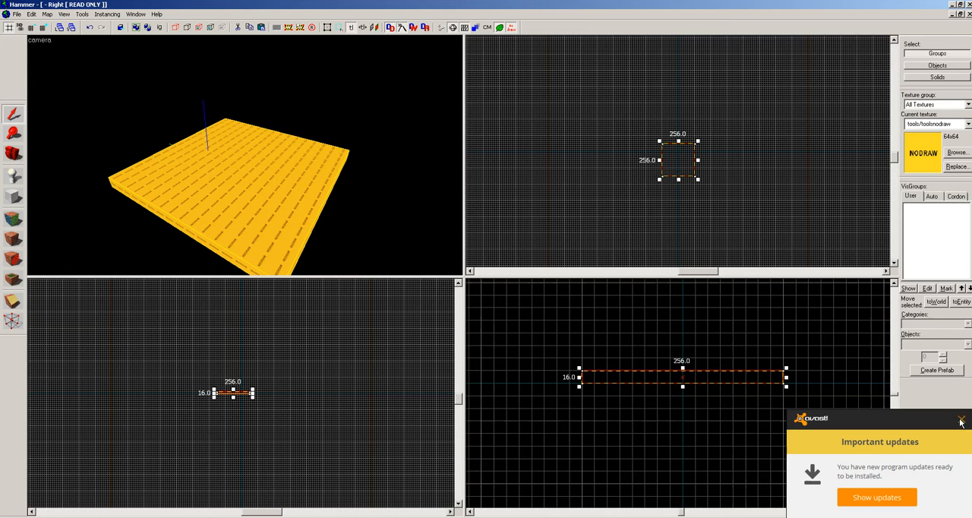
pyautogui.click(961, 420)
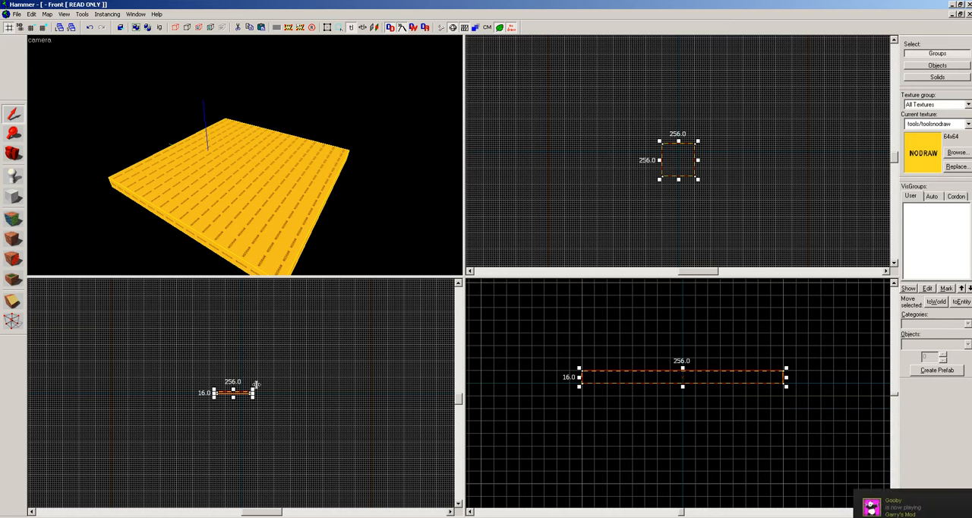
pyautogui.press('Escape')
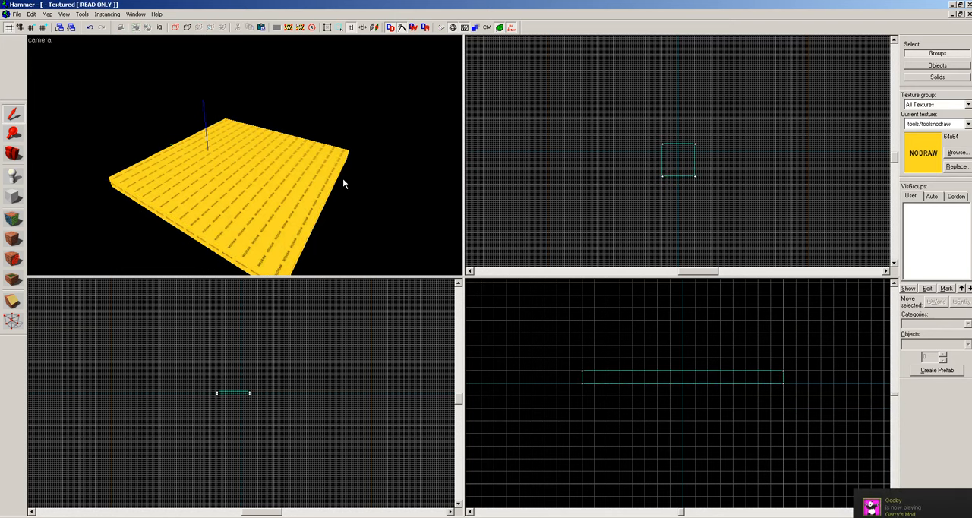
pyautogui.click(306, 192)
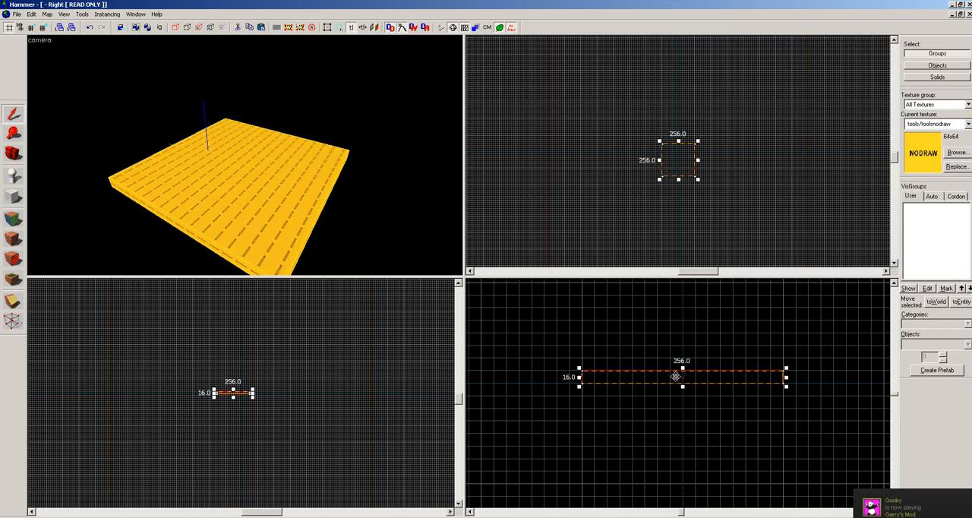
# Outline a wall block 16 units thick, 256 long and 64 high, standing just outside the floor's left edge.
pyautogui.click(13, 197)
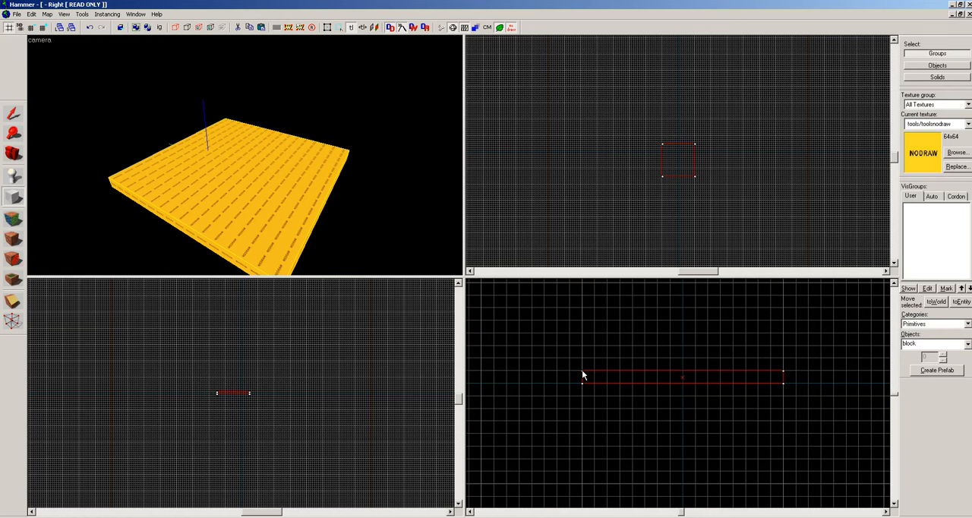
pyautogui.moveTo(582, 375); pyautogui.dragTo(786, 328)
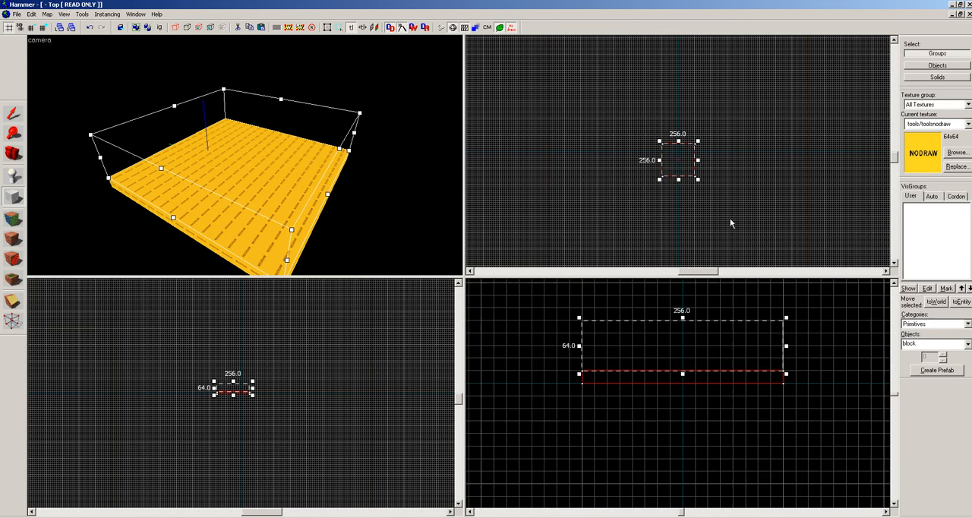
pyautogui.scroll(-1, 732, 196)
pyautogui.scroll(3, 721, 179)
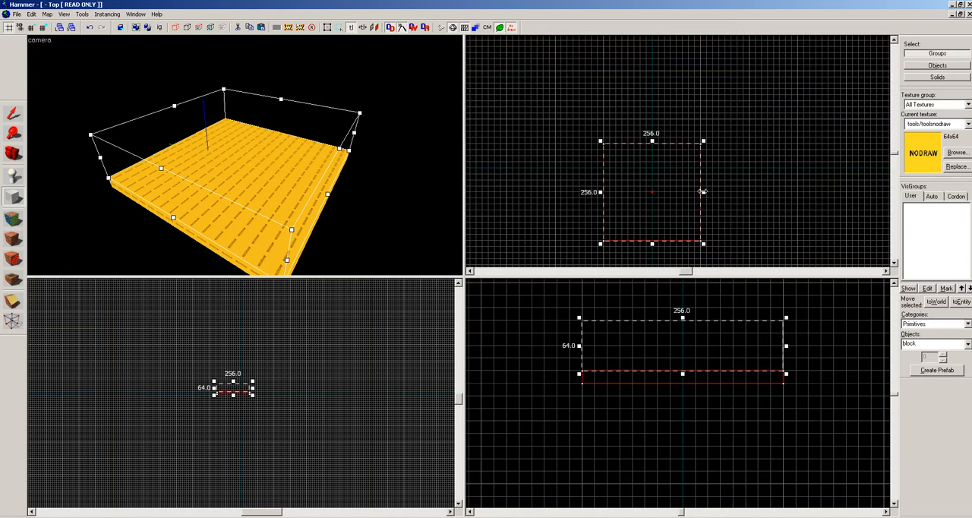
pyautogui.moveTo(702, 191); pyautogui.dragTo(581, 195)
pyautogui.scroll(2, 611, 194)
pyautogui.scroll(-1, 595, 195)
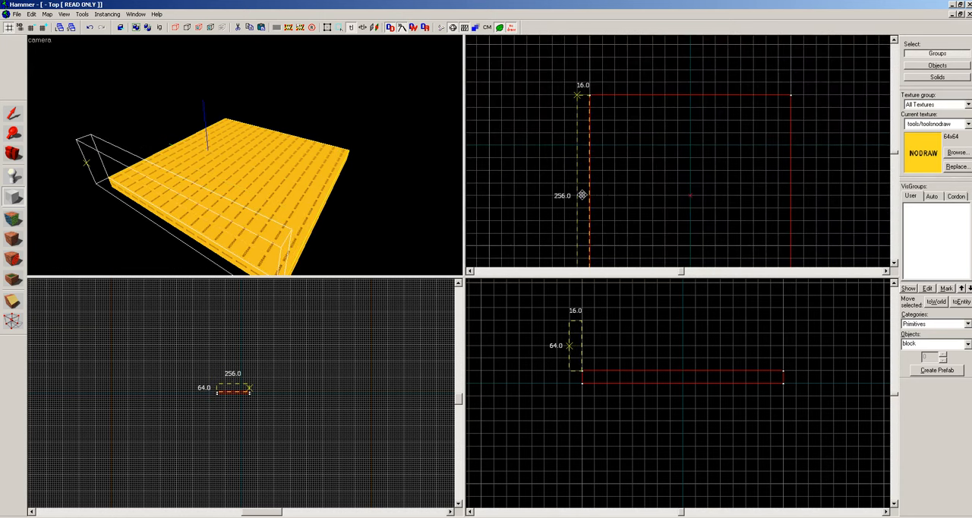
# Raise the wall outline's height to 304 units in the side view and check it in the camera view.
pyautogui.press('z')
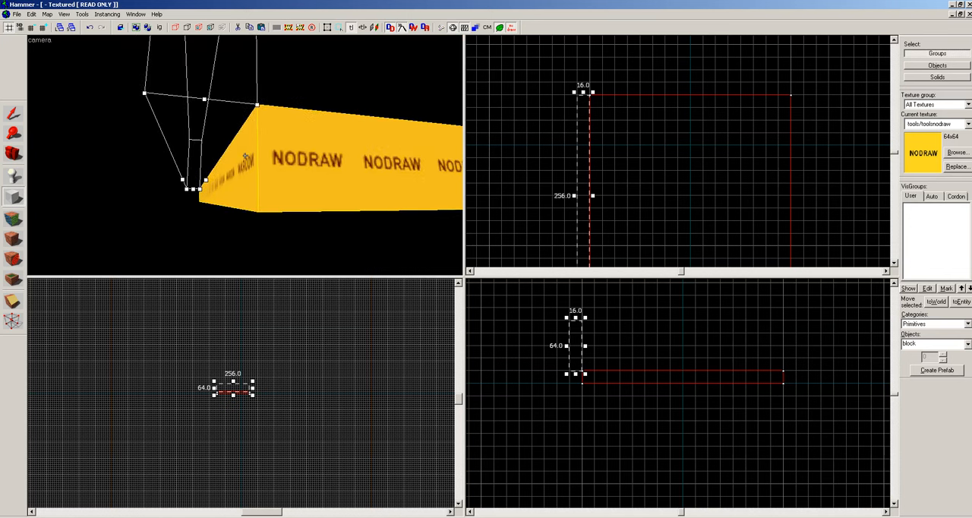
pyautogui.press('s')
pyautogui.press('z')
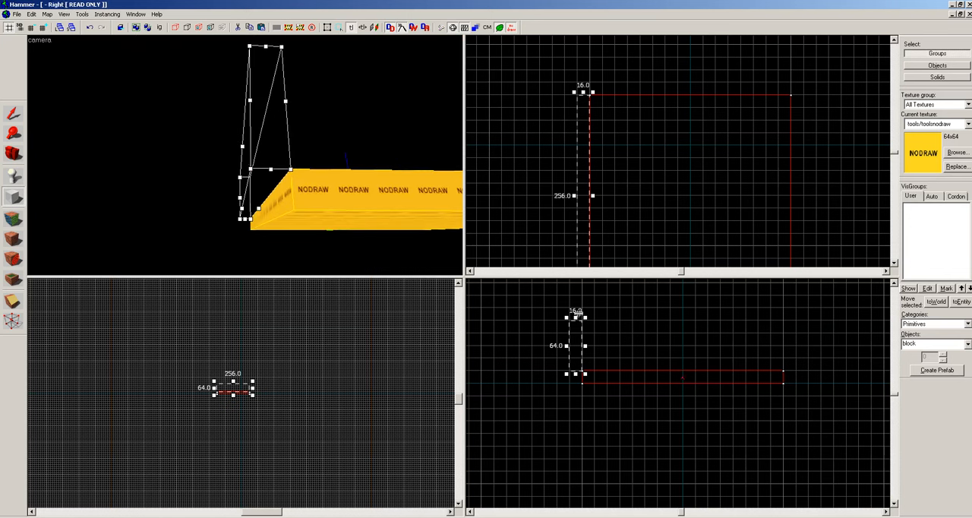
pyautogui.moveTo(576, 313); pyautogui.dragTo(561, 354)
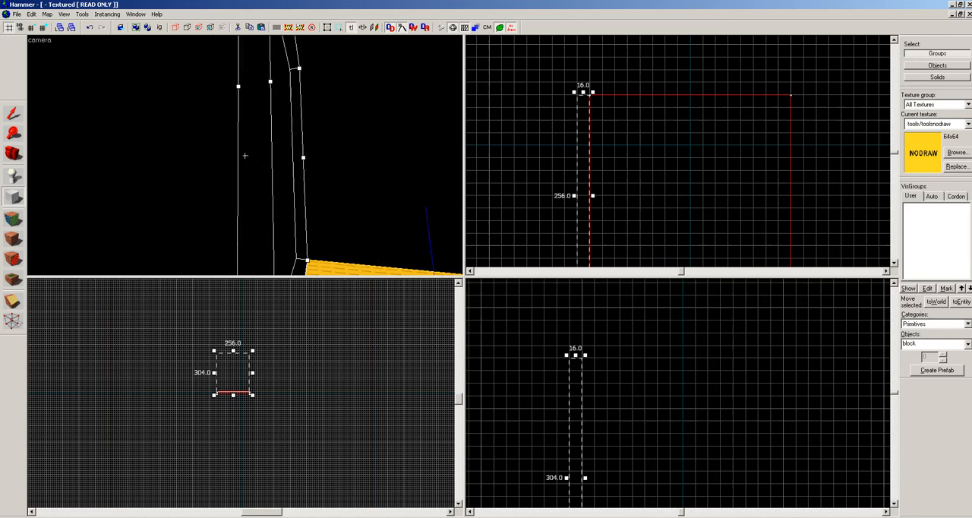
pyautogui.press('s')
pyautogui.press('z')
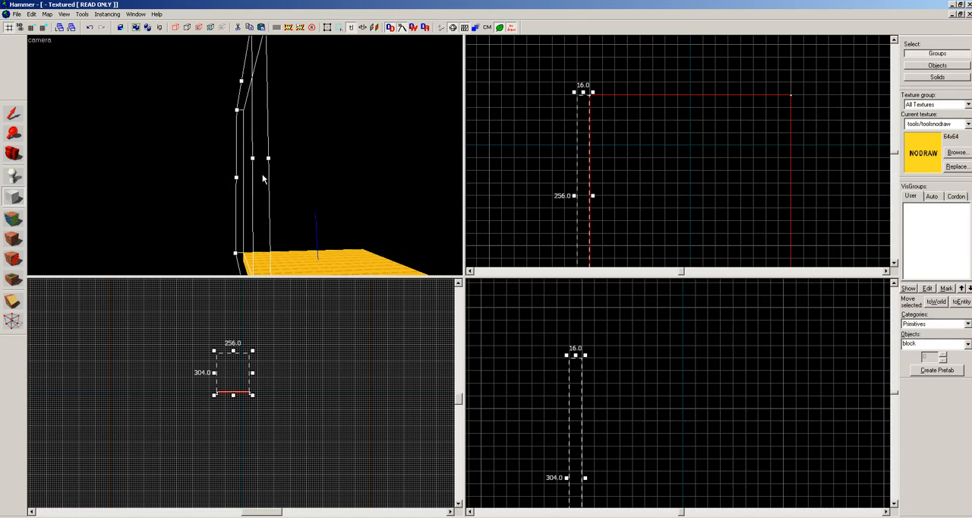
# Create the nodraw wall brush from the outline, clear the selection and check the wall in the camera view.
pyautogui.press('Escape')
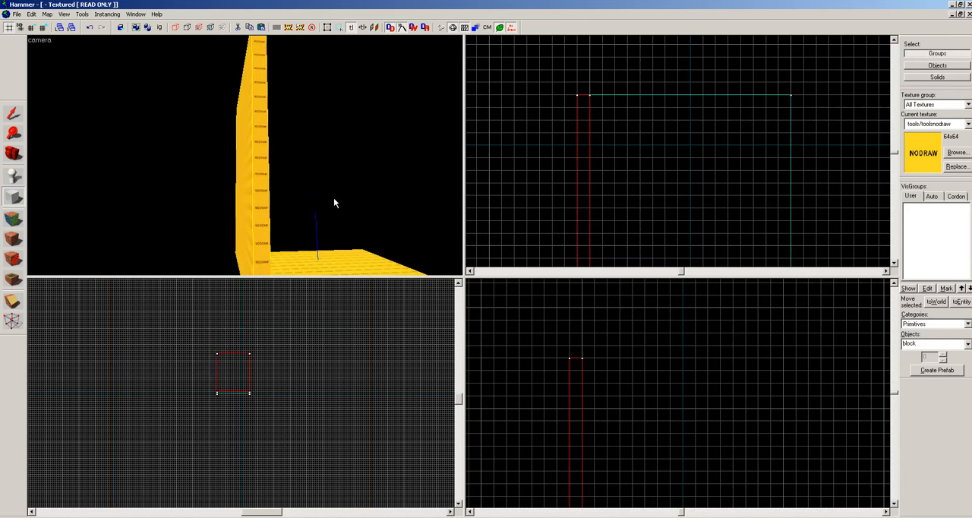
pyautogui.press('Escape')
pyautogui.press('Escape')
pyautogui.press('z')
pyautogui.press('d')
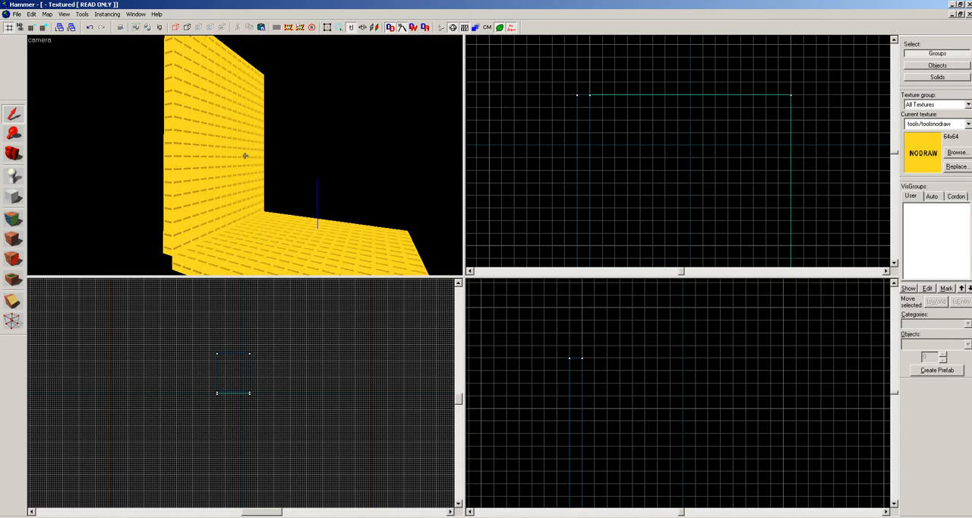
pyautogui.press('z')
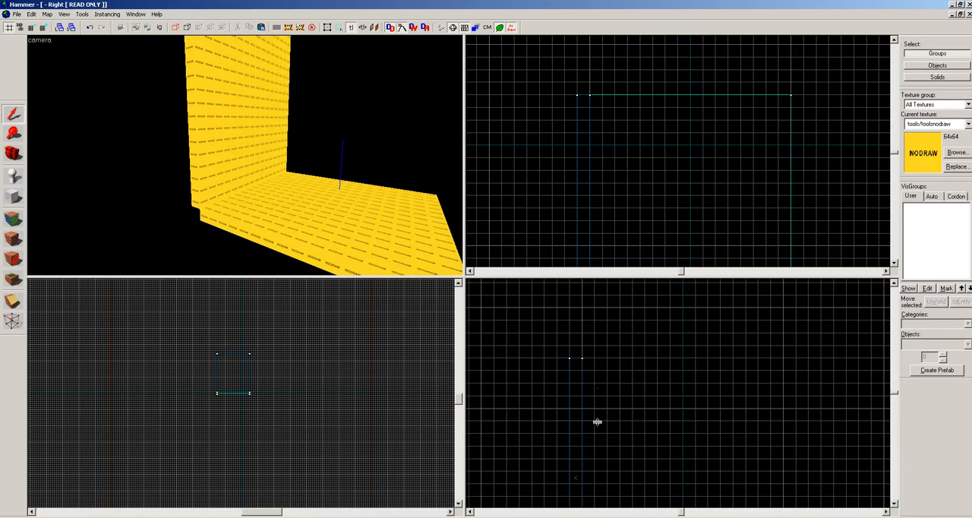
# Select the wall and place a copy of it just outside the floor's opposite edge.
pyautogui.scroll(-3, 657, 387)
pyautogui.scroll(-1, 657, 387)
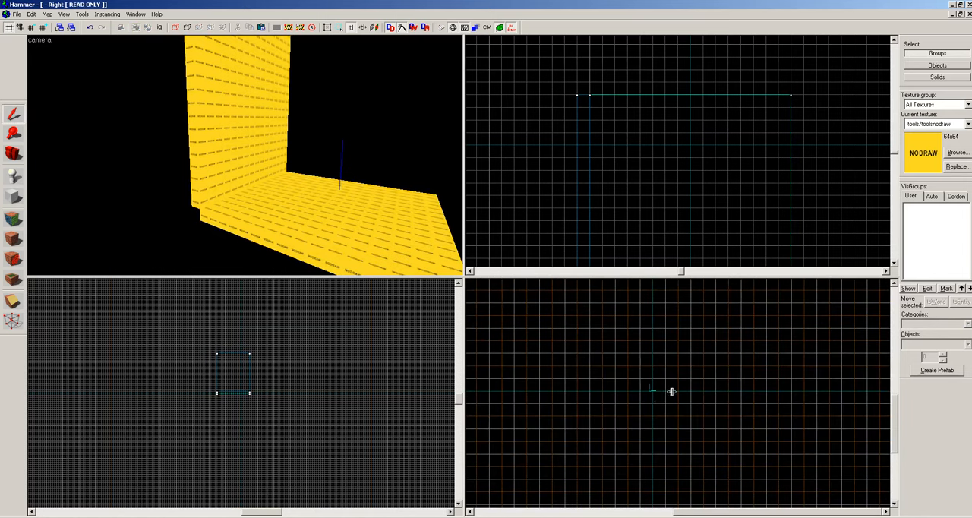
pyautogui.scroll(3, 671, 391)
pyautogui.scroll(3, 636, 374)
pyautogui.scroll(2, 245, 156)
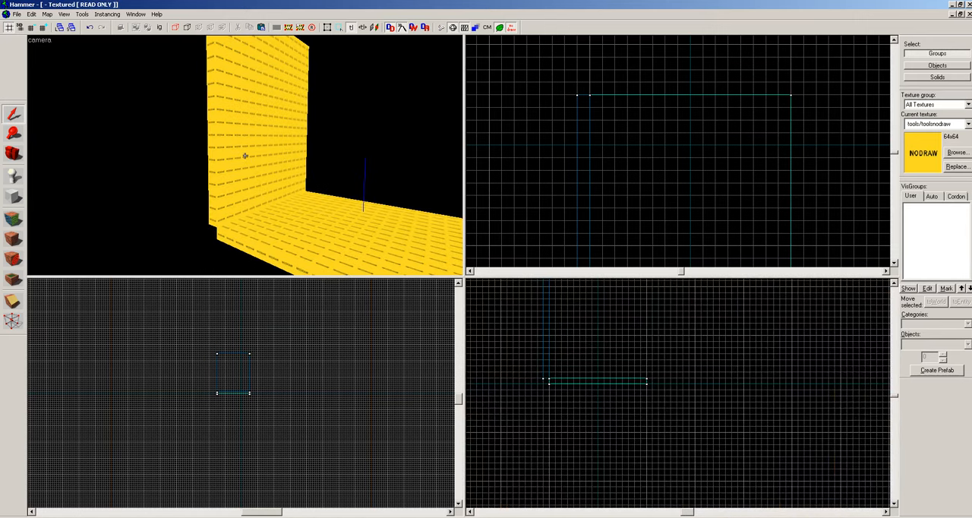
pyautogui.click(243, 167)
pyautogui.scroll(-3, 596, 191)
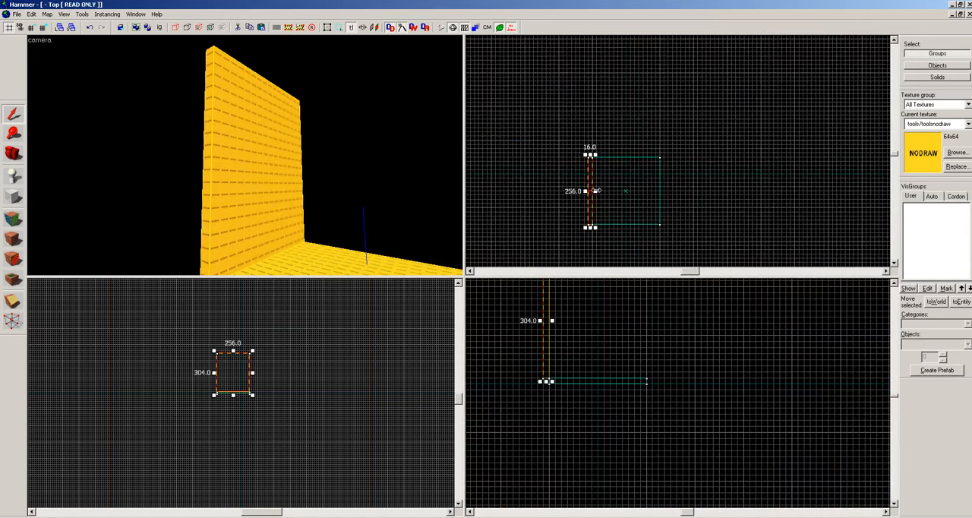
pyautogui.scroll(3, 596, 191)
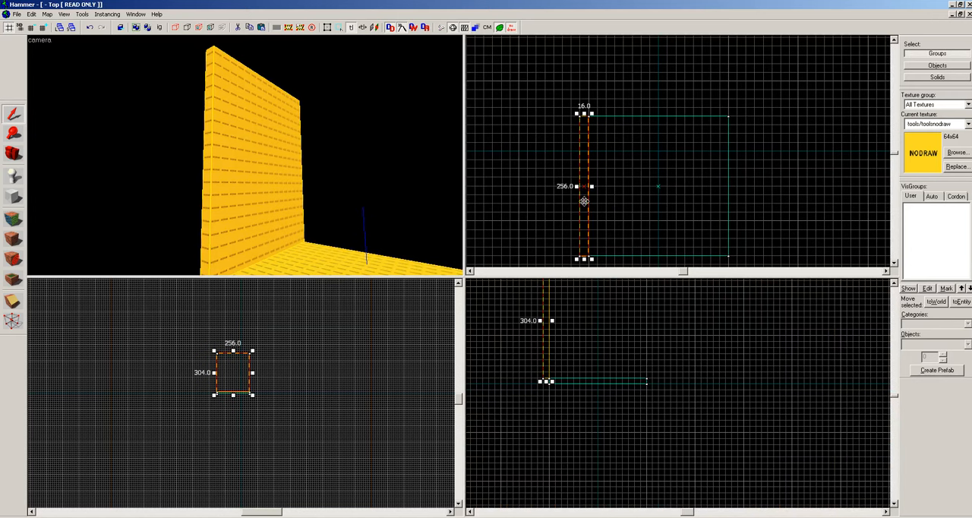
pyautogui.moveTo(584, 201)
pyautogui.mouseDown()
pyautogui.moveTo(769, 214)
pyautogui.moveTo(735, 202)
pyautogui.mouseUp()
pyautogui.press('Return')
pyautogui.press('z')
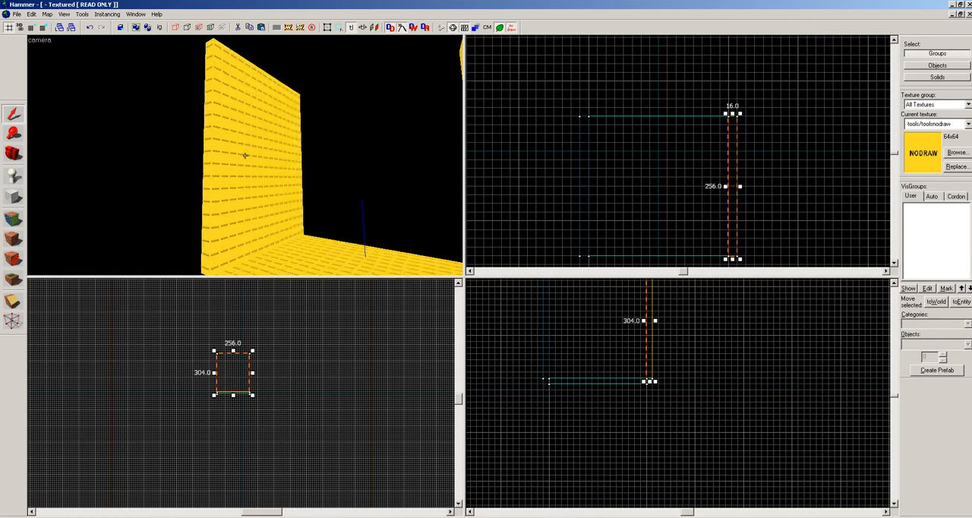
pyautogui.press('s')
pyautogui.press('z')
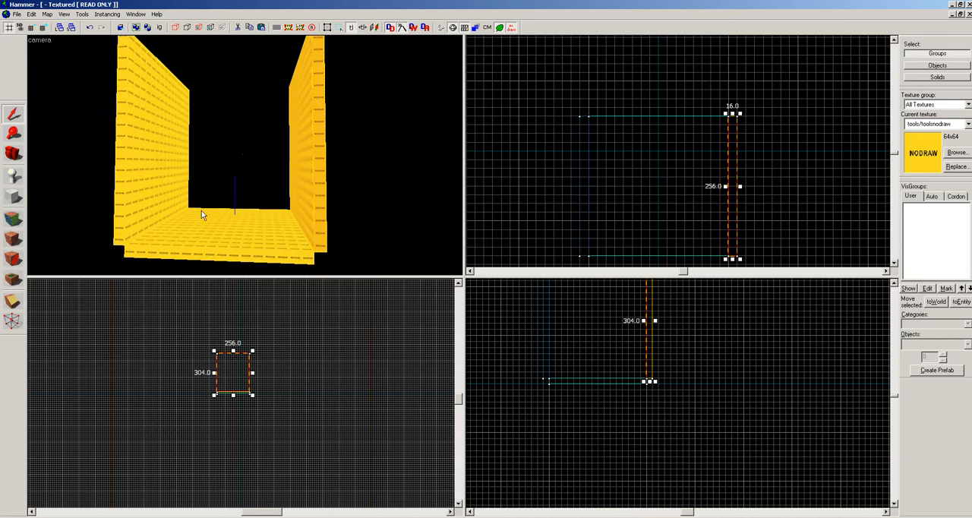
# Select both facing walls together and make a copy of the pair slightly offset from the originals.
pyautogui.click(160, 173)
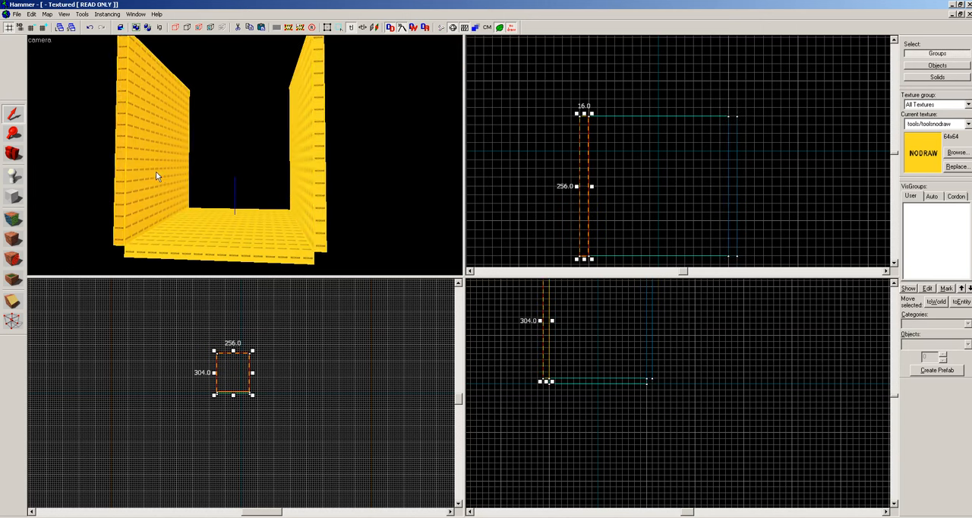
pyautogui.keyDown('ctrl'); pyautogui.click(323, 169); pyautogui.keyUp('ctrl')
pyautogui.scroll(-1, 680, 161)
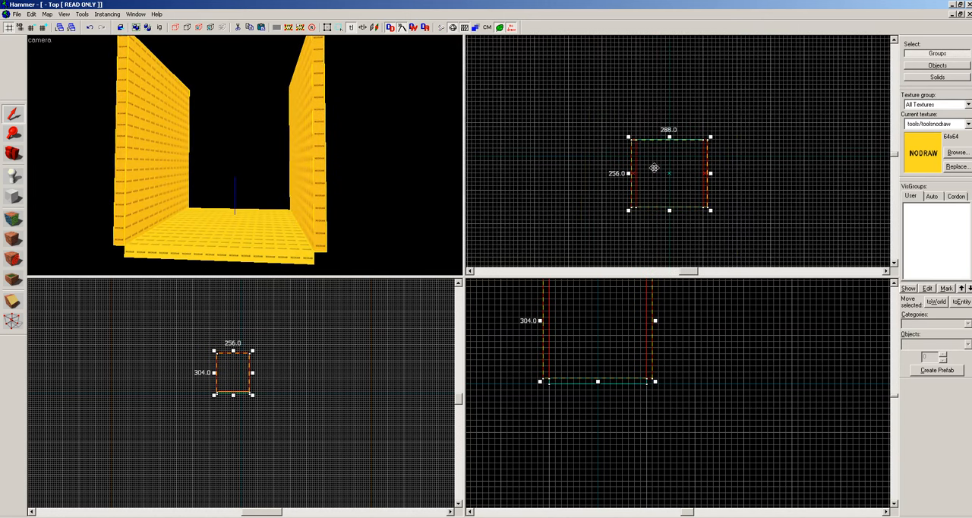
pyautogui.moveTo(673, 182); pyautogui.dragTo(681, 188)
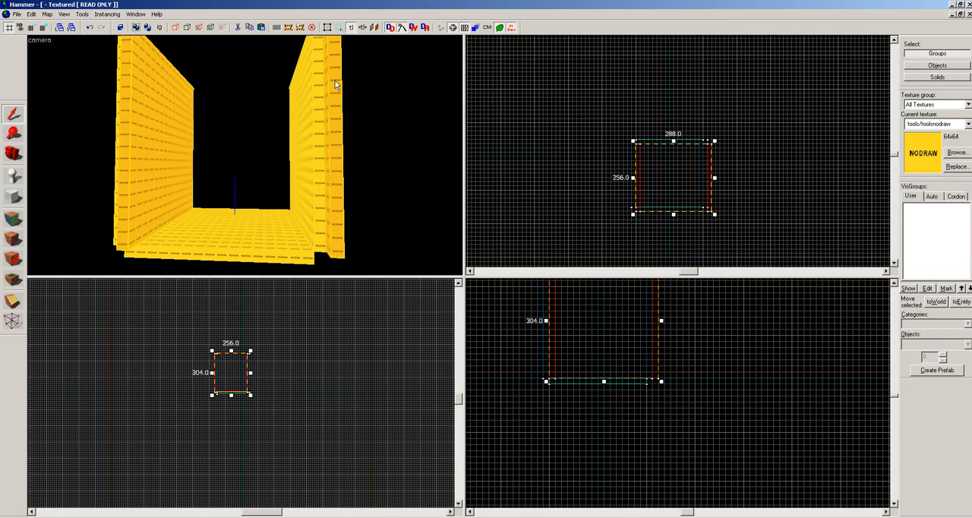
# Rotate the copied pair of walls 90 degrees about the Z axis with Transform.
pyautogui.click(85, 14)
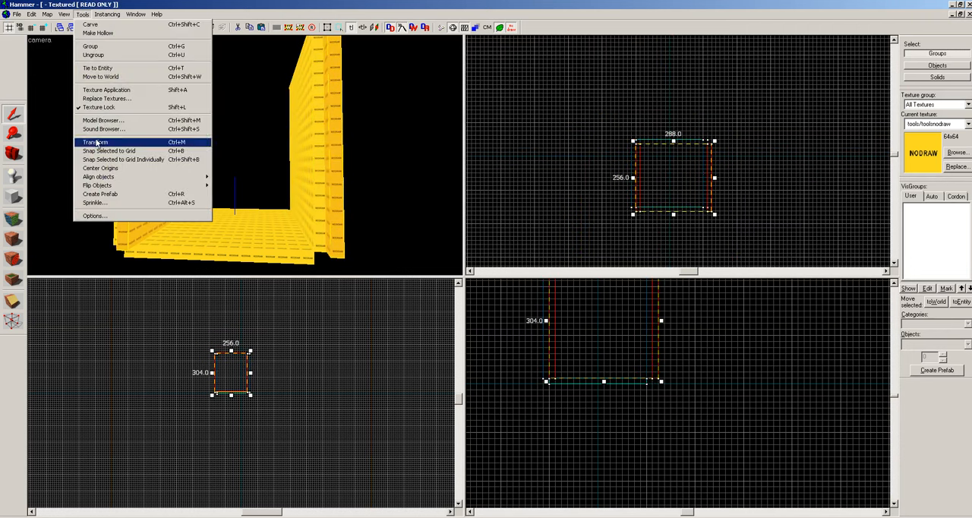
pyautogui.click(97, 143)
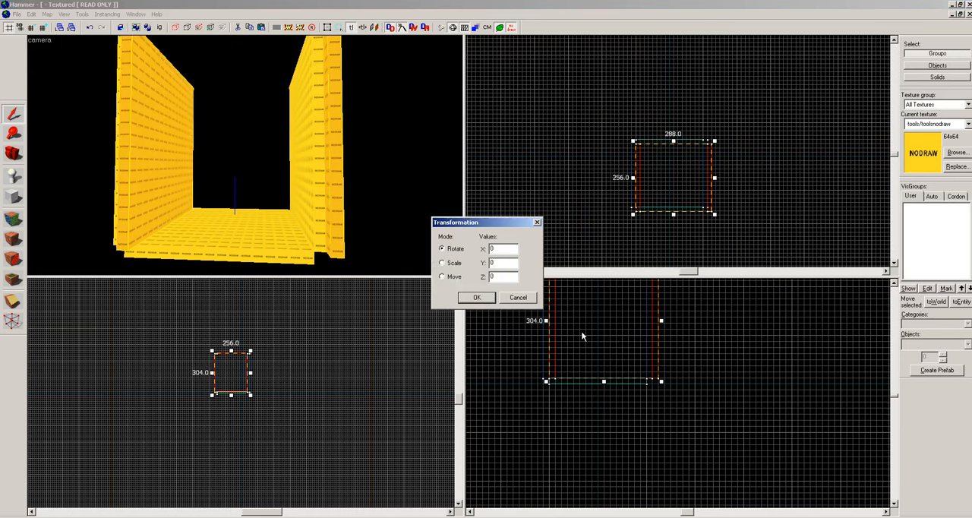
pyautogui.doubleClick(507, 279)
pyautogui.write('90')
pyautogui.click(480, 299)
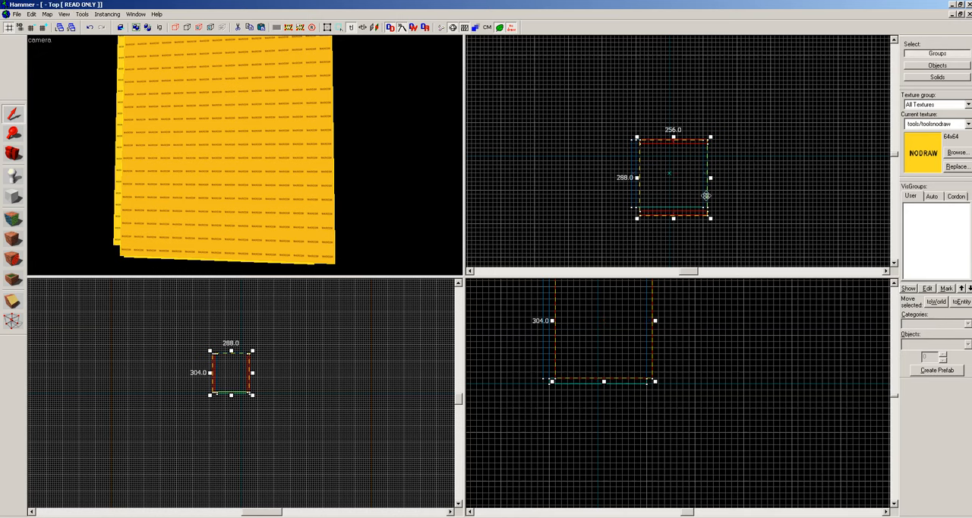
# Align the rotated walls with the floor's two open edges, check the corners in the camera view and clear the selection.
pyautogui.scroll(4, 687, 195)
pyautogui.press('z')
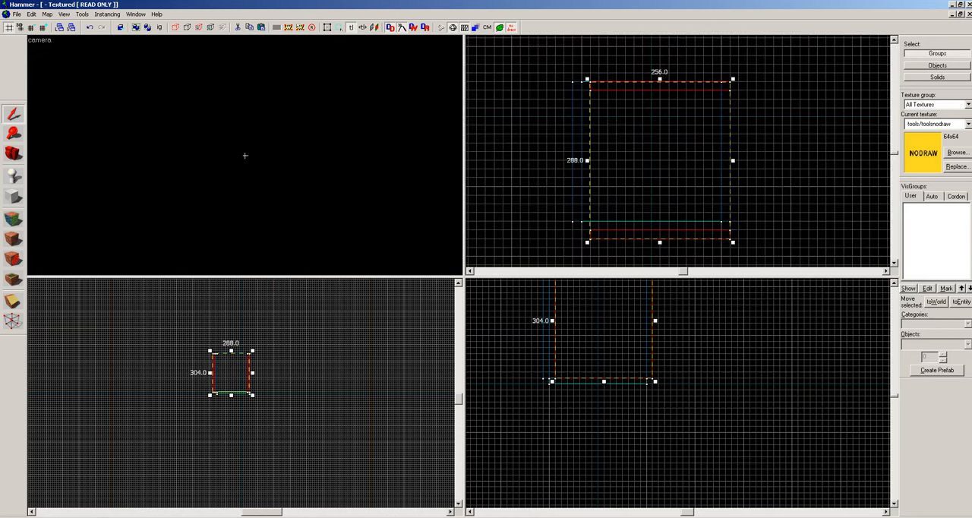
pyautogui.press('z')
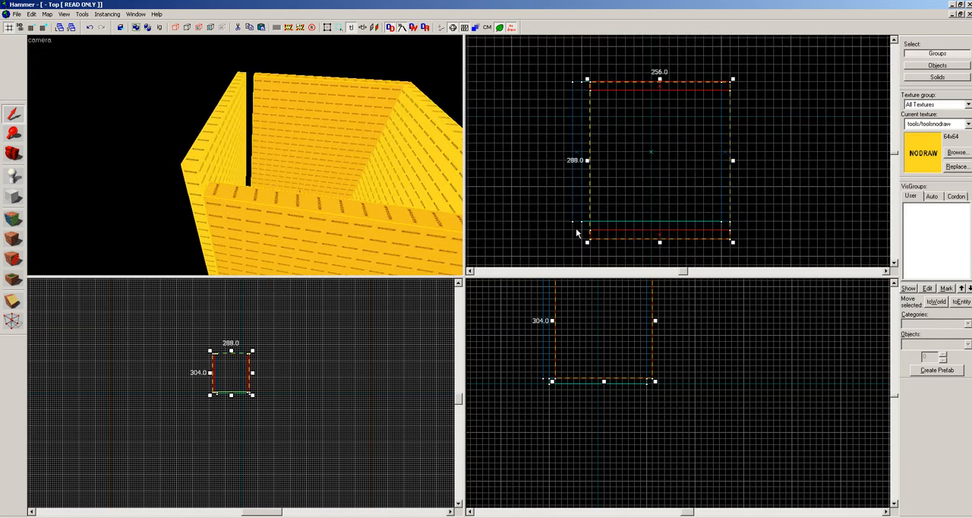
pyautogui.scroll(2, 596, 244)
pyautogui.moveTo(607, 256)
pyautogui.mouseDown()
pyautogui.moveTo(589, 225)
pyautogui.moveTo(591, 244)
pyautogui.mouseUp()
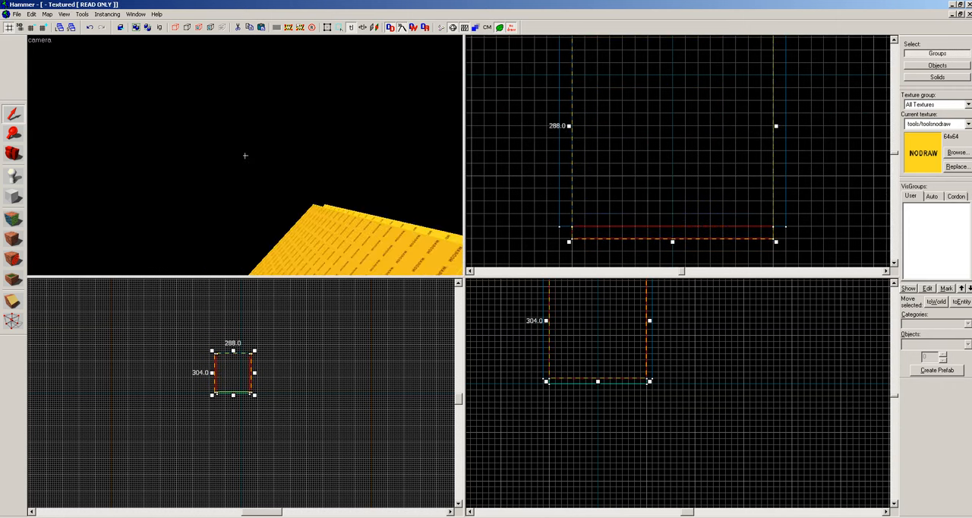
pyautogui.press('w')
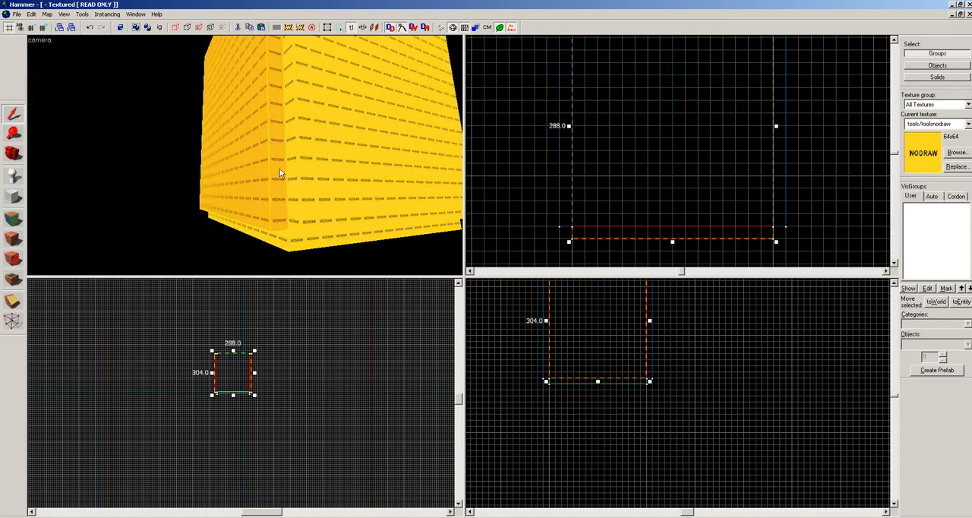
pyautogui.press('z')
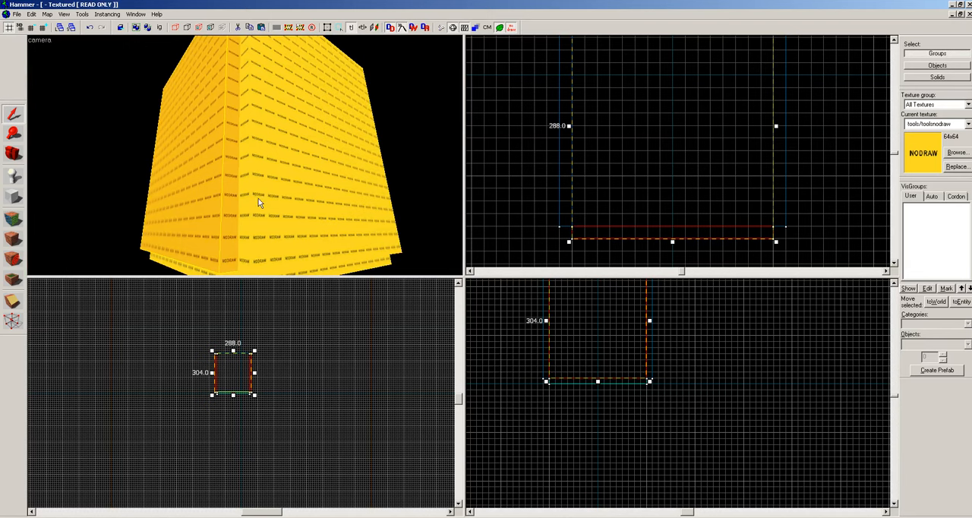
pyautogui.press('z')
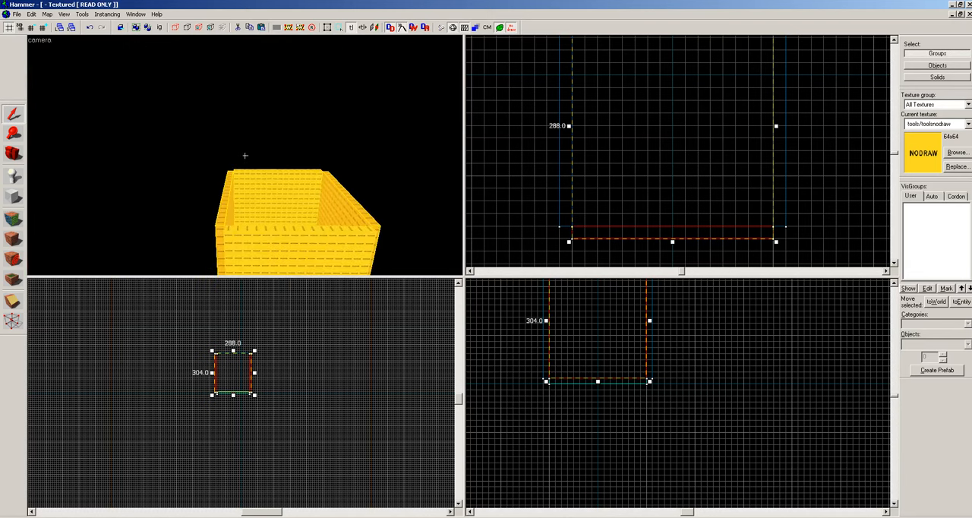
pyautogui.press('z')
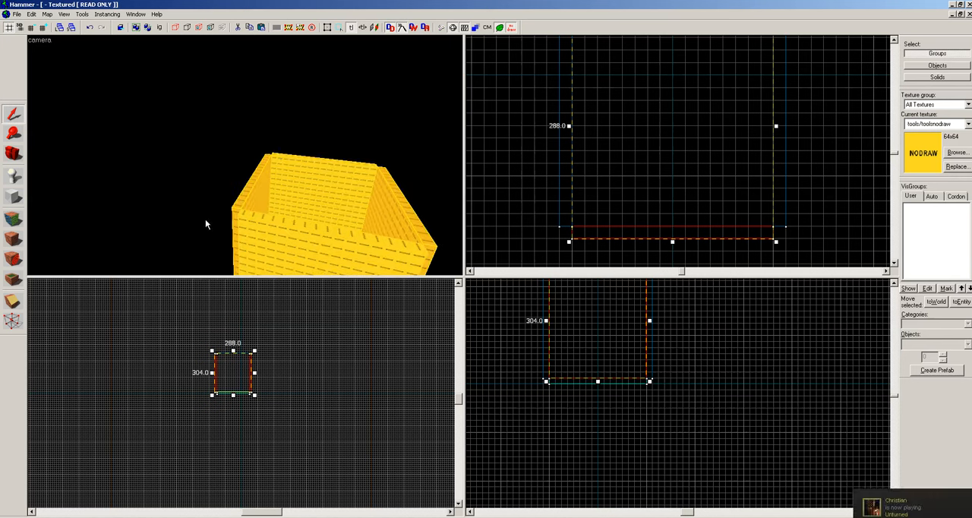
pyautogui.press('Escape')
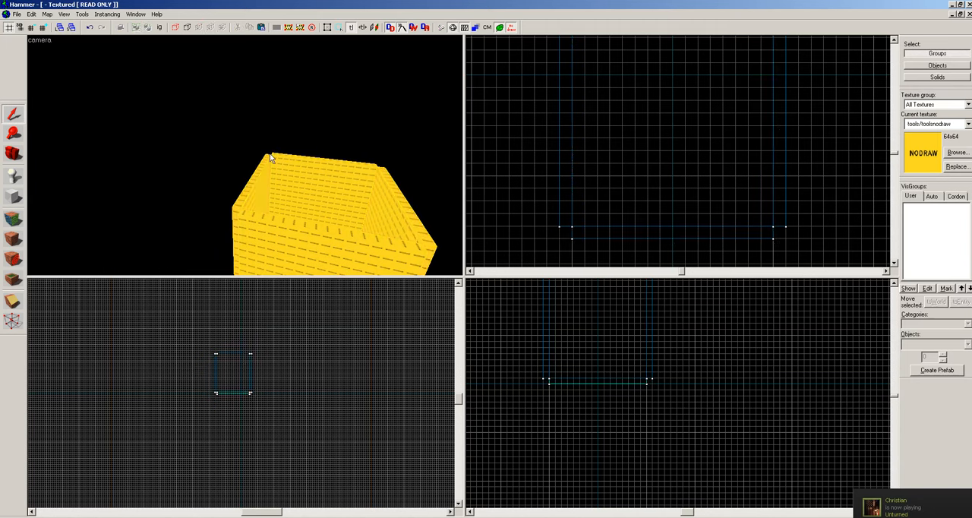
# Create a ceiling block 256 by 256 and 16 units thick on top of the walls, and check the room's interior.
pyautogui.click(349, 167)
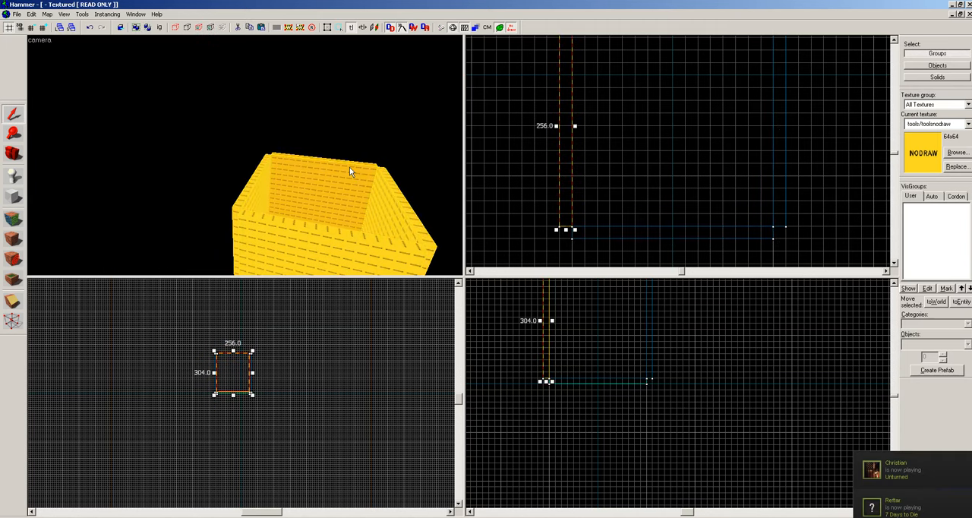
pyautogui.scroll(-2, 605, 195)
pyautogui.scroll(-2, 612, 323)
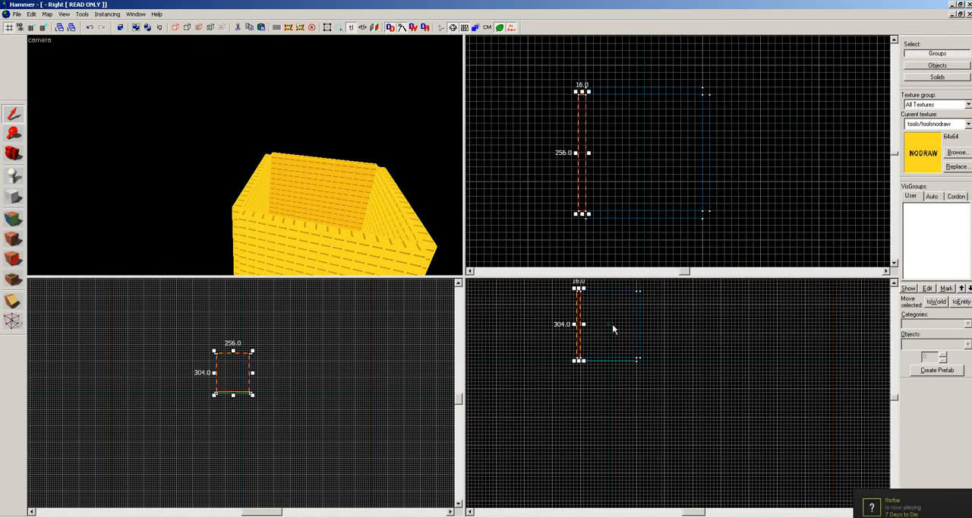
pyautogui.scroll(-1, 612, 323)
pyautogui.scroll(3, 601, 303)
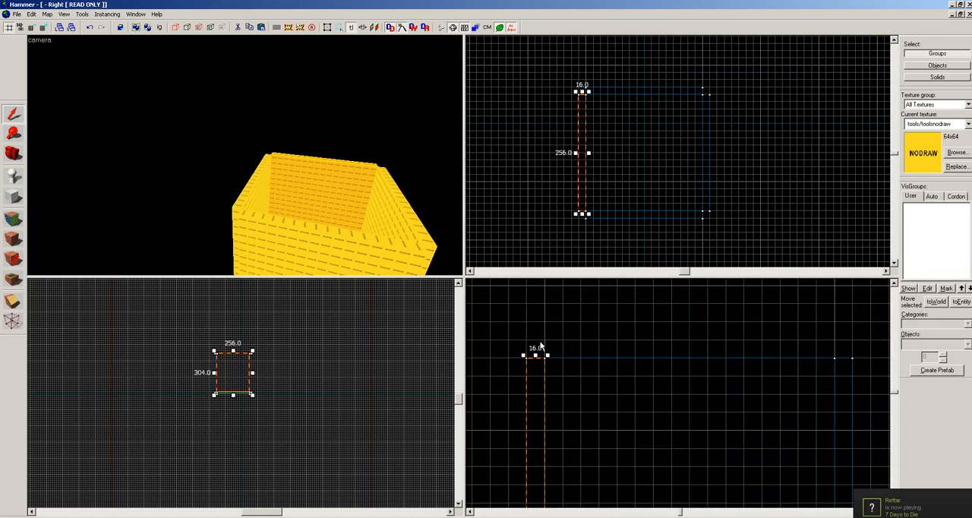
pyautogui.click(13, 196)
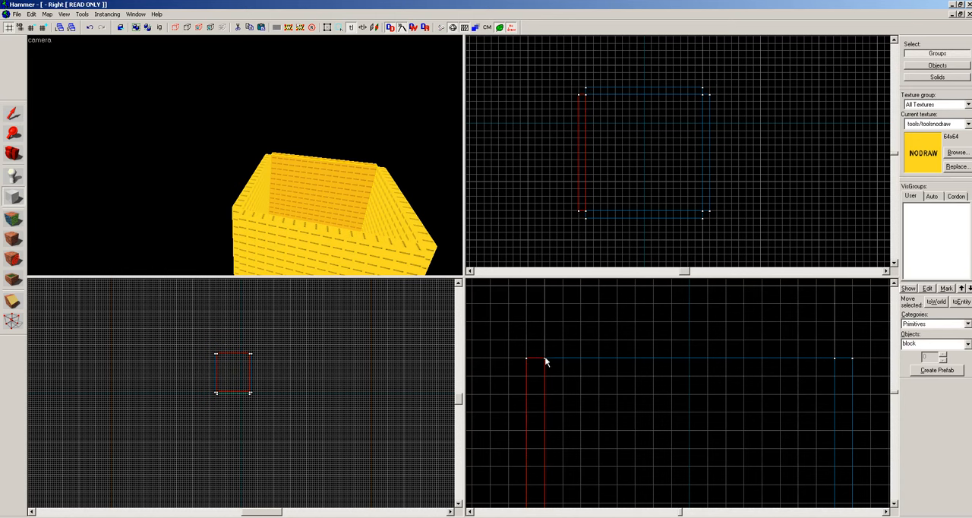
pyautogui.moveTo(545, 361); pyautogui.dragTo(834, 339)
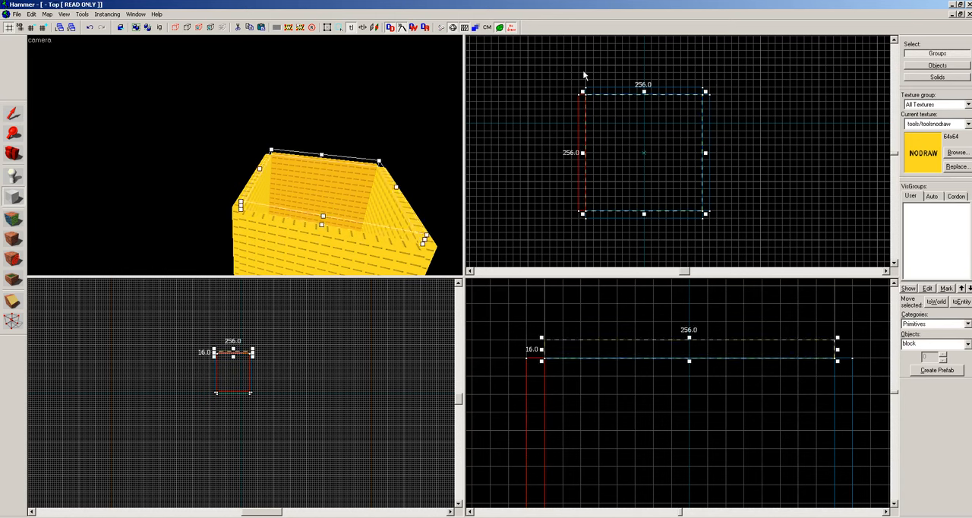
pyautogui.press('Return')
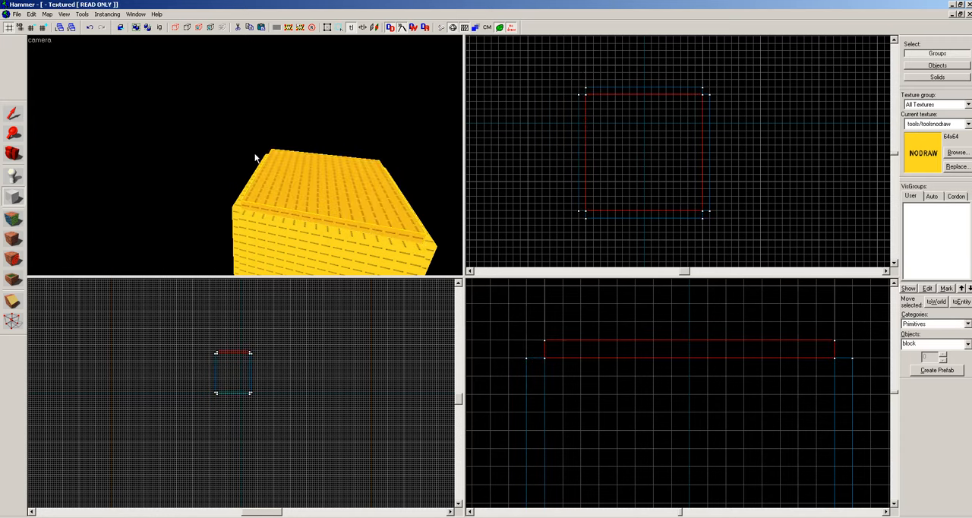
pyautogui.press('z')
pyautogui.press('w')
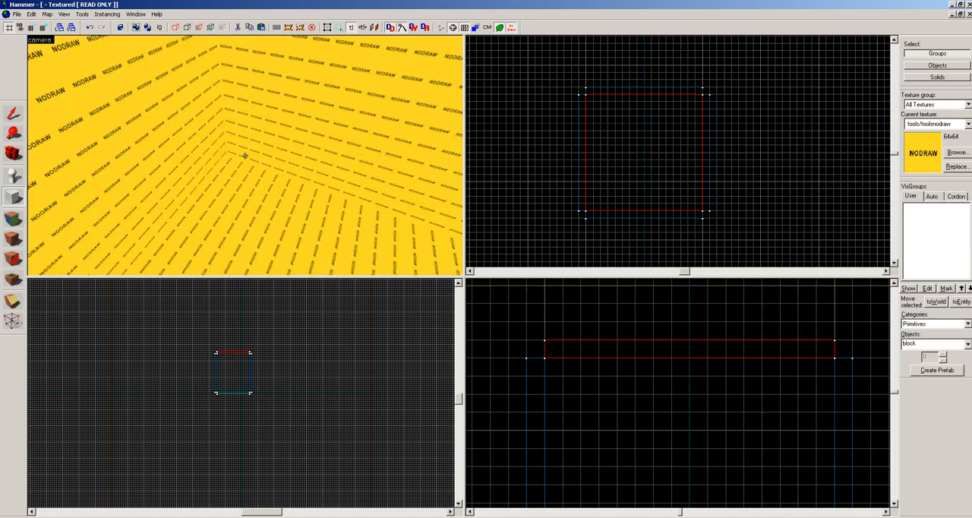
pyautogui.press('w')
pyautogui.press('z')
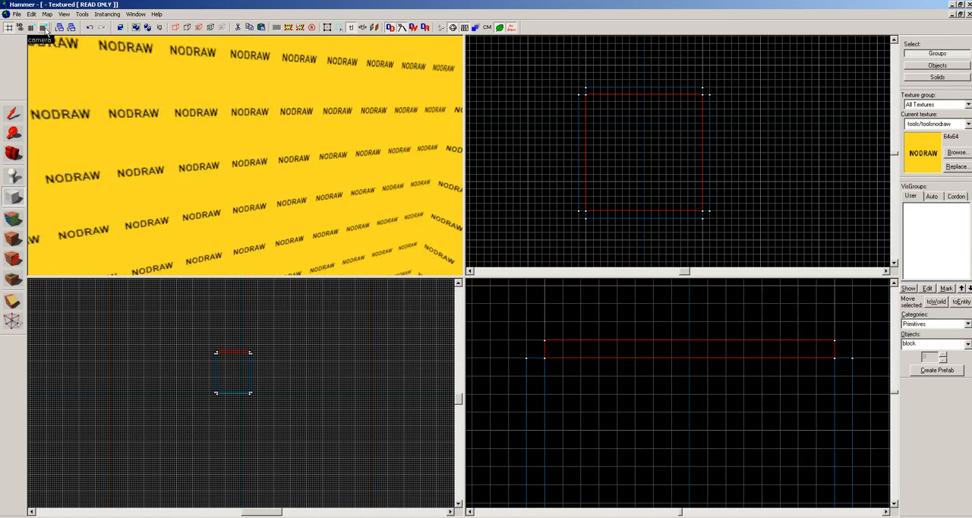
# Save the map as tut4 in the tutorials2 folder.
pyautogui.click(17, 13)
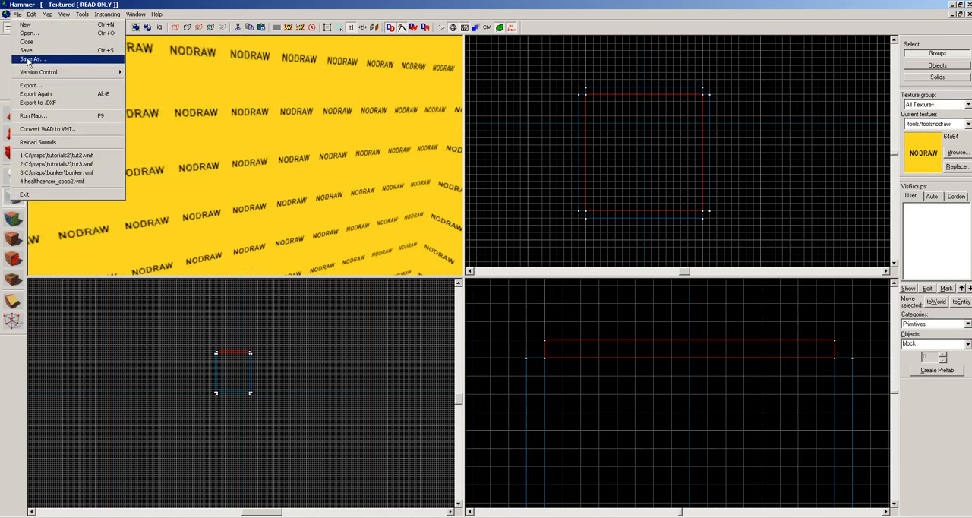
pyautogui.click(30, 59)
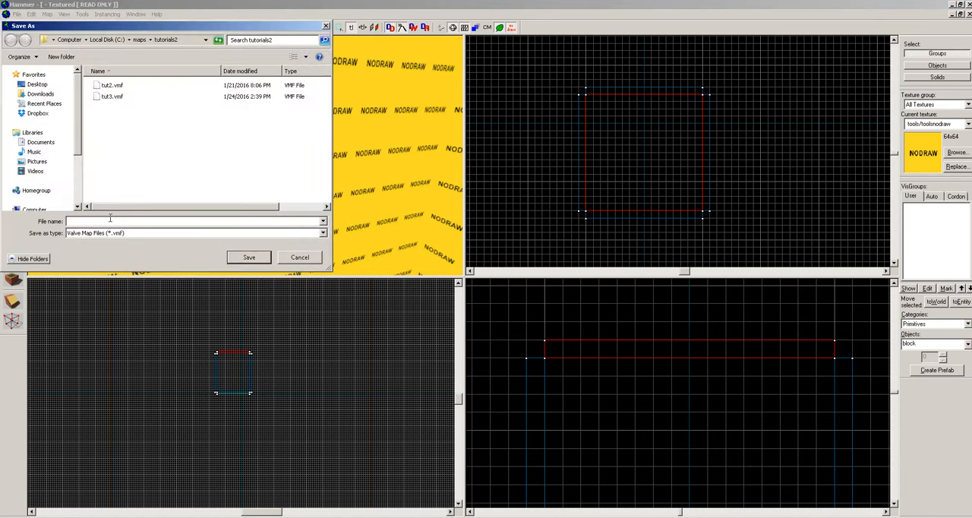
pyautogui.write('tut')
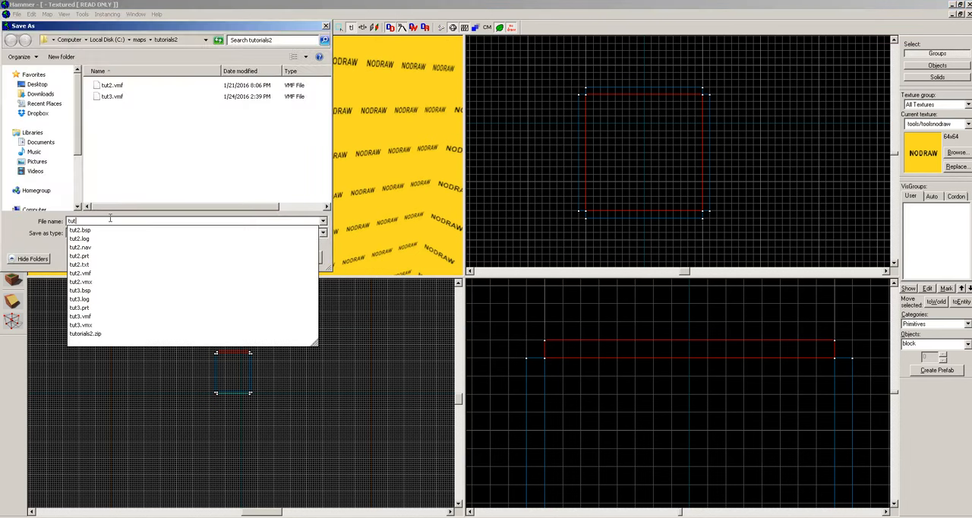
pyautogui.write('4')
pyautogui.press('Return')
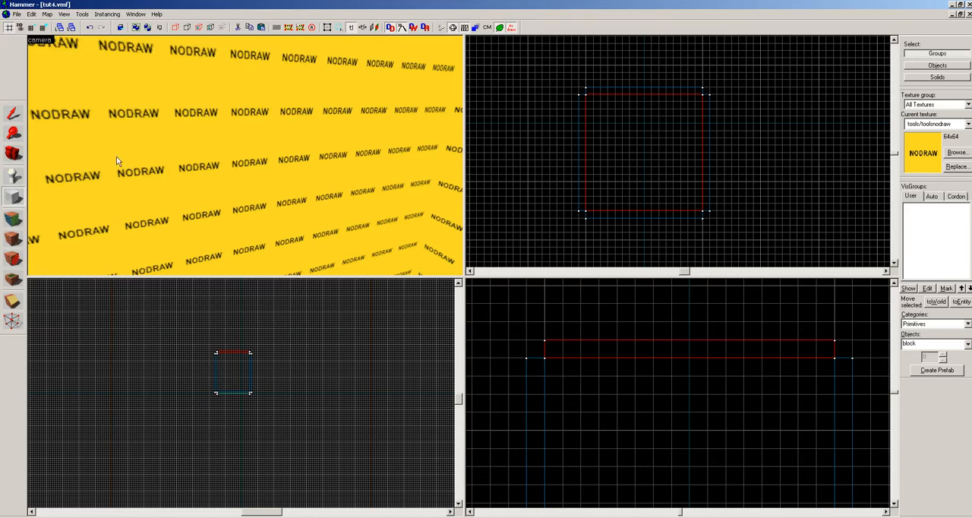
# Examine the inside of the room from several angles in the camera view, including the walls, corners and floor.
pyautogui.press('z')
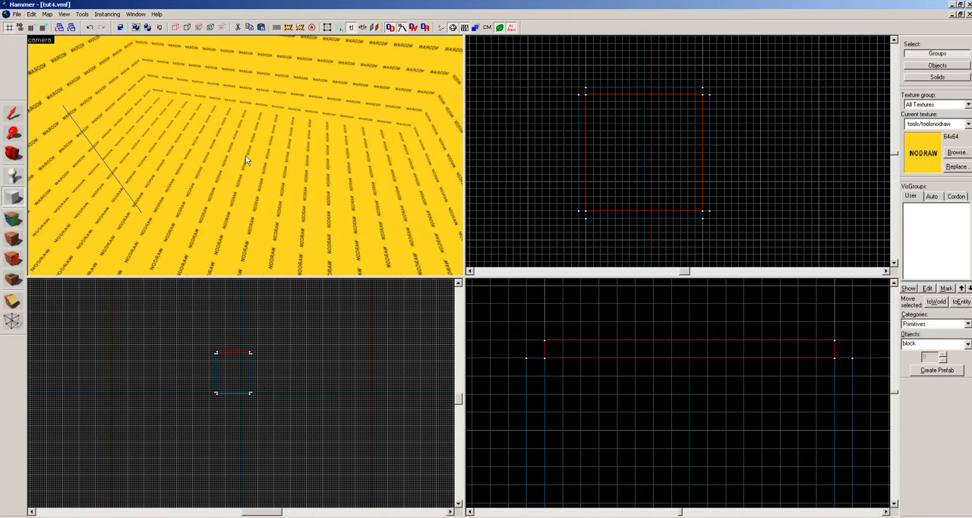
pyautogui.press('z')
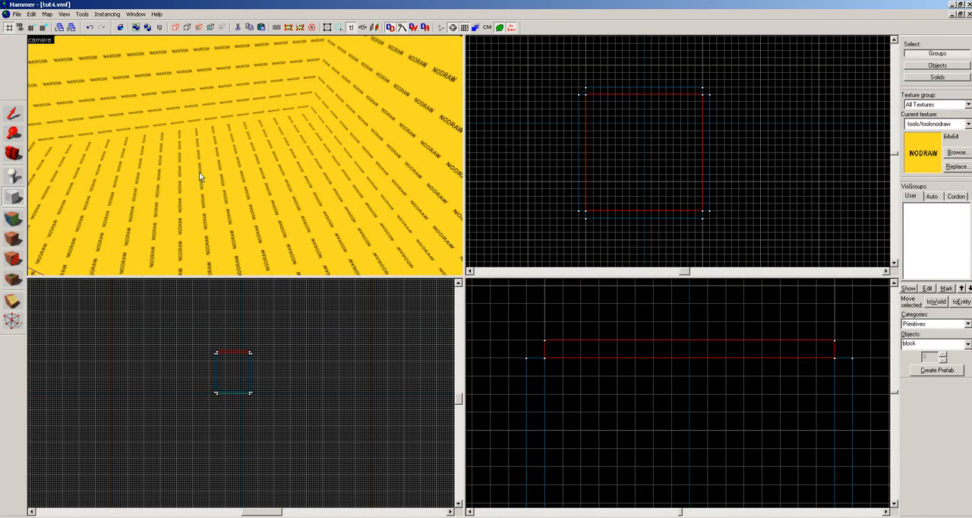
pyautogui.press('z')
pyautogui.press('s')
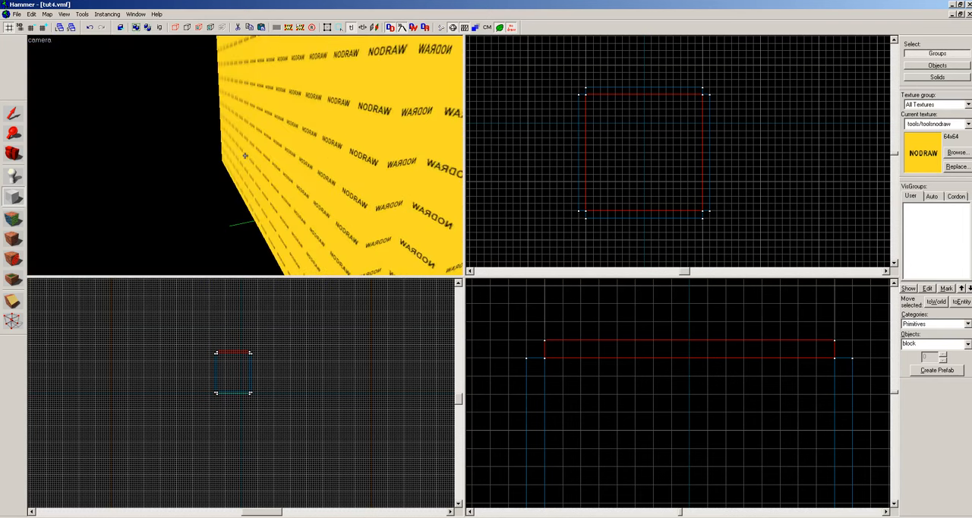
pyautogui.press('w')
pyautogui.press('w')
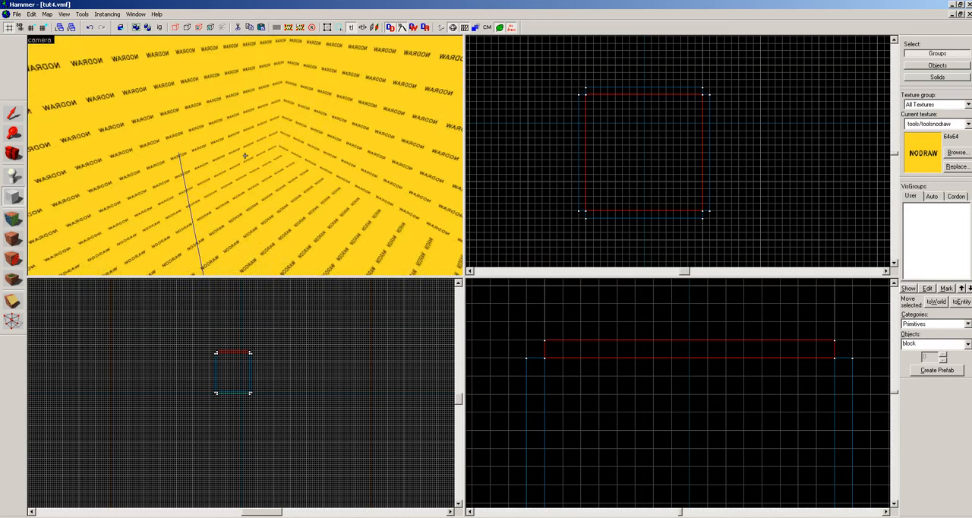
pyautogui.press('z')
pyautogui.press('z')
pyautogui.press('z')
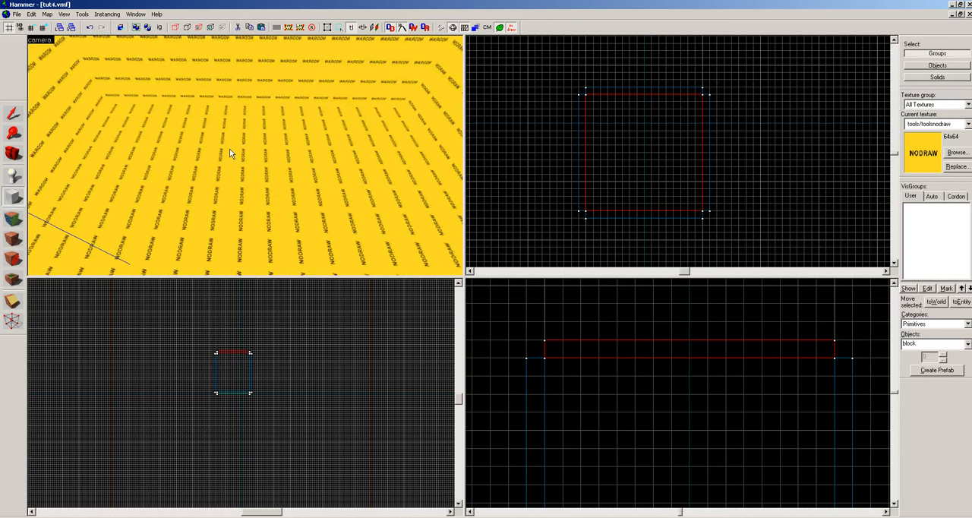
# Start face editing, filter the textures for "floor" and choose concrete/concrete_floor_06 as the current texture.
pyautogui.click(13, 219)
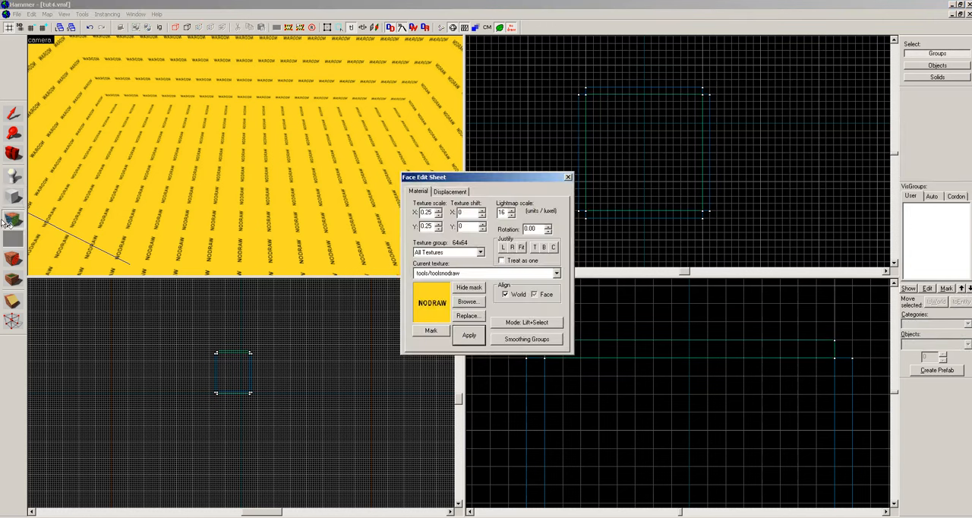
pyautogui.click(467, 302)
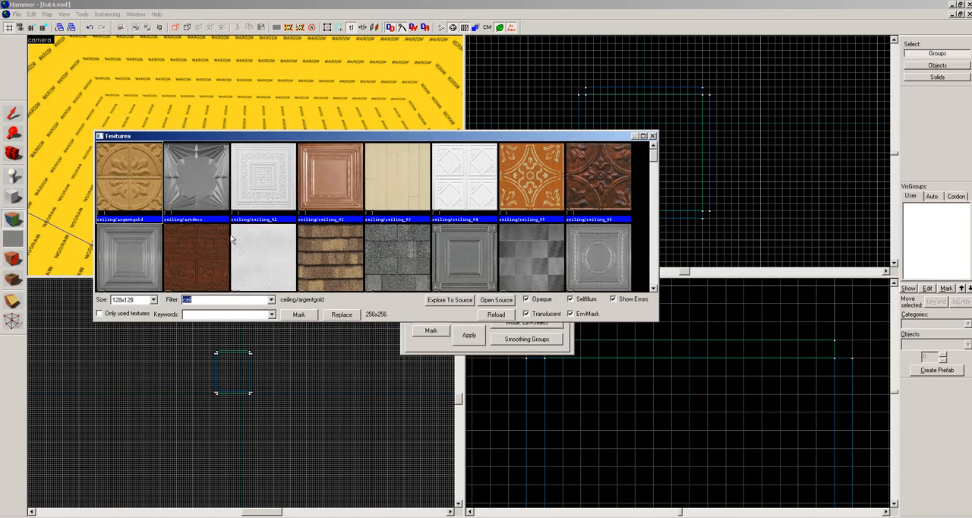
pyautogui.write('floor')
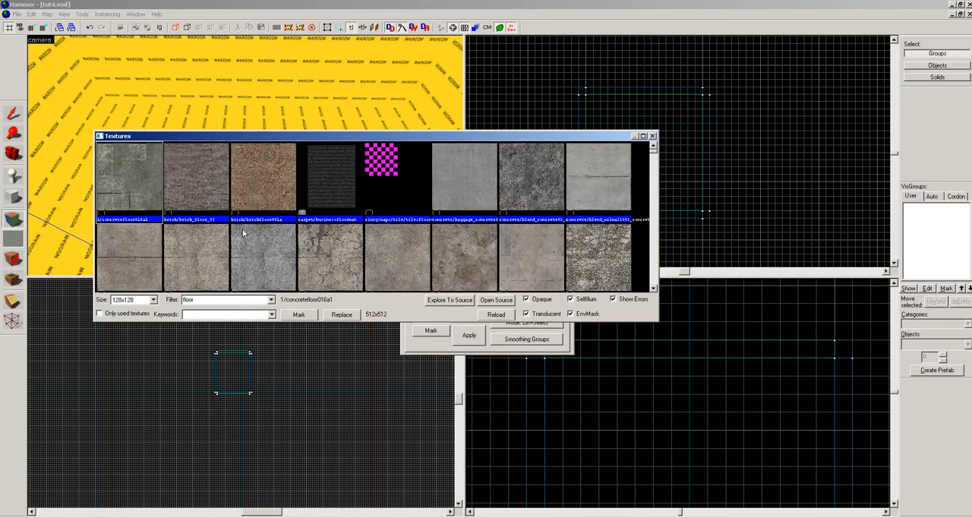
pyautogui.doubleClick(519, 262)
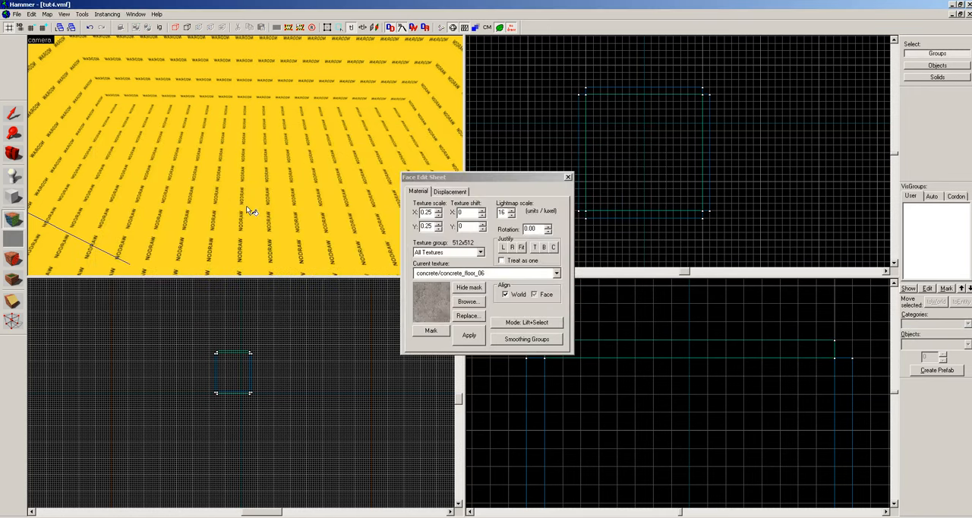
# Apply the concrete floor texture to the room's floor face and check it from inside.
pyautogui.press('z')
pyautogui.press('z')
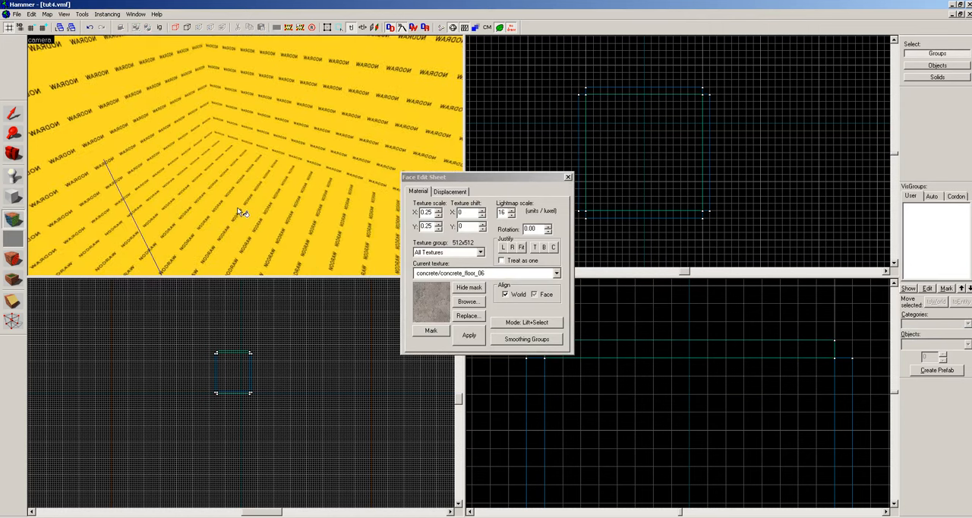
pyautogui.press('z')
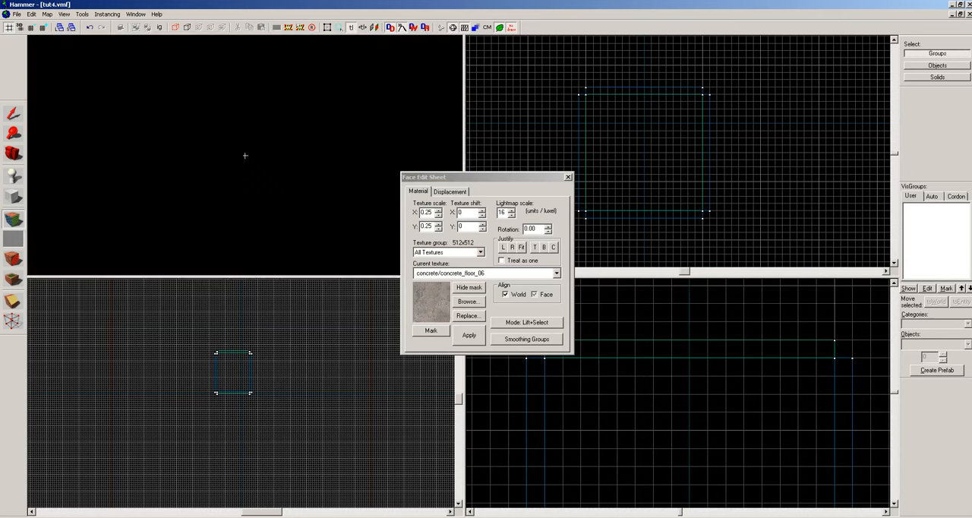
pyautogui.press('w')
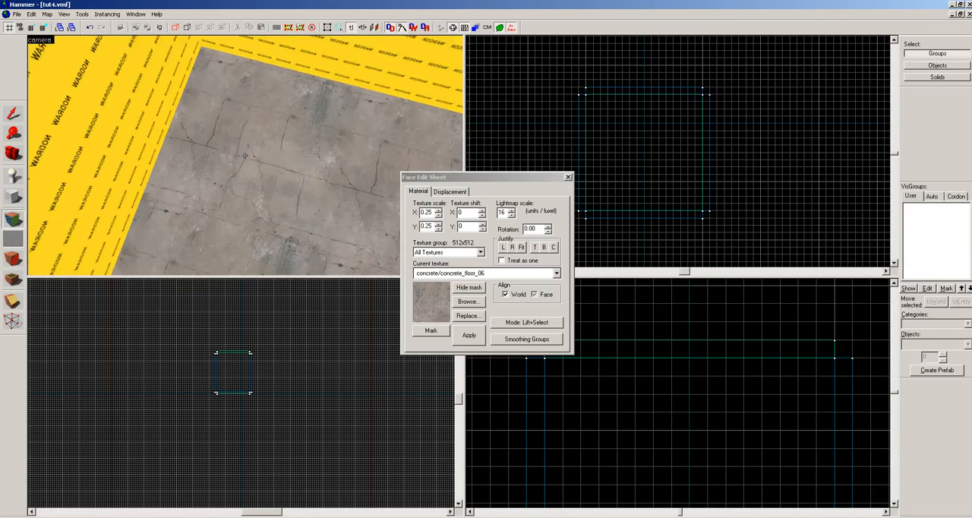
pyautogui.press('z')
pyautogui.press('z')
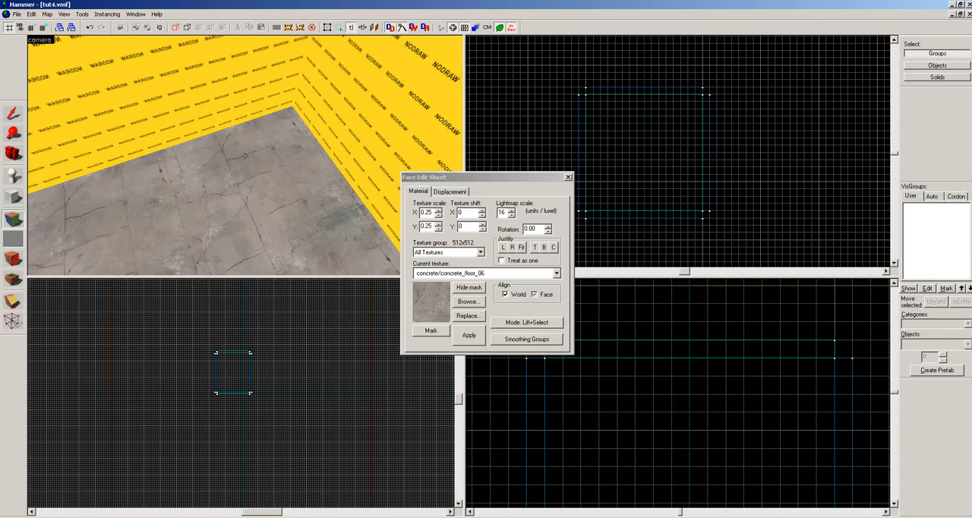
pyautogui.press('z')
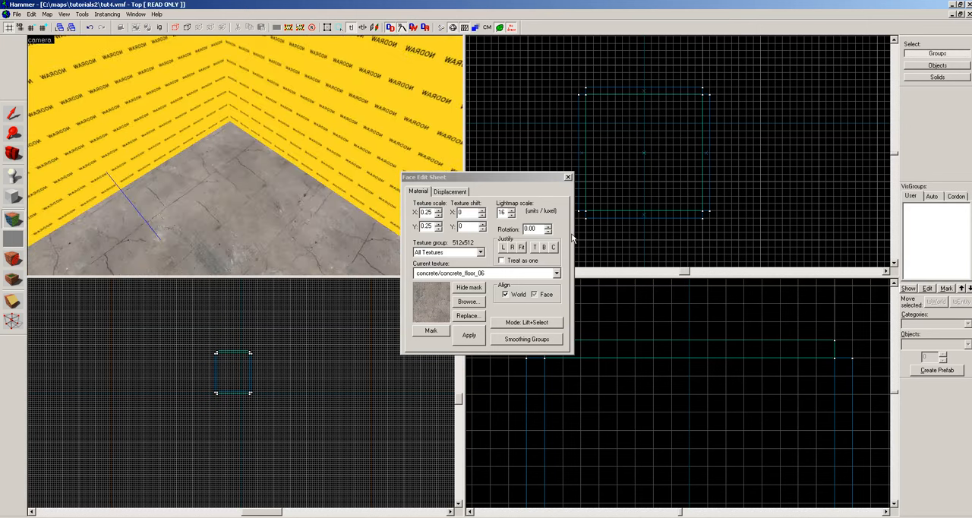
# Filter the textures for "wall" and choose brick/brickwall026f, the cream brick with a dark lower band.
pyautogui.click(467, 302)
pyautogui.write('wa')
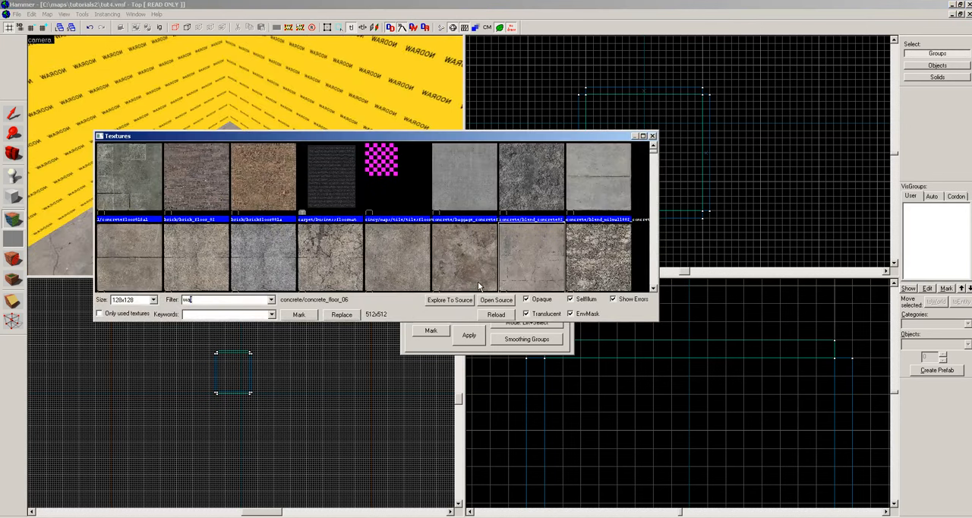
pyautogui.write('ll')
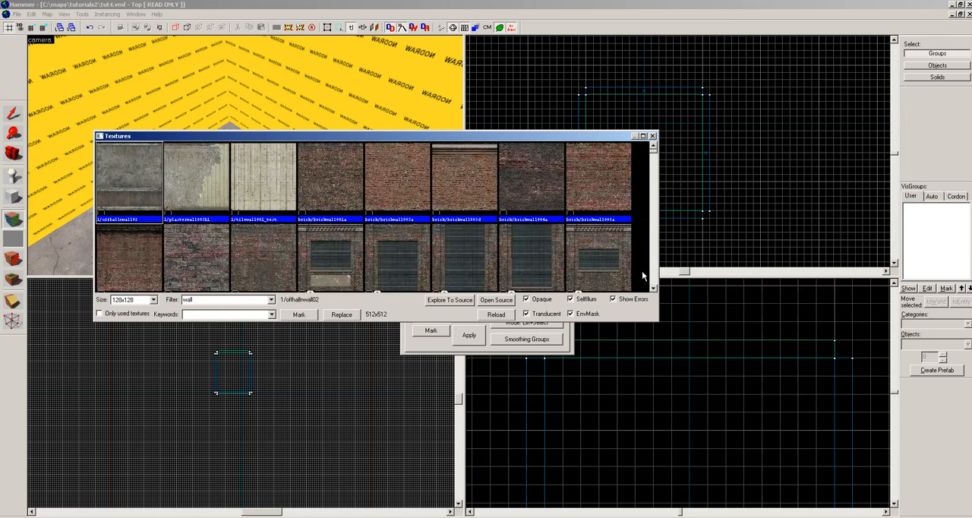
pyautogui.click(653, 286)
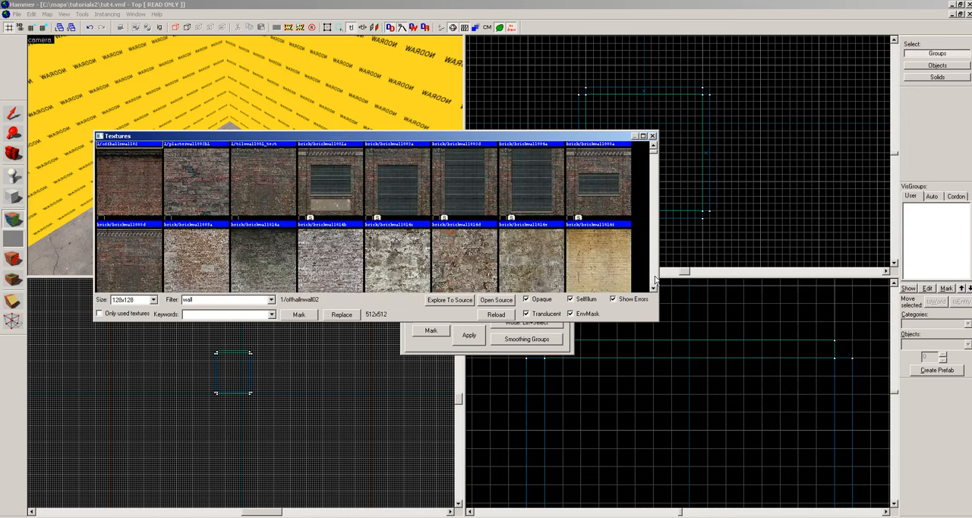
pyautogui.click(653, 286)
pyautogui.click(654, 285)
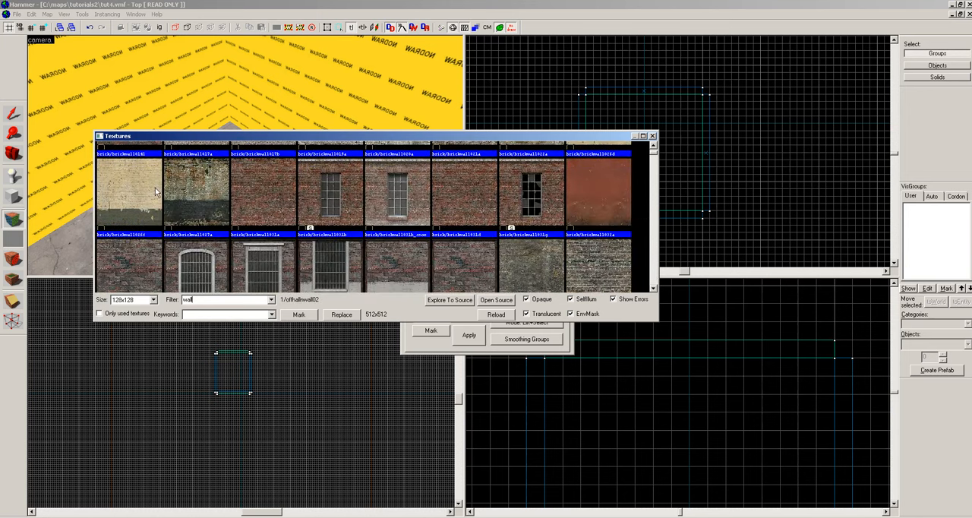
pyautogui.doubleClick(156, 191)
# Apply the cream brick texture to the inner face of one wall and check how it lines up.
pyautogui.press('z')
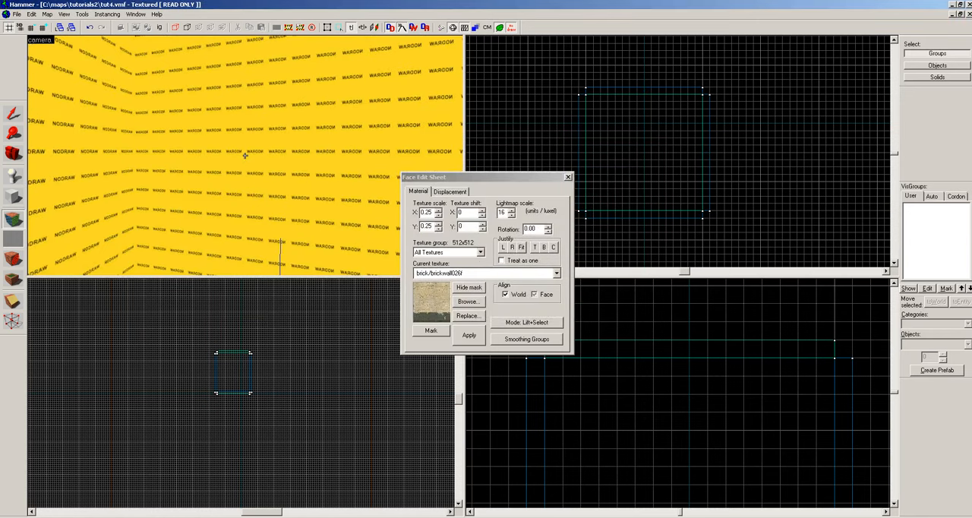
pyautogui.press('z')
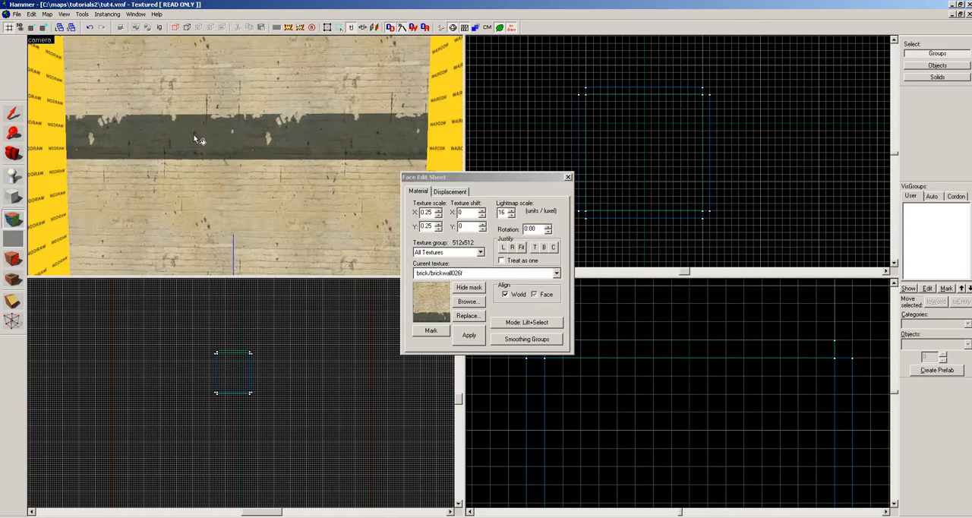
pyautogui.press('z')
# Select the brick-textured wall face and set its vertical texture shift to -448.
pyautogui.press('z')
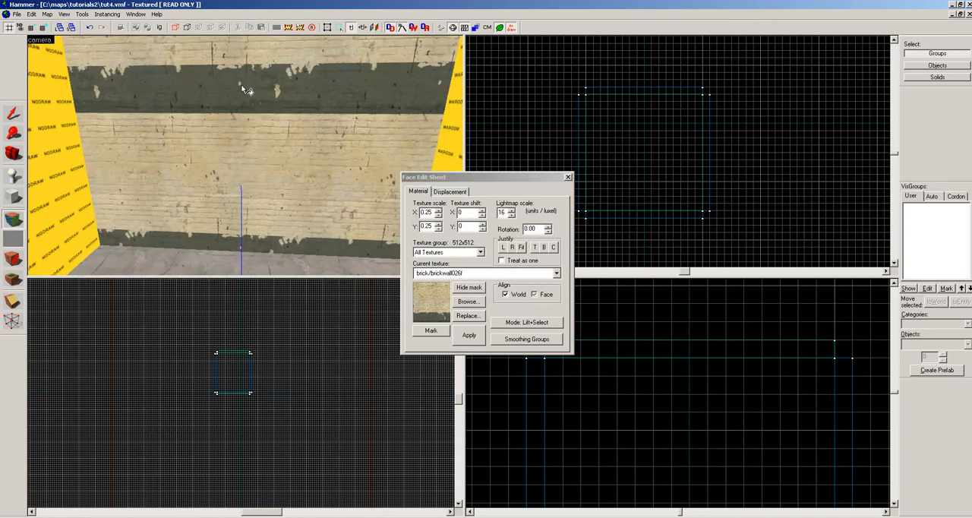
pyautogui.click(242, 97)
pyautogui.press('z')
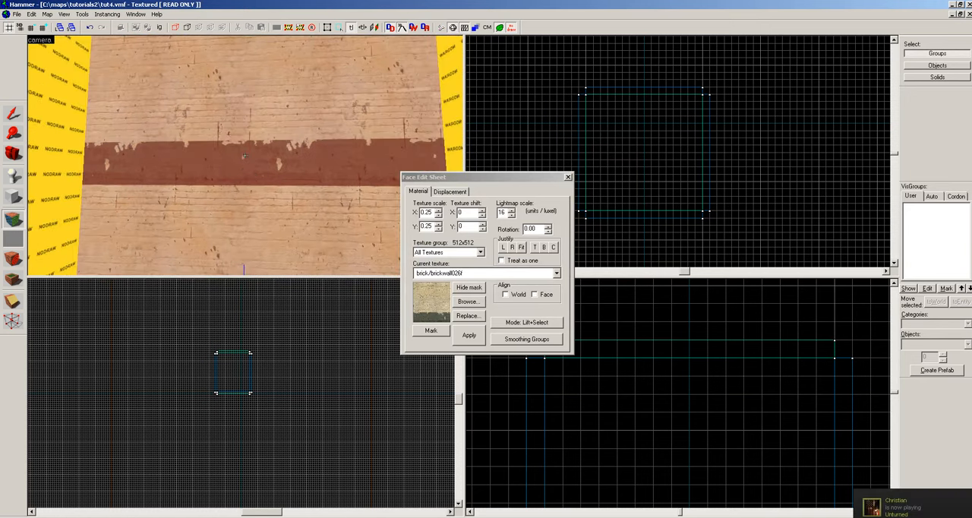
pyautogui.press('z')
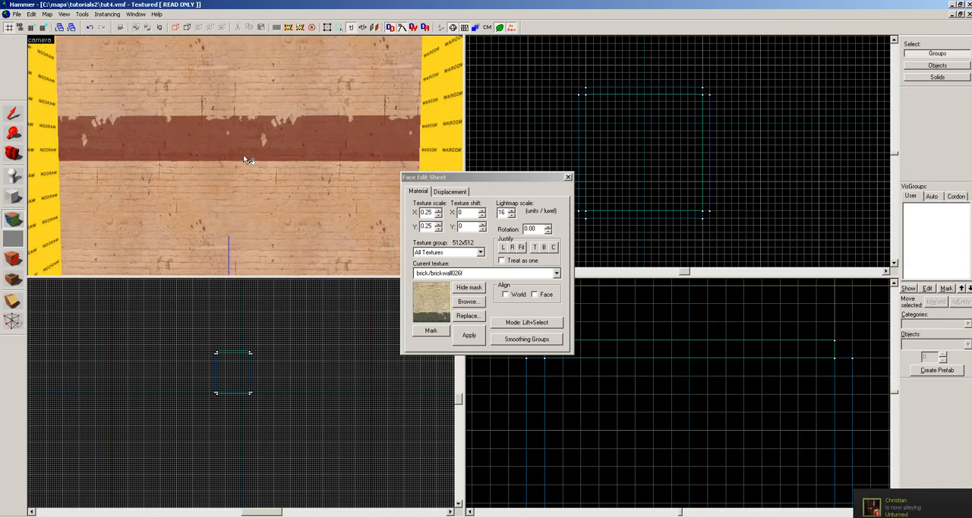
pyautogui.press('z')
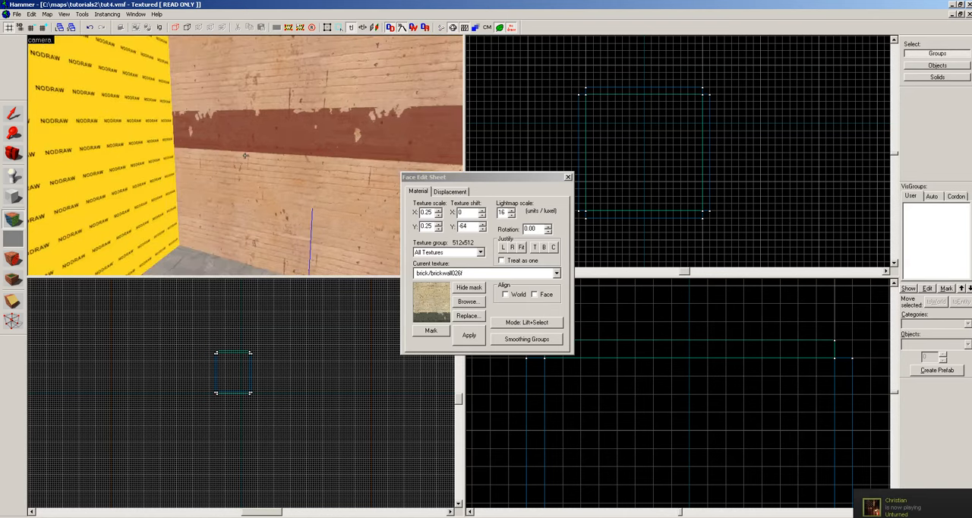
pyautogui.press('d')
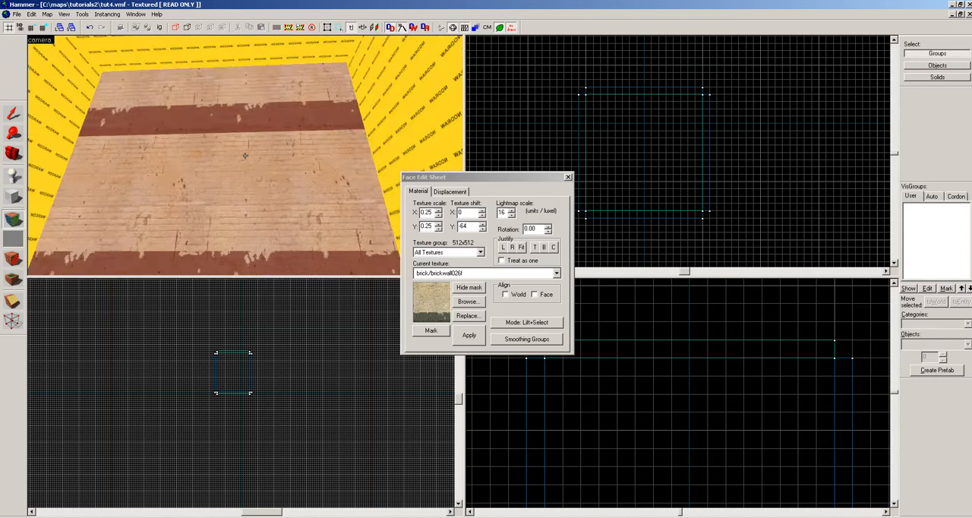
pyautogui.press('w')
pyautogui.press('Down')
pyautogui.press('Down')
pyautogui.press('Down')
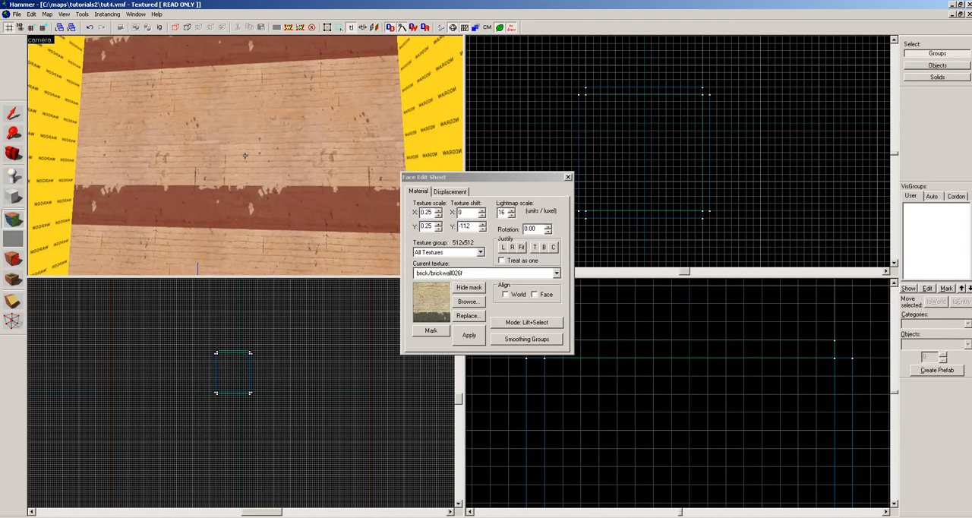
pyautogui.press('Down')
pyautogui.press('Down')
pyautogui.press('Down')
pyautogui.press('Down')
pyautogui.press('Down')
pyautogui.press('Down')
pyautogui.press('Down')
pyautogui.press('Down')
pyautogui.press('Down')
pyautogui.press('Down')
pyautogui.press('Down')
pyautogui.press('Down')
pyautogui.press('Down')
pyautogui.press('Down')
pyautogui.press('Down')
pyautogui.press('Down')
pyautogui.press('Down')
pyautogui.press('Down')
pyautogui.press('Down')
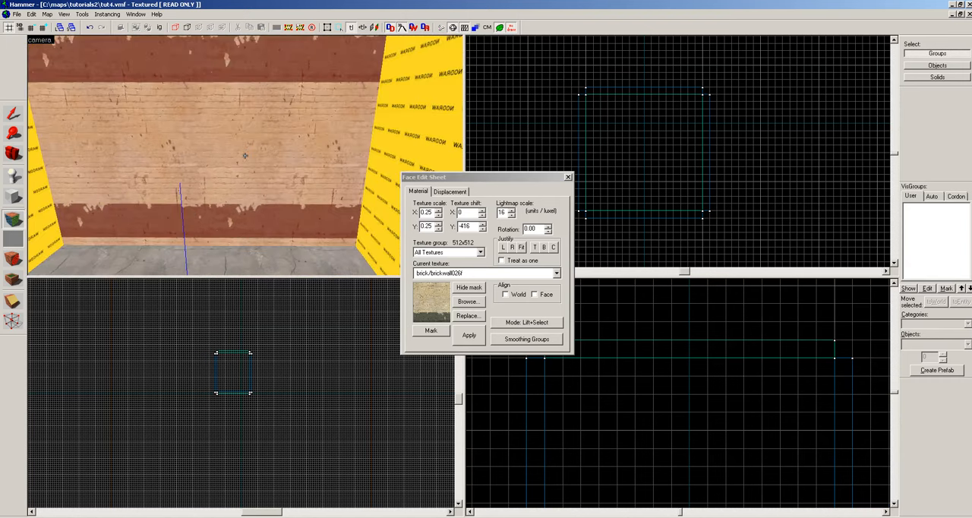
pyautogui.press('Down')
pyautogui.press('Down')
pyautogui.press('z')
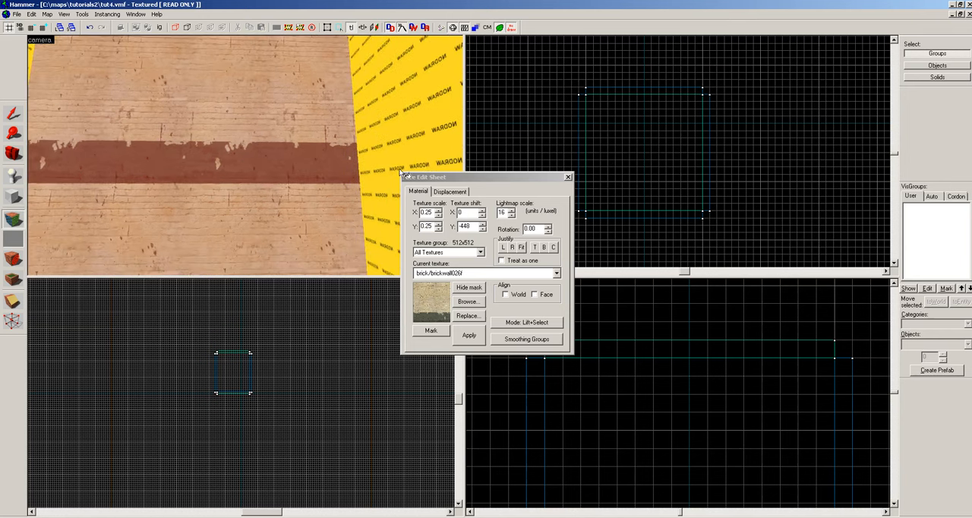
# Close the face editing and delete the brick-textured wall from the room.
pyautogui.click(567, 177)
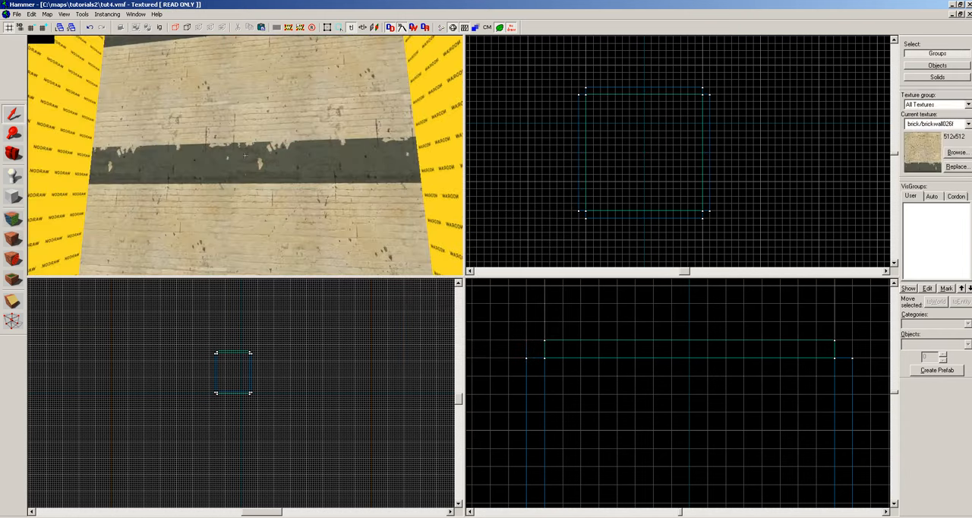
pyautogui.click(258, 149)
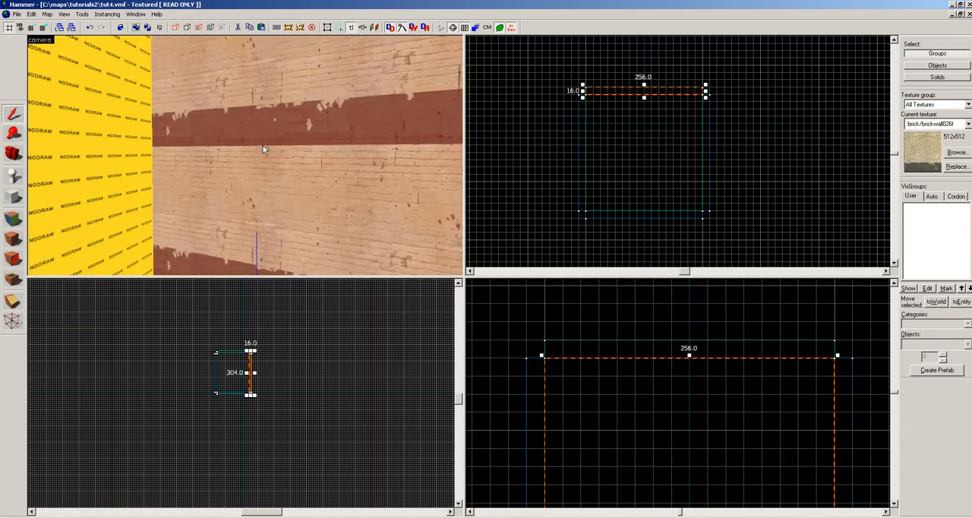
pyautogui.press('Delete')
pyautogui.moveTo(254, 138); pyautogui.dragTo(244, 155)
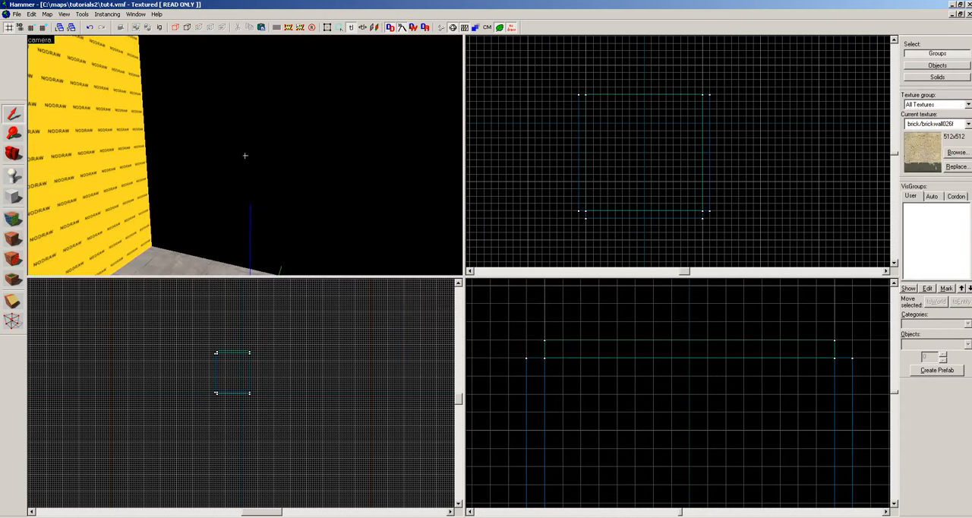
# Select one wall adjoining the open side, try copying it across to the opposite wall, and undo the copy.
pyautogui.press('z')
pyautogui.press('z')
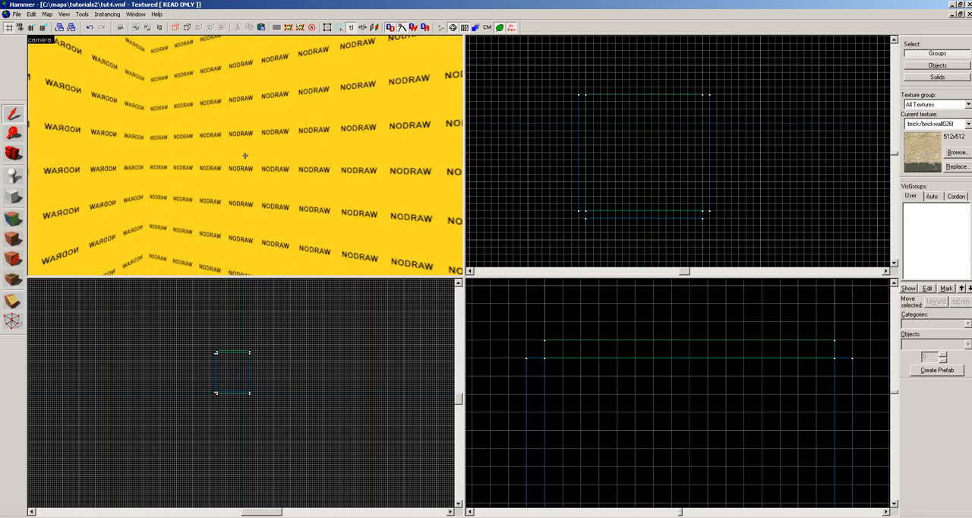
pyautogui.press('z')
pyautogui.click(710, 107)
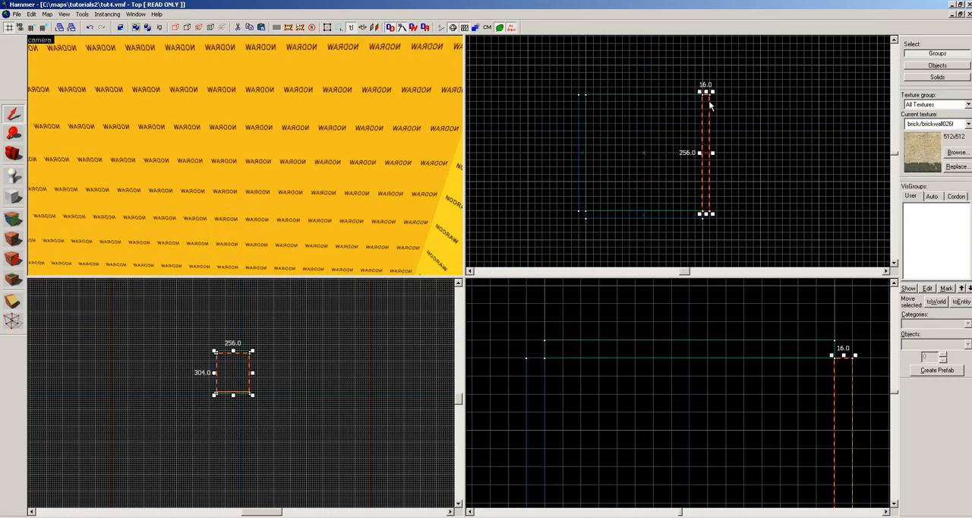
pyautogui.moveTo(707, 144); pyautogui.dragTo(581, 150)
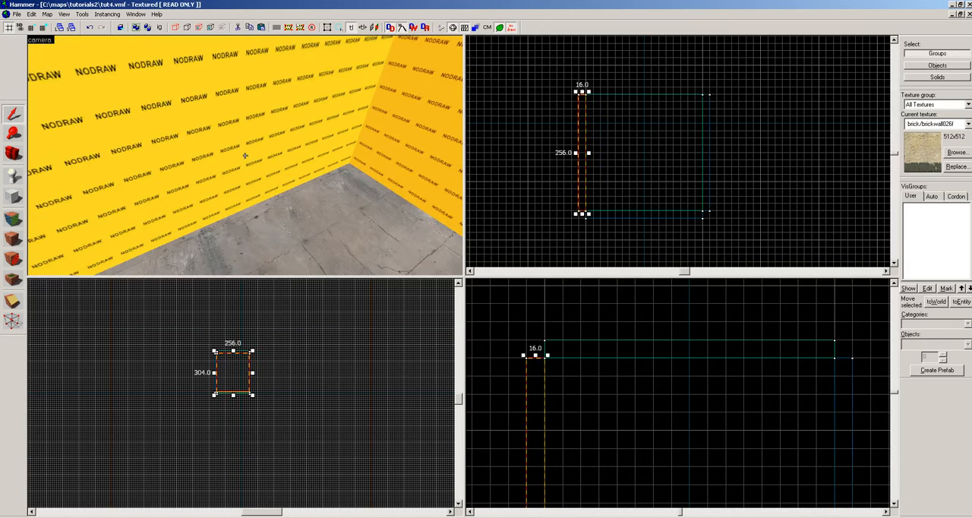
pyautogui.hotkey('ctrl', 'z')
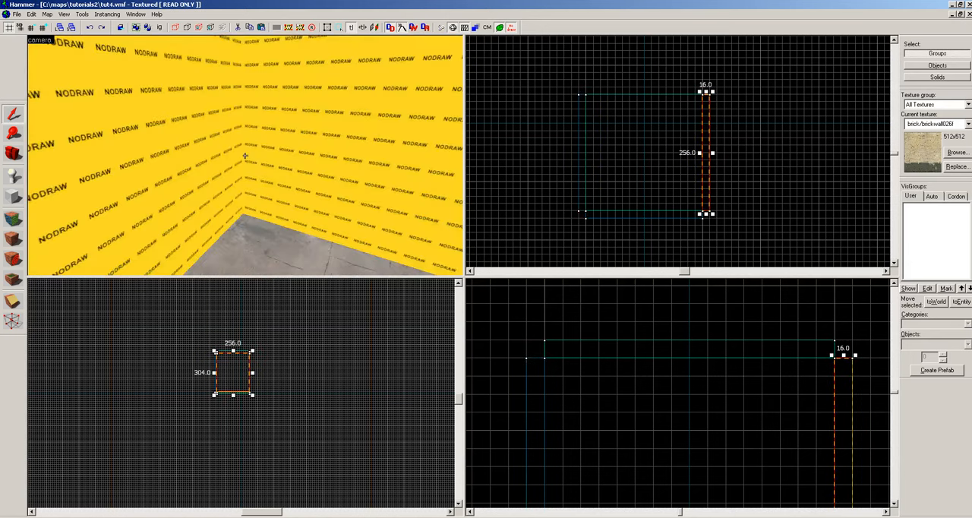
# Select the 256-unit-wide wall opposite the open side and copy it across to close the room.
pyautogui.press('Escape')
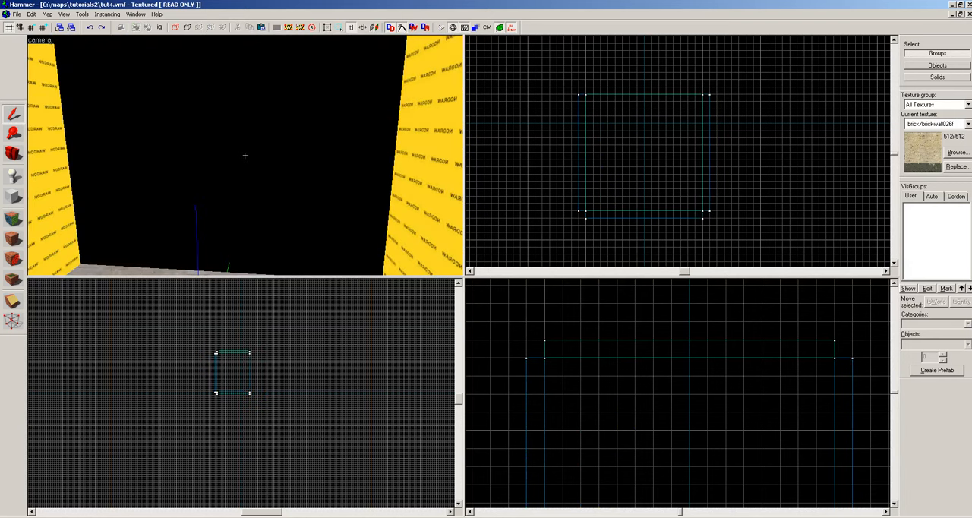
pyautogui.click(244, 156)
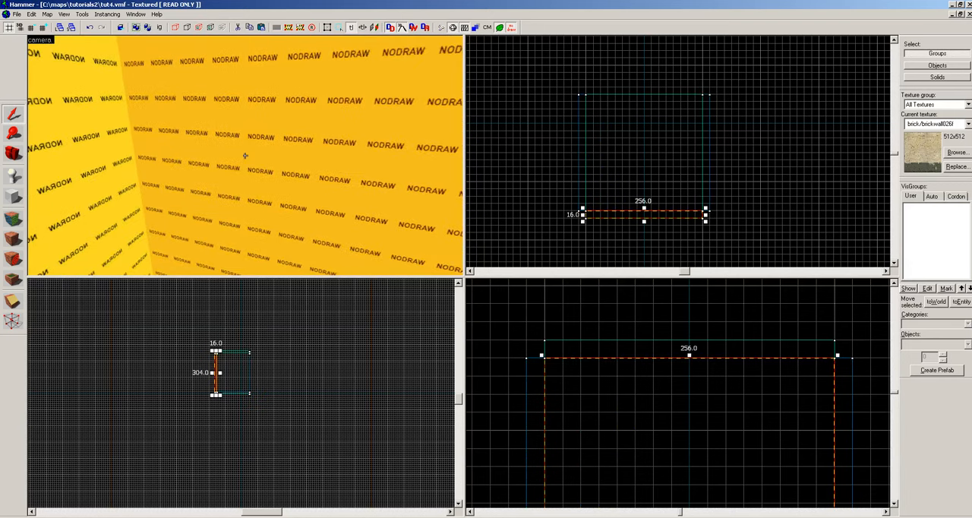
pyautogui.press('z')
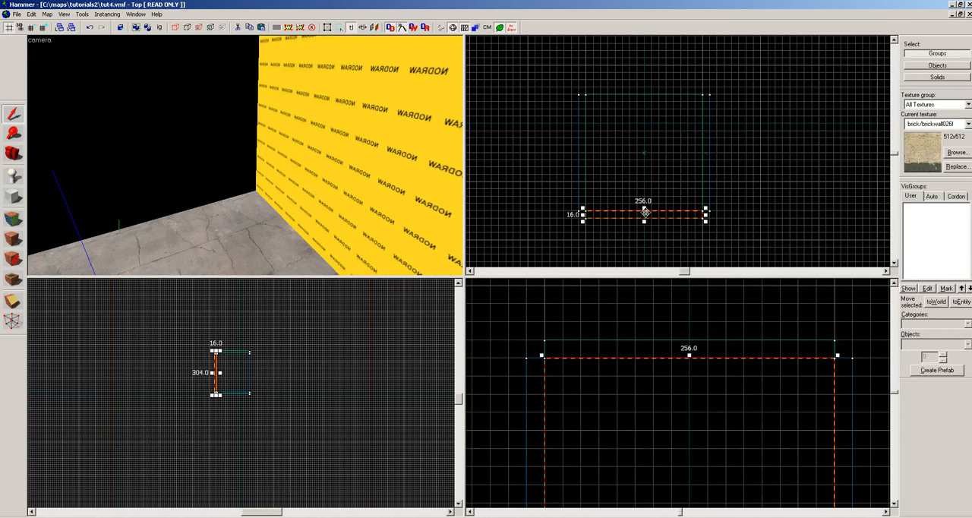
pyautogui.keyDown('shift'); pyautogui.moveTo(645, 212); pyautogui.dragTo(646, 87); pyautogui.keyUp('shift')
pyautogui.press('z')
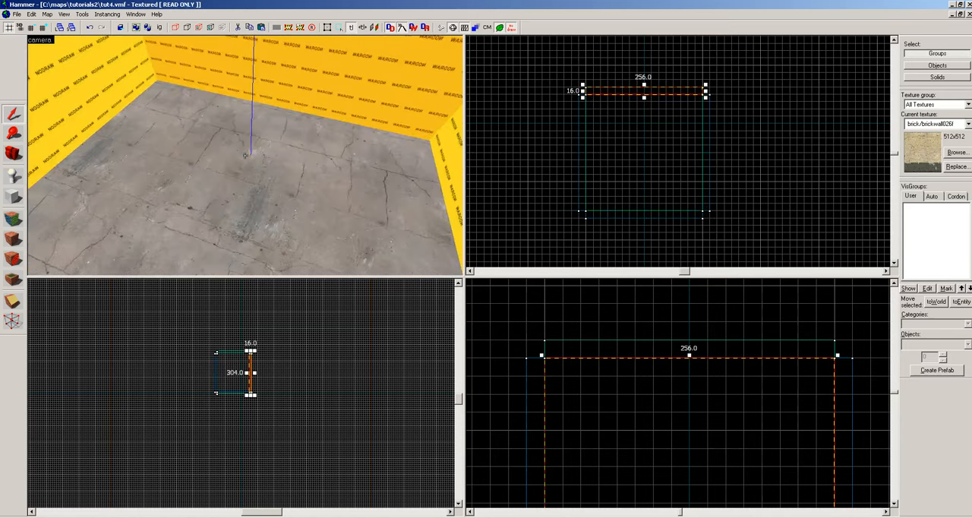
# Shorten the copied wall to a height of 64 units, keeping its base at the floor.
pyautogui.press('z')
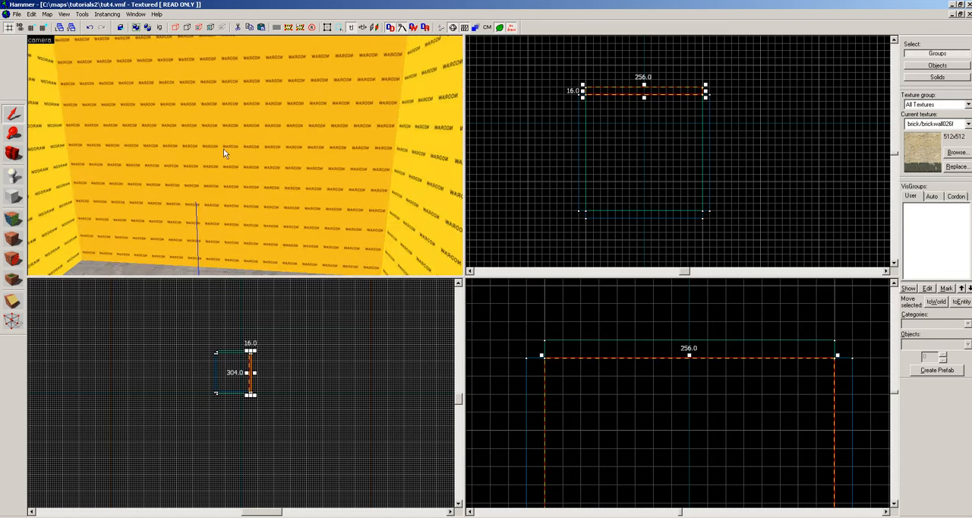
pyautogui.press('z')
pyautogui.press('z')
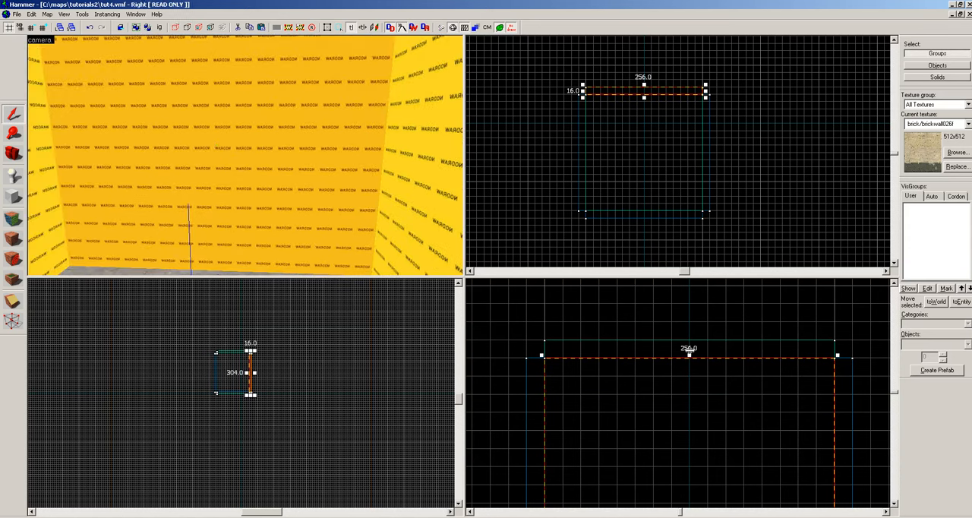
pyautogui.scroll(-5, 688, 349)
pyautogui.scroll(-1, 699, 375)
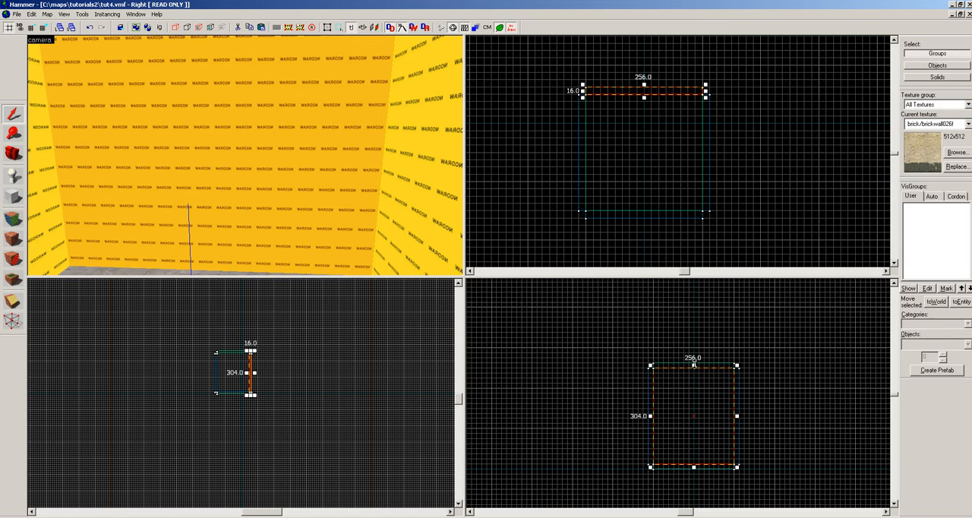
pyautogui.moveTo(693, 365); pyautogui.dragTo(693, 440)
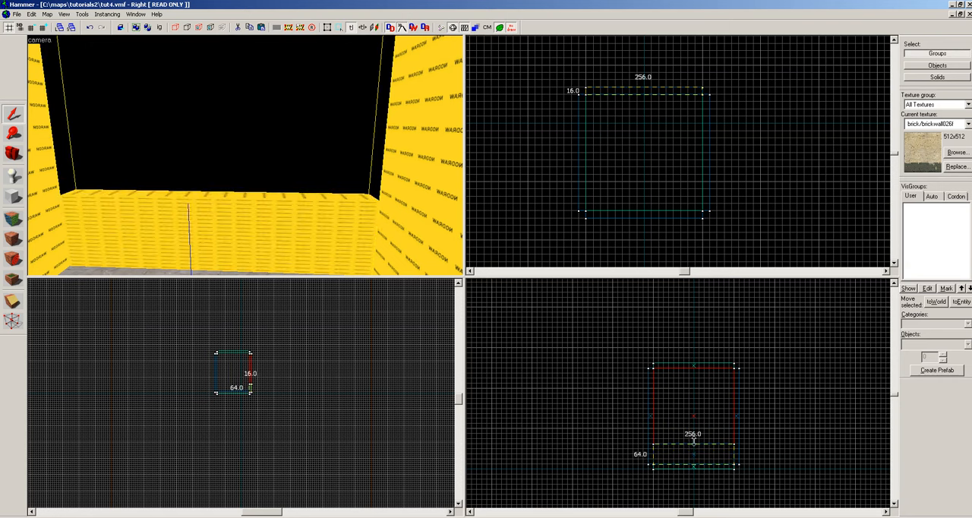
pyautogui.press('Return')
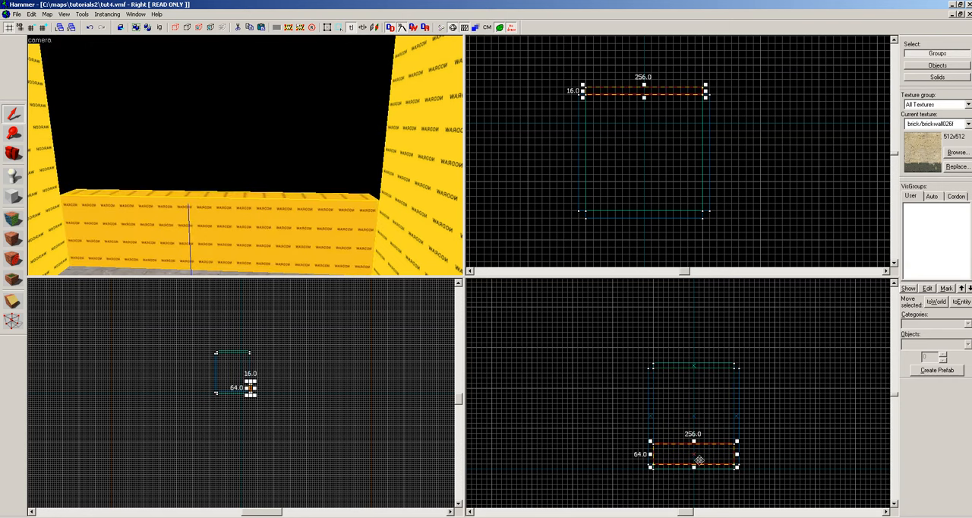
# Copy the 64-unit wall section directly above itself and make the copy 176 units high.
pyautogui.moveTo(699, 459); pyautogui.dragTo(699, 385)
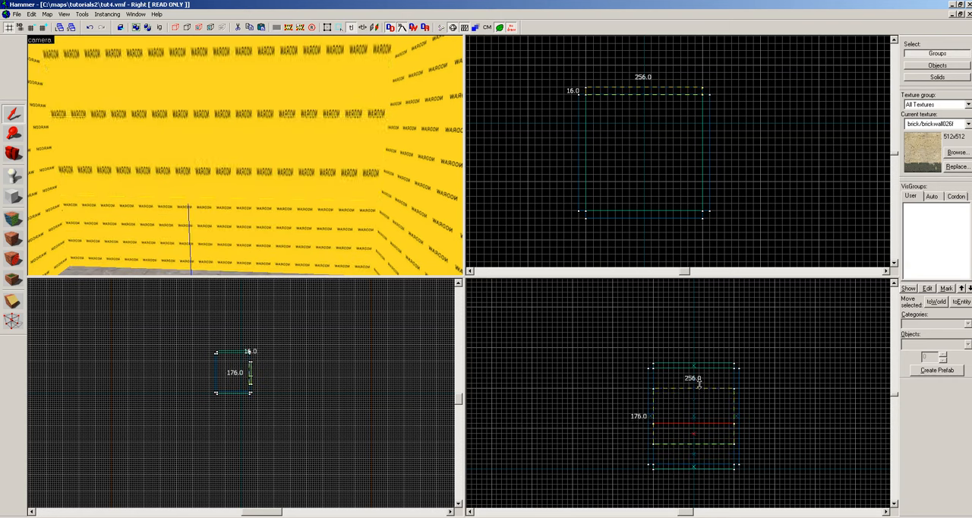
pyautogui.press('Return')
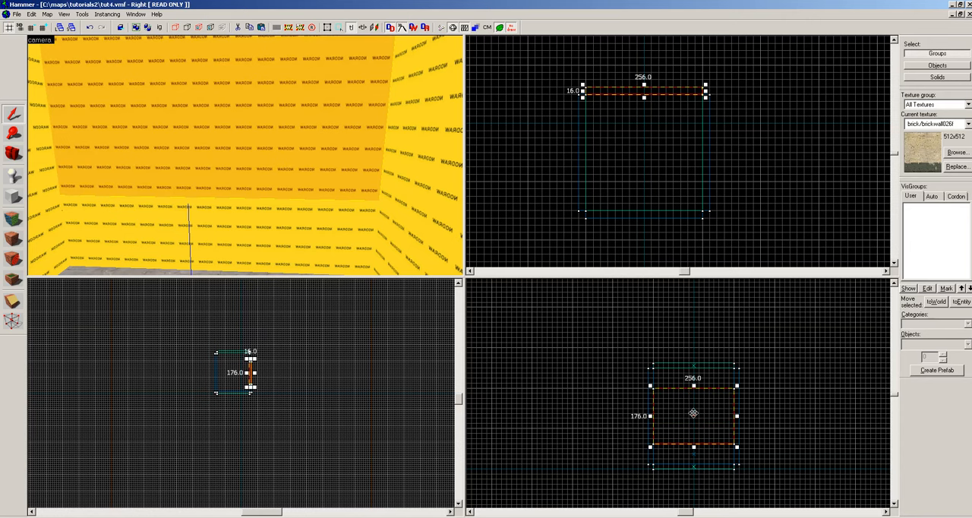
# Select the lower 64-unit wall section and copy it up into the gap below the ceiling.
pyautogui.press('z')
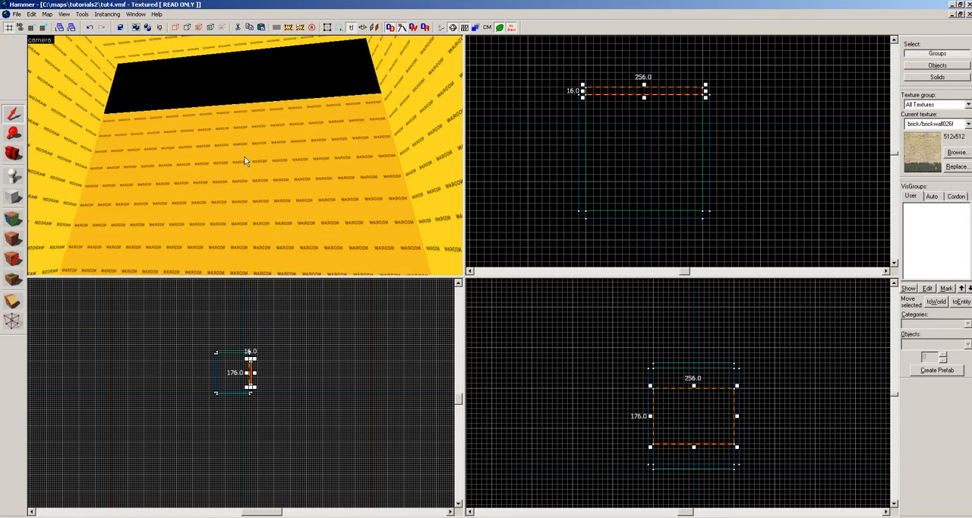
pyautogui.press('z')
pyautogui.click(251, 225)
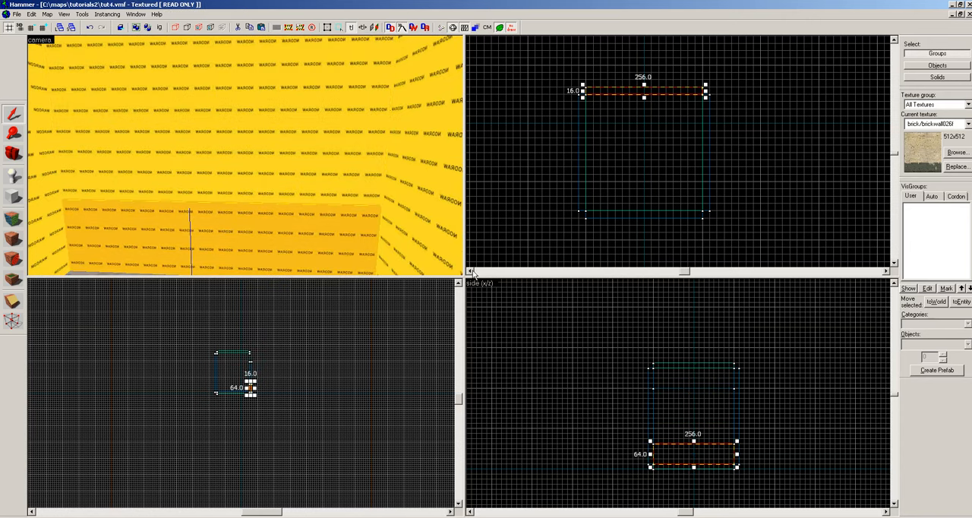
pyautogui.moveTo(694, 454); pyautogui.dragTo(694, 380)
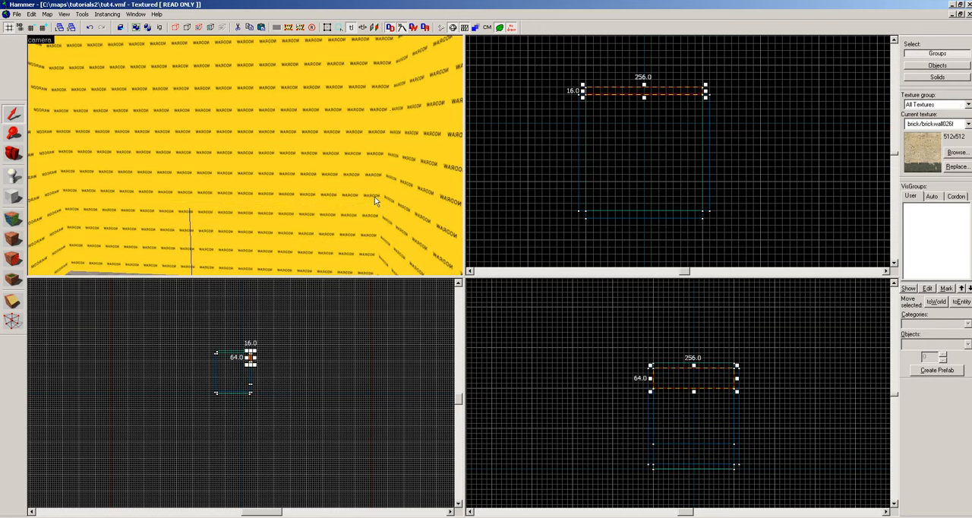
# Inspect the room from inside and outside, selecting the ceiling, the split wall's middle section and an adjoining wall.
pyautogui.press('z')
pyautogui.click(230, 84)
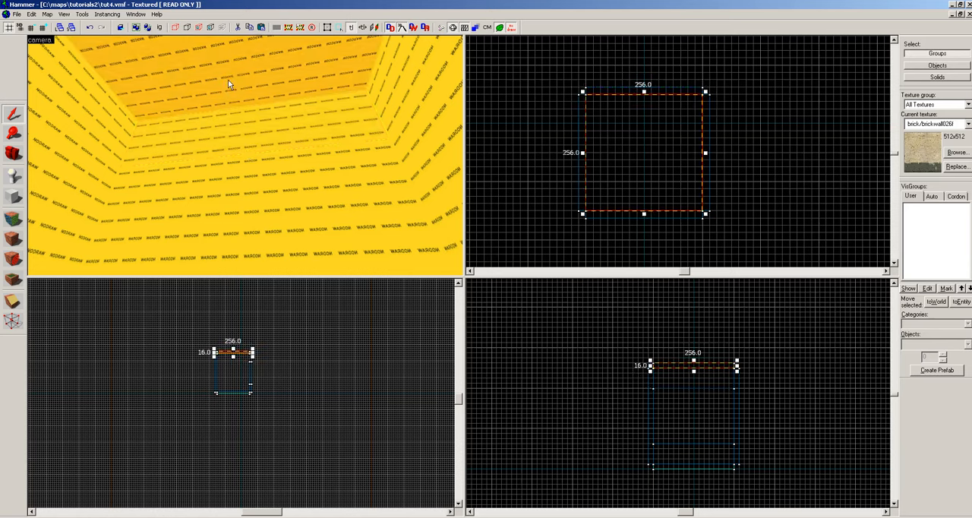
pyautogui.press('z')
pyautogui.press('w')
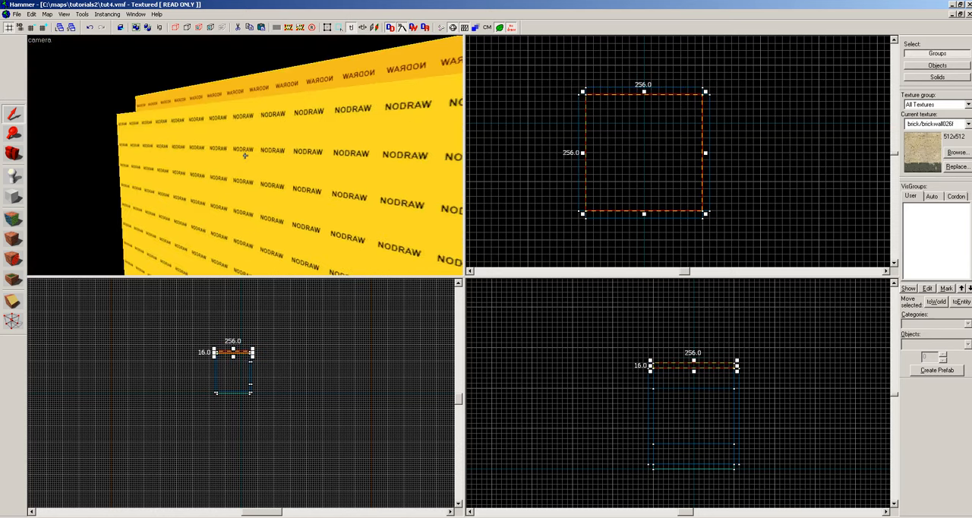
pyautogui.press('w')
pyautogui.press('w')
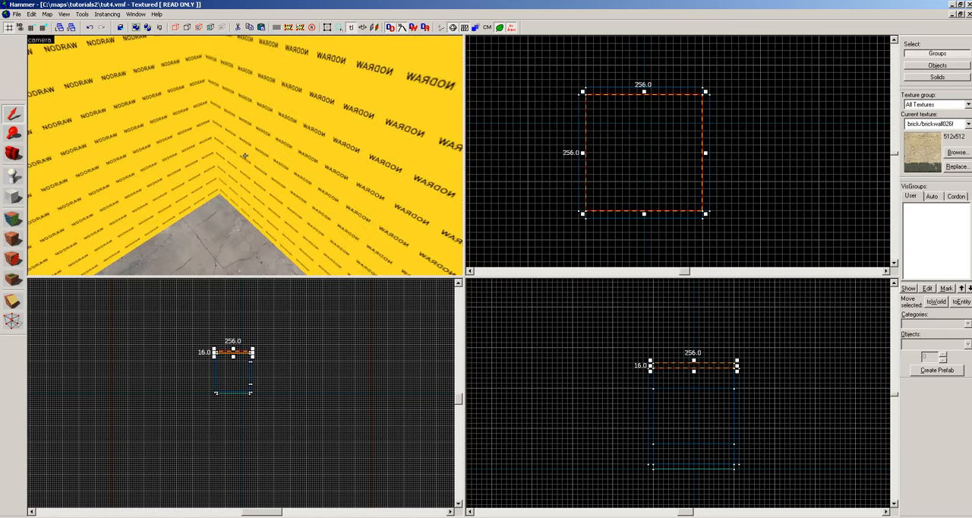
pyautogui.press('s')
pyautogui.press('w')
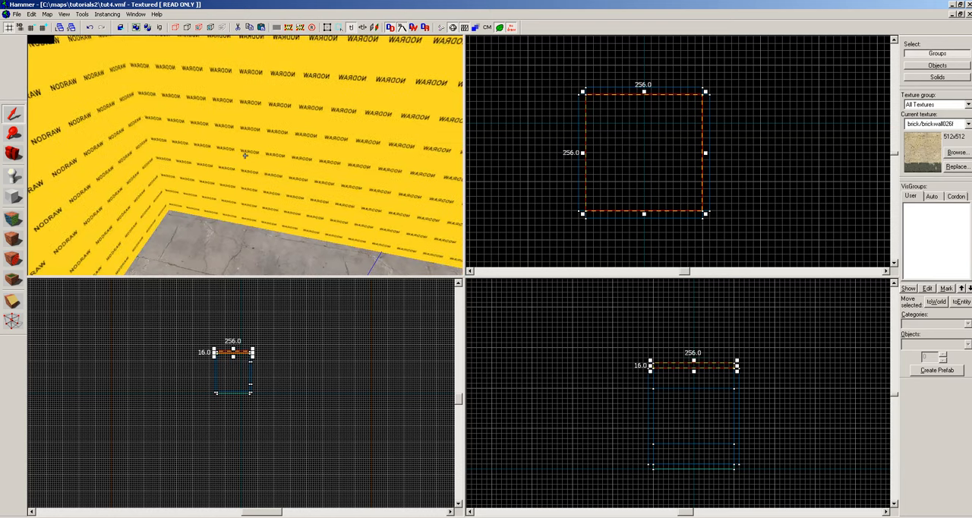
pyautogui.press('z')
pyautogui.click(233, 150)
pyautogui.click(234, 147)
pyautogui.press('z')
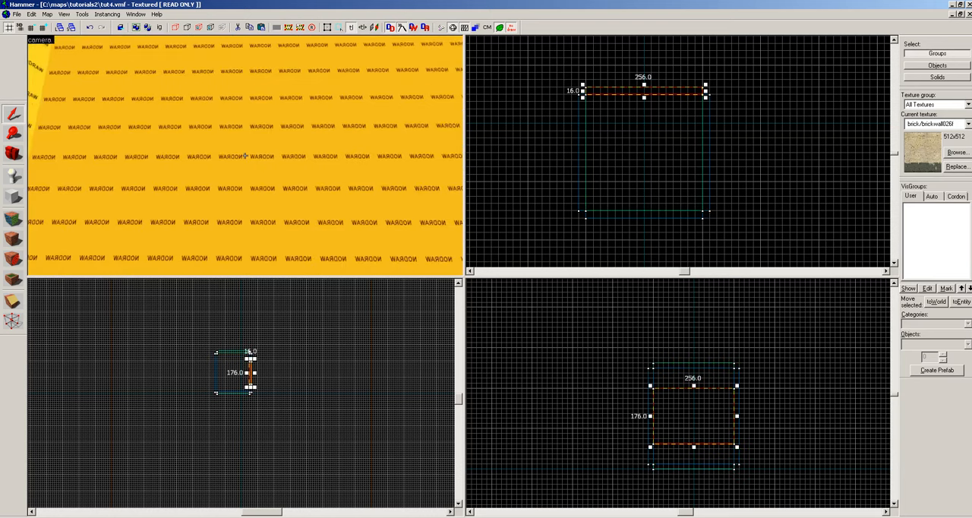
pyautogui.press('z')
pyautogui.click(224, 124)
pyautogui.click(223, 124)
pyautogui.press('z')
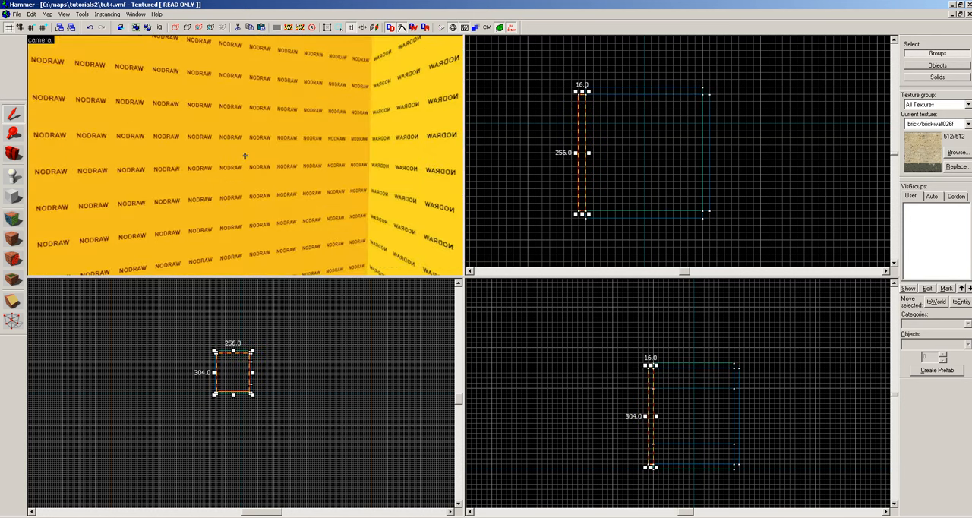
pyautogui.press('z')
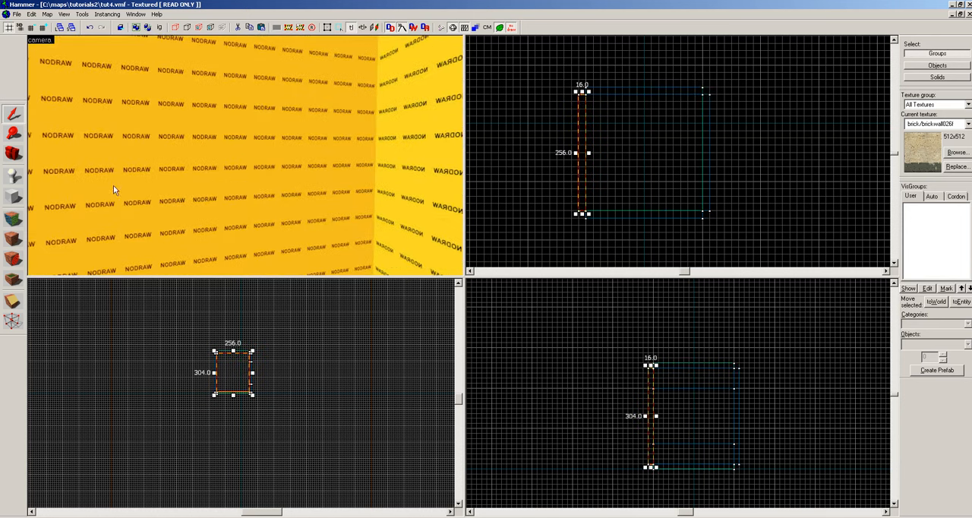
# Open face editing and apply the cream brick texture to the inner face of the wall adjoining the split wall.
pyautogui.hotkey('shift', 'a')
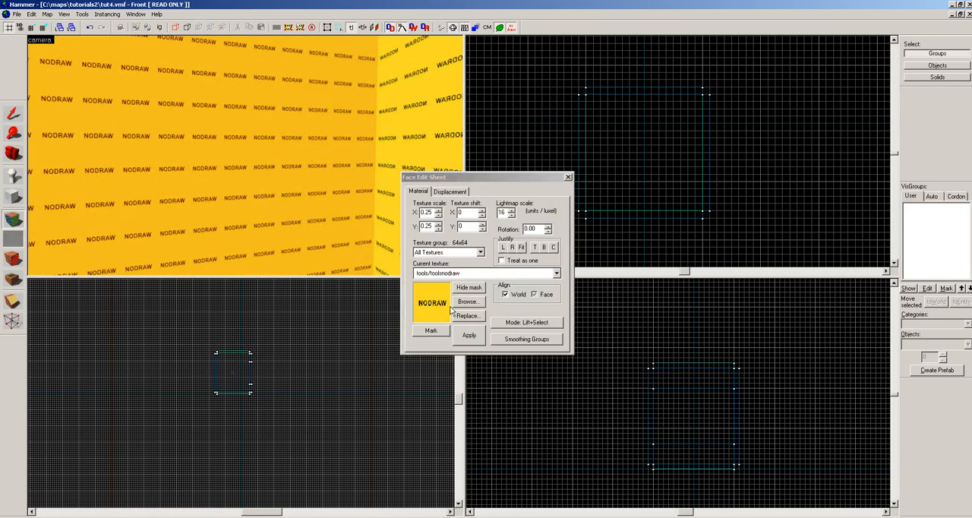
pyautogui.click(479, 274)
pyautogui.click(435, 328)
pyautogui.rightClick(201, 202)
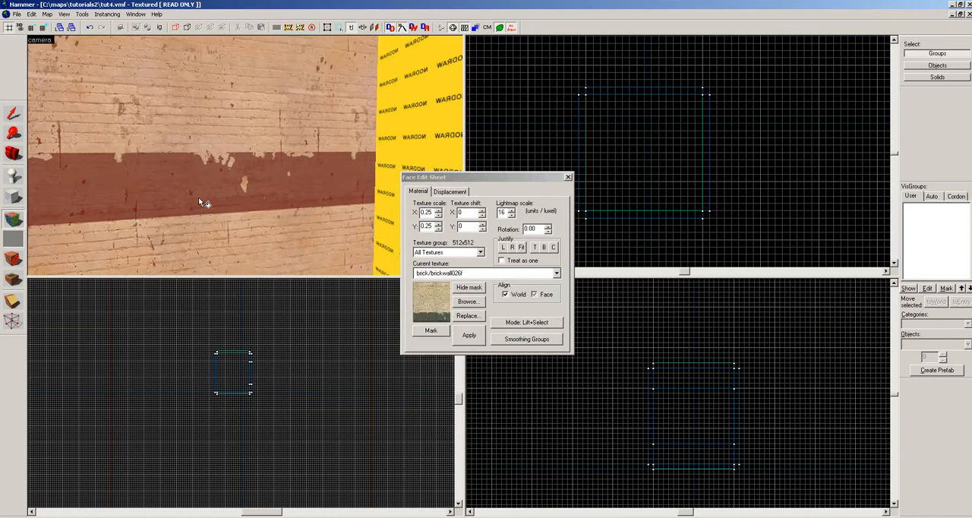
# Apply the brick texture to the inner face of the split wall's lower section and set its vertical texture shift to 64.
pyautogui.press('z')
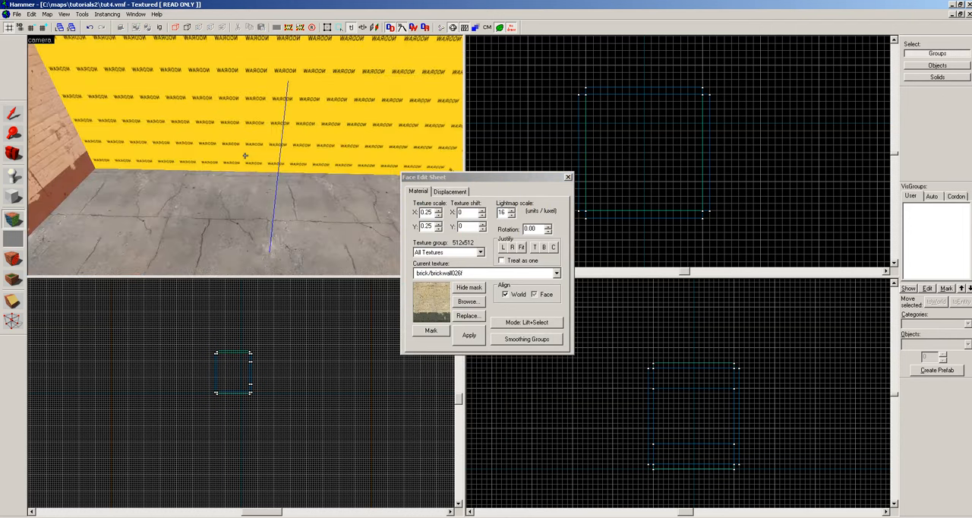
pyautogui.press('z')
pyautogui.rightClick(236, 172)
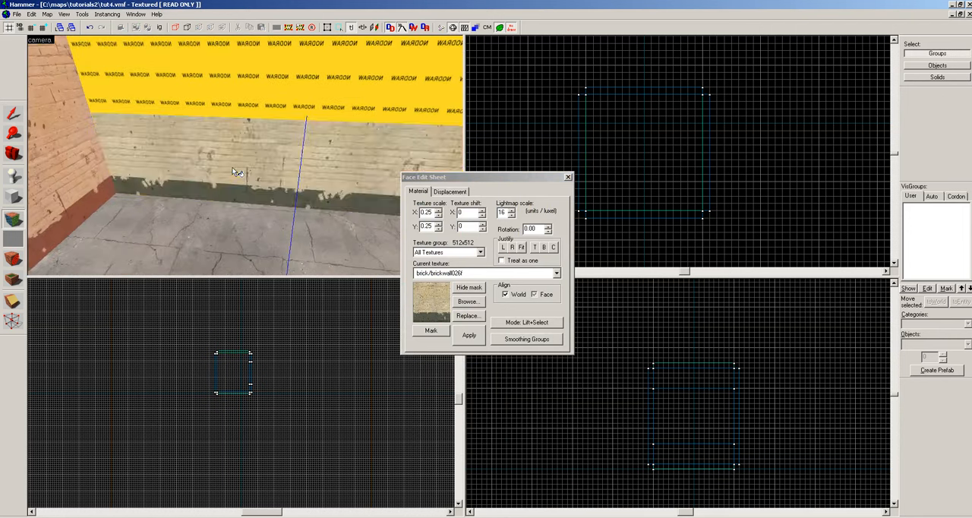
pyautogui.press('z')
pyautogui.press('z')
pyautogui.click(194, 137)
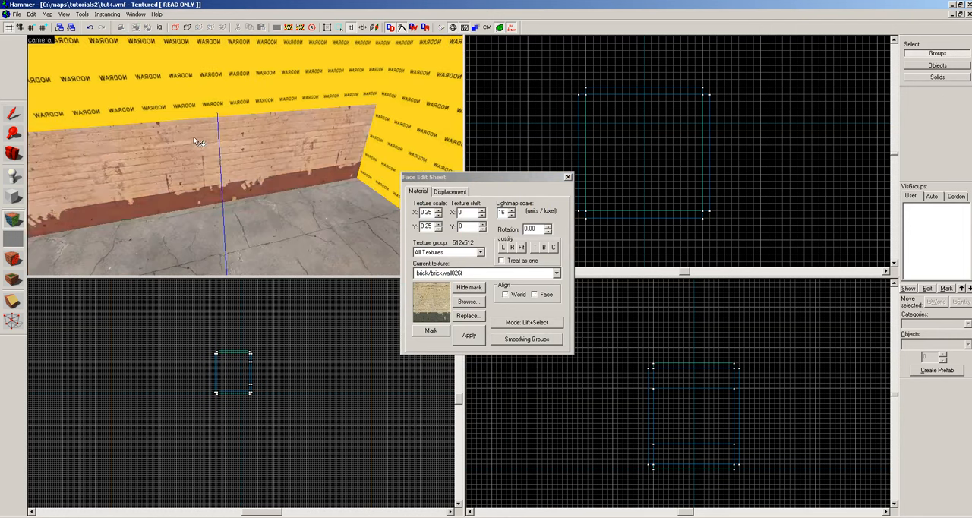
pyautogui.press('Down')
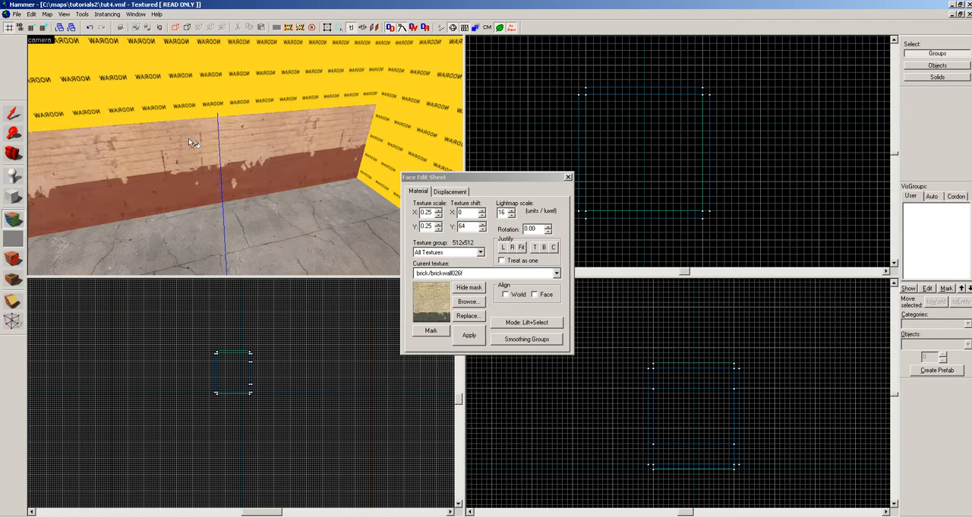
# Apply the cream brick texture to the inner face of the split wall's middle section.
pyautogui.press('z')
pyautogui.press('z')
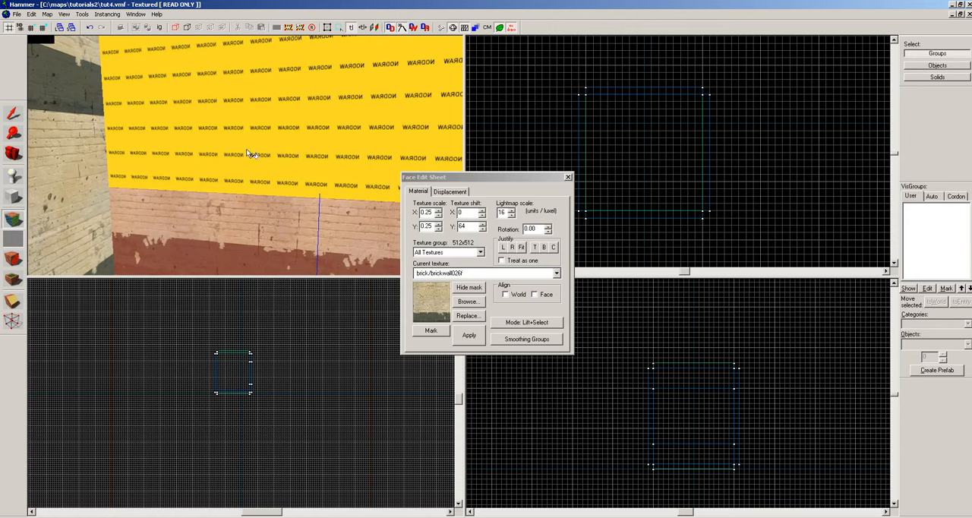
pyautogui.press('z')
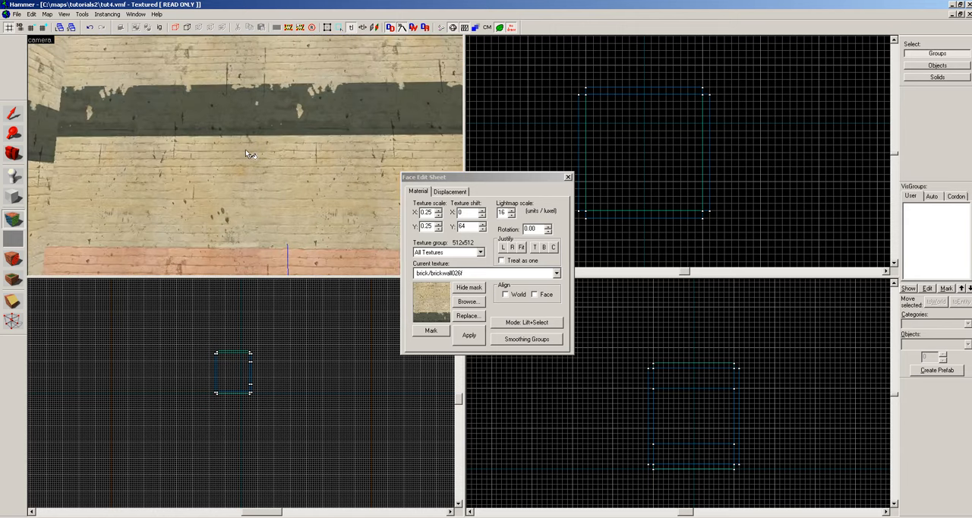
# Select the middle section's brick face and nudge its vertical texture shift to 528, lining its stripe up with the adjoining wall.
pyautogui.press('z')
pyautogui.click(246, 156)
pyautogui.press('z')
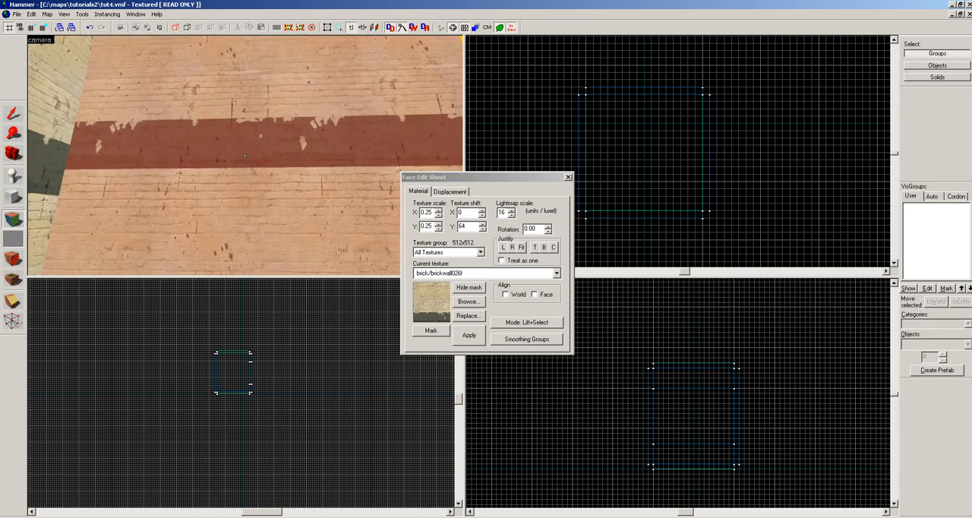
pyautogui.press('Down')
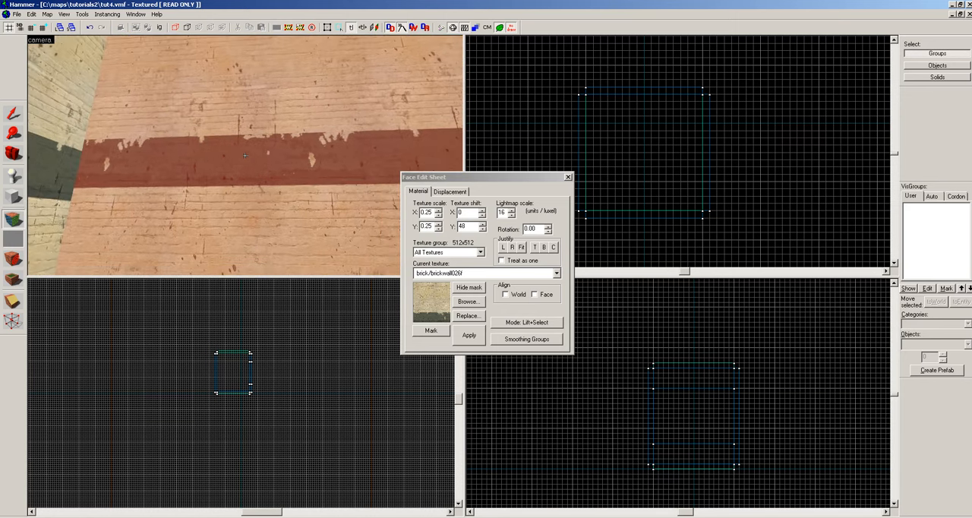
pyautogui.hotkey('shift', 'Down')
pyautogui.press('Up')
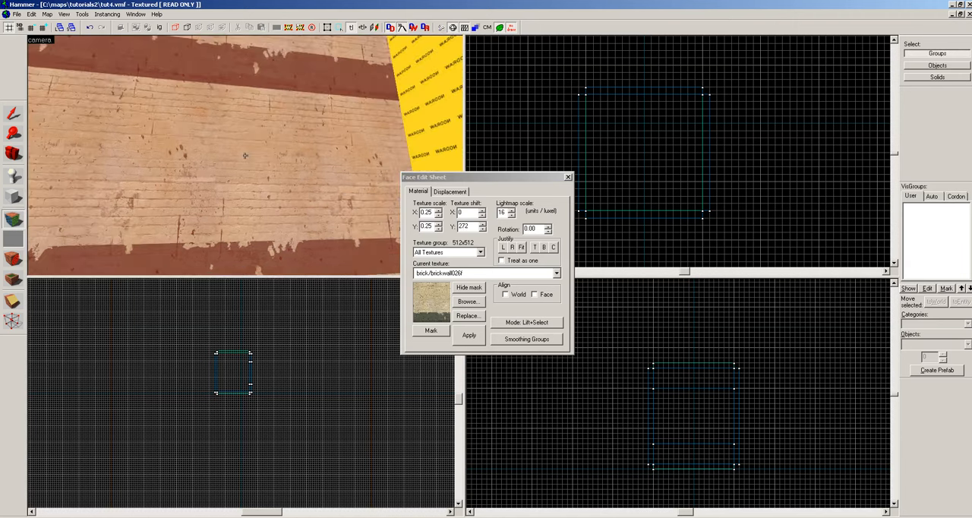
pyautogui.press('Up')
pyautogui.press('Up')
pyautogui.press('Up')
pyautogui.press('Up')
pyautogui.press('Up')
pyautogui.hotkey('shift', 'Up')
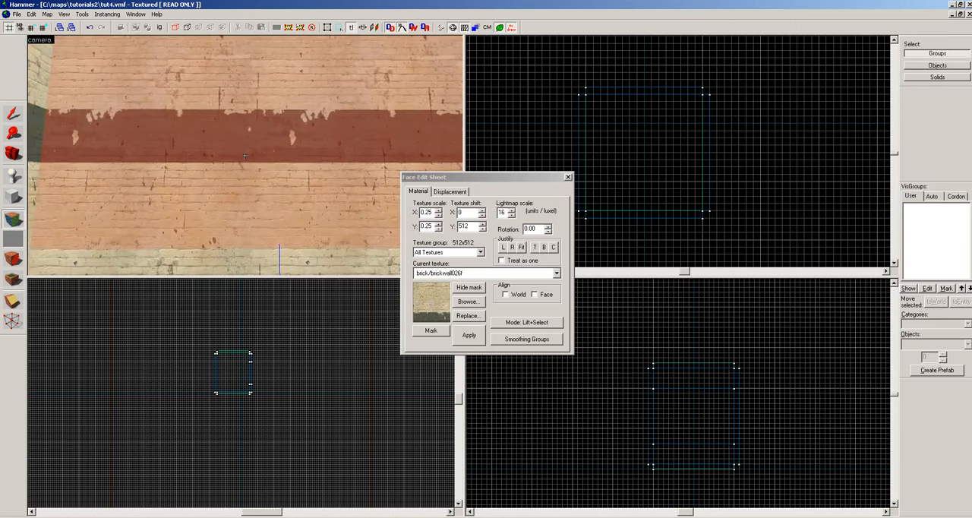
pyautogui.press('Up')
pyautogui.press('Up')
pyautogui.press('Up')
pyautogui.press('Up')
pyautogui.press('Up')
pyautogui.press('Up')
pyautogui.press('Up')
pyautogui.press('Up')
pyautogui.press('Up')
pyautogui.press('Up')
pyautogui.press('Up')
pyautogui.press('Up')
pyautogui.press('Up')
pyautogui.press('Up')
pyautogui.press('Up')
pyautogui.press('Up')
pyautogui.press('Up')
pyautogui.press('Up')
pyautogui.press('Up')
pyautogui.press('Down')
pyautogui.press('Down')
pyautogui.press('Down')
pyautogui.press('Down')
pyautogui.press('Down')
pyautogui.press('Down')
pyautogui.press('Down')
pyautogui.press('Down')
pyautogui.press('Down')
pyautogui.press('Down')
pyautogui.press('Down')
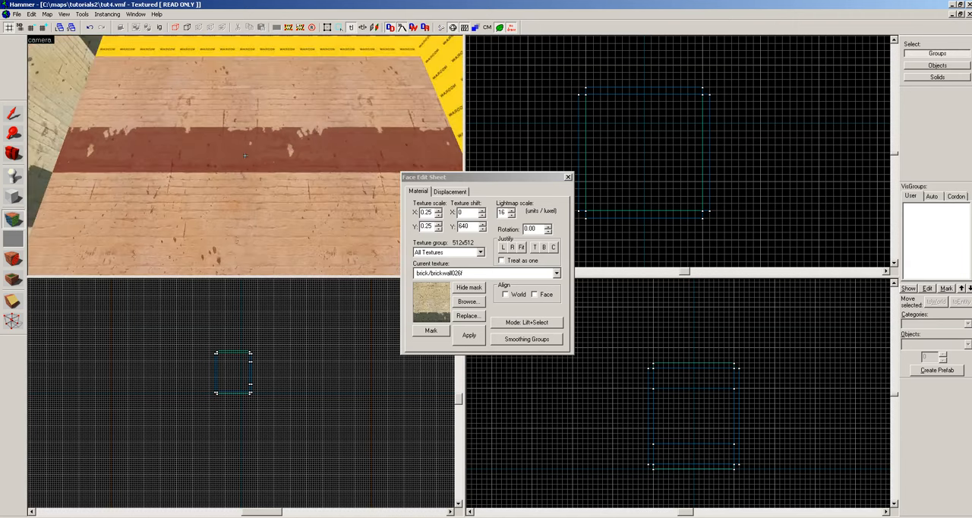
pyautogui.press('Down')
pyautogui.press('Down')
pyautogui.press('Down')
pyautogui.press('Down')
pyautogui.press('Down')
pyautogui.press('Down')
pyautogui.press('Down')
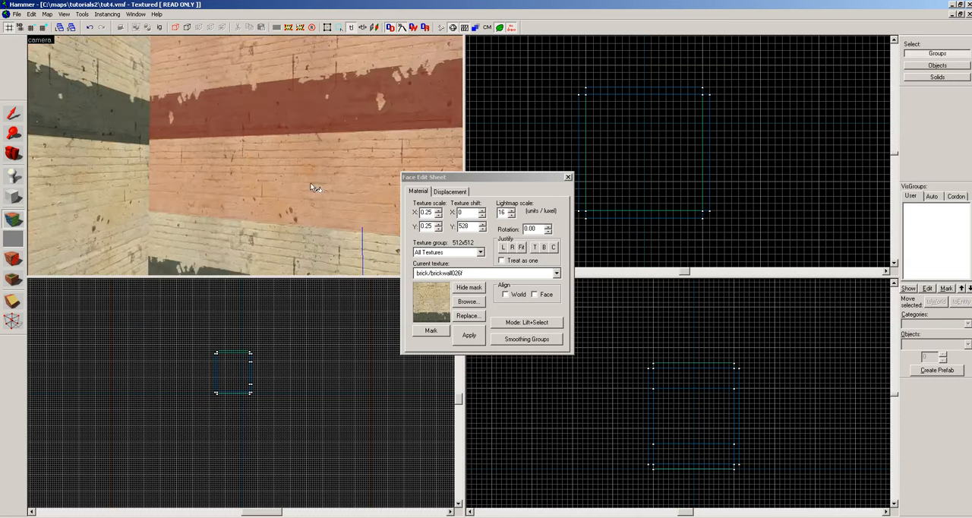
# Close face editing, select the split wall's middle section and lower its top edge to reduce its height to 64 units.
pyautogui.press('z')
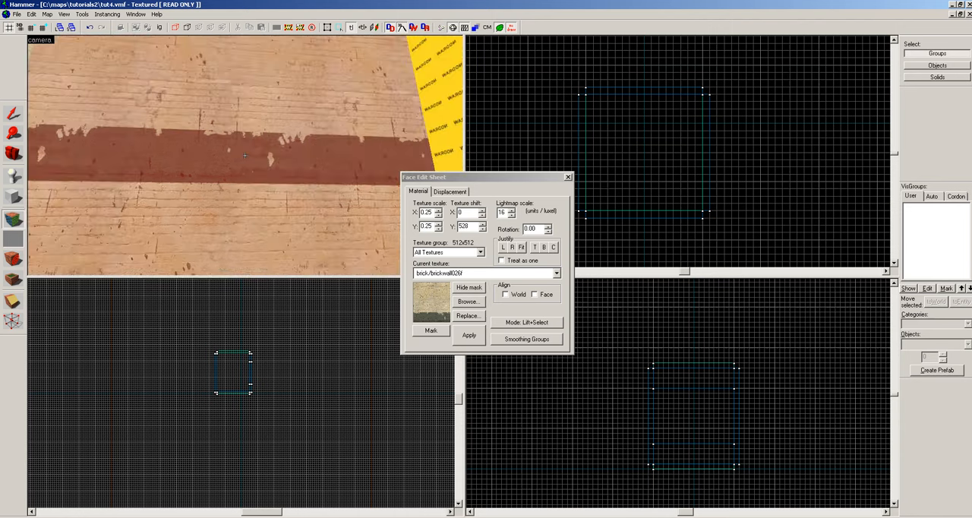
pyautogui.press('z')
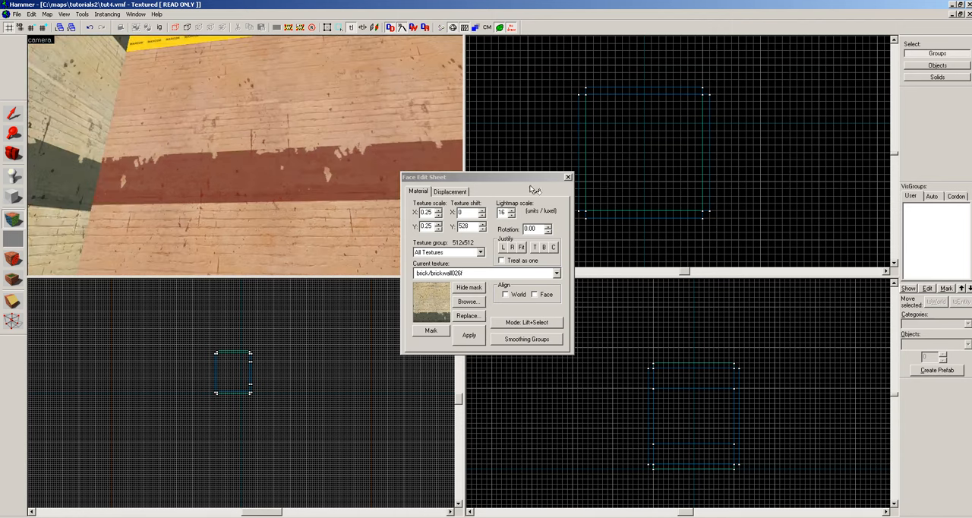
pyautogui.click(568, 177)
pyautogui.click(217, 186)
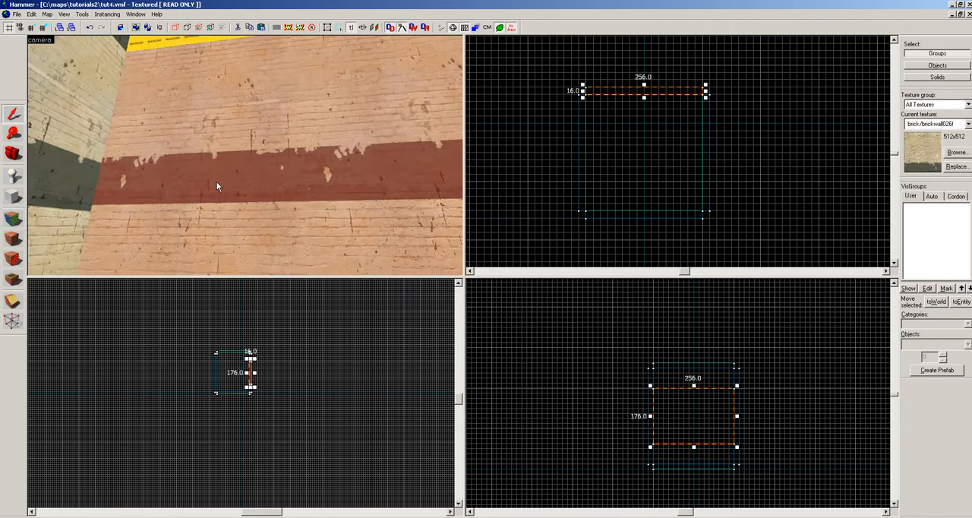
pyautogui.click(697, 388)
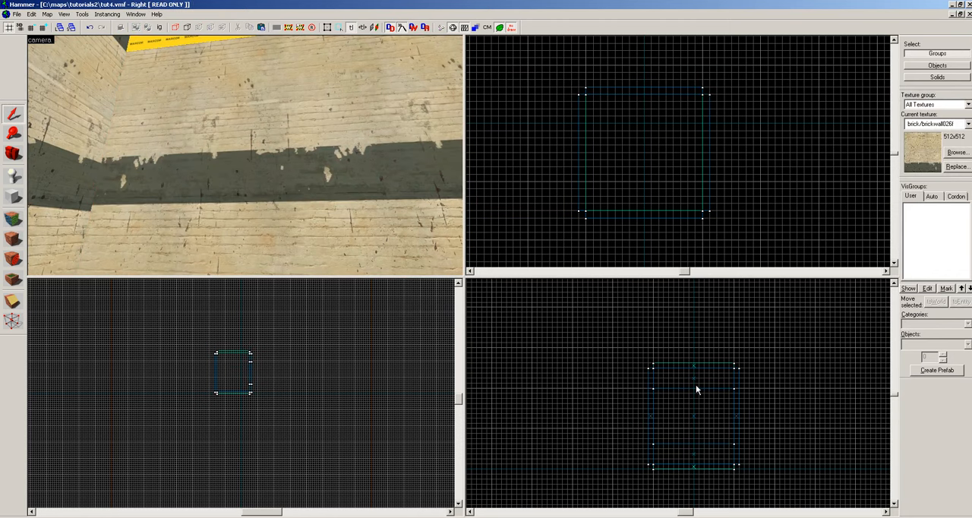
pyautogui.click(211, 227)
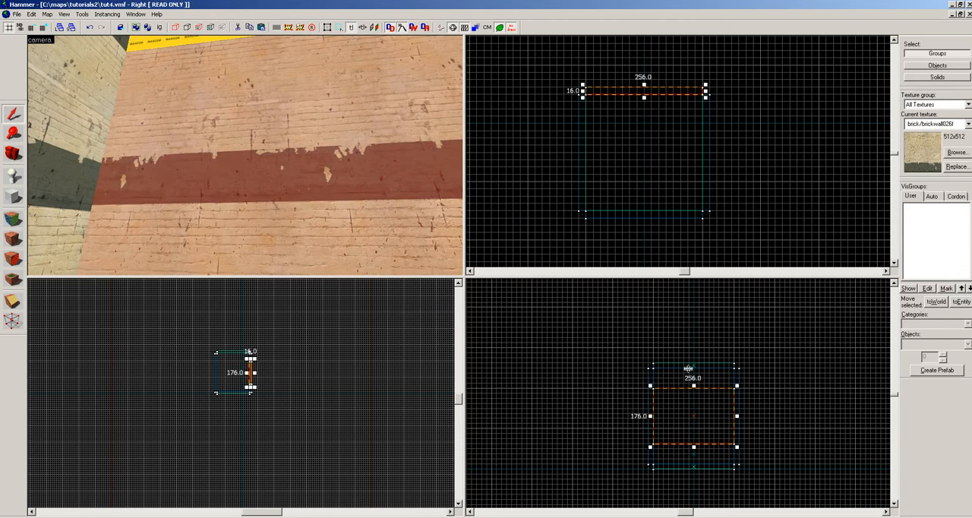
pyautogui.moveTo(693, 386); pyautogui.dragTo(688, 423)
pyautogui.press('z')
pyautogui.press('z')
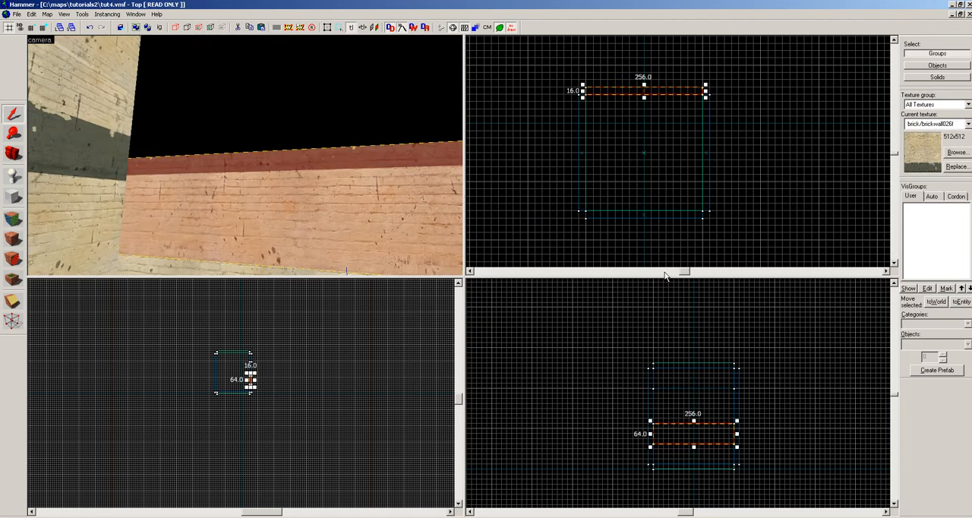
# Copy the 64-unit wall section directly above itself and extend the copy's top edge upward to a height of 112 units.
pyautogui.moveTo(712, 433); pyautogui.dragTo(695, 412)
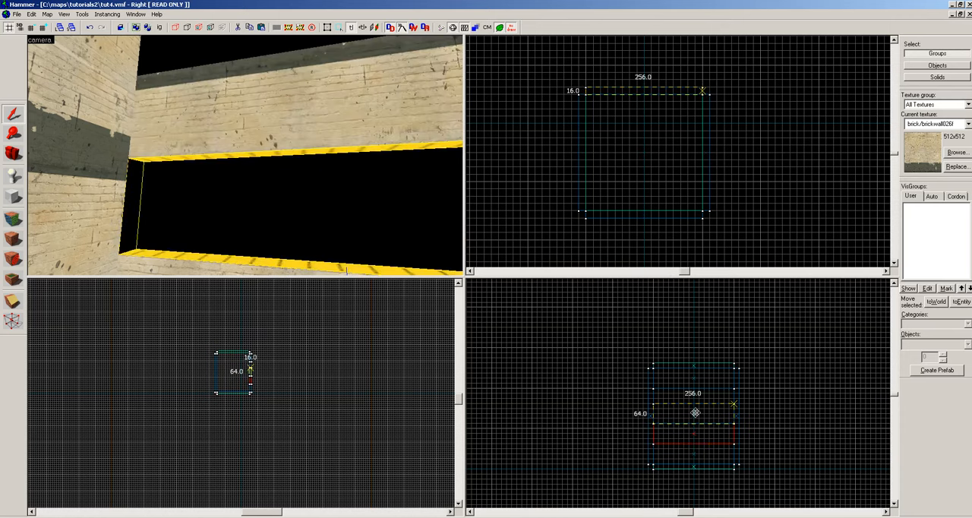
pyautogui.press('z')
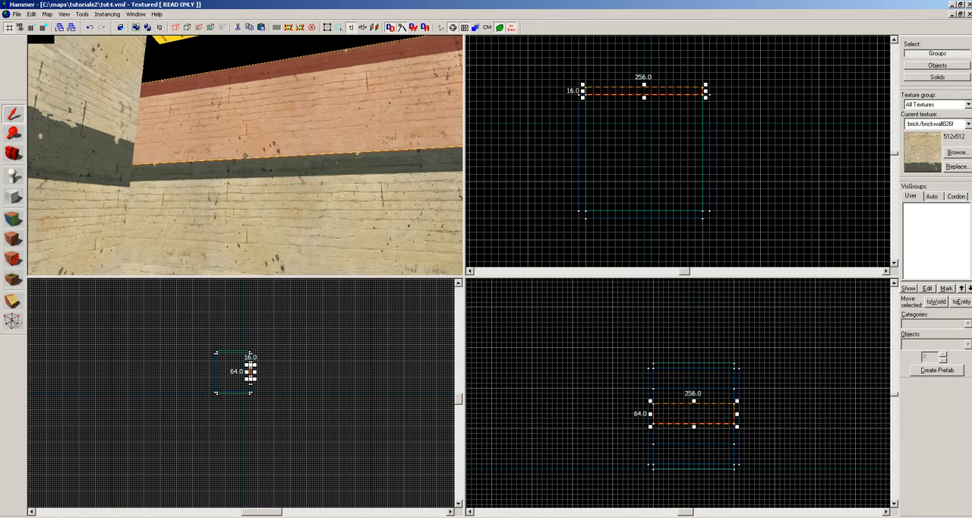
pyautogui.press('z')
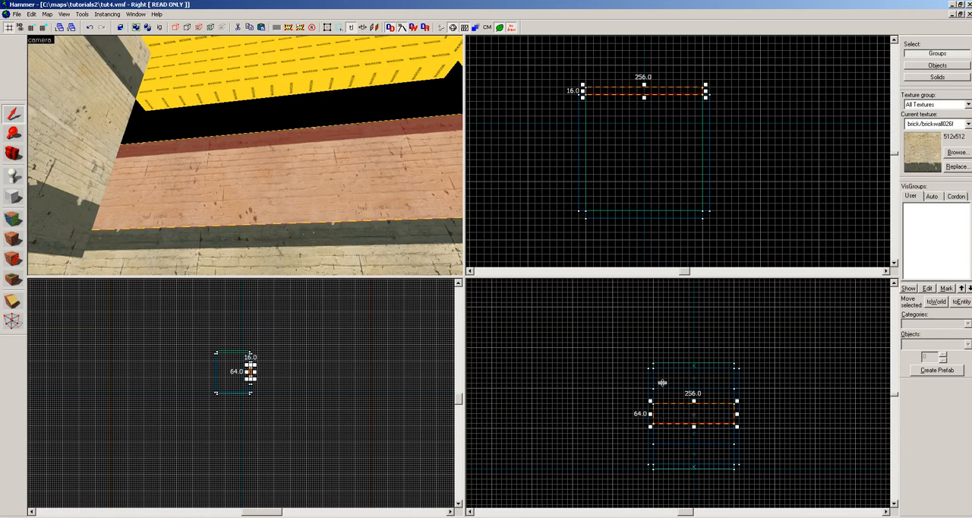
pyautogui.scroll(3, 662, 382)
pyautogui.moveTo(694, 409); pyautogui.dragTo(691, 379)
pyautogui.press('z')
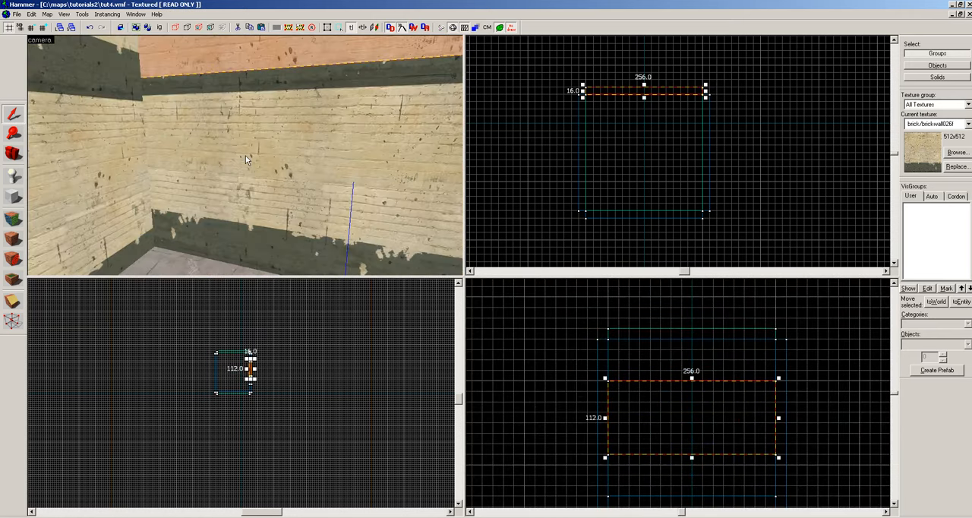
# Reopen face editing, select the 64-unit section's inner brick face and apply its texture, aligned, to the copied section above.
pyautogui.hotkey('shift', 'e')
pyautogui.hotkey('shift', 'a')
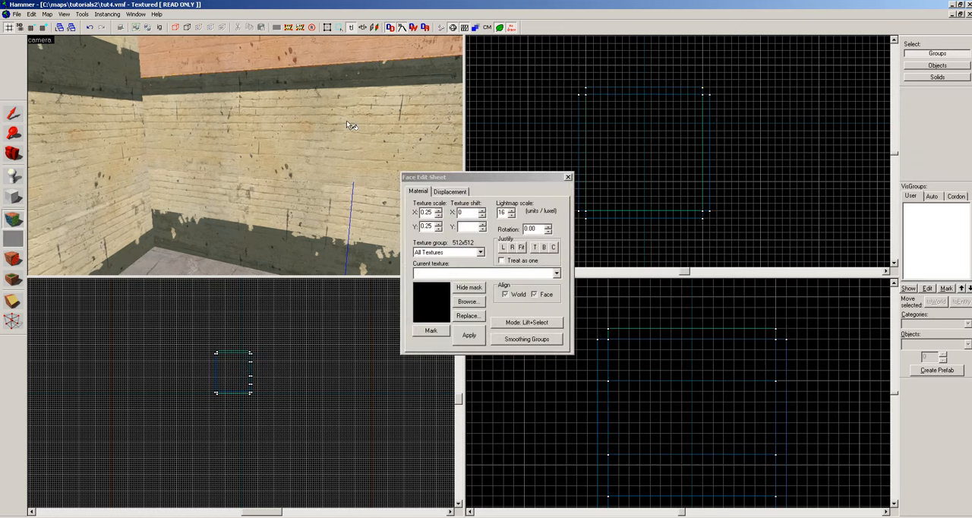
pyautogui.press('z')
pyautogui.press('z')
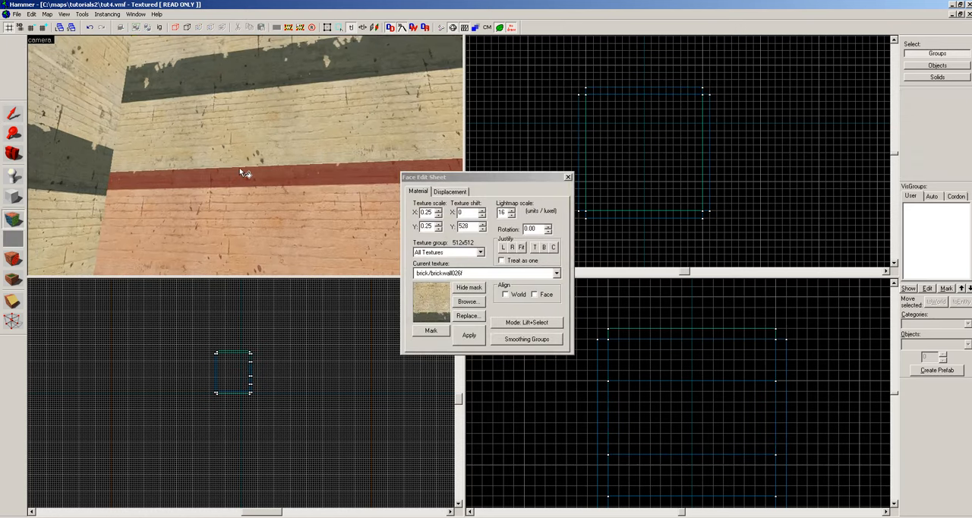
pyautogui.rightClick(241, 155)
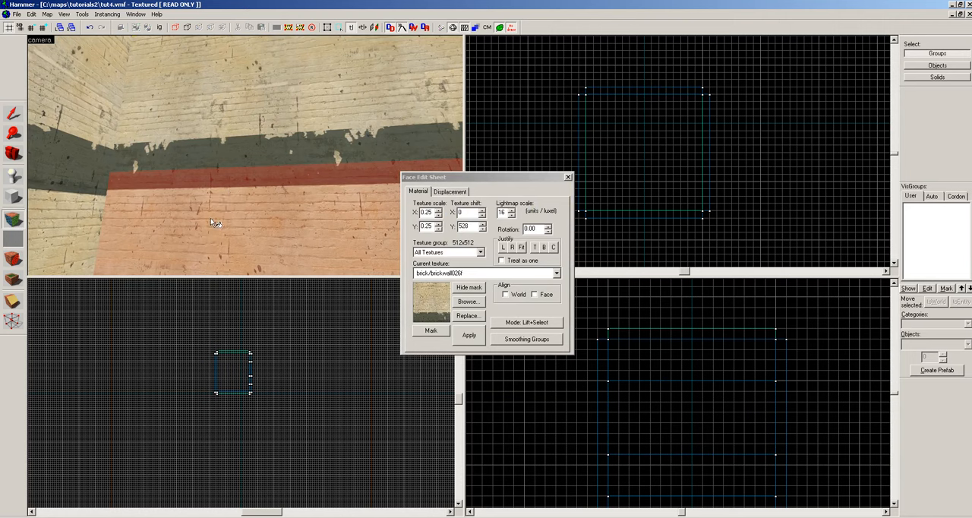
# Nudge the vertical texture shift of the 64-unit section's inner face to 592, moving its stripe out of the face.
pyautogui.press('z')
pyautogui.press('z')
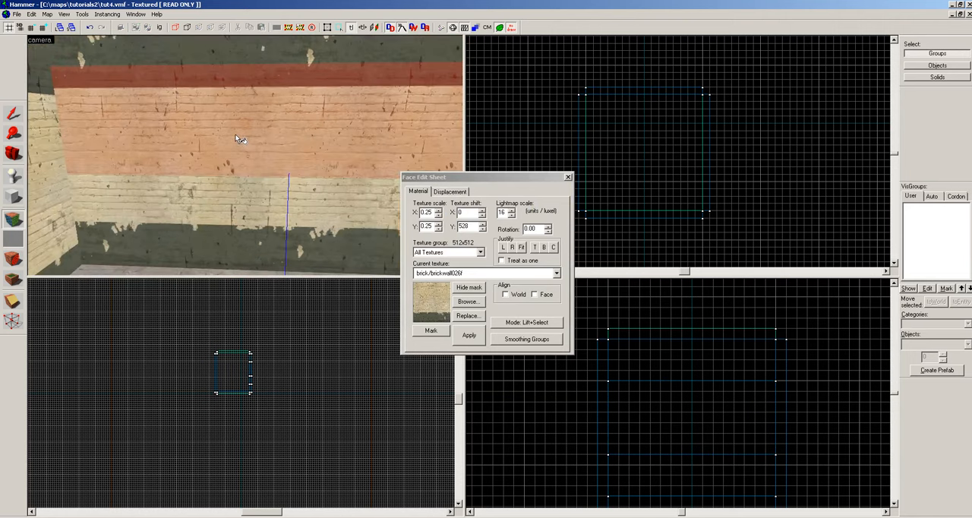
pyautogui.press('Up')
pyautogui.press('Up')
pyautogui.press('Up')
pyautogui.press('Up')
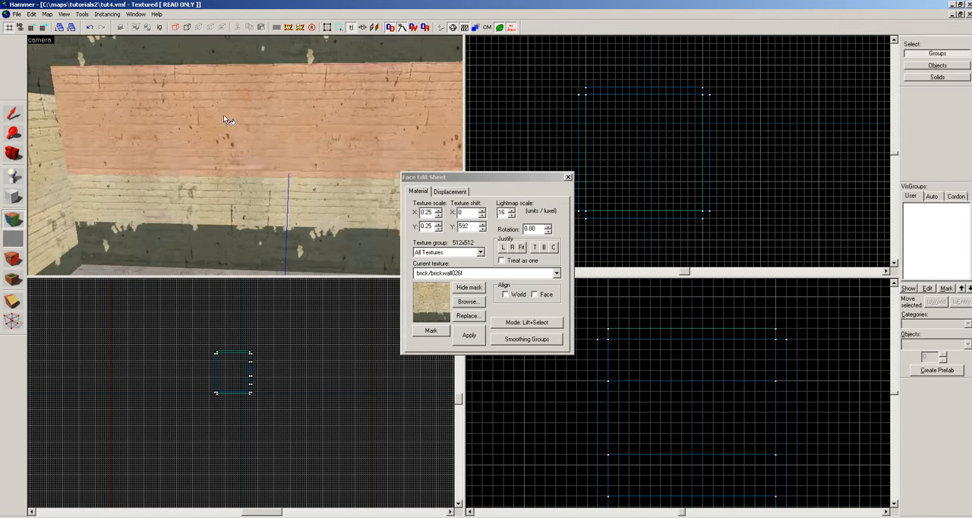
# Apply the aligned brick texture again to the 112-unit section's inner face and nudge its vertical texture shift to -112.
pyautogui.press('z')
pyautogui.press('z')
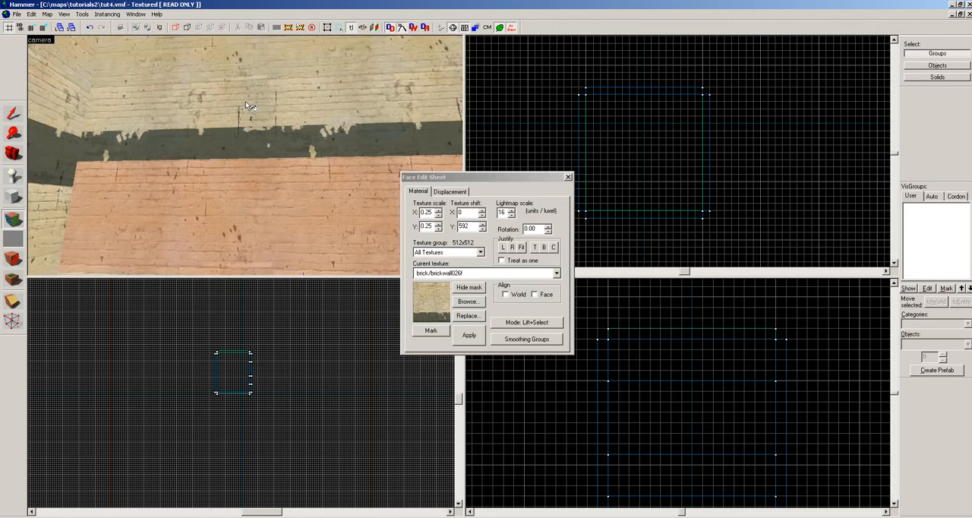
pyautogui.rightClick(243, 120)
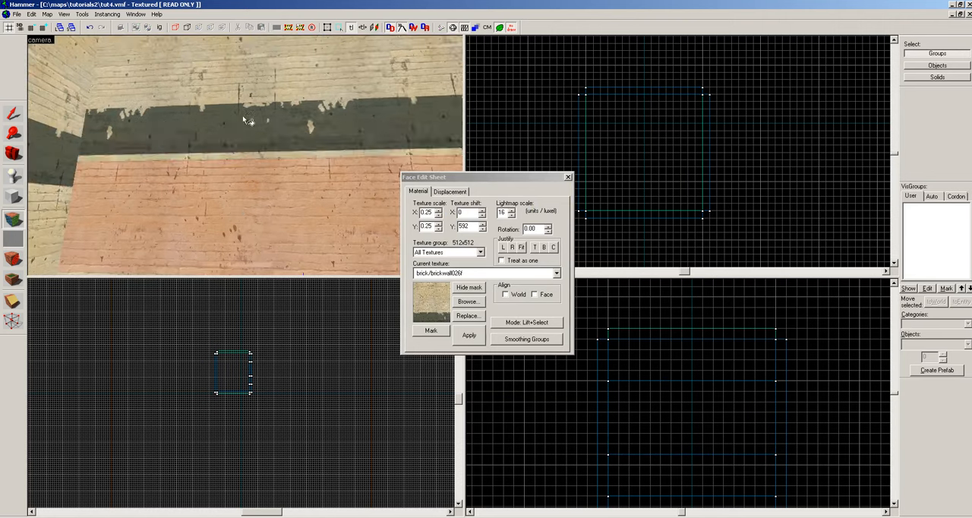
pyautogui.click(245, 112)
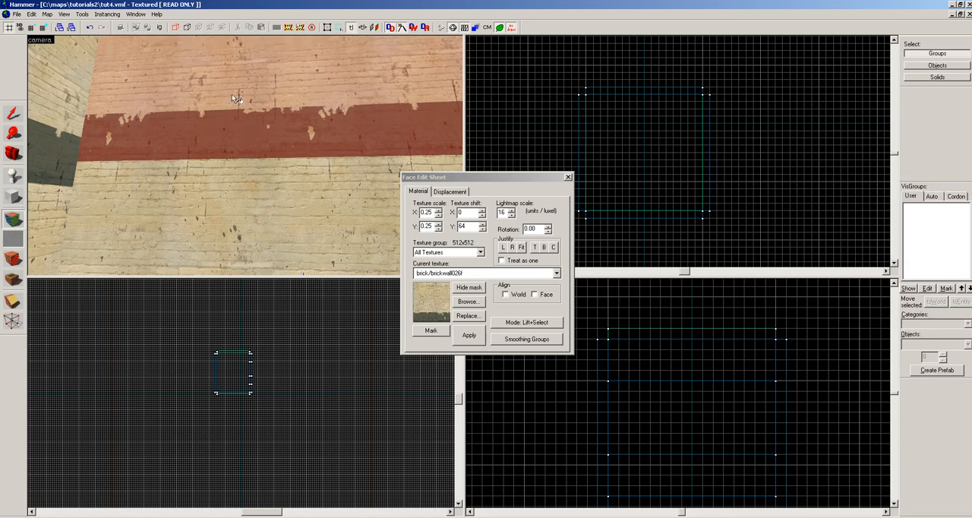
pyautogui.hotkey('ctrl', 'y')
pyautogui.press('z')
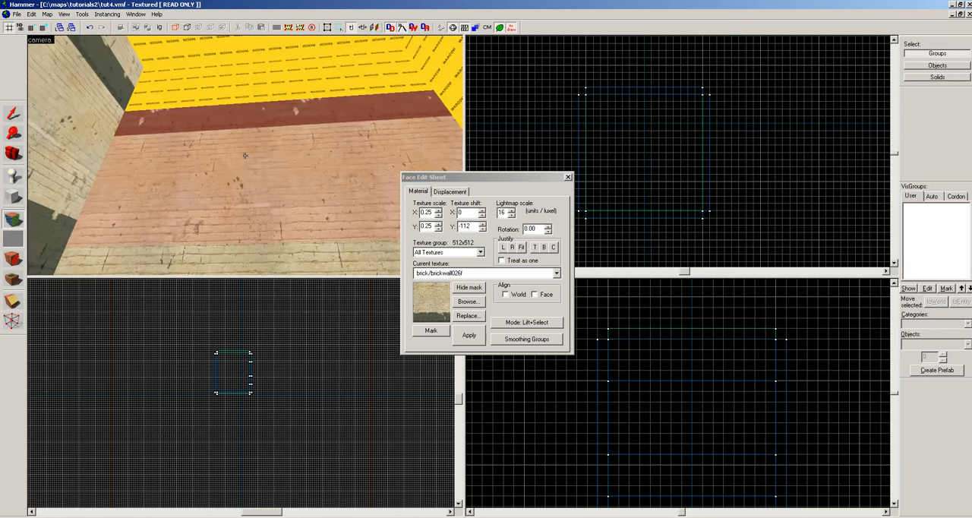
pyautogui.press('z')
# Choose brick/brickwall_baggage_stripe from the texture browser and apply it to the nodraw inner face of the split wall's top section.
pyautogui.click(254, 98)
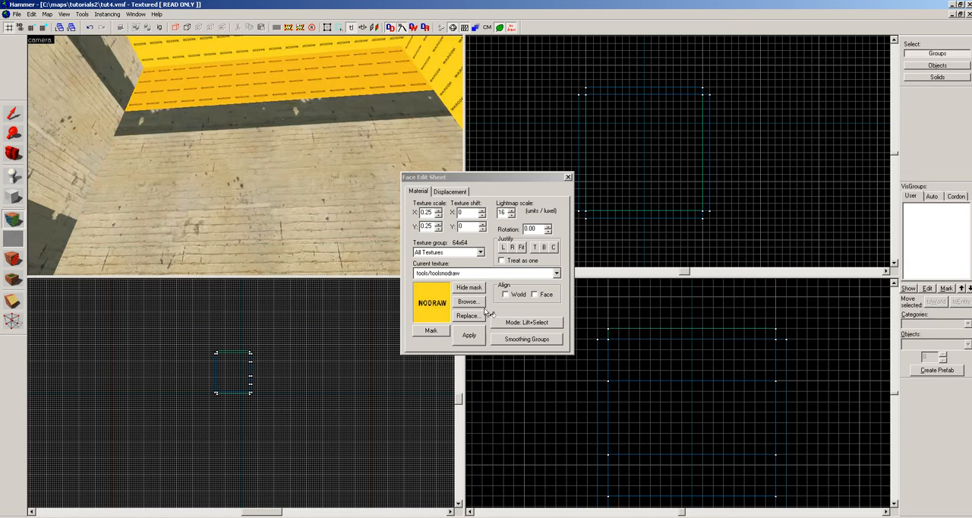
pyautogui.click(469, 302)
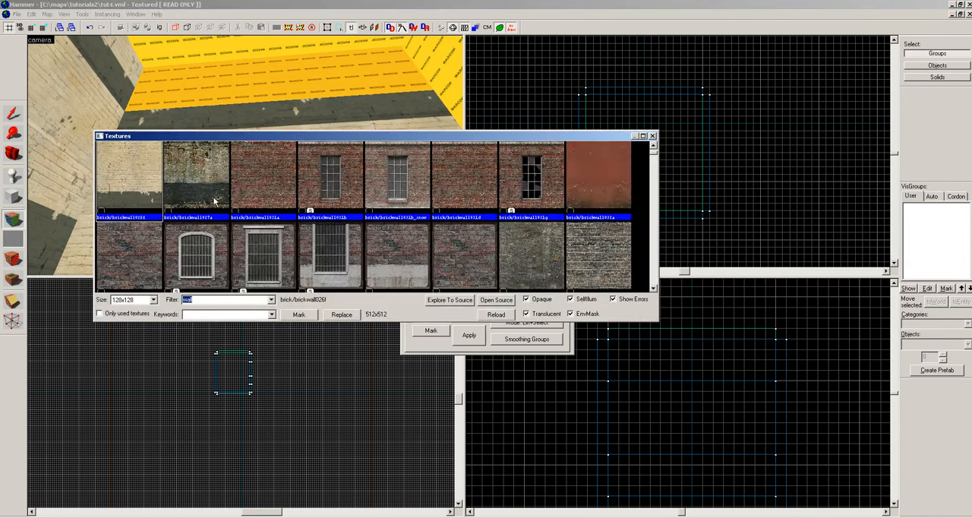
pyautogui.scroll(-3, 652, 278)
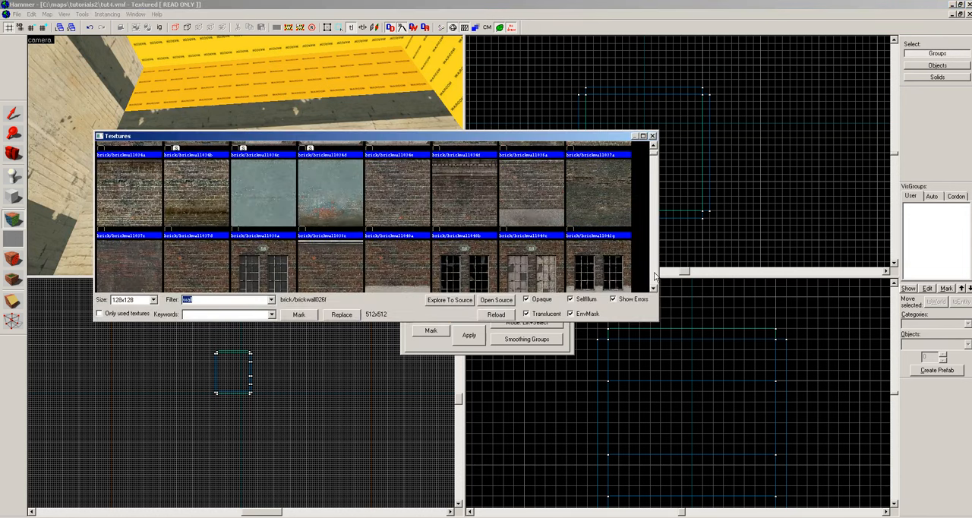
pyautogui.scroll(-3, 655, 278)
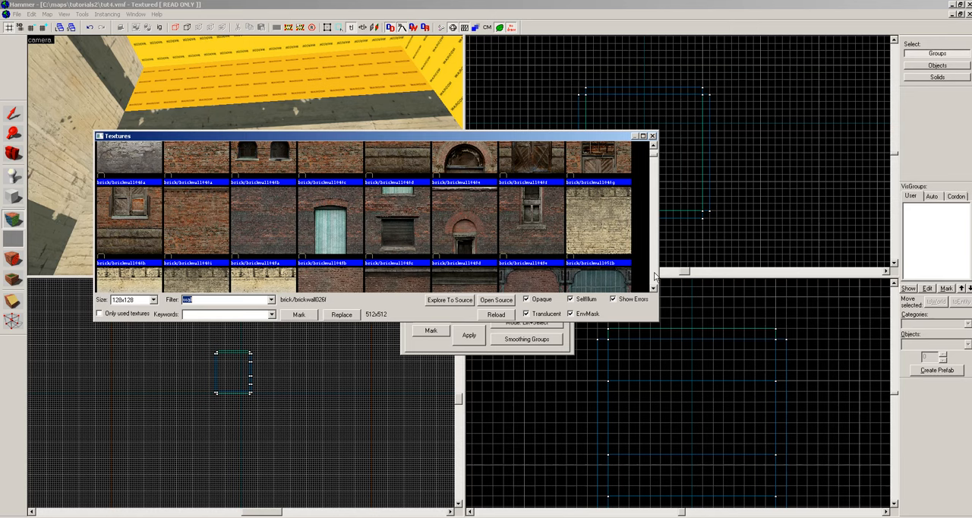
pyautogui.scroll(-3, 654, 277)
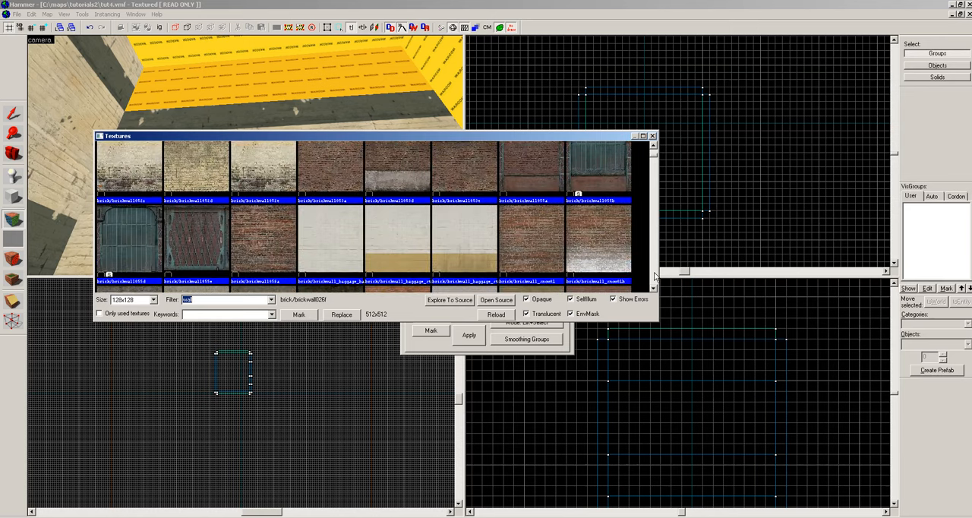
pyautogui.doubleClick(402, 243)
pyautogui.rightClick(285, 86)
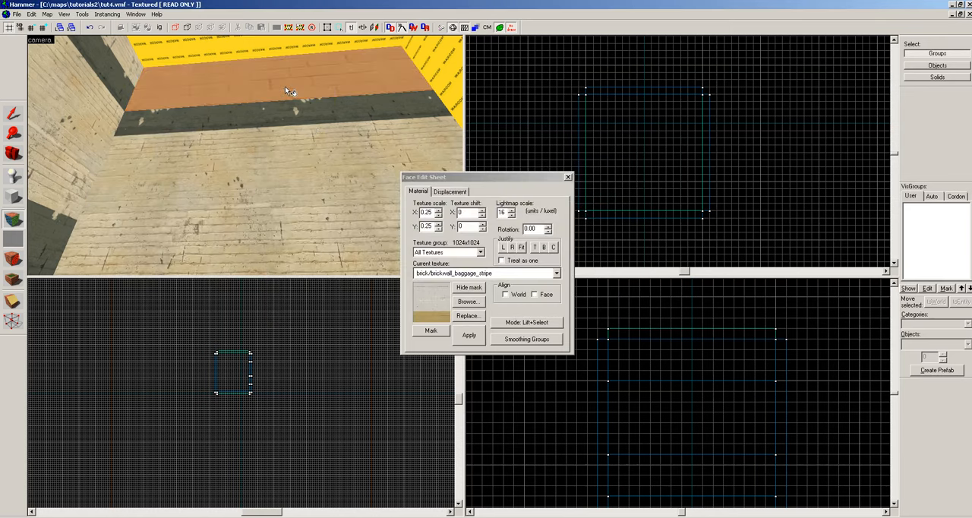
# Select the 112-unit section's inner brick face and nudge its vertical texture shift to 0.
pyautogui.click(262, 113)
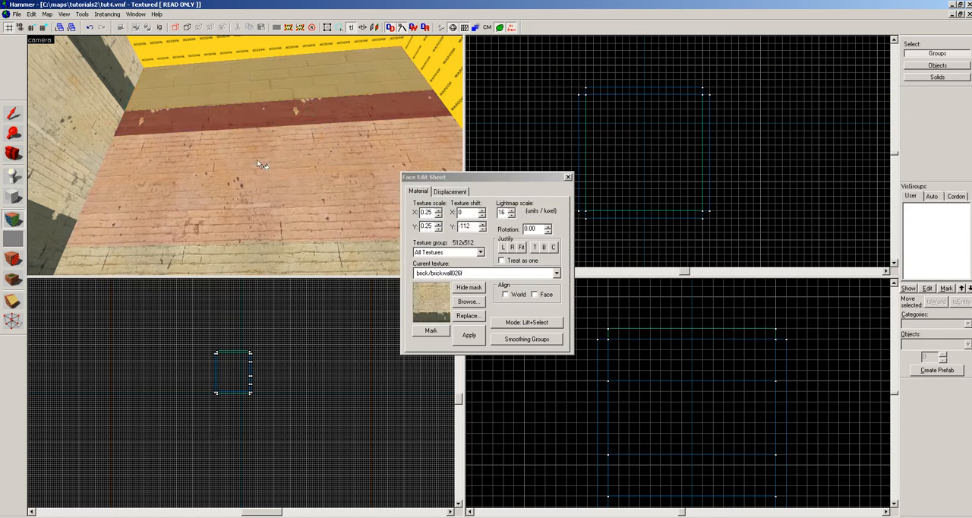
pyautogui.press('Up')
pyautogui.press('Up')
pyautogui.press('Up')
pyautogui.press('Up')
pyautogui.press('Up')
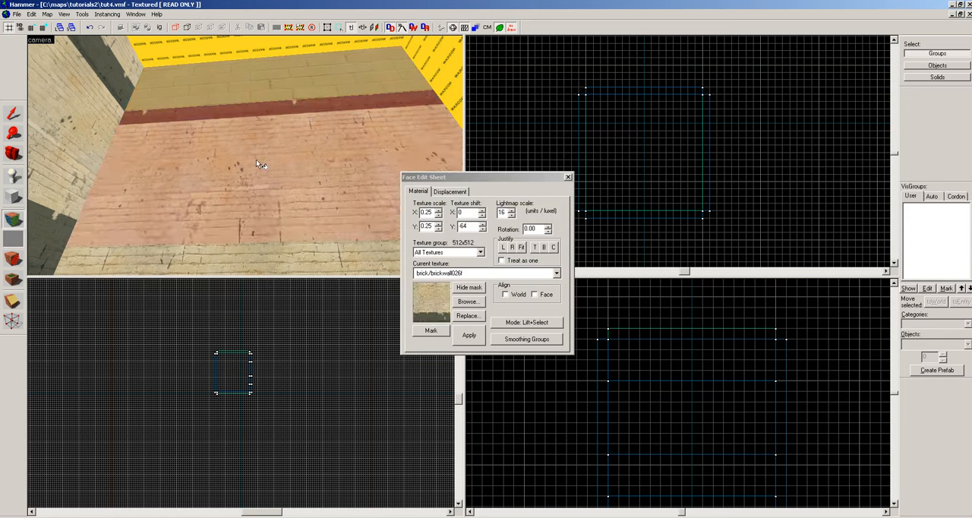
pyautogui.press('Up')
pyautogui.press('Up')
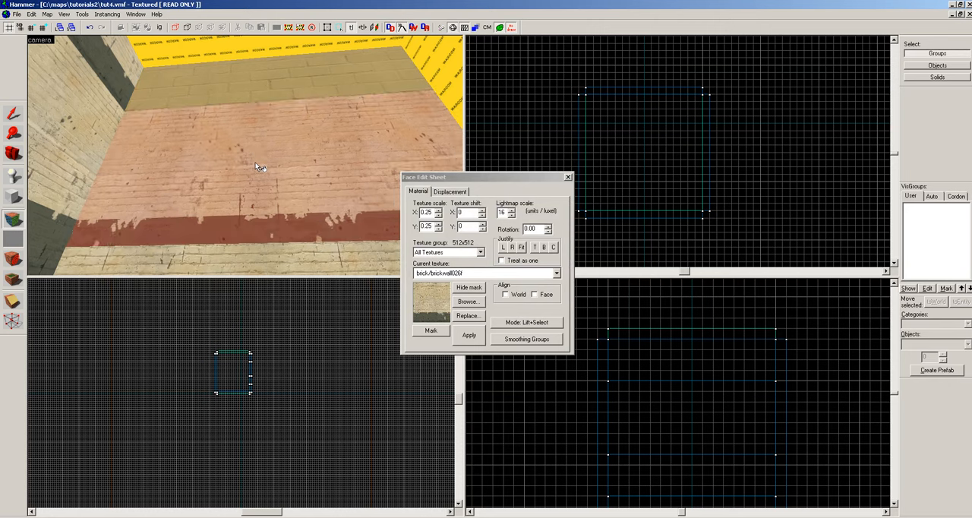
# Choose brick/mainstreet_brickwall_01b from the texture browser and apply it to the 112-unit section's inner face.
pyautogui.click(458, 301)
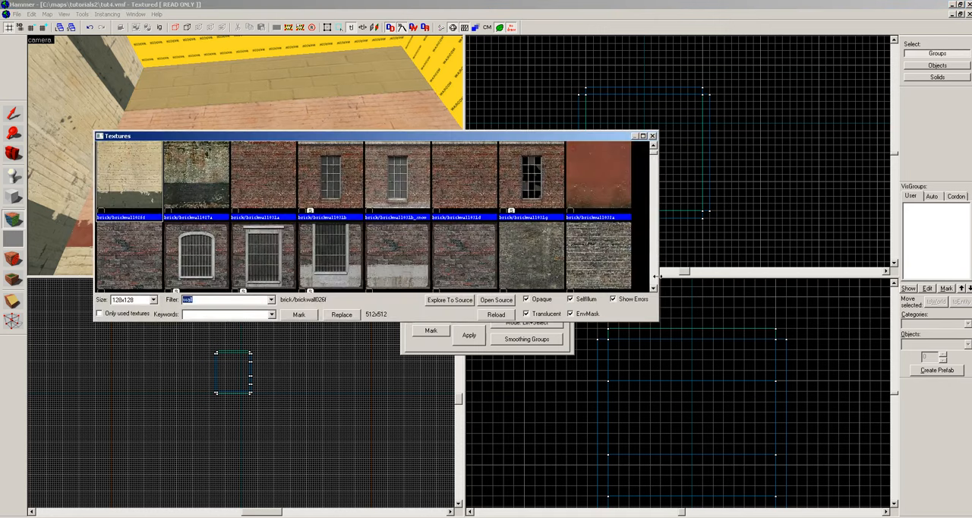
pyautogui.scroll(-5, 654, 278)
pyautogui.scroll(-3, 654, 279)
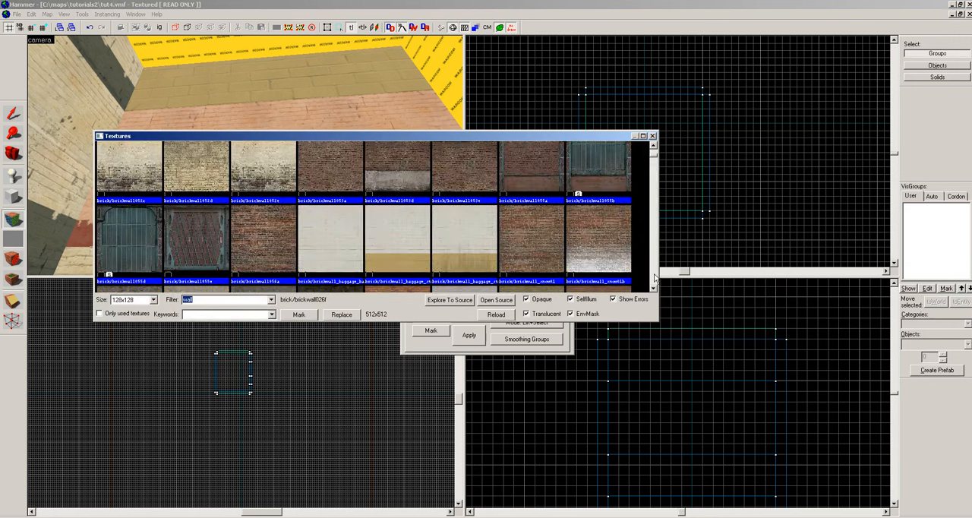
pyautogui.scroll(-2, 590, 271)
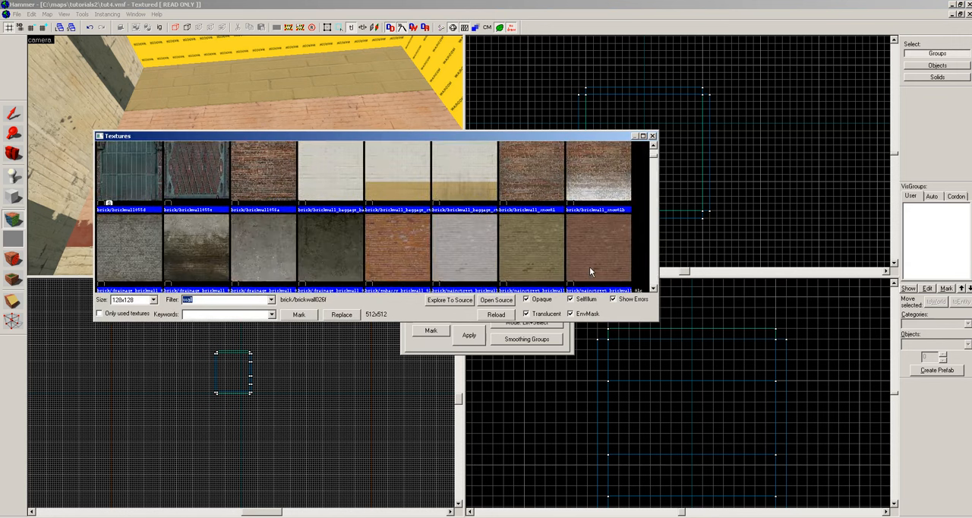
pyautogui.doubleClick(551, 264)
pyautogui.rightClick(246, 145)
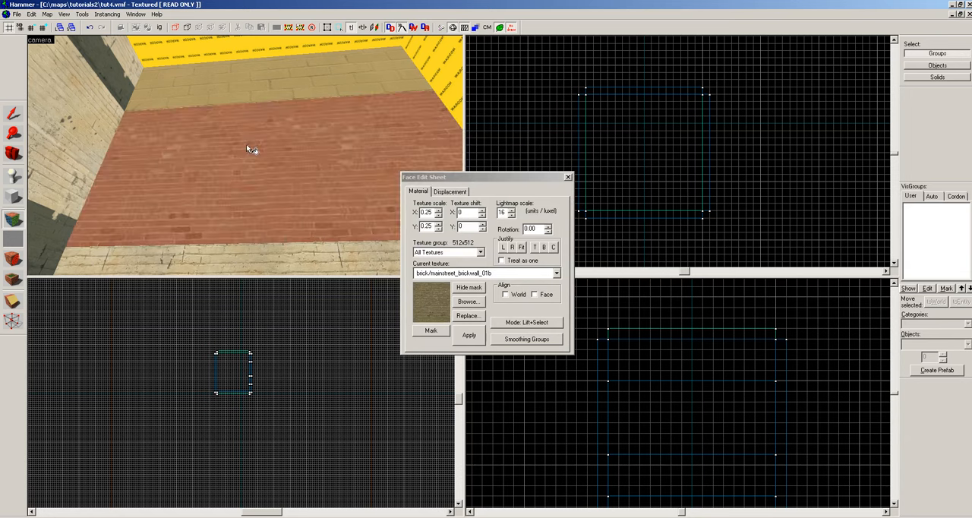
# Choose brick/mainstreet_brickwall_01b from the texture browser again and apply it to the inner face of the split wall's top section.
pyautogui.press('z')
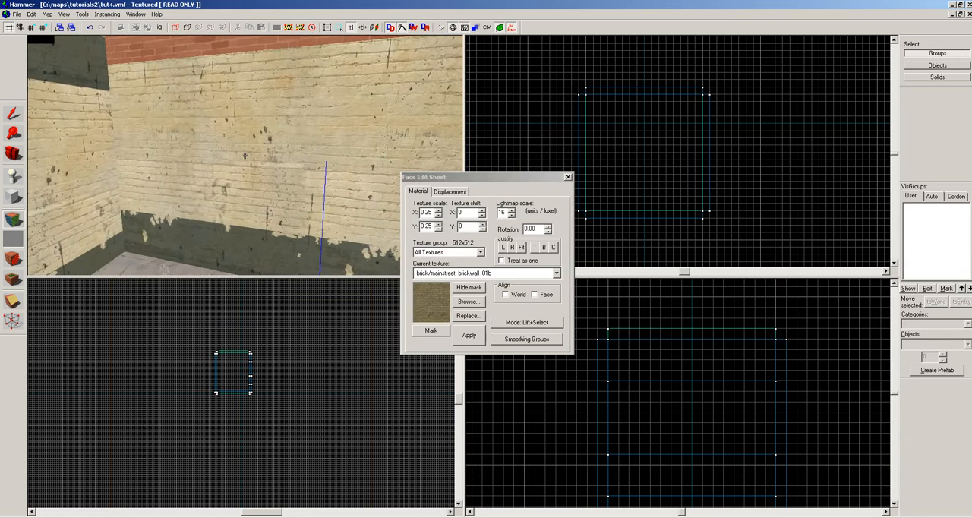
pyautogui.press('z')
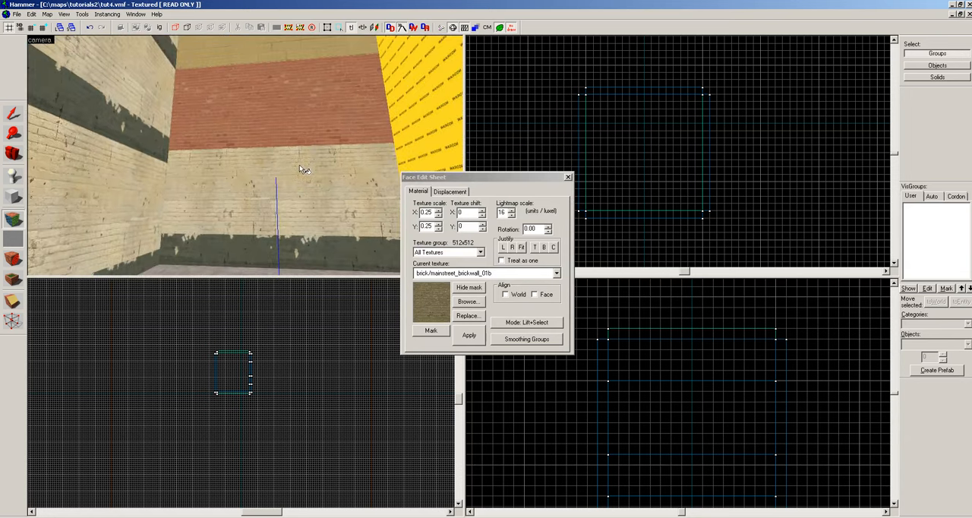
pyautogui.click(466, 301)
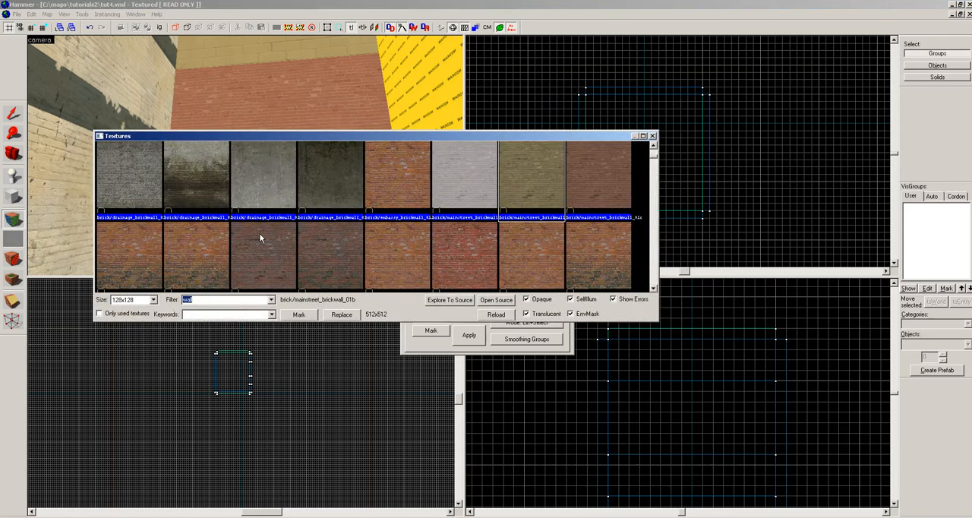
pyautogui.click(528, 187)
pyautogui.doubleClick(526, 185)
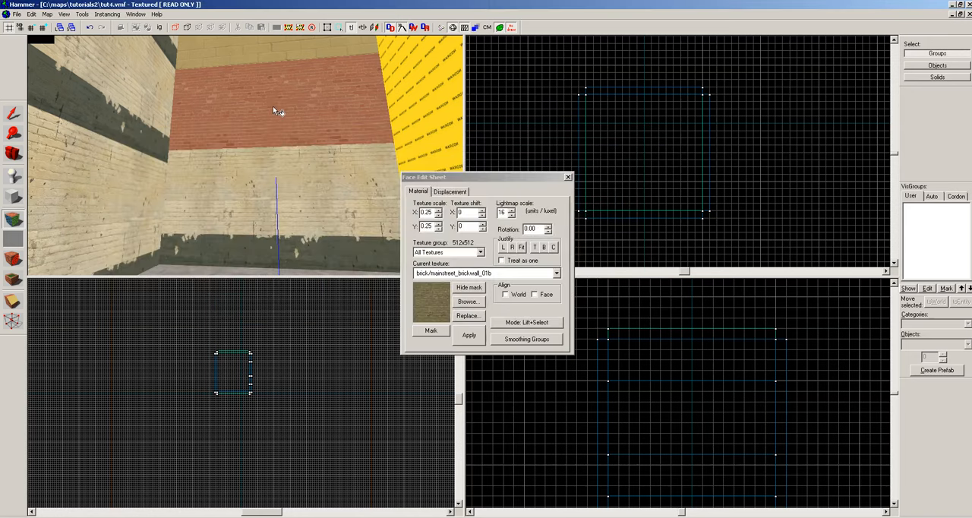
pyautogui.rightClick(249, 61)
# Examine the textured sections of the split wall and the adjoining nodraw walls inside the room.
pyautogui.press('z')
pyautogui.press('z')
pyautogui.press('z')
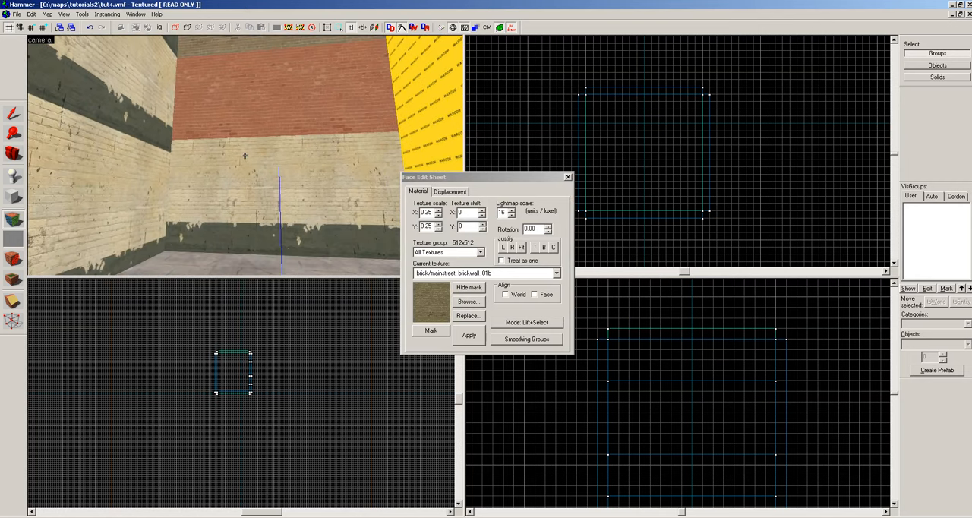
pyautogui.press('z')
pyautogui.press('z')
pyautogui.press('z')
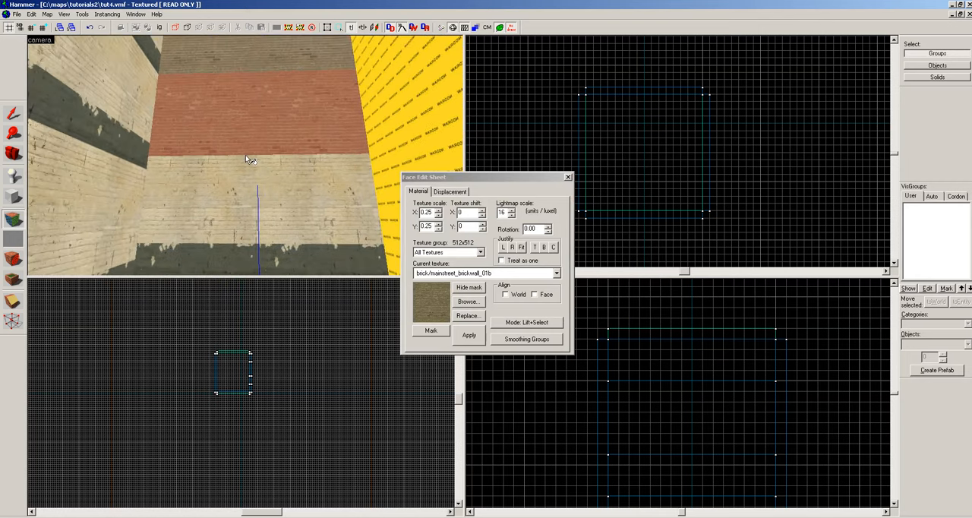
pyautogui.press('z')
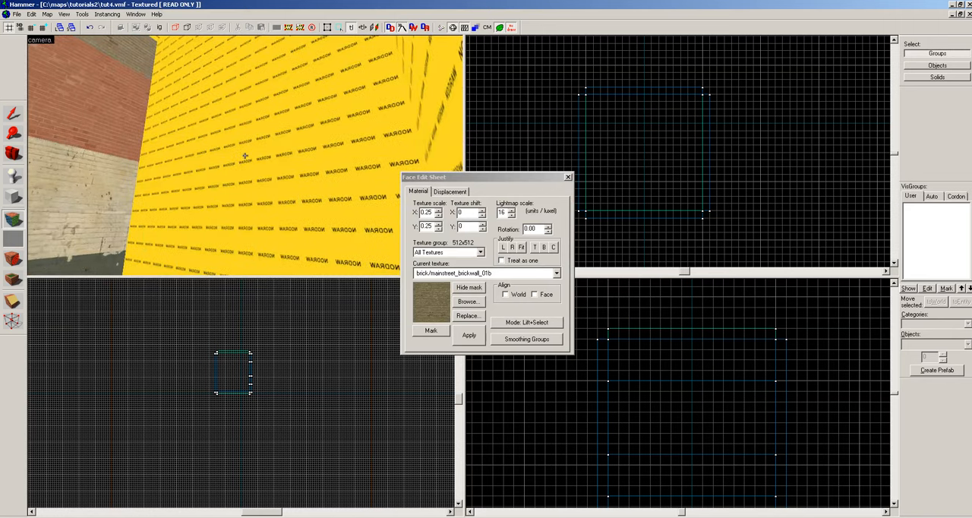
pyautogui.press('z')
pyautogui.press('z')
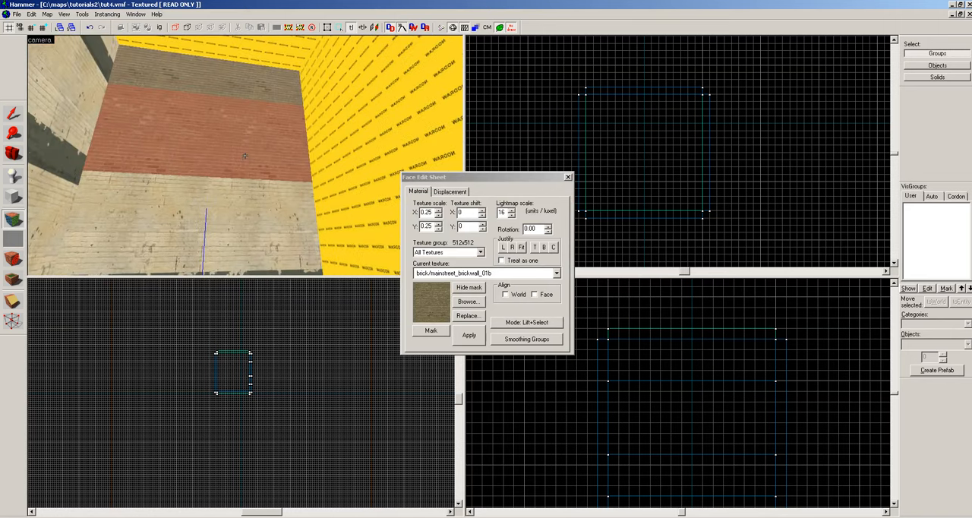
pyautogui.press('z')
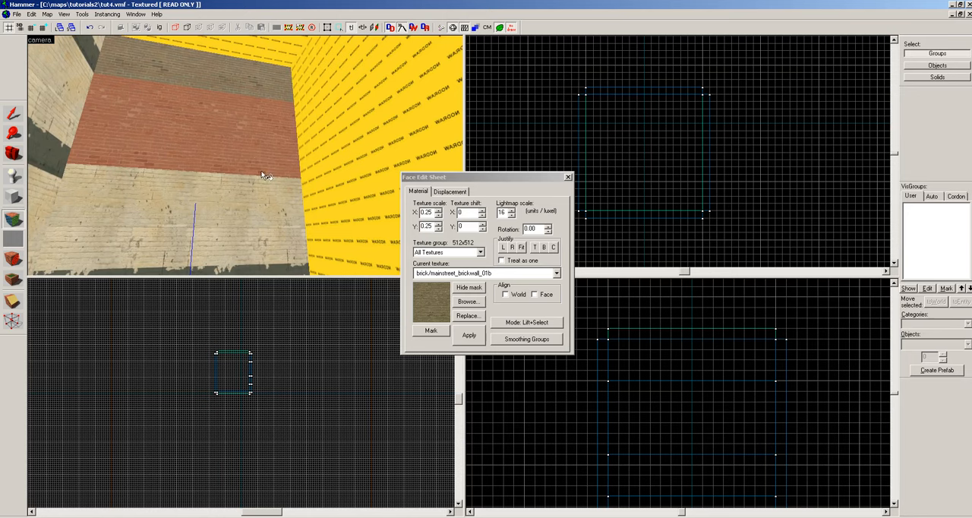
# Choose brick/urban_brickwall_02b from the texture browser and apply it to the inner face of the adjoining nodraw wall.
pyautogui.press('z')
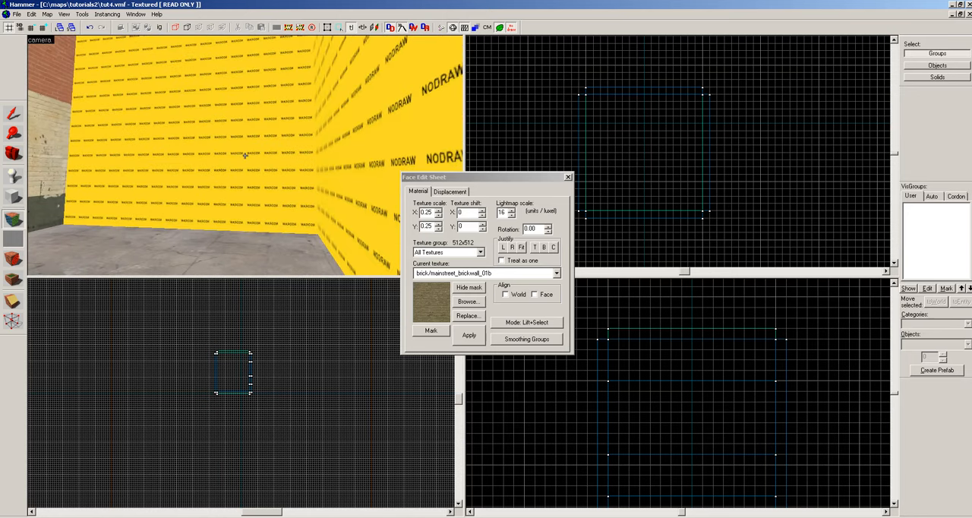
pyautogui.press('z')
pyautogui.click(463, 299)
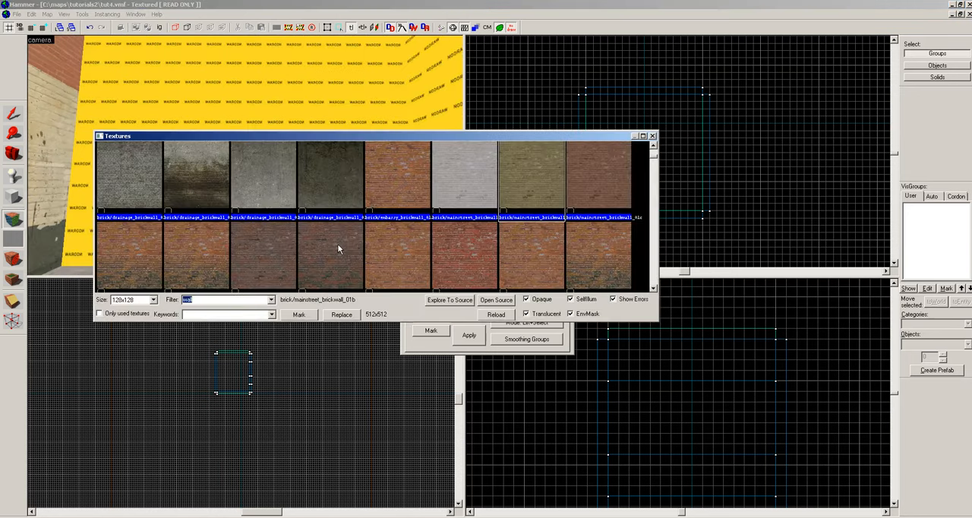
pyautogui.click(597, 257)
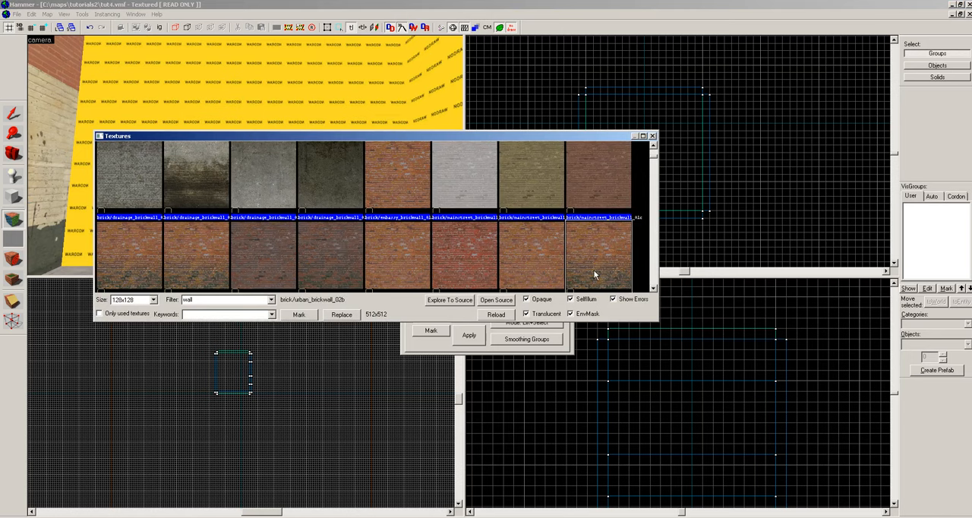
pyautogui.doubleClick(594, 275)
pyautogui.press('z')
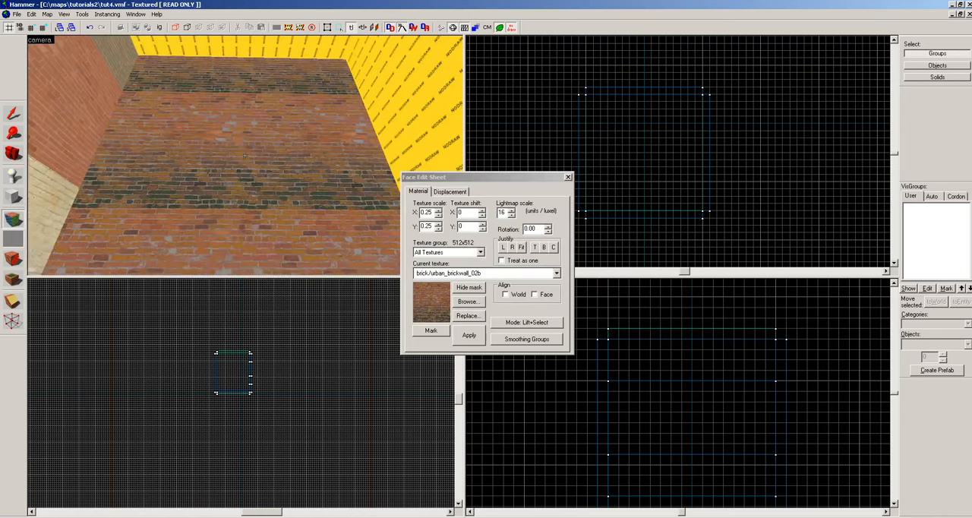
pyautogui.press('z')
# Choose brick/urban_brickwall_05a from the texture browser and apply it to the inner faces of the room's other walls.
pyautogui.click(467, 303)
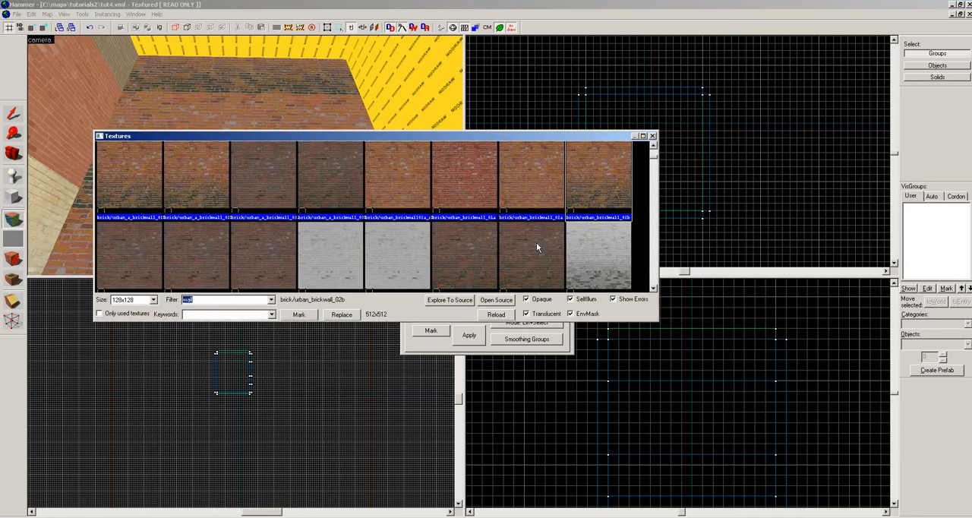
pyautogui.scroll(-3, 656, 277)
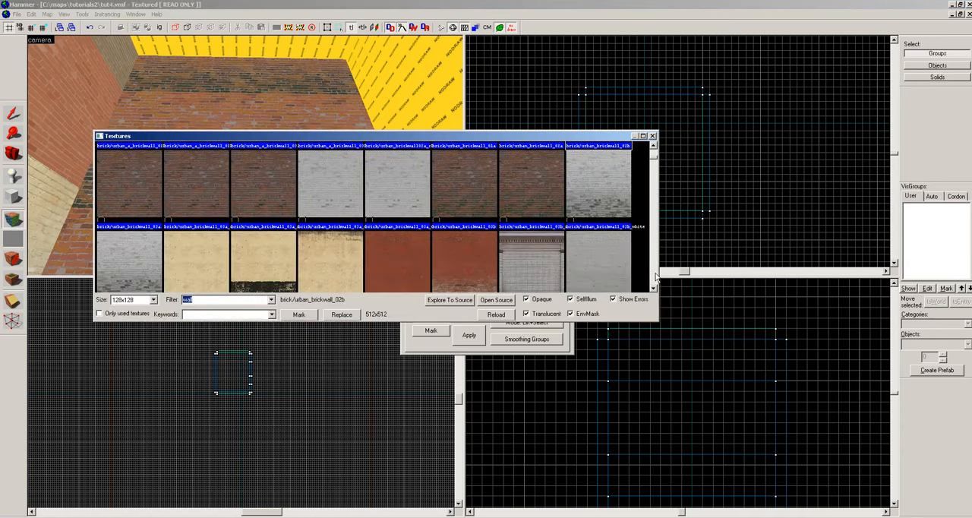
pyautogui.scroll(-3, 656, 278)
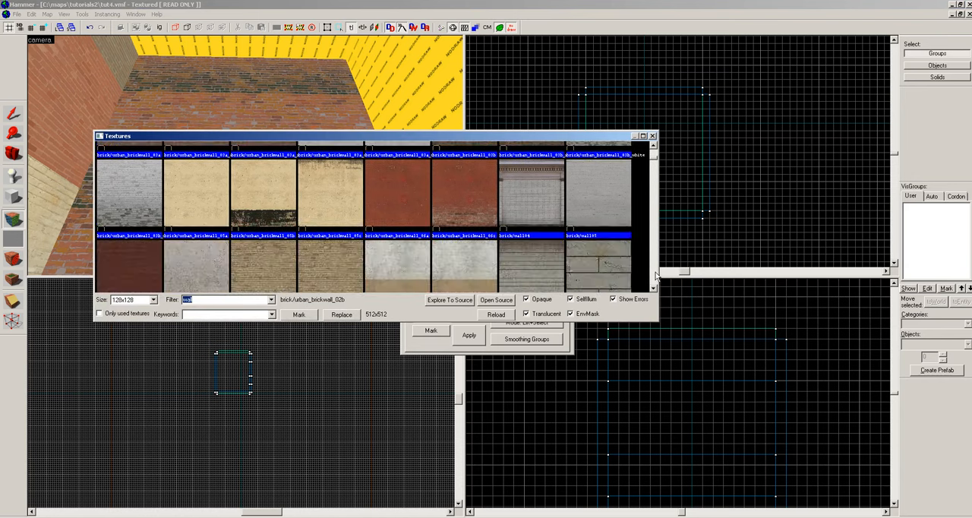
pyautogui.doubleClick(188, 198)
pyautogui.press('z')
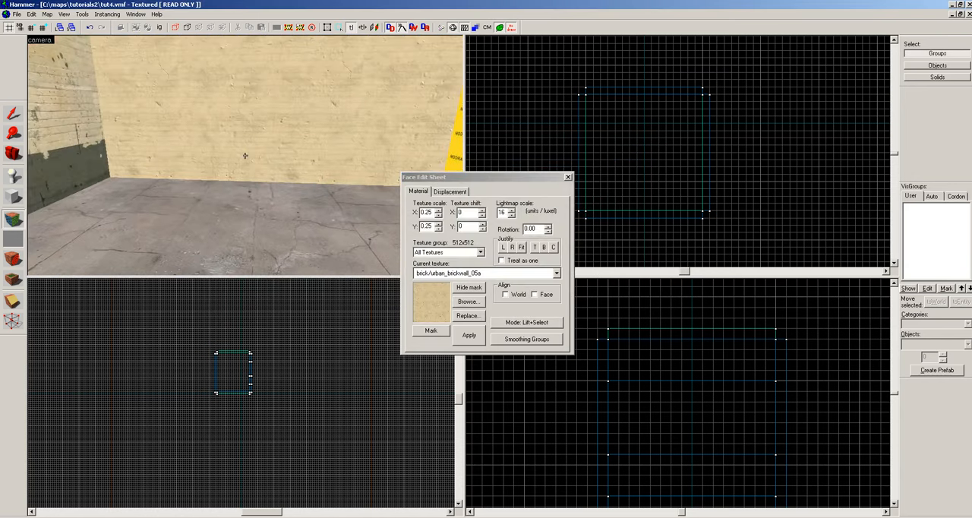
pyautogui.rightClick(245, 156)
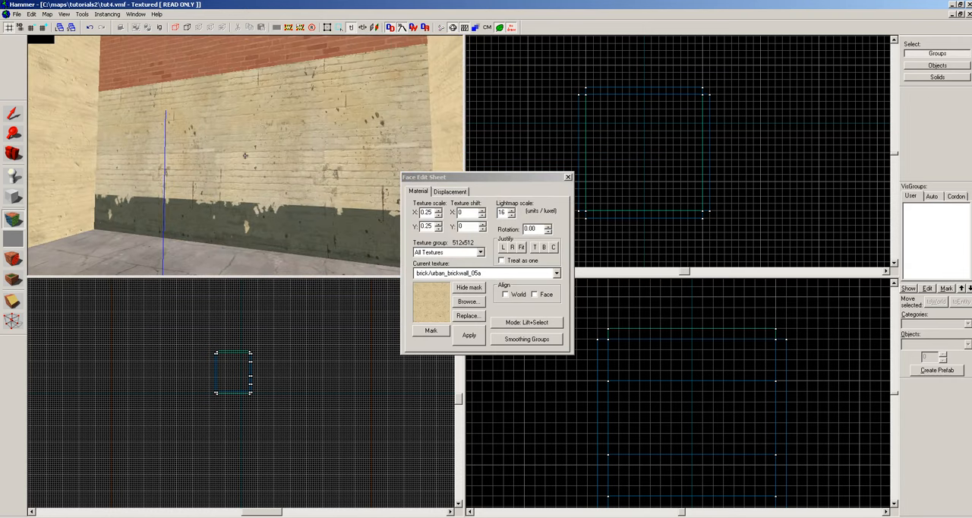
pyautogui.press('z')
# Select the split wall's bottom and 112-unit inner faces in turn to inspect their textures and shifts.
pyautogui.click(218, 239)
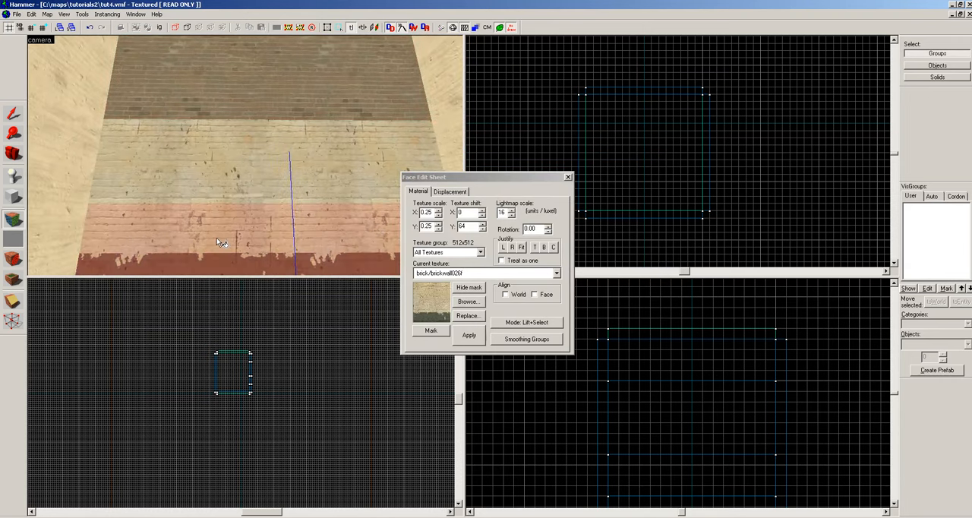
pyautogui.click(215, 119)
pyautogui.press('z')
pyautogui.click(243, 154)
pyautogui.press('z')
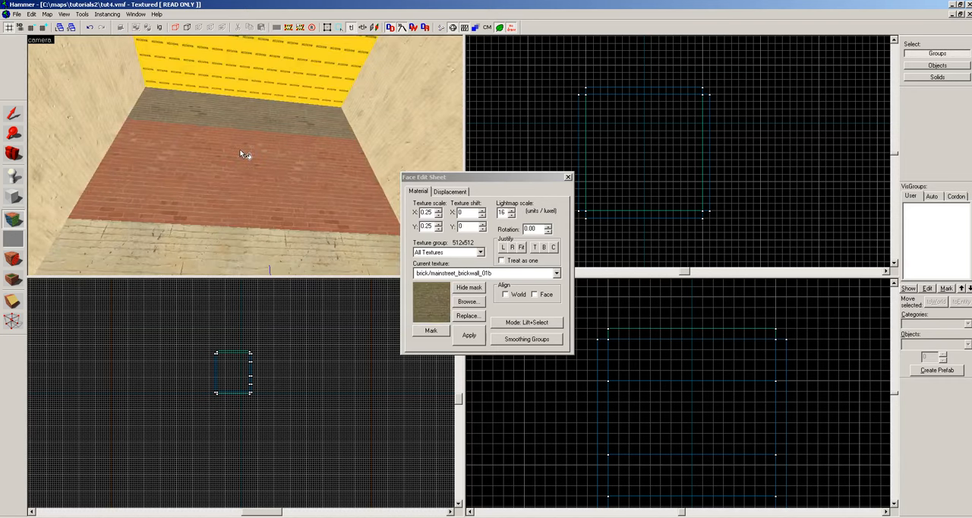
pyautogui.press('z')
pyautogui.press('s')
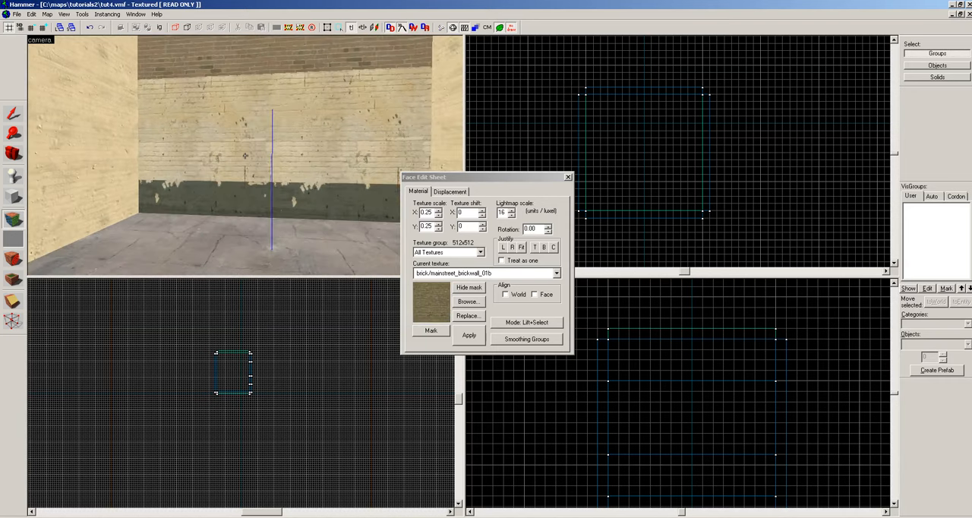
pyautogui.press('z')
# Choose brick/brickwall034a from the texture browser and apply it to the inner face of the split wall's bottom section.
pyautogui.click(248, 167)
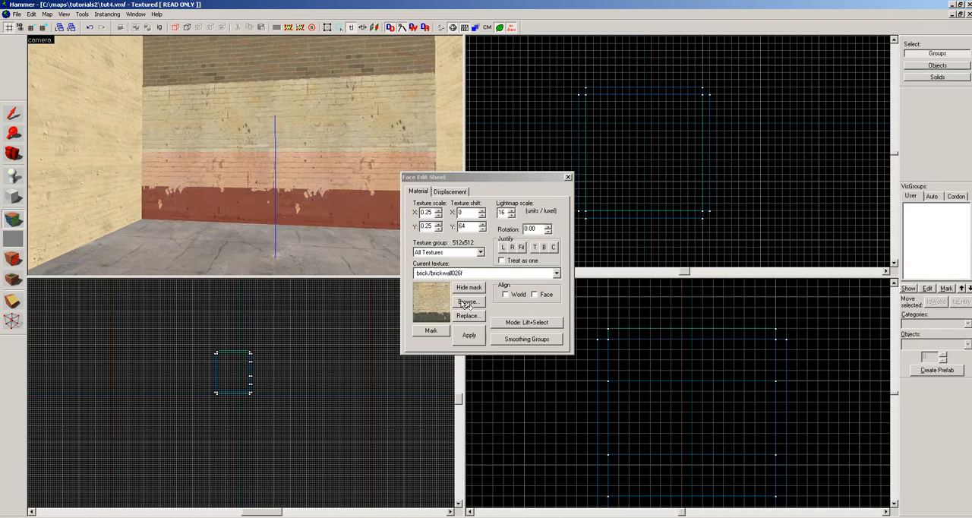
pyautogui.click(466, 302)
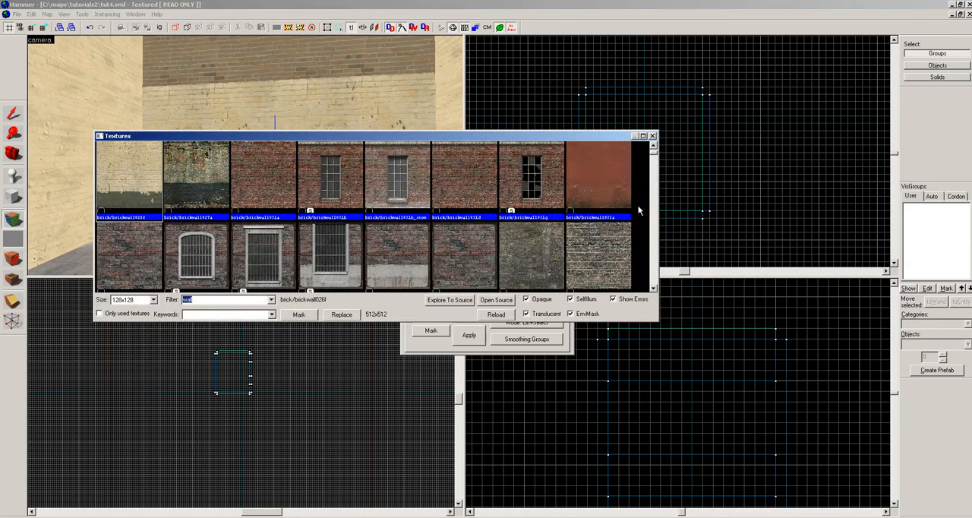
pyautogui.doubleClick(158, 256)
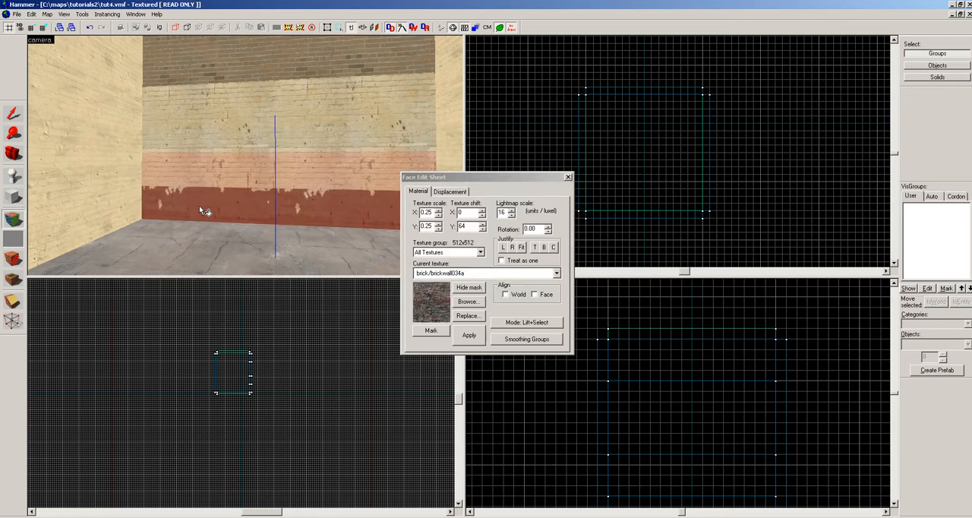
pyautogui.rightClick(201, 206)
pyautogui.press('z')
pyautogui.press('z')
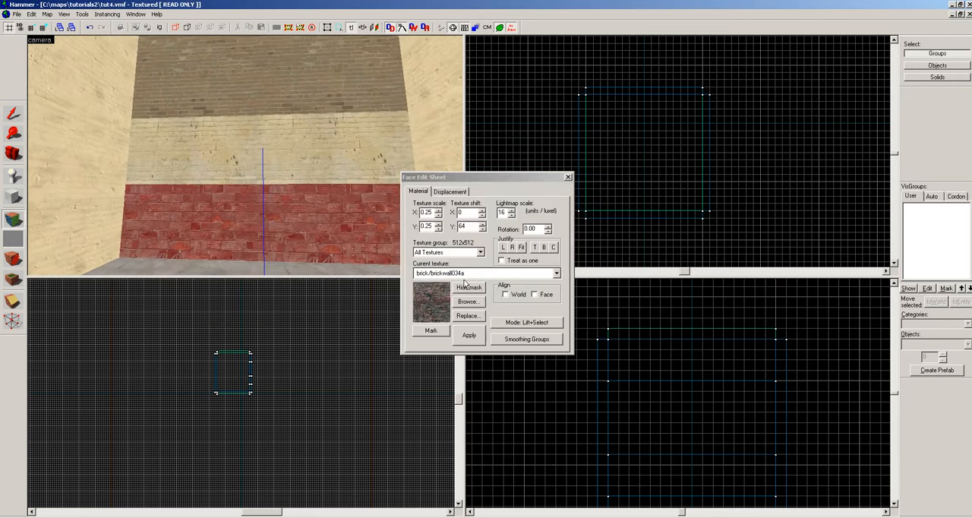
# Choose the barred-window texture brick/brickwall034b and apply it to the section directly above the split wall's bottom section.
pyautogui.click(467, 301)
pyautogui.doubleClick(220, 199)
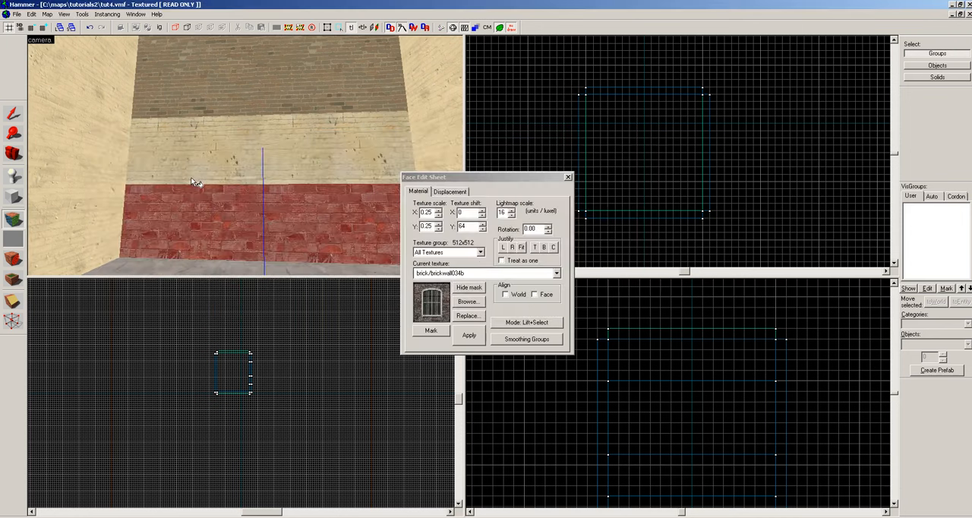
pyautogui.rightClick(181, 149)
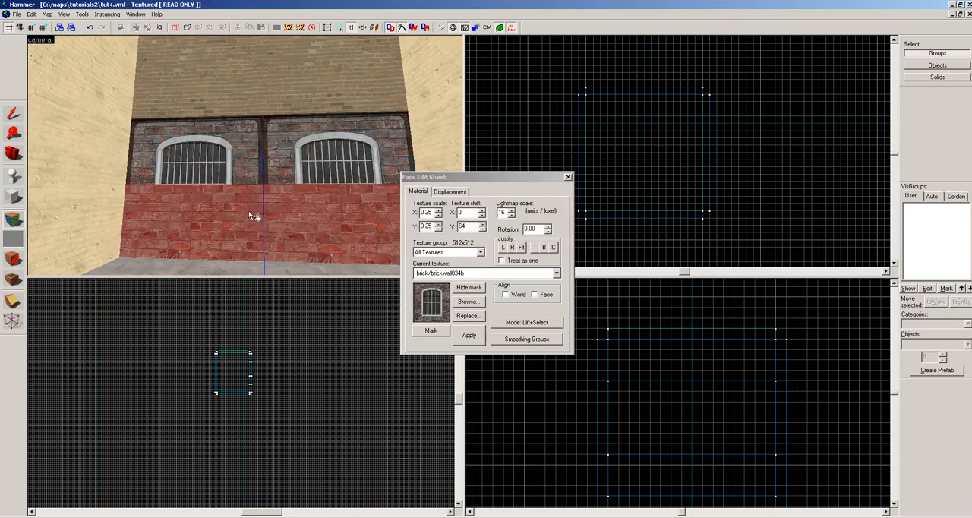
# Pick up brick/brickwall034a from the bottom section's face and apply it to the section directly above it.
pyautogui.click(476, 303)
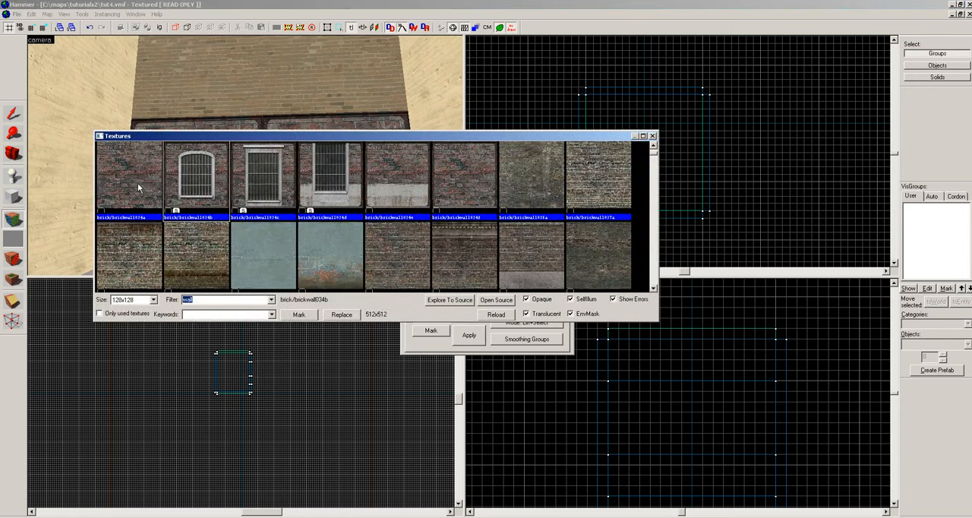
pyautogui.press('Escape')
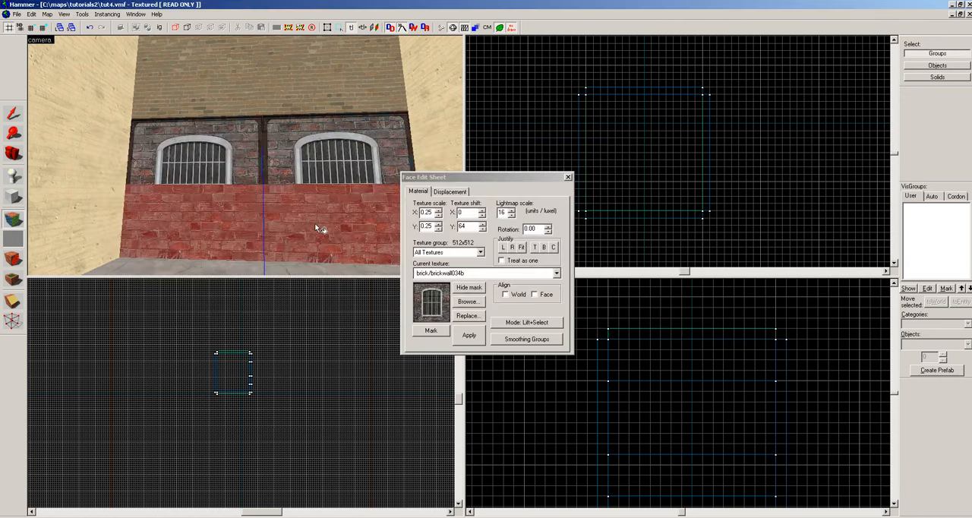
pyautogui.click(315, 227)
pyautogui.rightClick(245, 167)
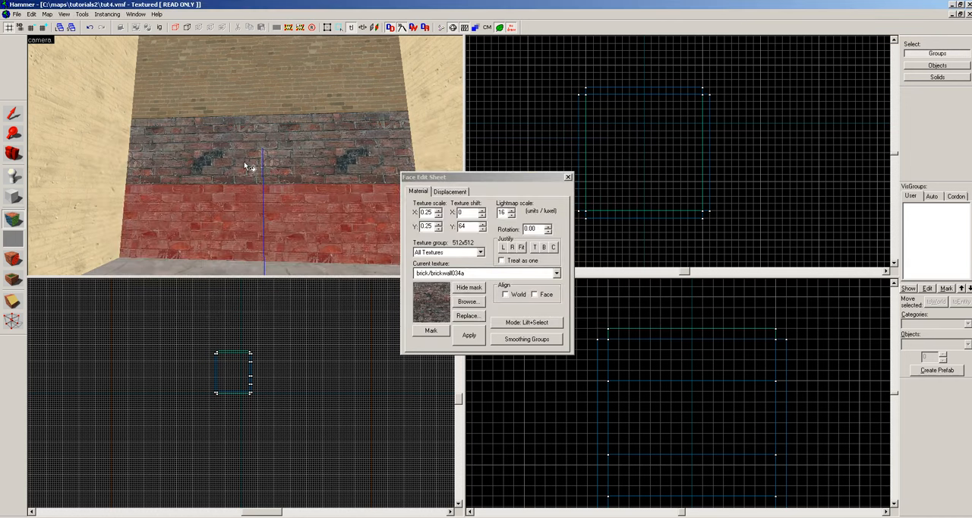
# Choose brick/brickwall034b from the recently used textures and apply it to the 112-unit section's inner face.
pyautogui.moveTo(246, 166); pyautogui.dragTo(291, 188)
pyautogui.click(470, 273)
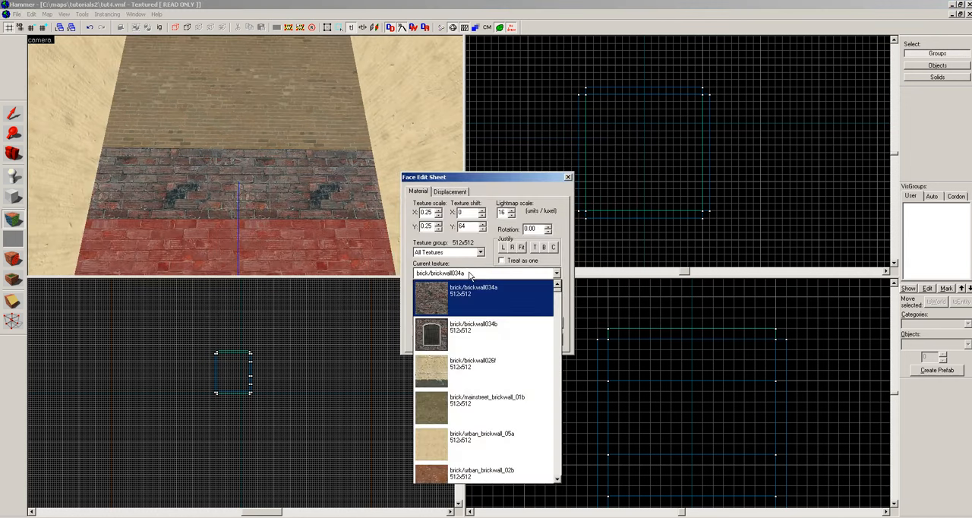
pyautogui.click(473, 328)
pyautogui.rightClick(257, 141)
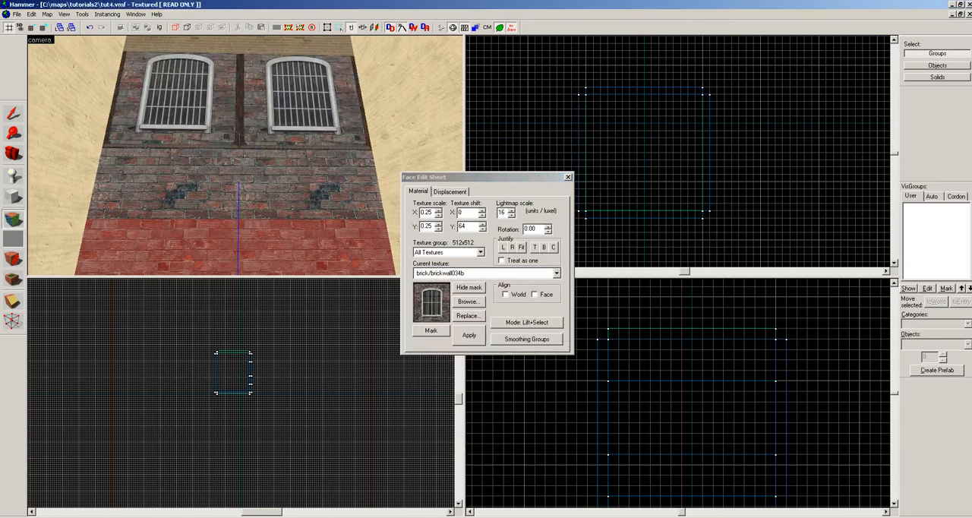
# Pick up brick/brickwall034a from the section below the windows and apply it to the split wall's top section.
pyautogui.moveTo(244, 156); pyautogui.dragTo(215, 220)
pyautogui.press('s')
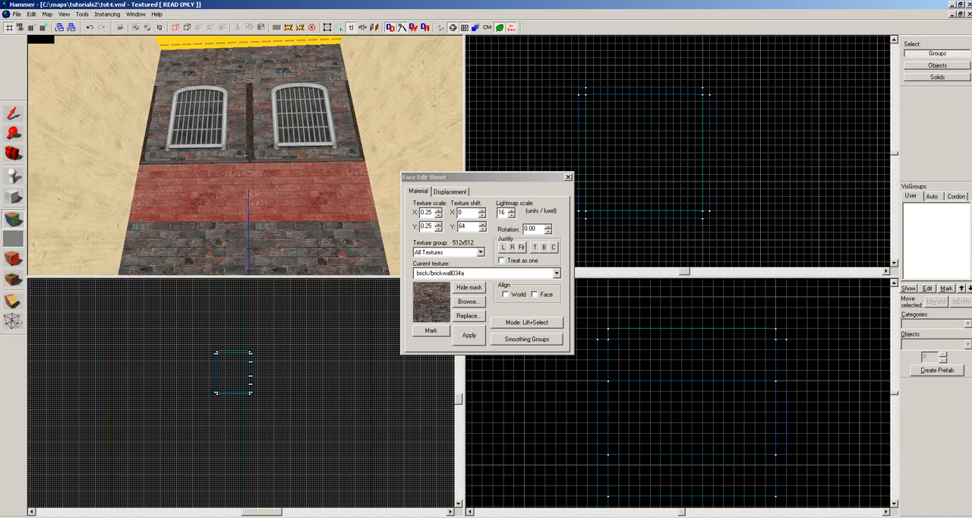
pyautogui.press('z')
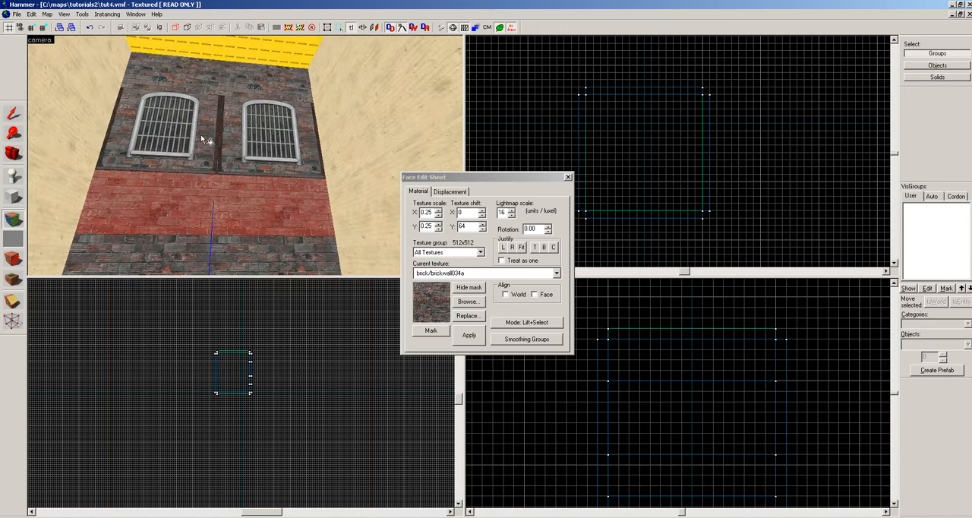
pyautogui.press('z')
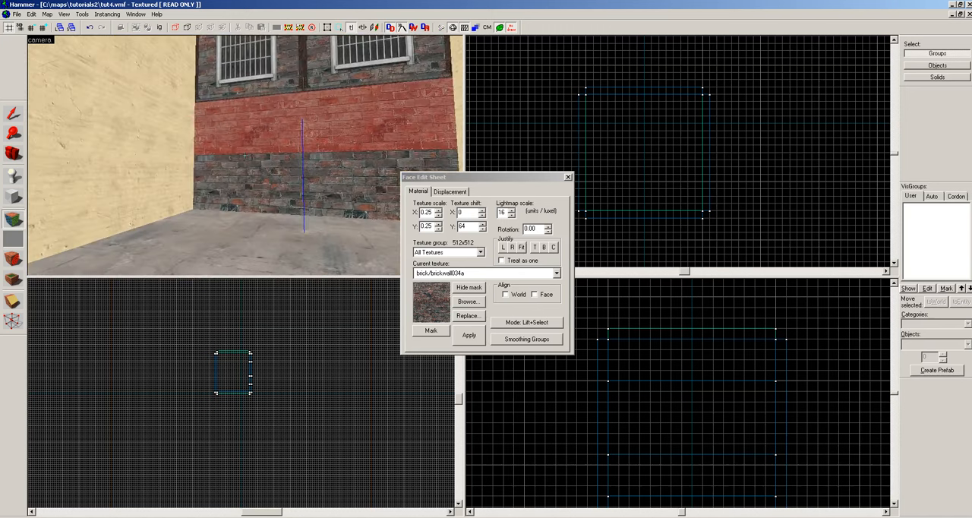
# Inspect the split wall's brick and barred-window sections and the plain wall beside it.
pyautogui.press('w')
pyautogui.press('d')
pyautogui.press('z')
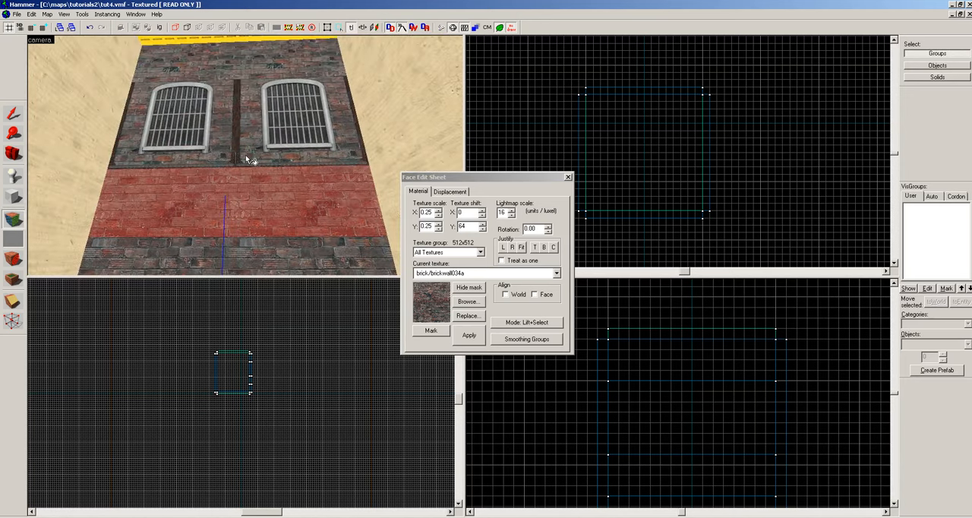
pyautogui.press('z')
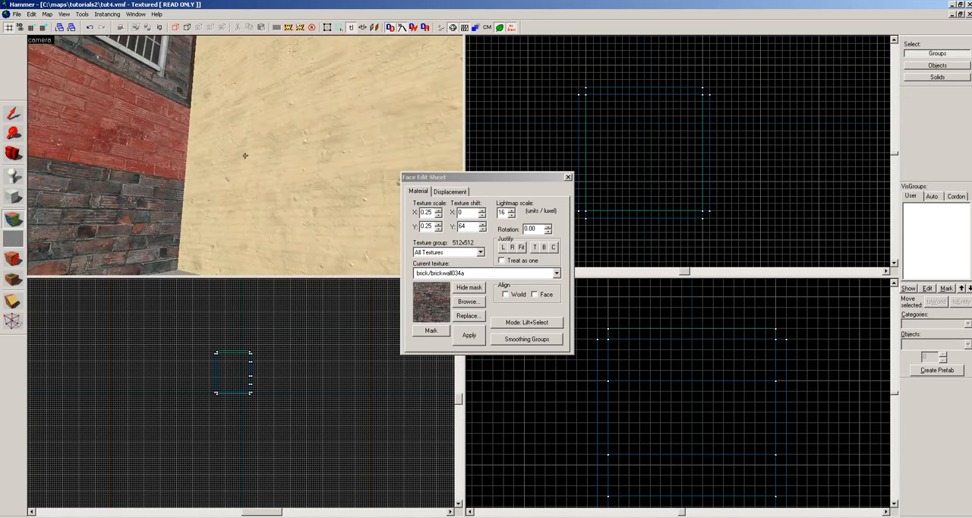
pyautogui.press('z')
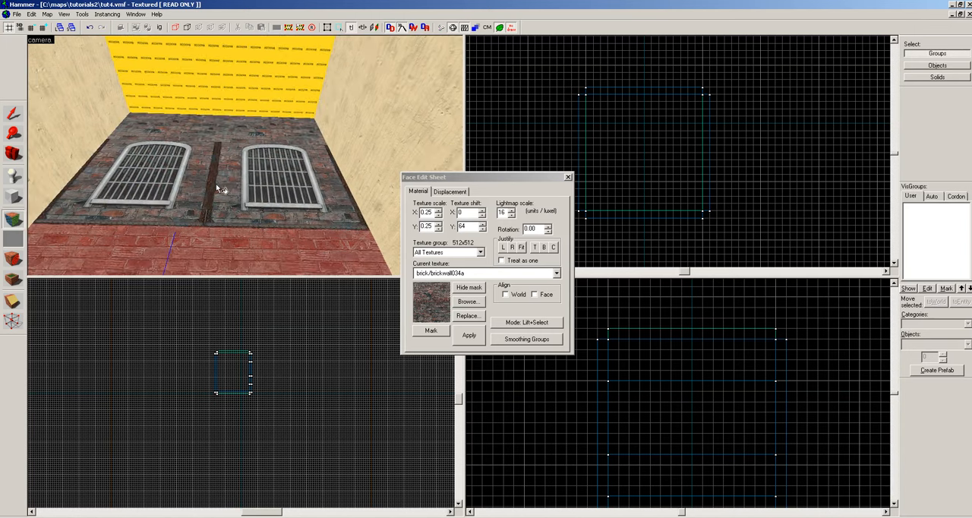
pyautogui.press('z')
pyautogui.press('z')
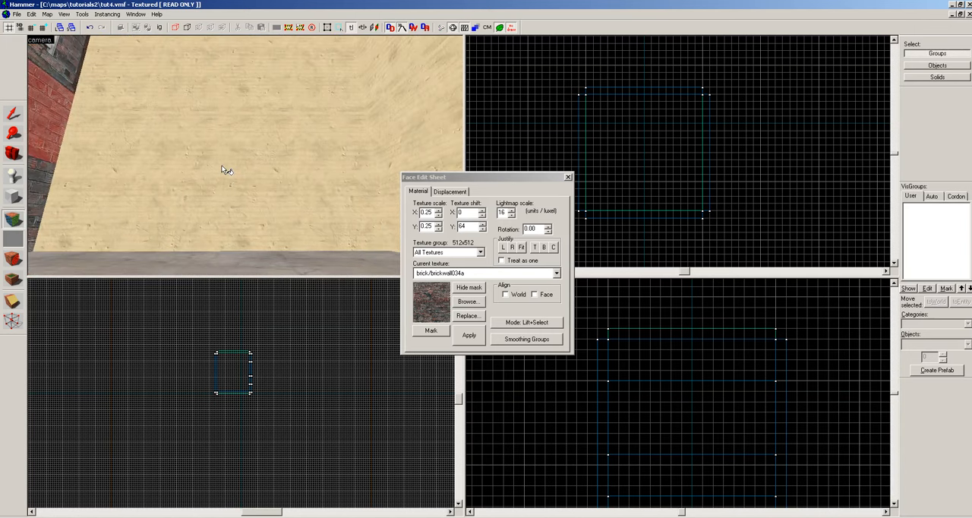
# Choose the broken-window texture brick/brickwall045j, apply it to the plain wall beside the split wall, and select that face.
pyautogui.hotkey('shift', 's')
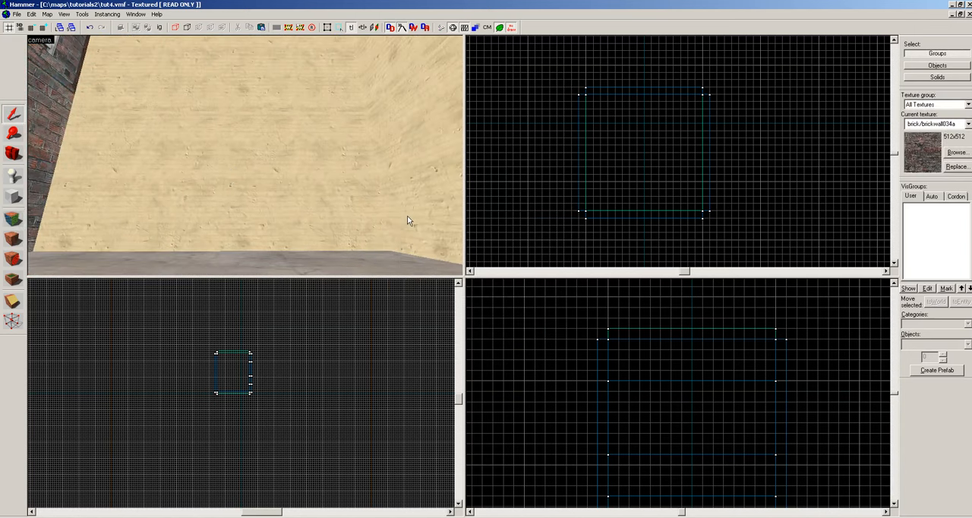
pyautogui.click(13, 220)
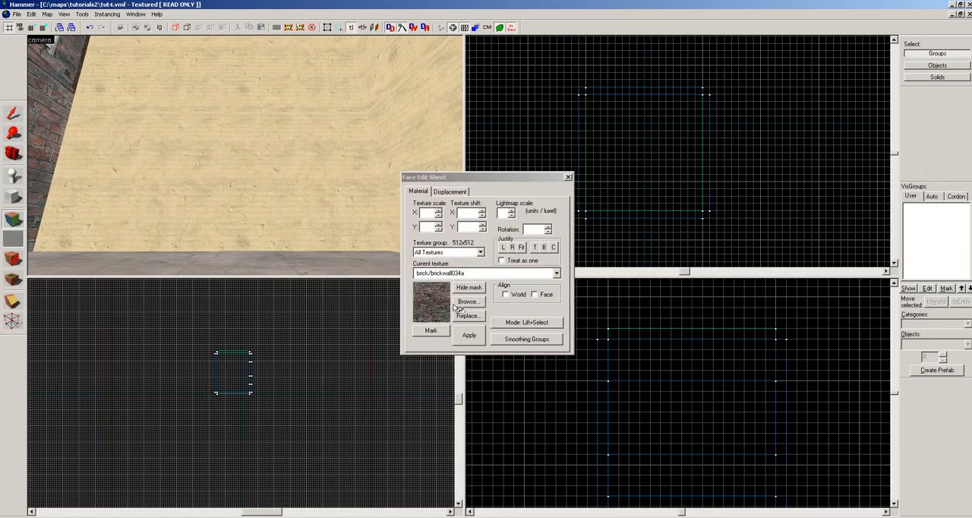
pyautogui.click(462, 302)
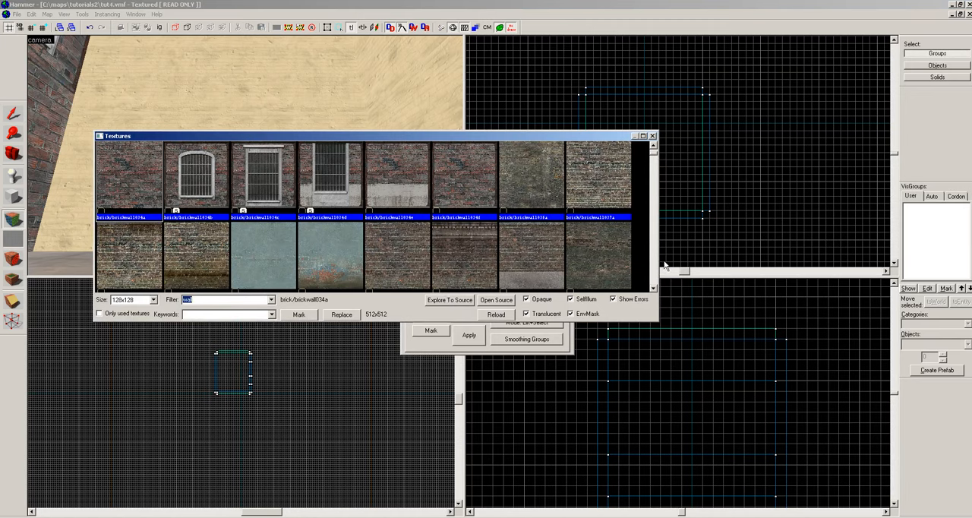
pyautogui.scroll(-1, 653, 276)
pyautogui.click(534, 260)
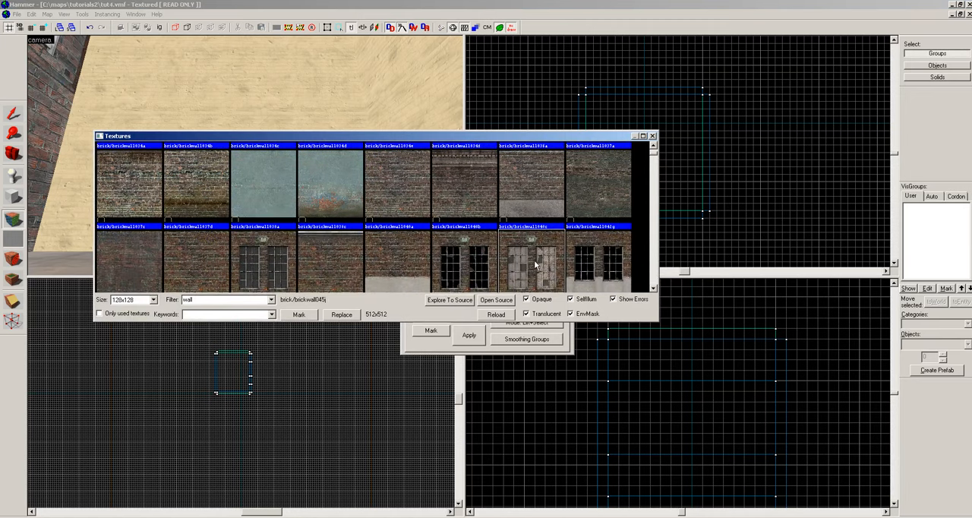
pyautogui.doubleClick(533, 259)
pyautogui.scroll(3, 254, 154)
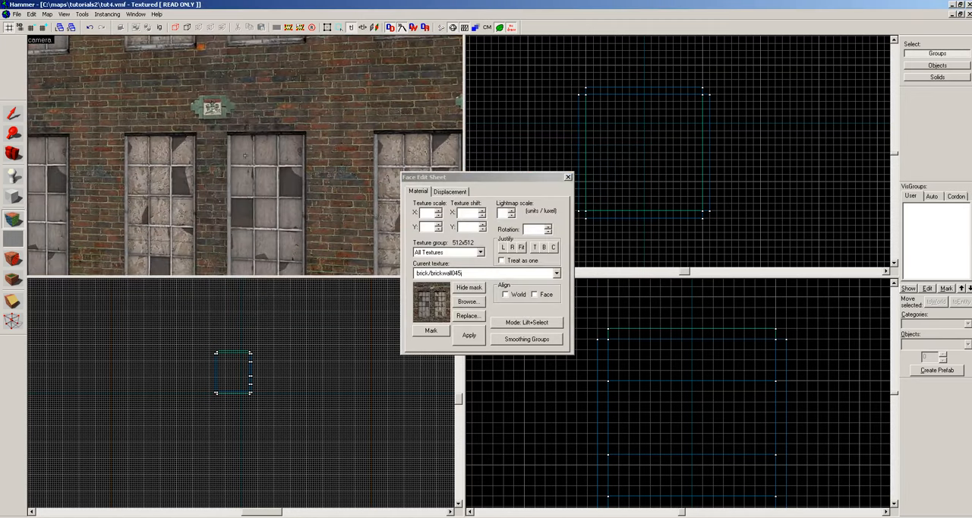
pyautogui.scroll(-4, 244, 155)
pyautogui.press('z')
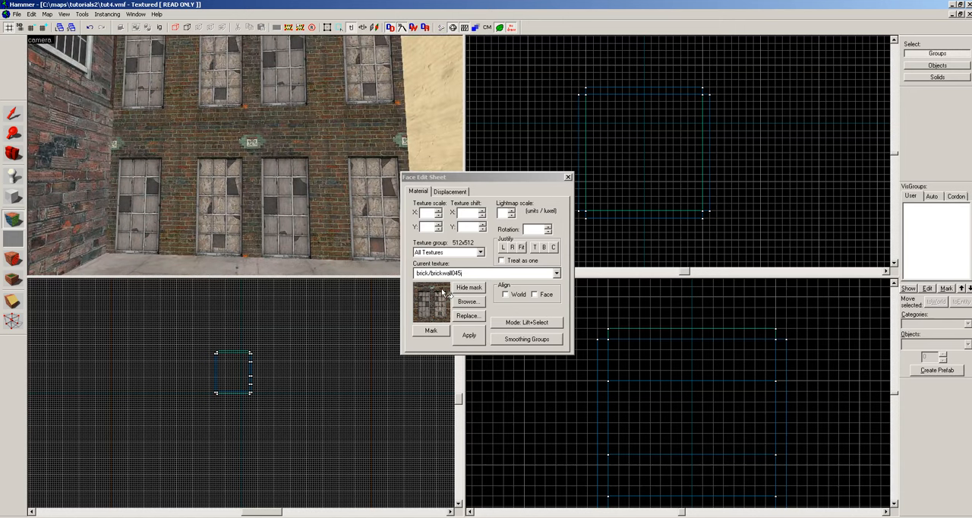
pyautogui.click(247, 168)
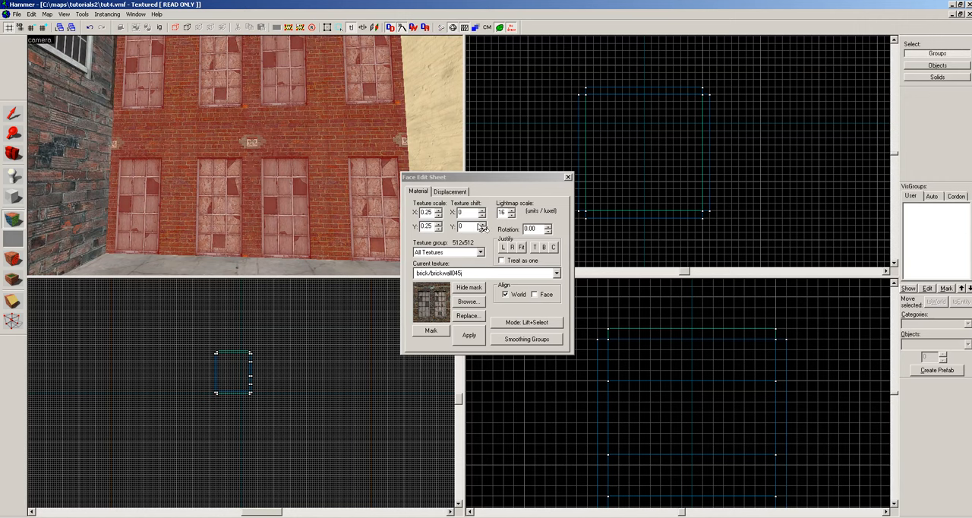
# Set the window wall's texture scale to 0.45 on both X and Y.
pyautogui.click(438, 211)
pyautogui.click(437, 225)
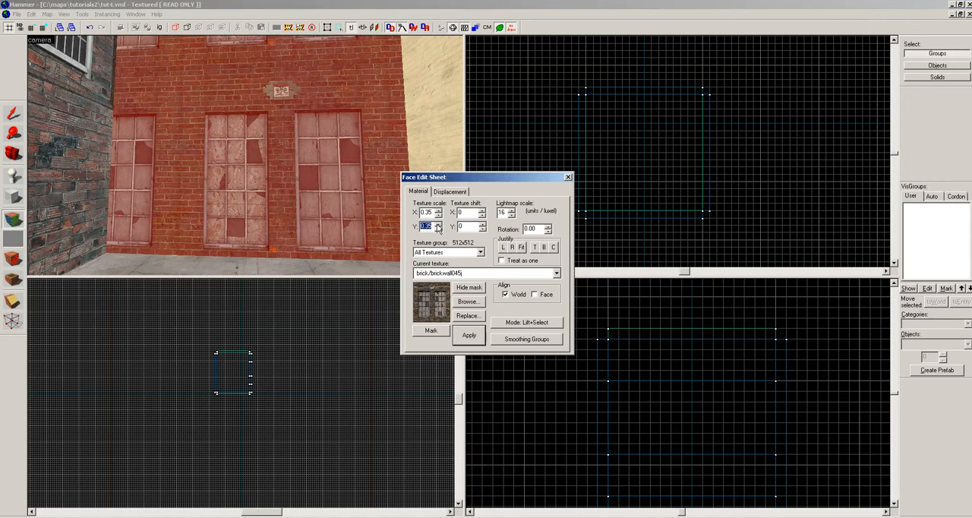
pyautogui.click(438, 211)
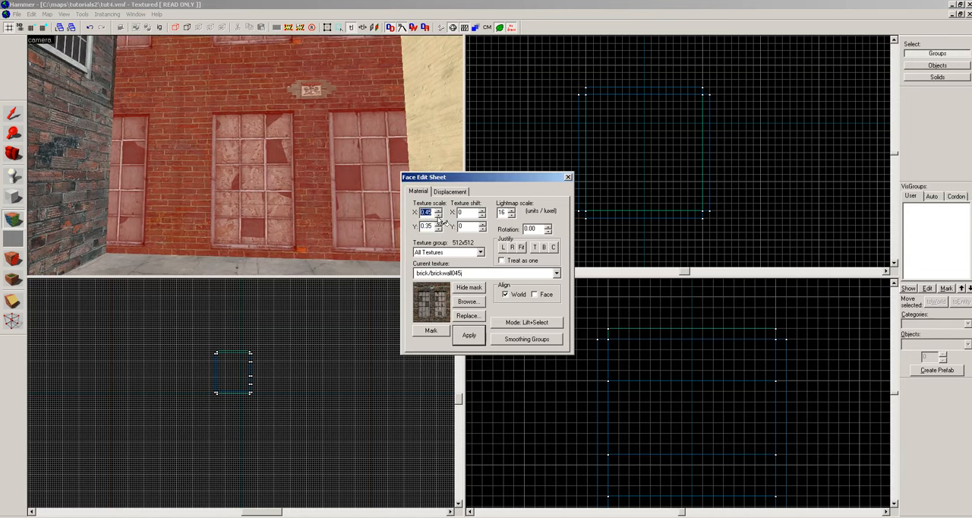
pyautogui.click(438, 225)
pyautogui.press('z')
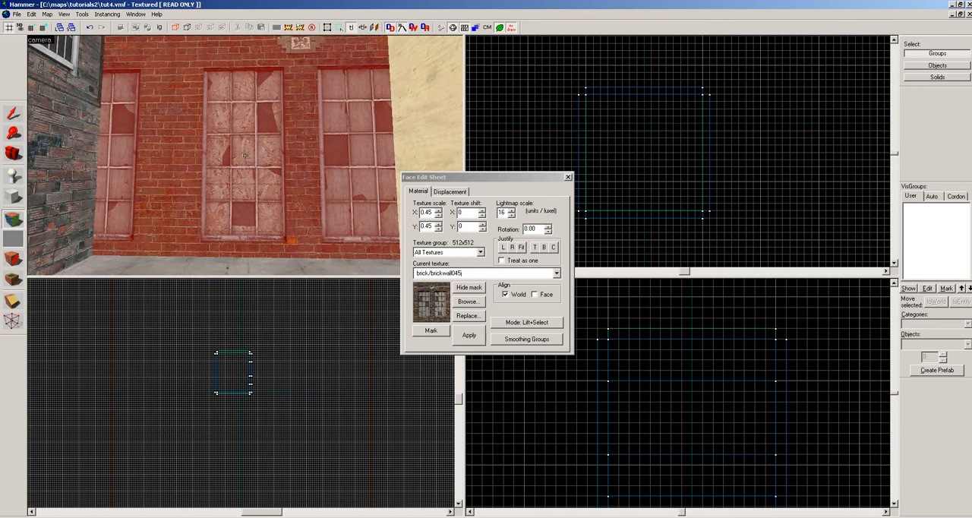
# Shift the enlarged window texture to X -112 and Y 48 to centre one pair of windows on the wall.
pyautogui.press('Down')
pyautogui.press('Left')
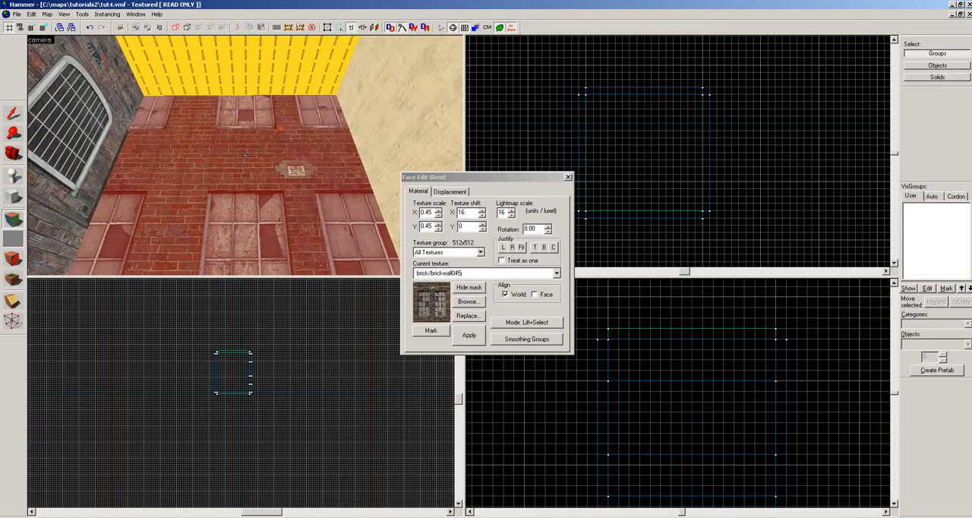
pyautogui.press('Up')
pyautogui.press('Up')
pyautogui.press('Up')
pyautogui.press('Up')
pyautogui.press('Up')
pyautogui.press('Up')
pyautogui.press('Up')
pyautogui.press('Up')
pyautogui.press('Up')
pyautogui.press('Left')
pyautogui.press('Left')
pyautogui.press('Up')
pyautogui.press('Up')
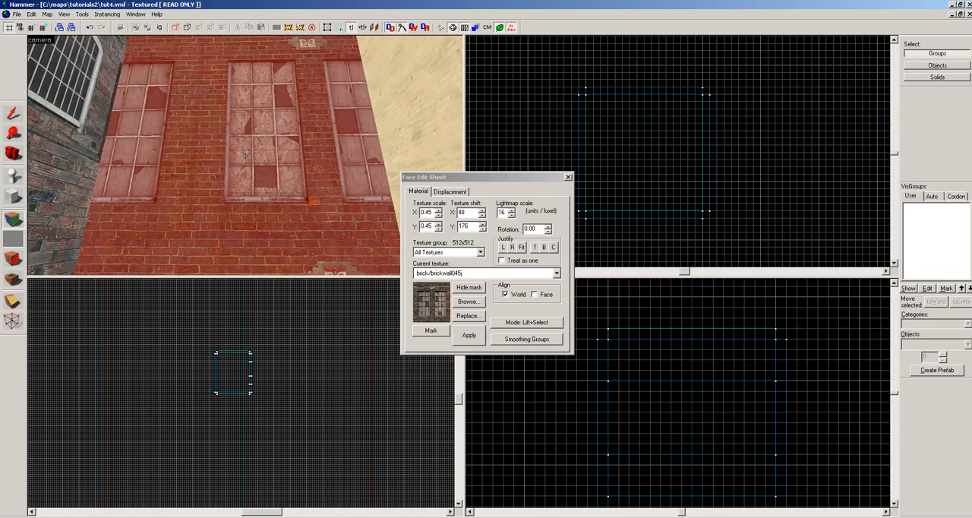
pyautogui.press('Right')
pyautogui.press('Right')
pyautogui.press('Right')
pyautogui.press('Right')
pyautogui.press('Right')
pyautogui.press('Right')
pyautogui.press('Right')
pyautogui.press('Right')
pyautogui.press('Right')
pyautogui.press('Right')
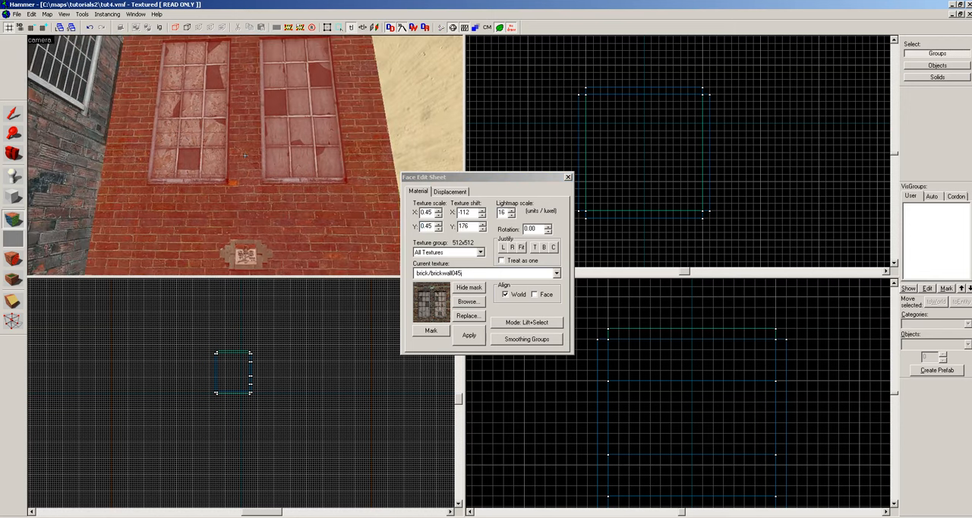
pyautogui.press('Down')
pyautogui.press('Down')
pyautogui.press('Down')
pyautogui.press('Down')
pyautogui.press('Down')
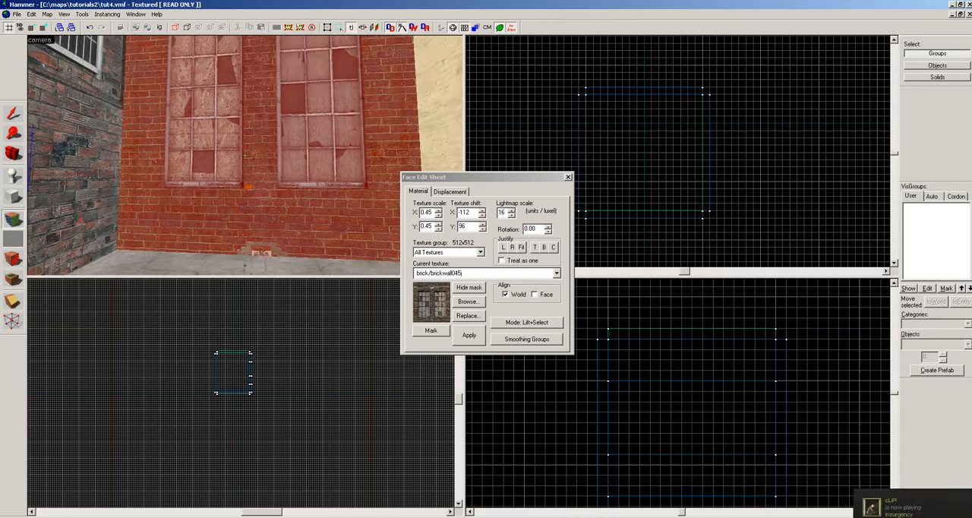
pyautogui.press('Down')
pyautogui.press('Down')
pyautogui.press('Down')
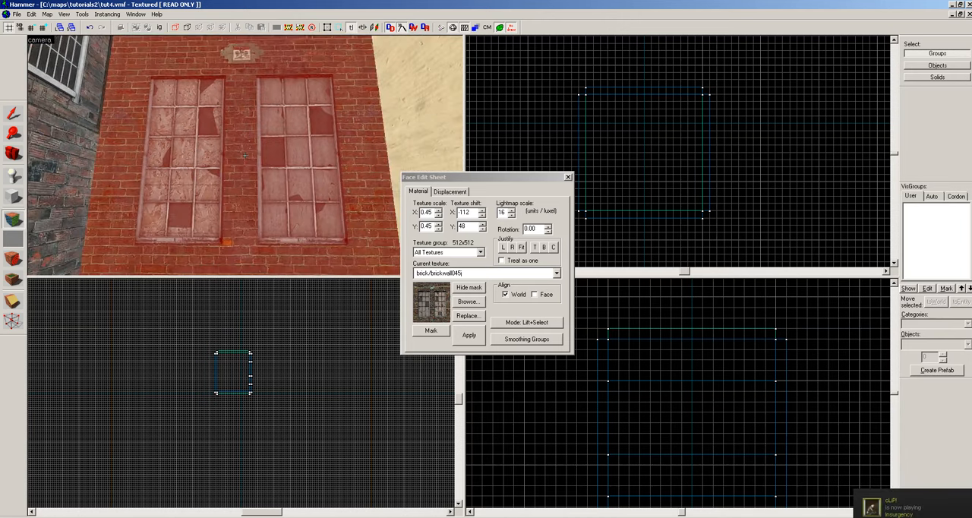
pyautogui.press('z')
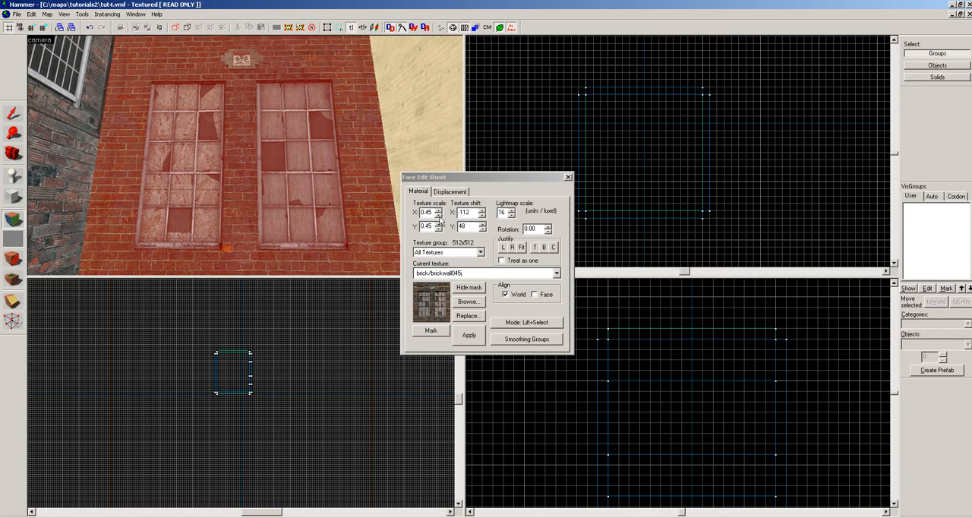
# Set the window wall's texture scale to 0.25 on both X and Y.
pyautogui.click(438, 215)
pyautogui.click(438, 228)
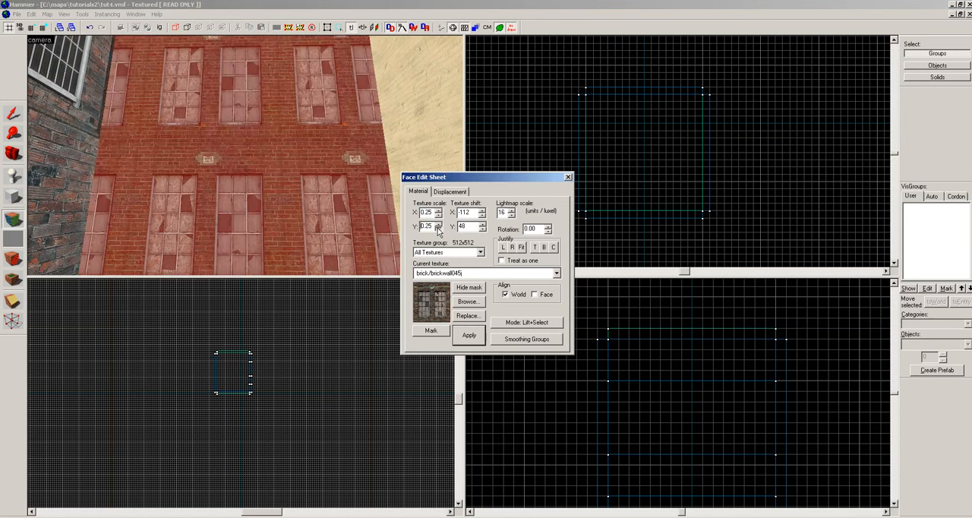
pyautogui.press('z')
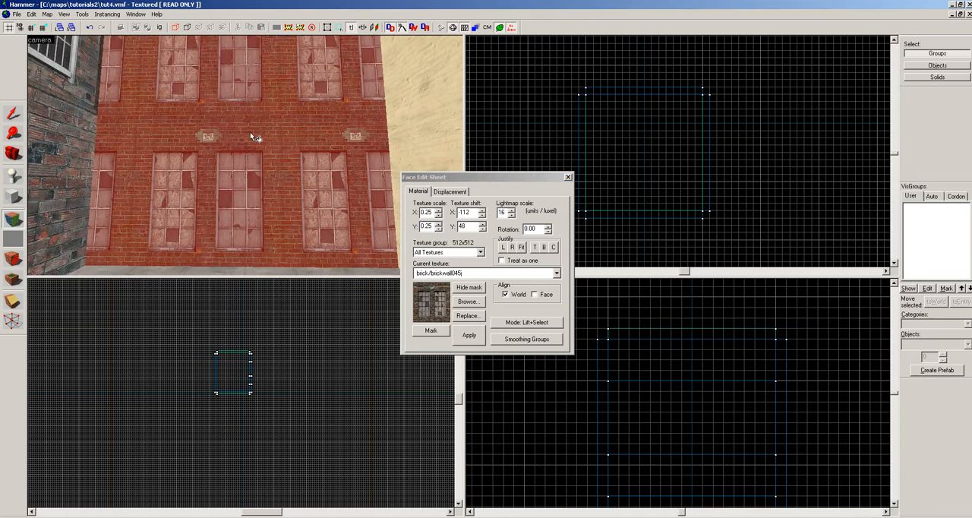
# Nudge the window texture horizontally to an X shift of 0.
pyautogui.press('Right')
pyautogui.press('Right')
pyautogui.press('Right')
pyautogui.press('Right')
pyautogui.press('Right')
pyautogui.press('Right')
pyautogui.press('Right')
pyautogui.press('Right')
pyautogui.press('Right')
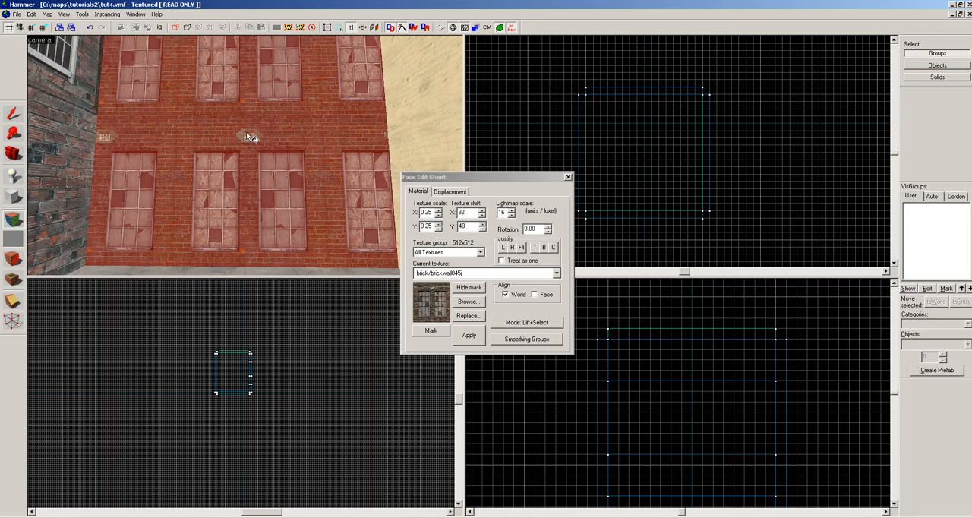
pyautogui.press('Left')
pyautogui.press('Left')
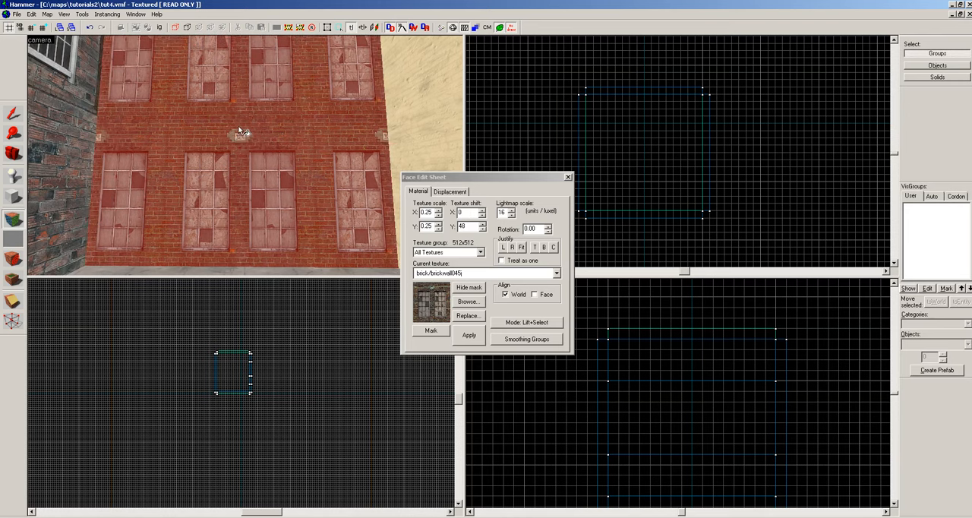
pyautogui.press('z')
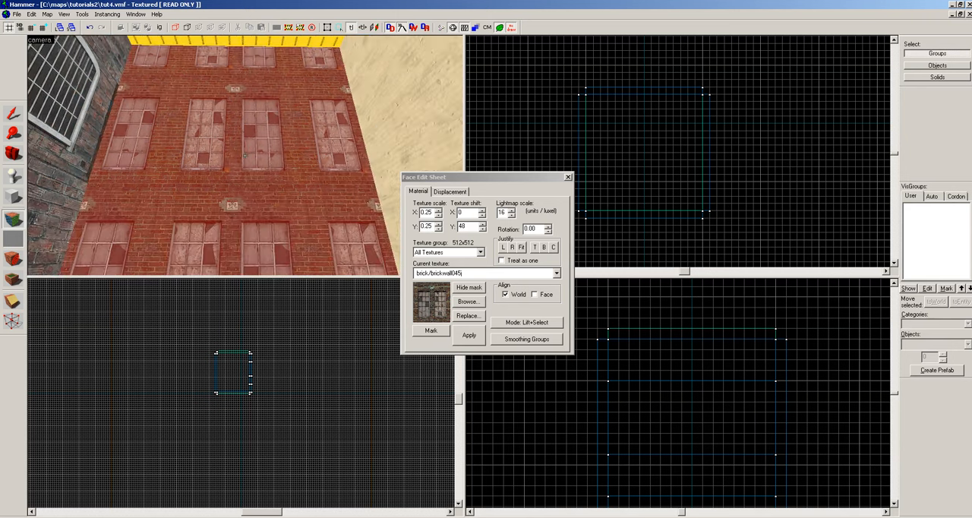
# Nudge the window texture vertically to a Y shift of 272 so whole window rows fit below the wall's top edge.
pyautogui.press('Up')
pyautogui.press('Up')
pyautogui.press('Up')
pyautogui.press('Up')
pyautogui.press('Up')
pyautogui.press('Up')
pyautogui.press('Up')
pyautogui.press('Up')
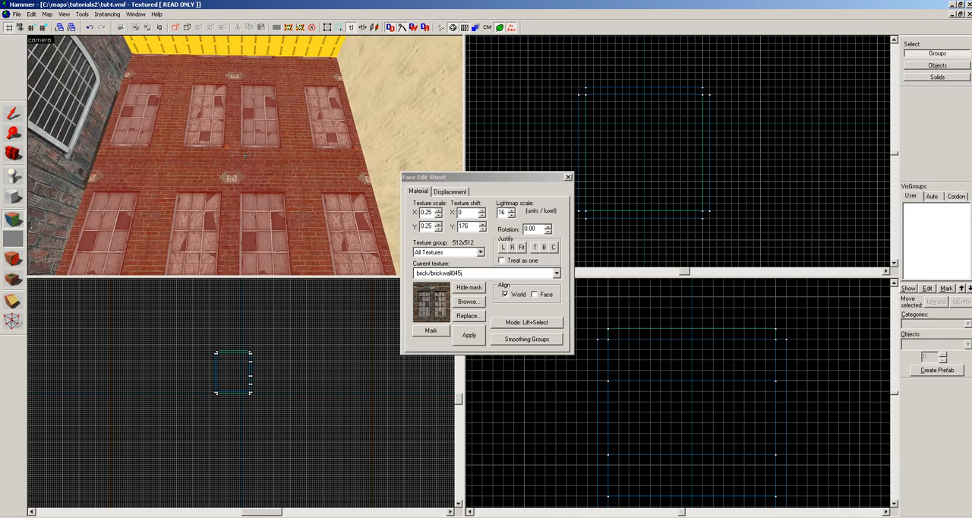
pyautogui.press('Up')
pyautogui.press('Up')
pyautogui.press('Up')
pyautogui.press('Up')
pyautogui.press('Up')
pyautogui.press('Up')
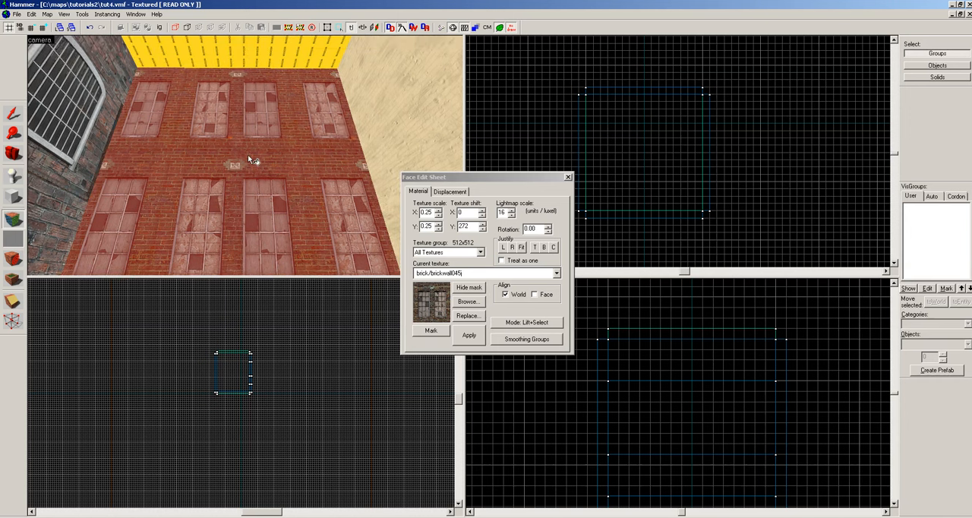
# Nudge the window texture horizontally to an X shift of 240 so two complete window pairs fit across the wall.
pyautogui.press('Right')
pyautogui.press('Right')
pyautogui.press('Right')
pyautogui.press('Right')
pyautogui.press('Right')
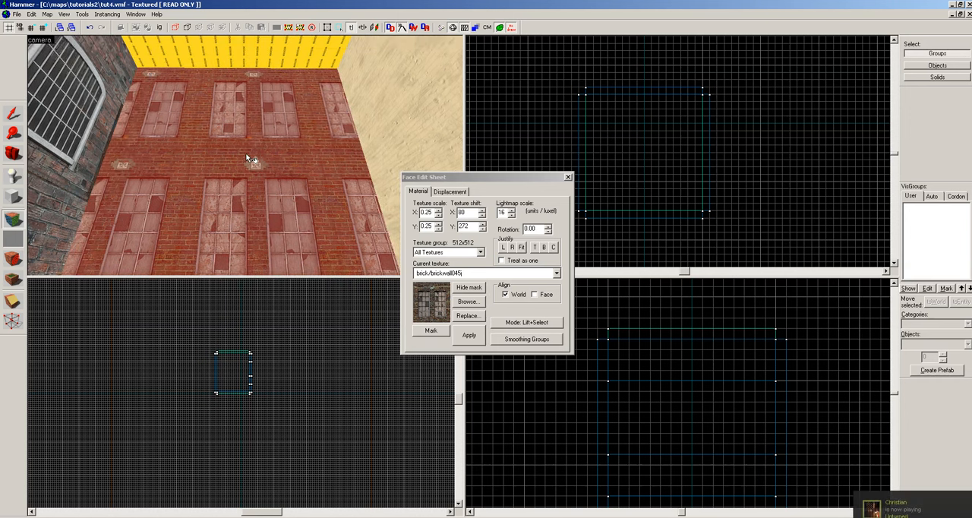
pyautogui.press('Right')
pyautogui.press('Right')
pyautogui.press('Right')
pyautogui.press('Right')
pyautogui.press('Right')
pyautogui.press('Right')
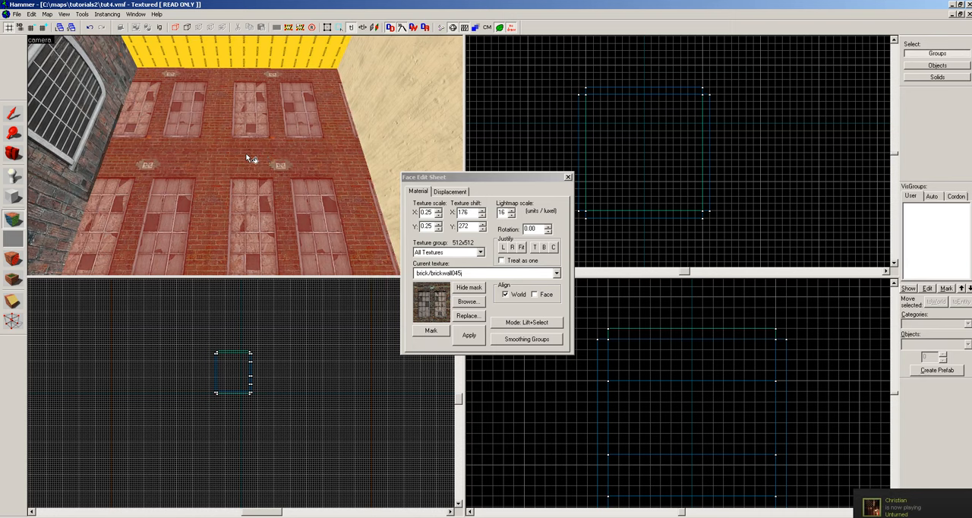
pyautogui.press('Right')
pyautogui.press('Right')
pyautogui.press('Right')
pyautogui.press('Right')
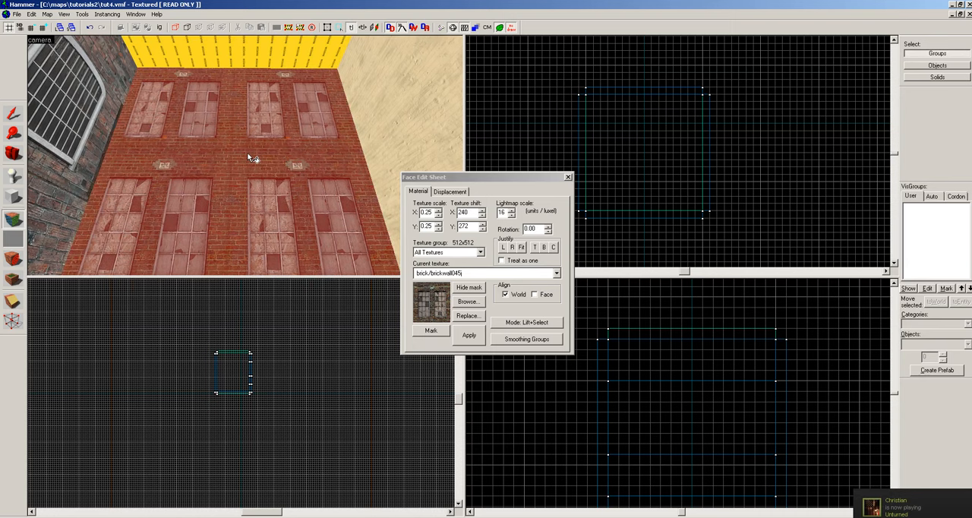
pyautogui.press('z')
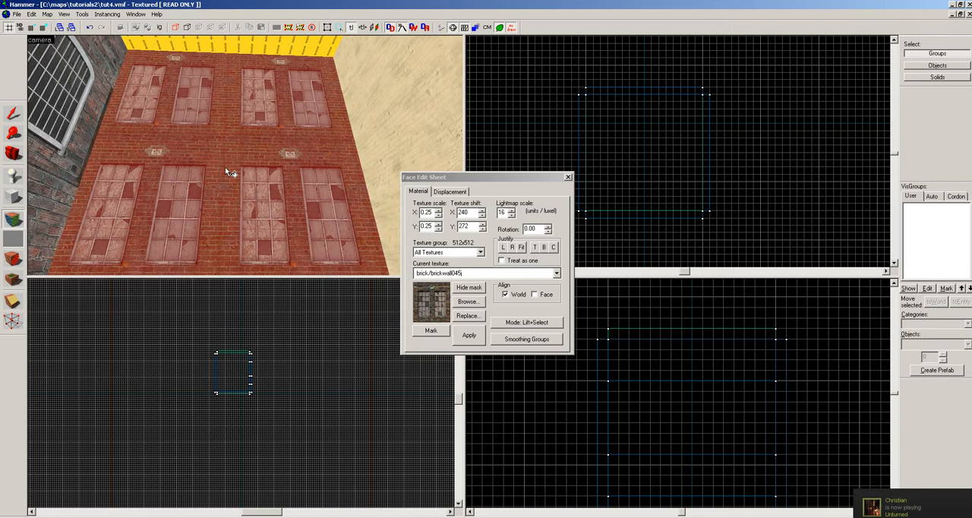
# Finish face editing and raise the window wall's bottom edge to make the wall 160 units high.
pyautogui.click(568, 177)
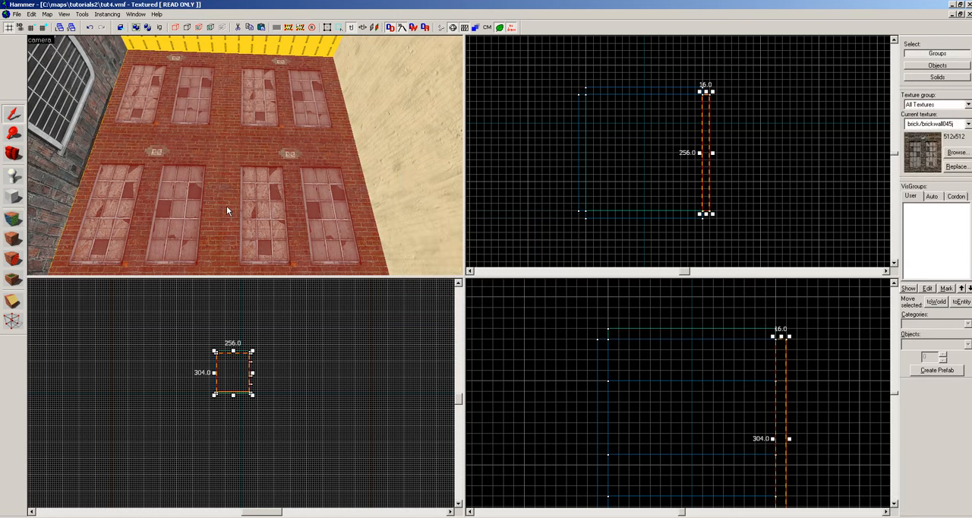
pyautogui.scroll(-3, 797, 315)
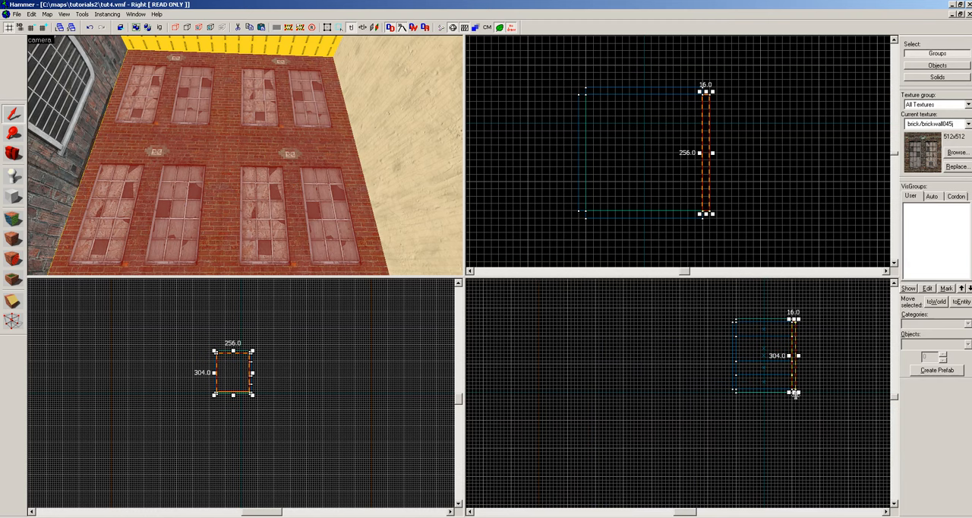
pyautogui.moveTo(795, 393); pyautogui.dragTo(791, 365)
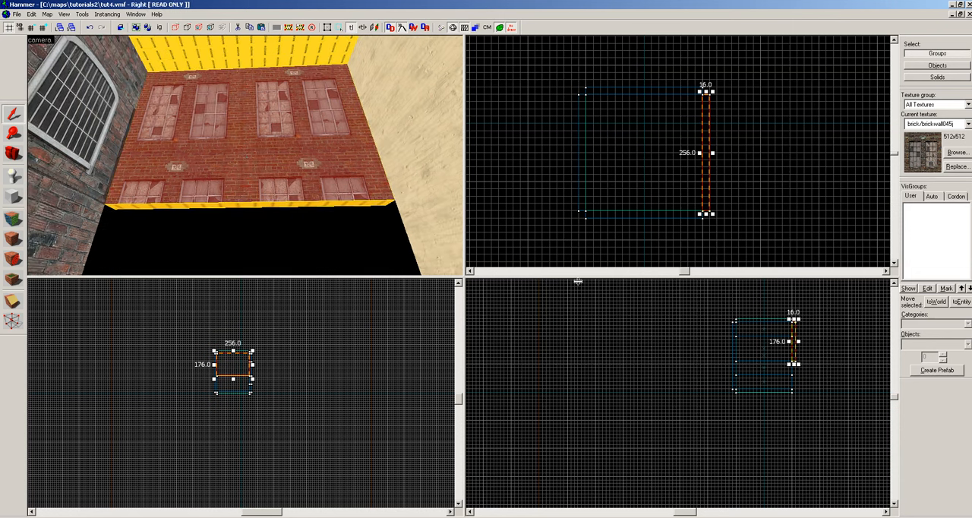
pyautogui.moveTo(792, 363); pyautogui.dragTo(793, 360)
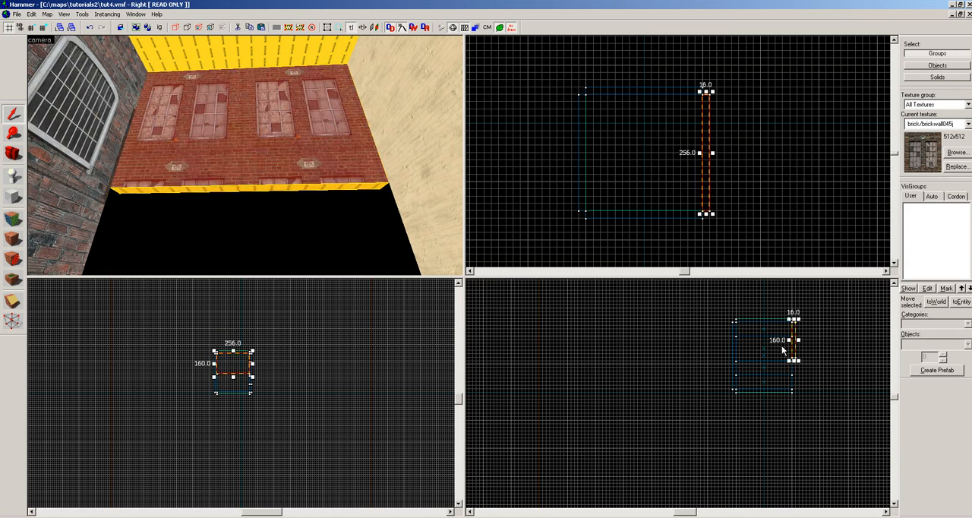
# Raise the window wall's bottom edge again to make the wall 144 units high, then clear the selection.
pyautogui.moveTo(792, 360); pyautogui.dragTo(790, 357)
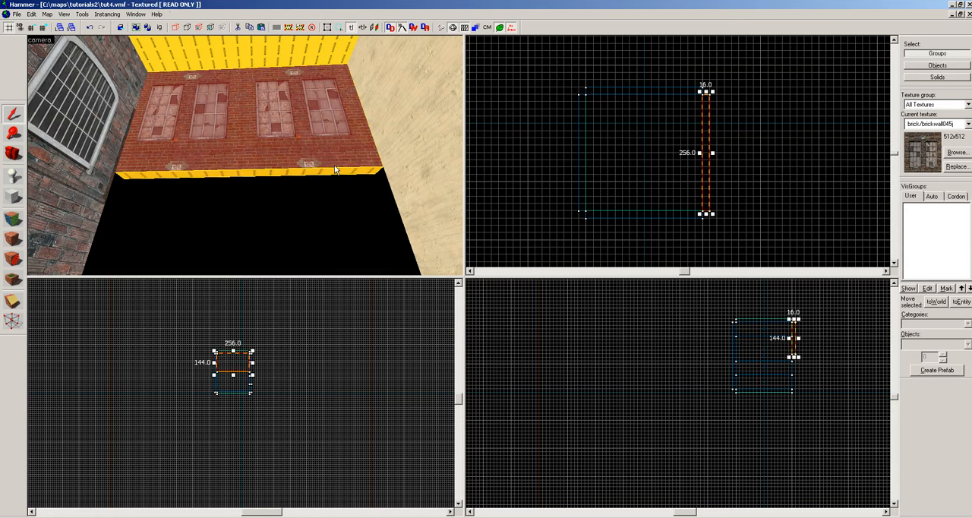
pyautogui.press('Escape')
pyautogui.press('z')
# Copy the 144-unit-high window wall directly below itself so the two sections stack.
pyautogui.press('z')
pyautogui.click(245, 90)
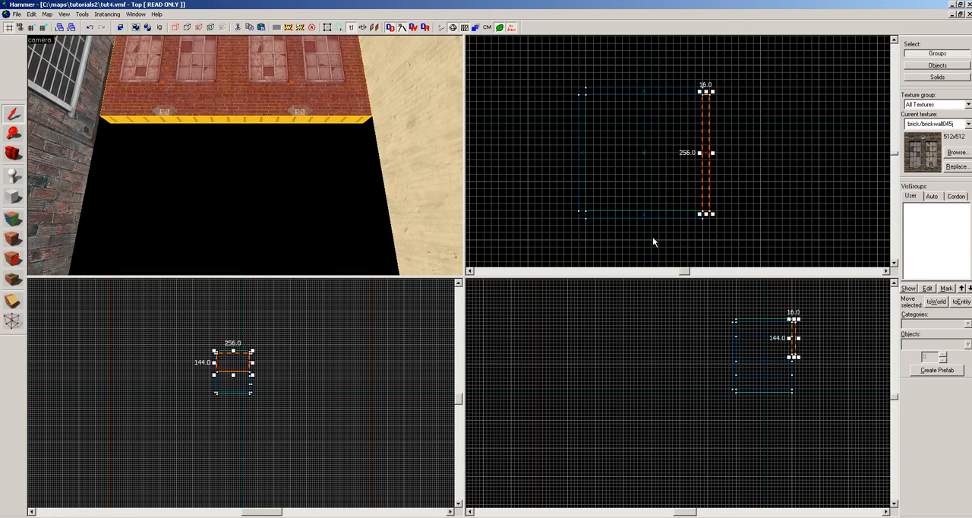
pyautogui.scroll(5, 800, 345)
pyautogui.moveTo(786, 340)
pyautogui.mouseDown()
pyautogui.moveTo(785, 425)
pyautogui.moveTo(780, 418)
pyautogui.mouseUp()
# Extend the copied section's bottom edge down to the floor, making it 160 units high, and deselect it.
pyautogui.press('z')
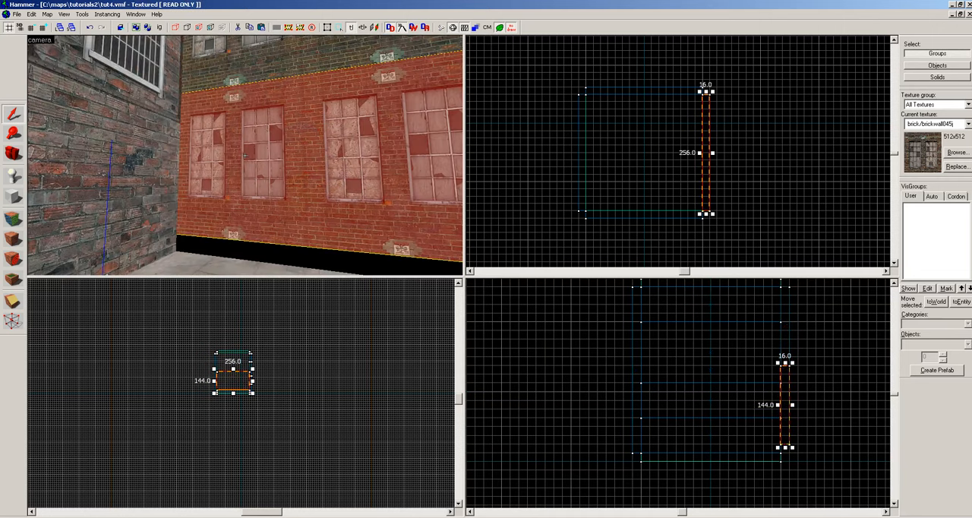
pyautogui.press('z')
pyautogui.scroll(1, 813, 404)
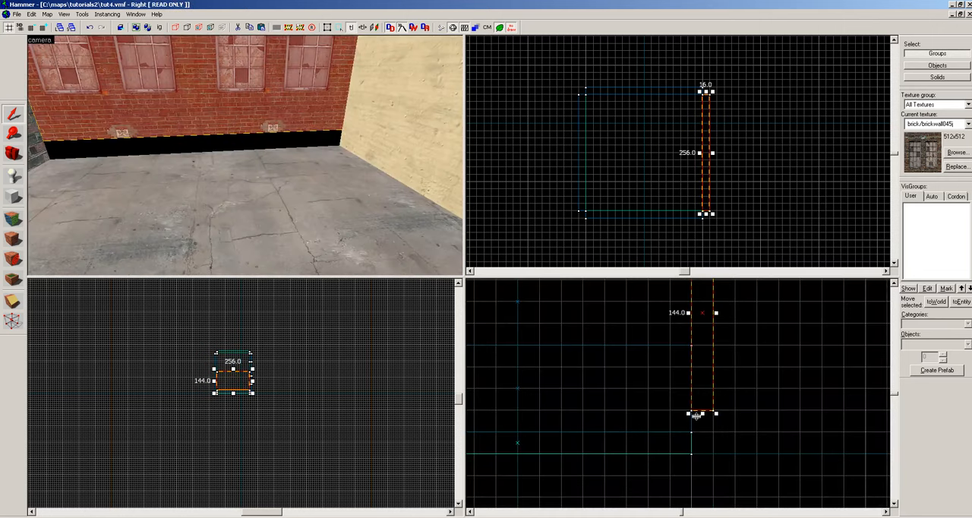
pyautogui.moveTo(696, 415); pyautogui.dragTo(702, 433)
pyautogui.press('Escape')
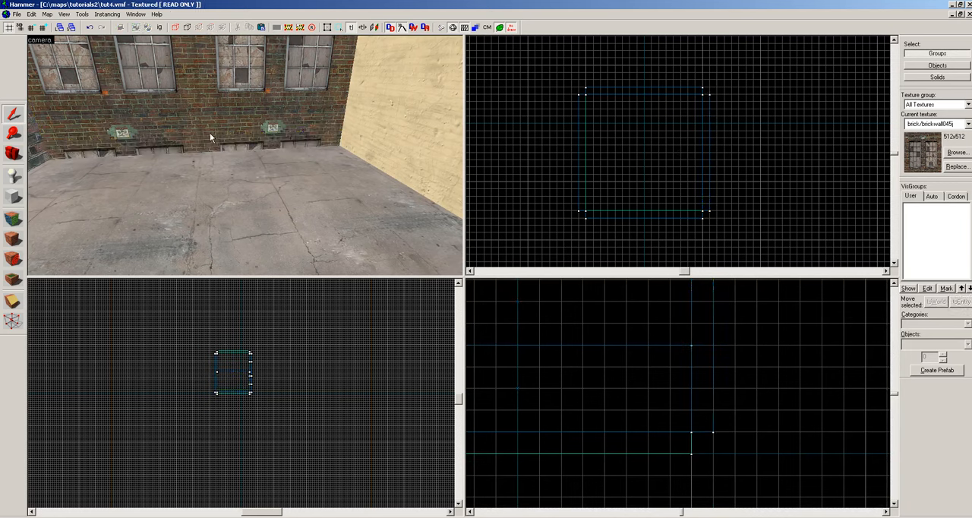
# Select the lower window wall section and open its faces for texture editing.
pyautogui.press('z')
pyautogui.press('z')
pyautogui.press('z')
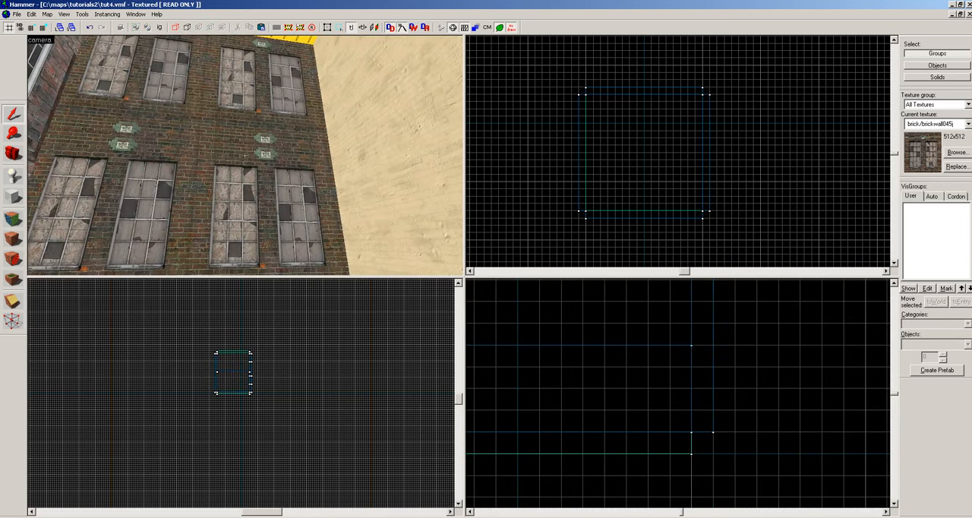
pyautogui.press('z')
pyautogui.click(184, 149)
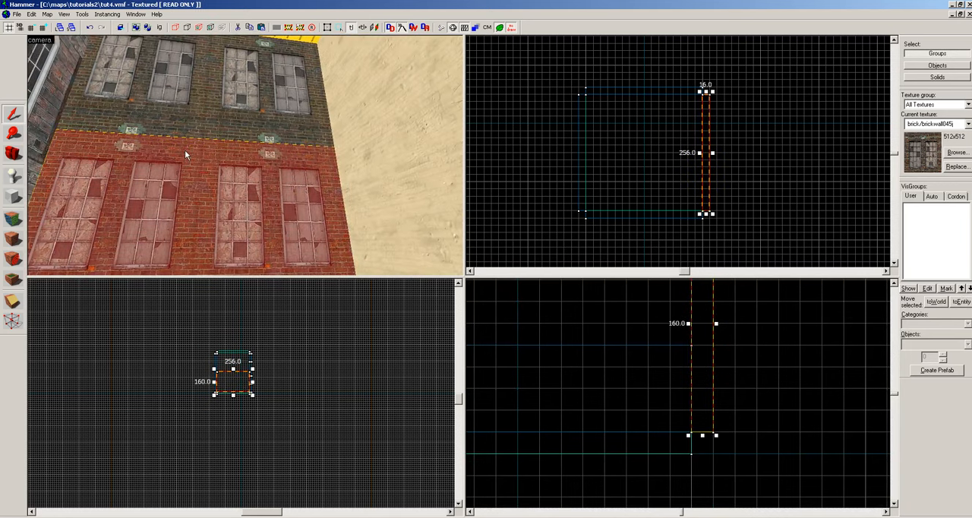
pyautogui.click(12, 217)
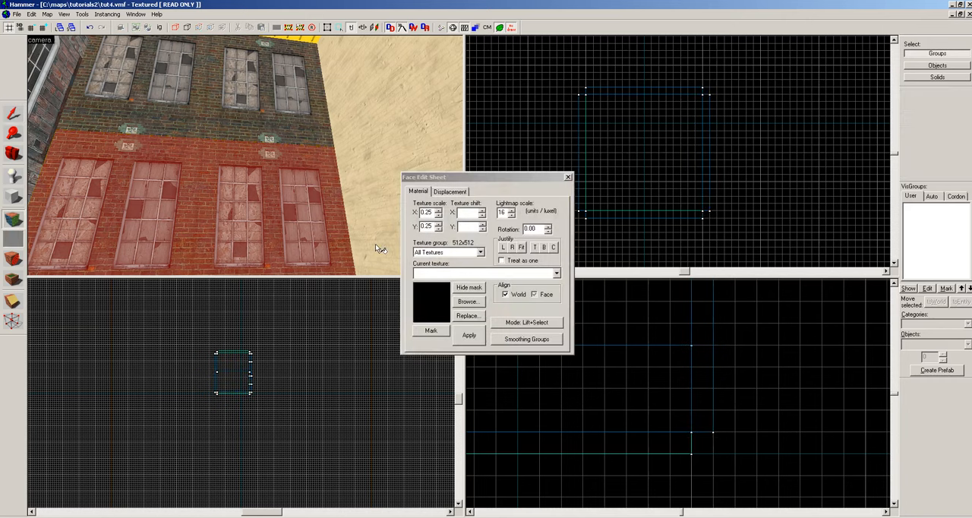
# Apply the brick/brickwall034a texture to the lower wall section.
pyautogui.click(471, 303)
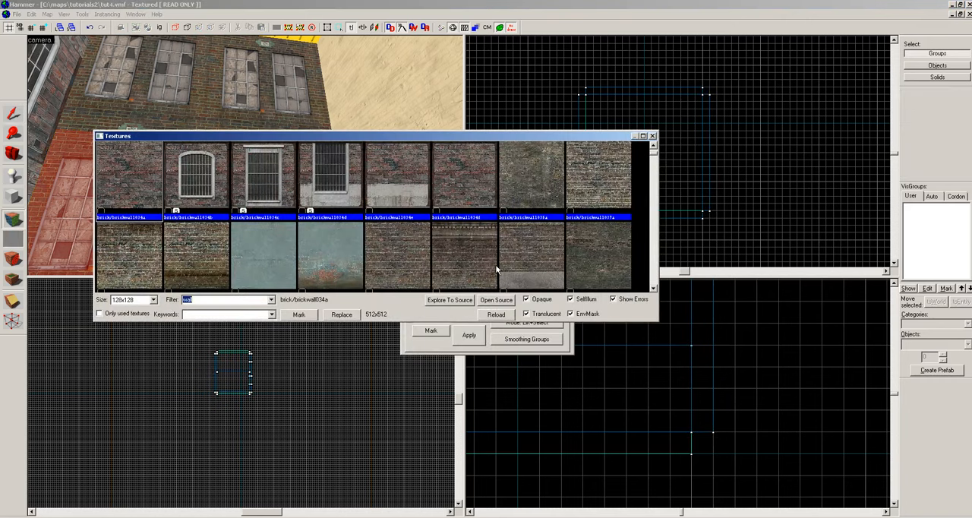
pyautogui.doubleClick(130, 165)
pyautogui.rightClick(127, 224)
pyautogui.press('z')
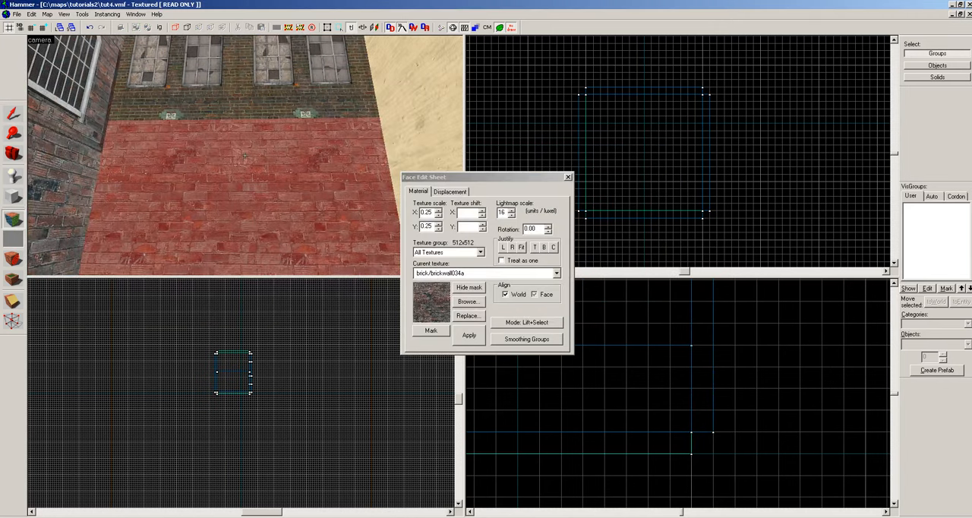
pyautogui.press('z')
# Apply the barred-window texture brick/brickwall034d to the lower wall section and shift it vertically to a Y shift of -160.
pyautogui.click(459, 300)
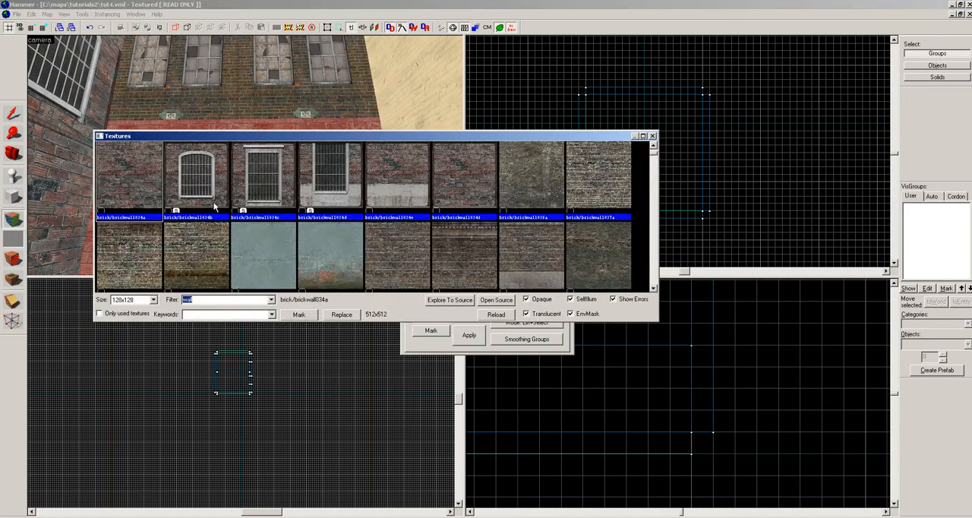
pyautogui.doubleClick(326, 184)
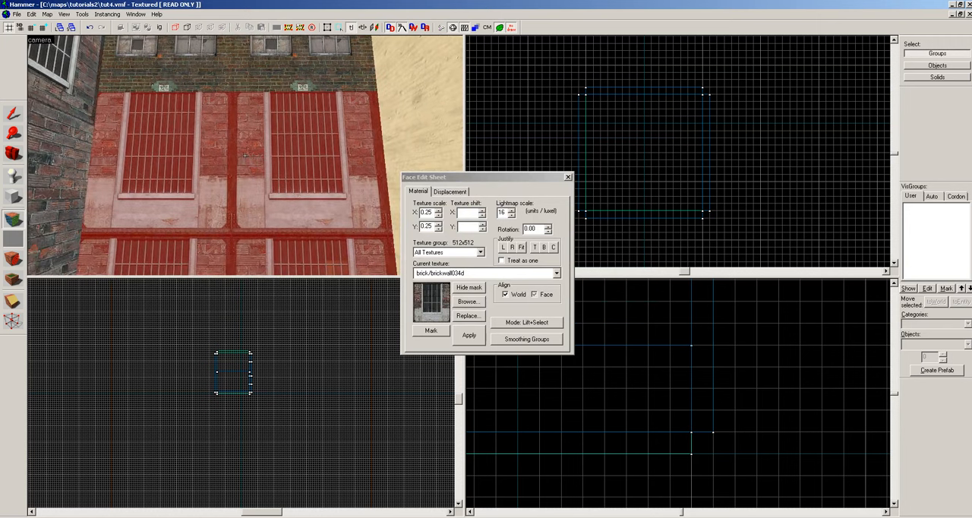
pyautogui.click(244, 155)
pyautogui.click(244, 156)
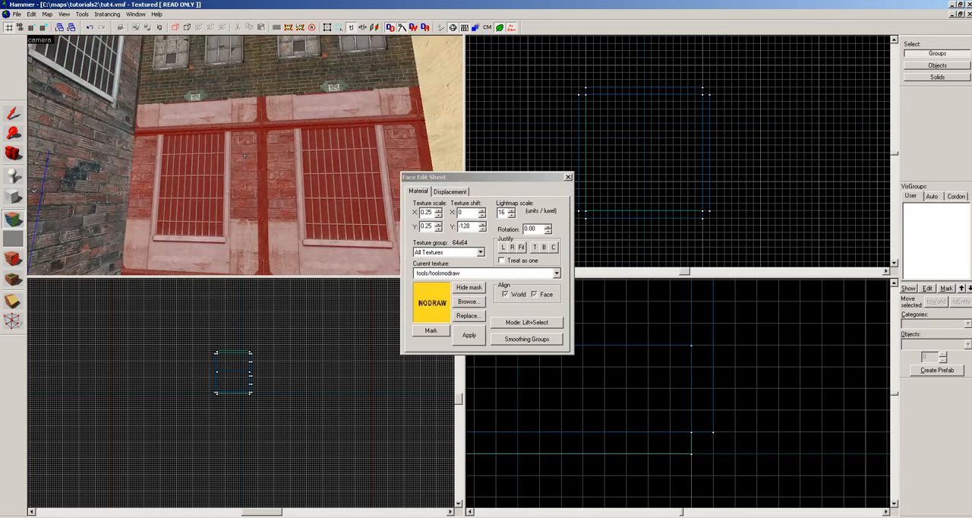
pyautogui.click(245, 156)
pyautogui.press('z')
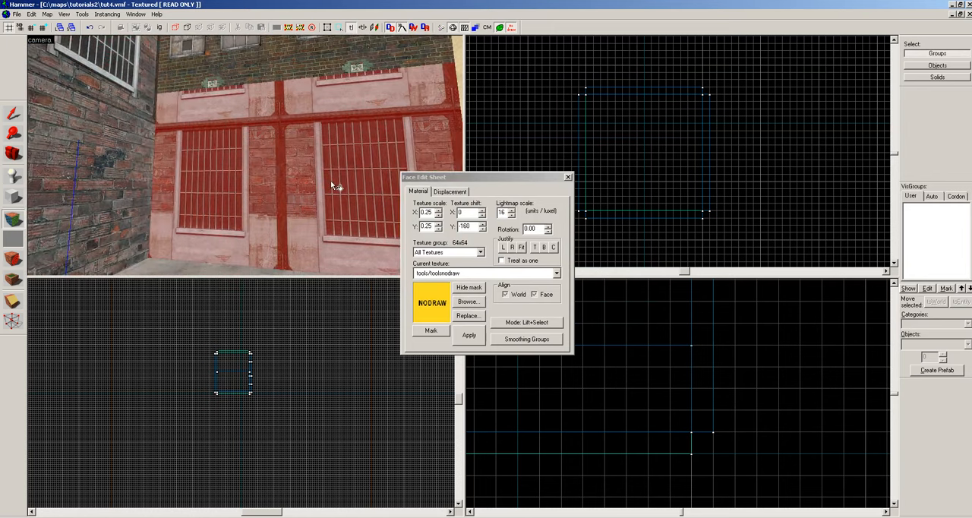
# Apply the brick/brickwall034f texture to the lower wall section.
pyautogui.click(461, 302)
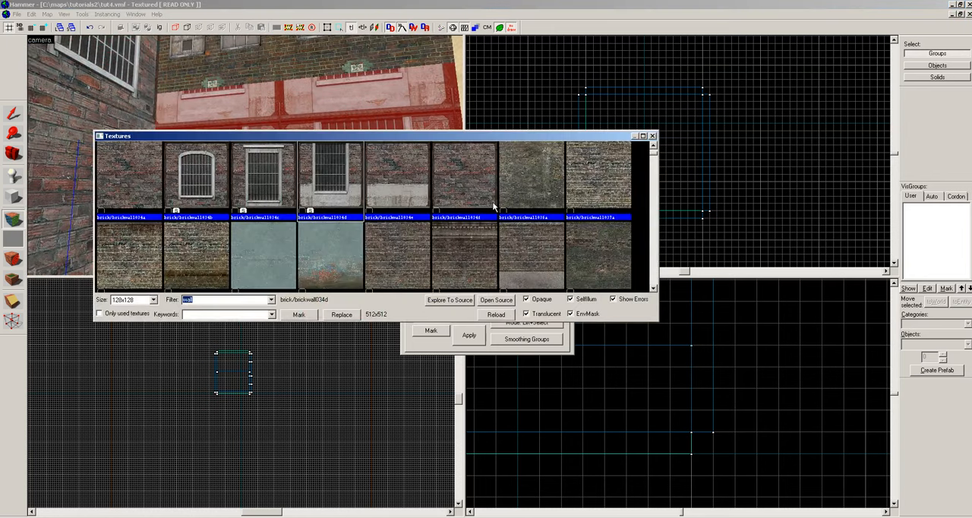
pyautogui.doubleClick(494, 204)
pyautogui.rightClick(302, 174)
pyautogui.press('z')
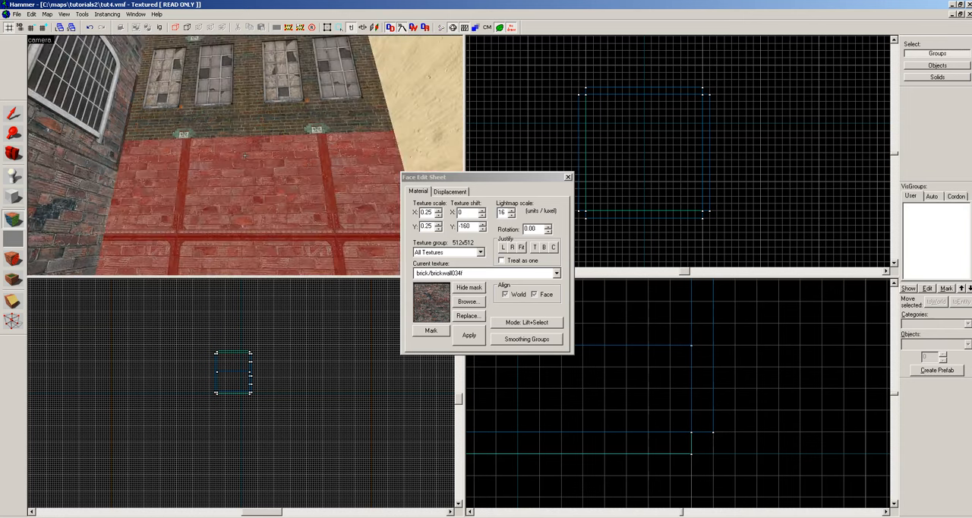
pyautogui.press('z')
# Apply the plain brick texture brick/brickwall040a to the lower wall section and finish face editing.
pyautogui.click(469, 301)
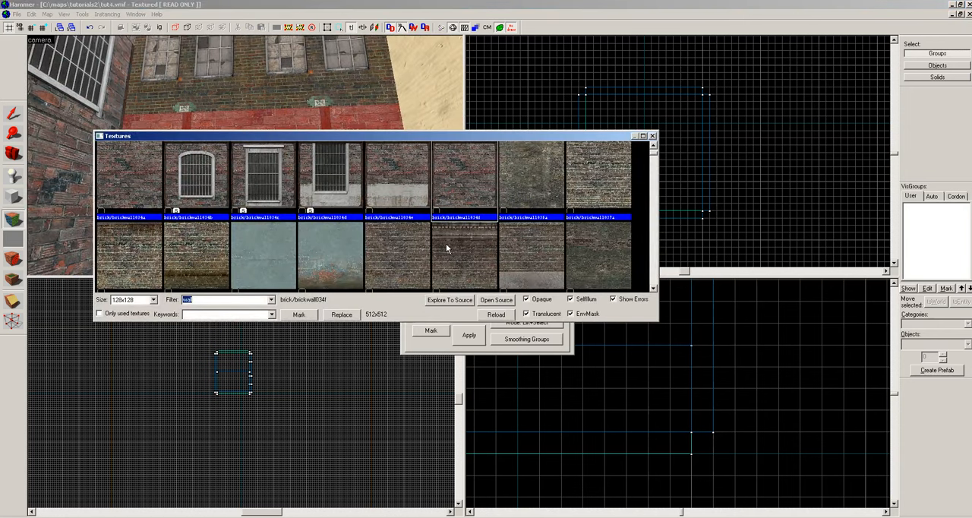
pyautogui.doubleClick(410, 262)
pyautogui.press('z')
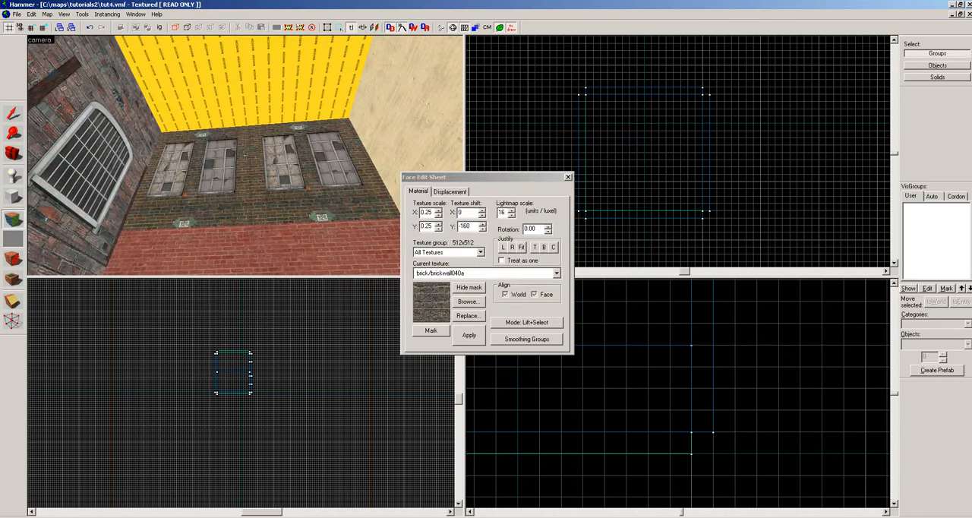
pyautogui.press('z')
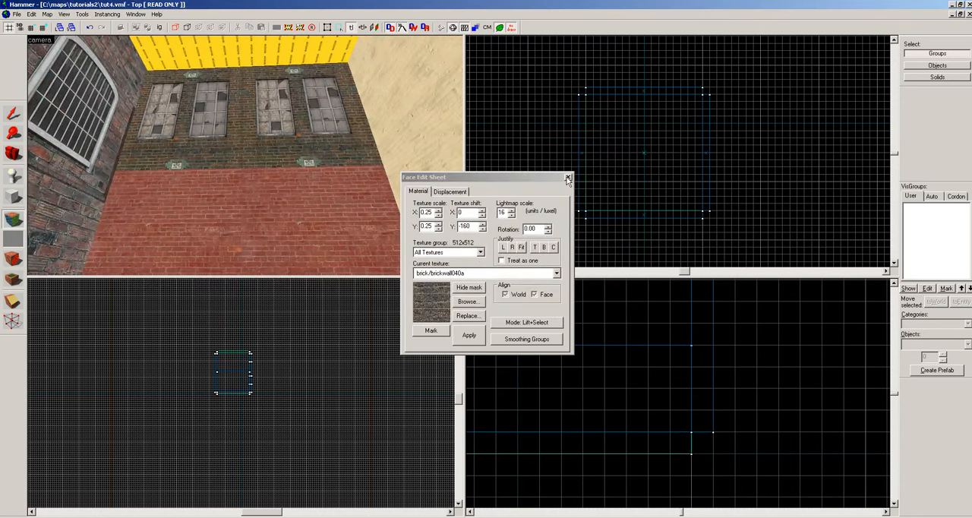
pyautogui.click(567, 179)
# Start face editing for the nodraw ceiling and filter the texture browser by "ceil".
pyautogui.press('z')
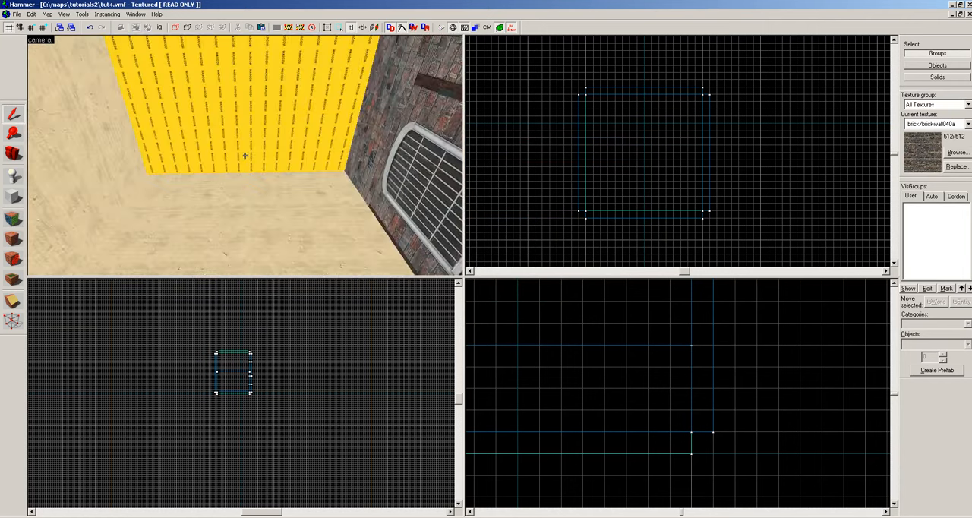
pyautogui.press('z')
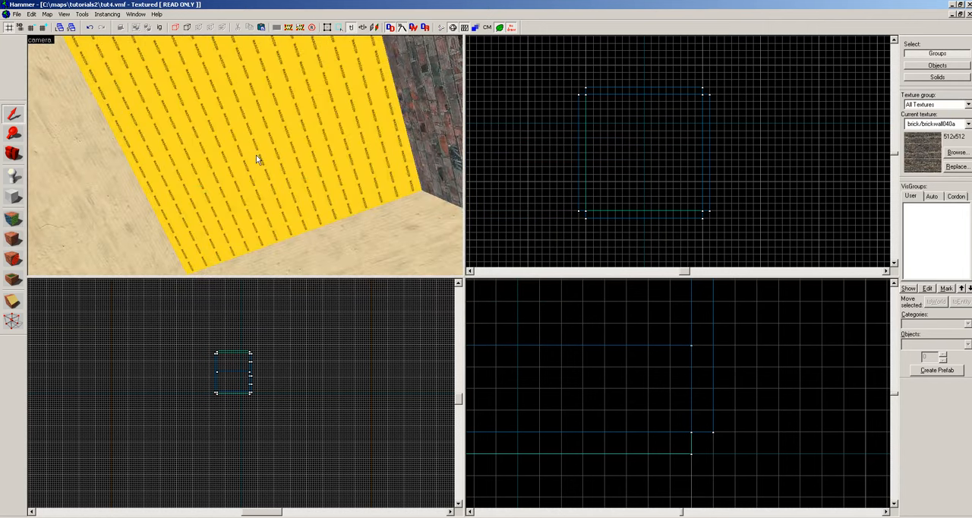
pyautogui.click(13, 218)
pyautogui.click(468, 301)
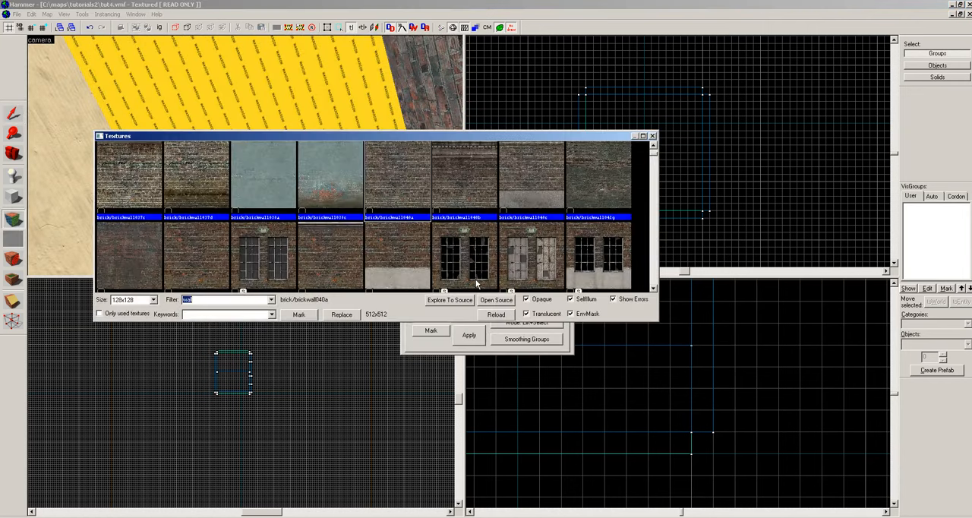
pyautogui.write('ceil')
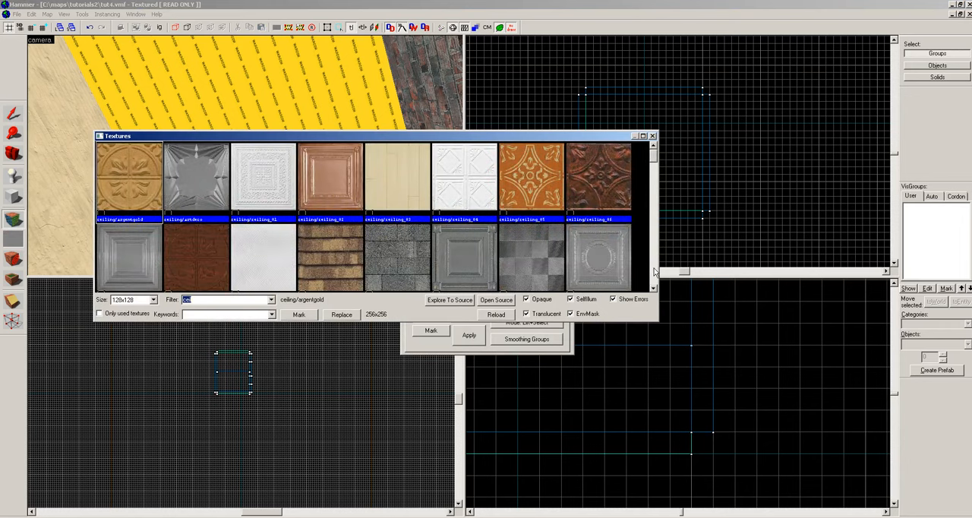
# Apply the cs_italy/ceiling01 texture to the room's ceiling.
pyautogui.scroll(-3, 630, 272)
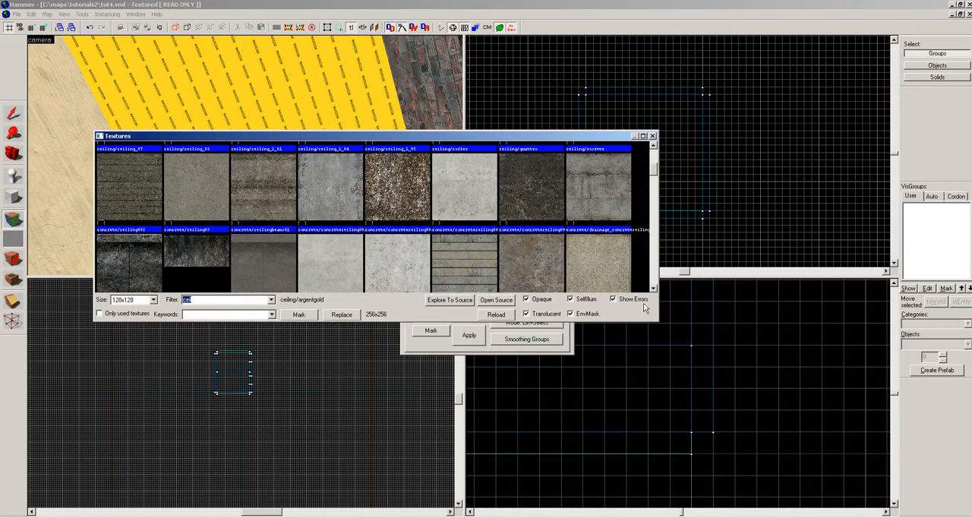
pyautogui.doubleClick(587, 265)
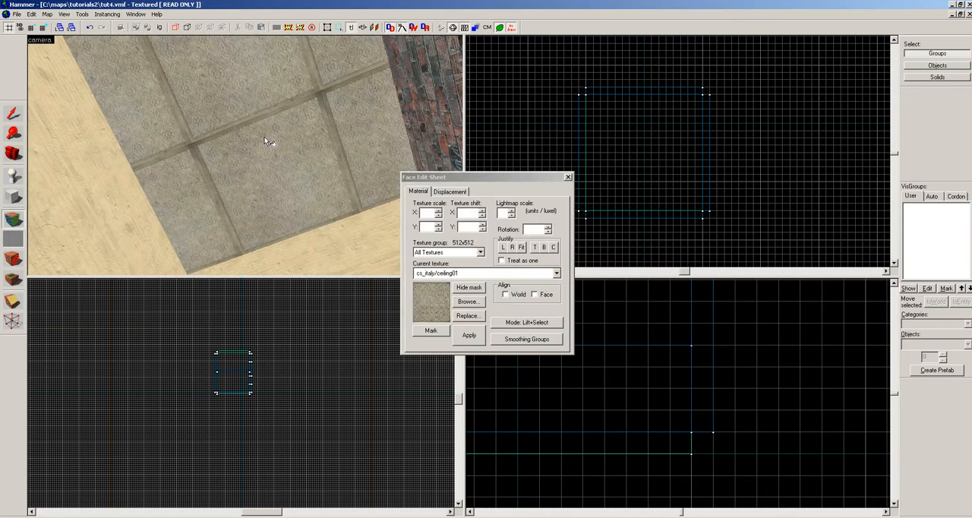
pyautogui.press('z')
pyautogui.press('z')
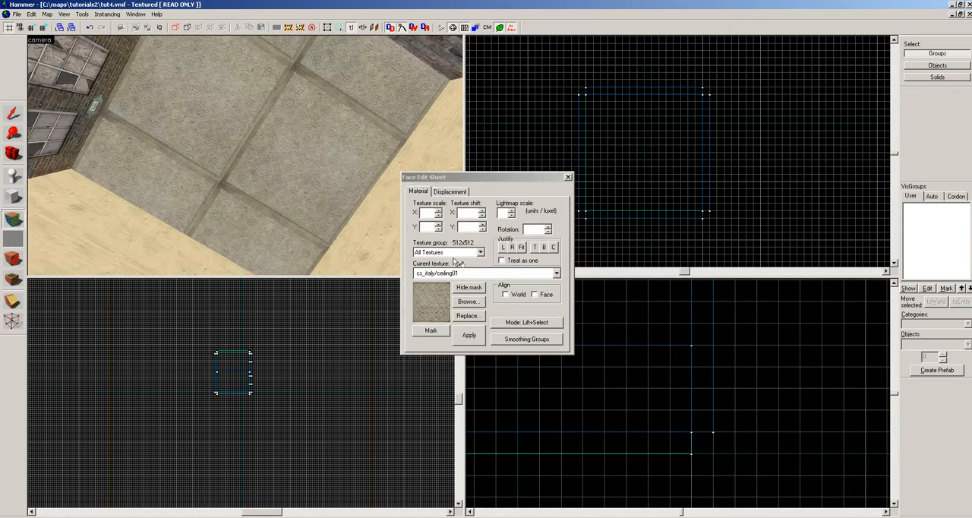
# Replace the ceiling's texture with cs_havana/iceilb01.
pyautogui.click(467, 301)
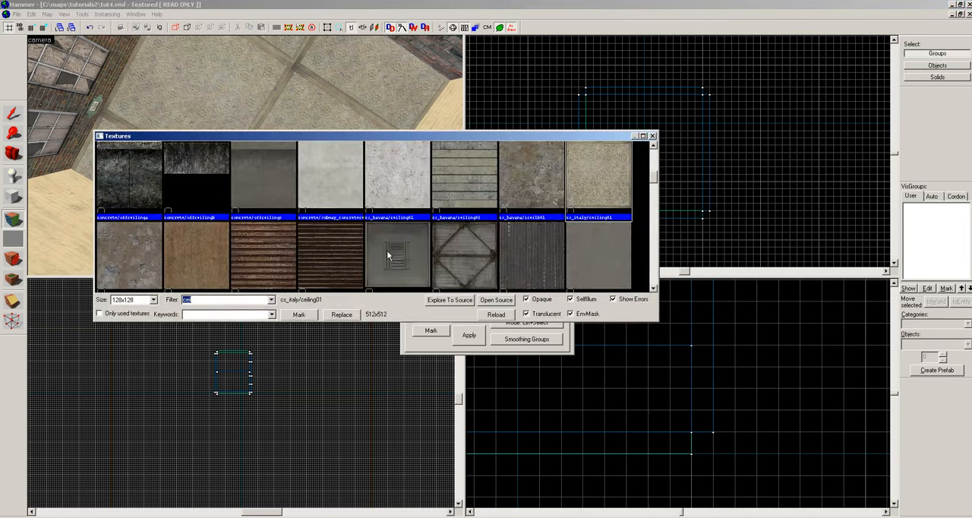
pyautogui.doubleClick(532, 175)
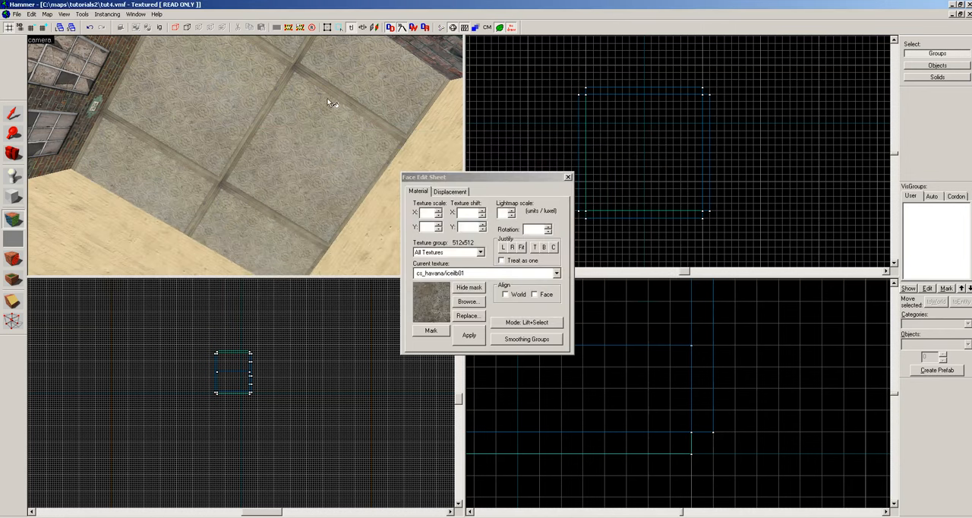
pyautogui.rightClick(328, 99)
pyautogui.press('z')
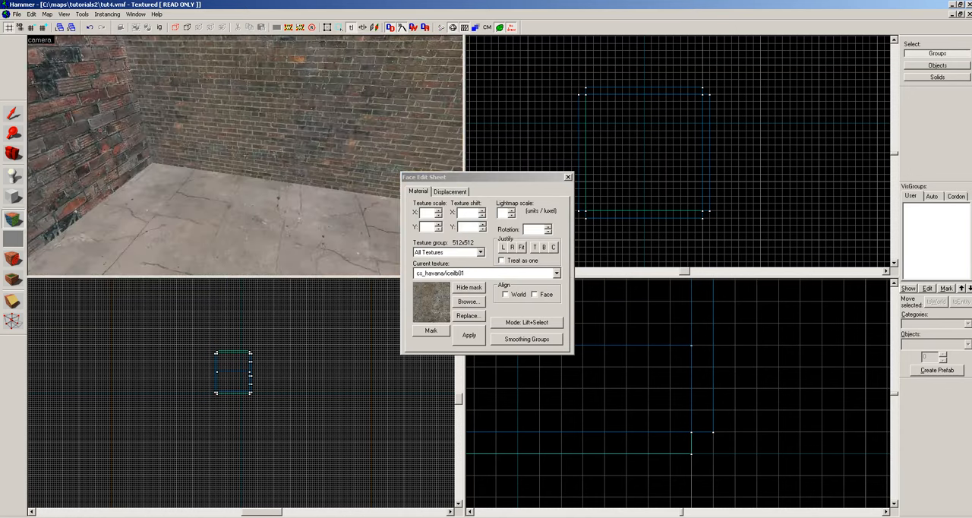
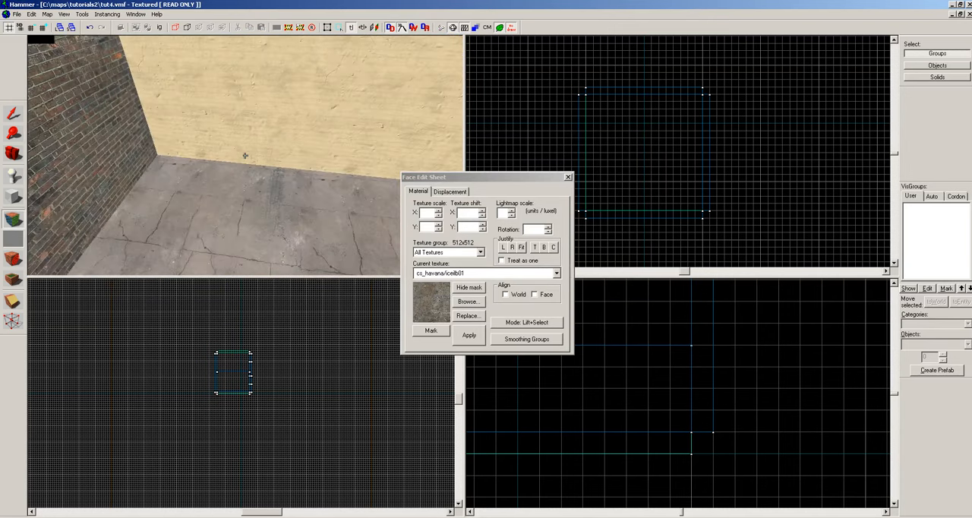
# Finish face editing and save the tut4 map.
pyautogui.press('z')
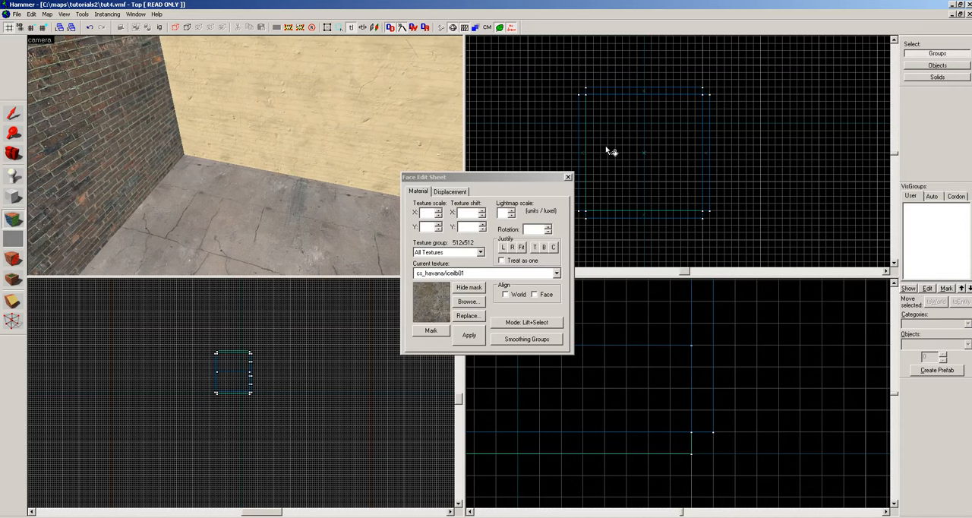
pyautogui.click(568, 178)
pyautogui.click(569, 178)
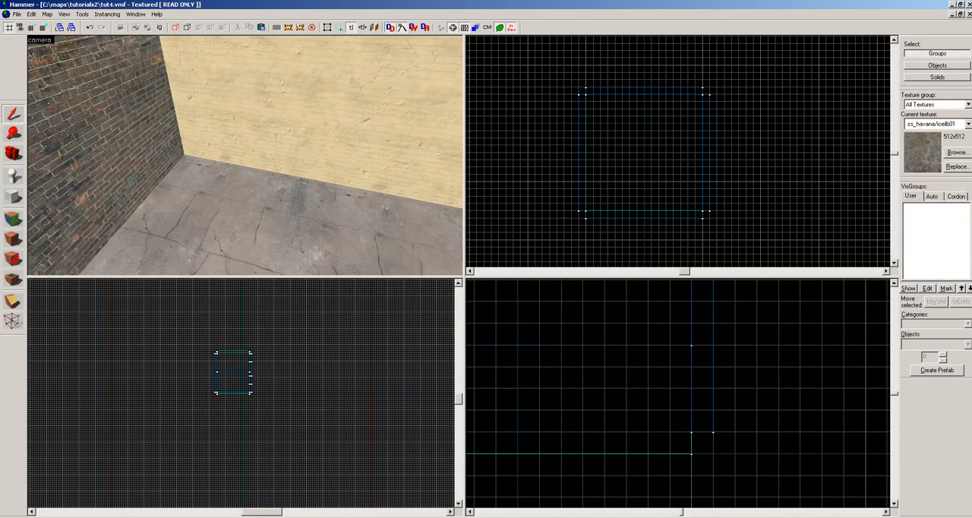
pyautogui.click(17, 14)
pyautogui.click(26, 50)
# Place an info_player_start entity on the room's floor, near the corner beside the brick wall.
pyautogui.press('z')
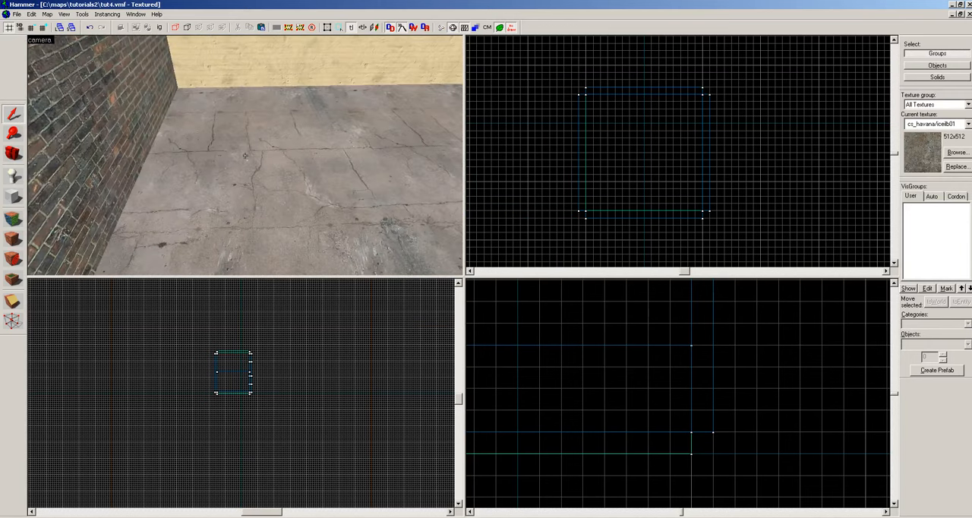
pyautogui.press('z')
pyautogui.hotkey('shift', 'e')
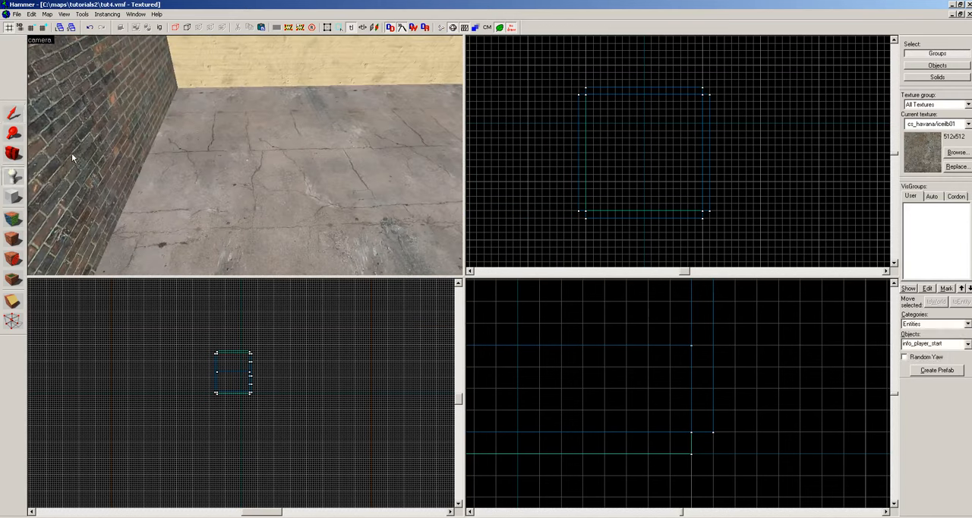
pyautogui.click(199, 116)
pyautogui.press('z')
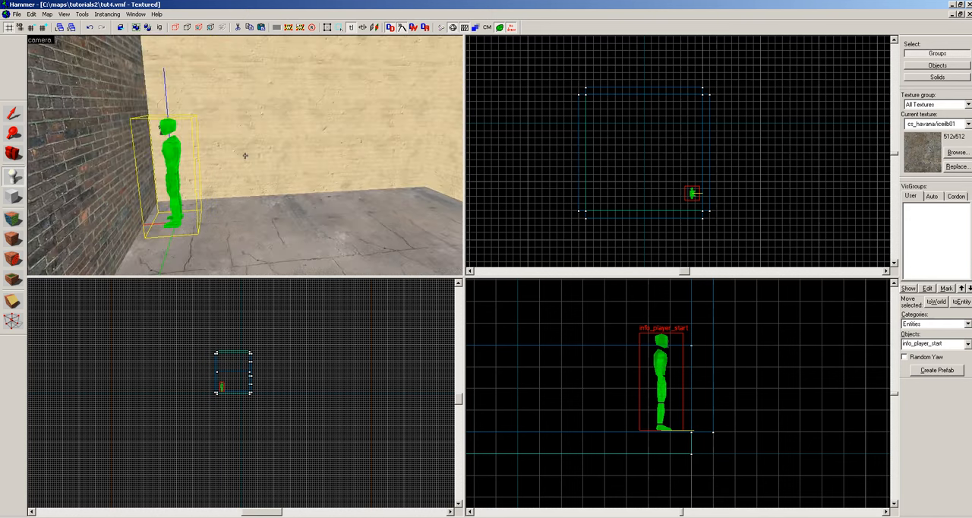
# Select the player start and check its object properties.
pyautogui.press('z')
pyautogui.hotkey('shift', 's')
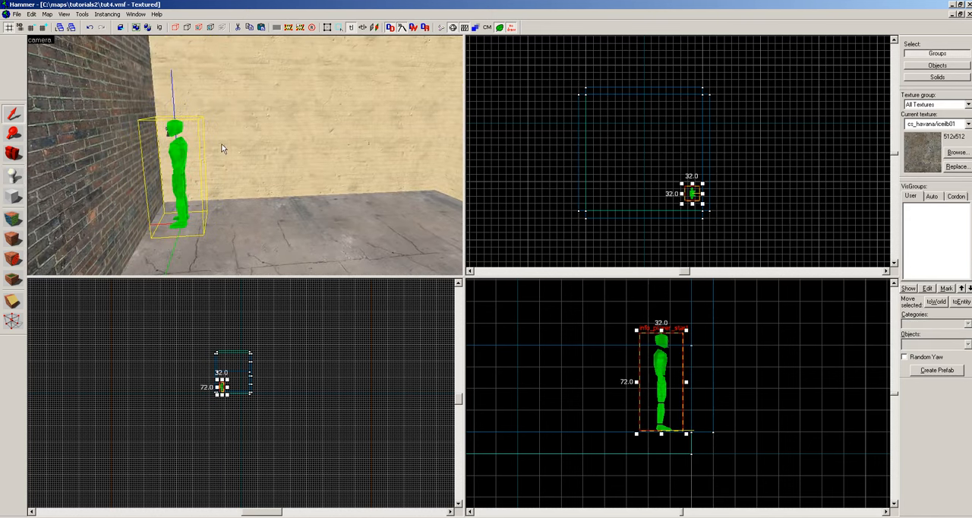
pyautogui.doubleClick(183, 154)
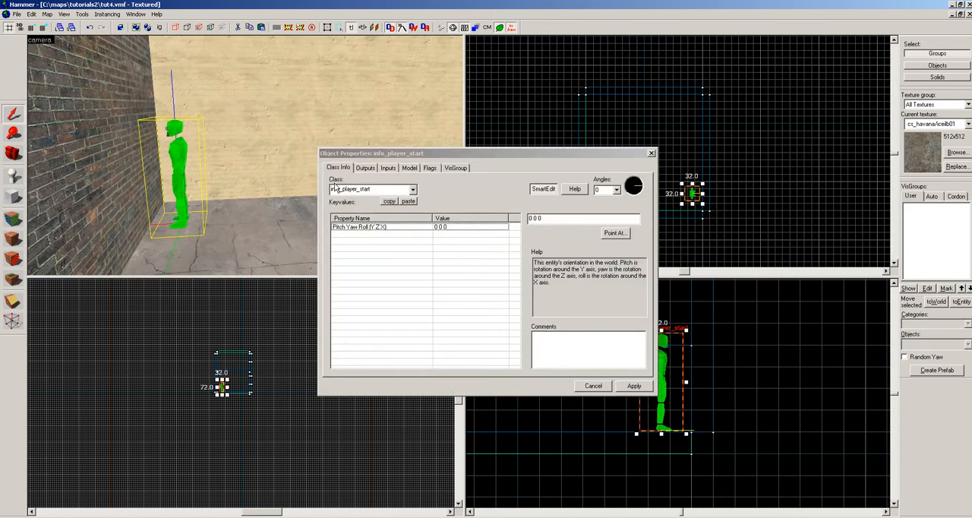
pyautogui.click(651, 154)
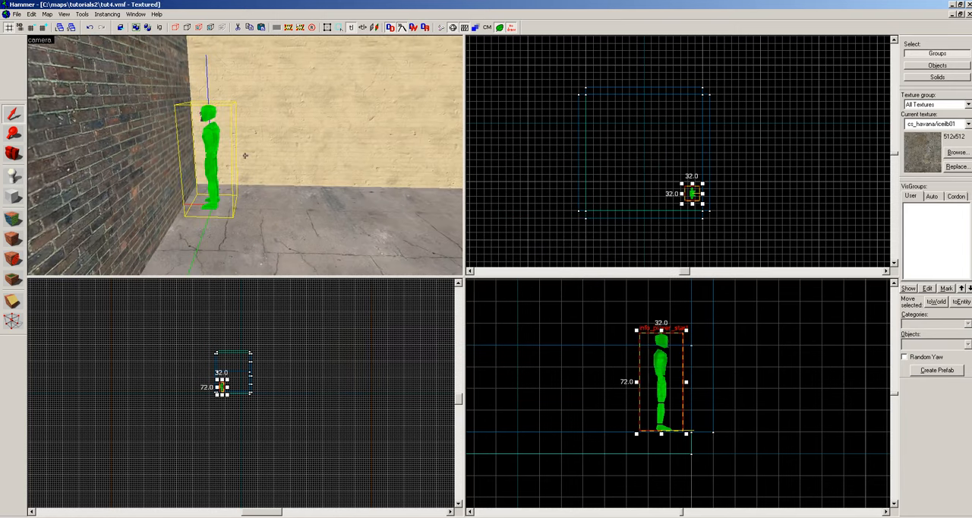
# Rotate the player start 90 degrees in the top view so it faces into the room, and deselect it.
pyautogui.press('z')
pyautogui.scroll(1, 704, 205)
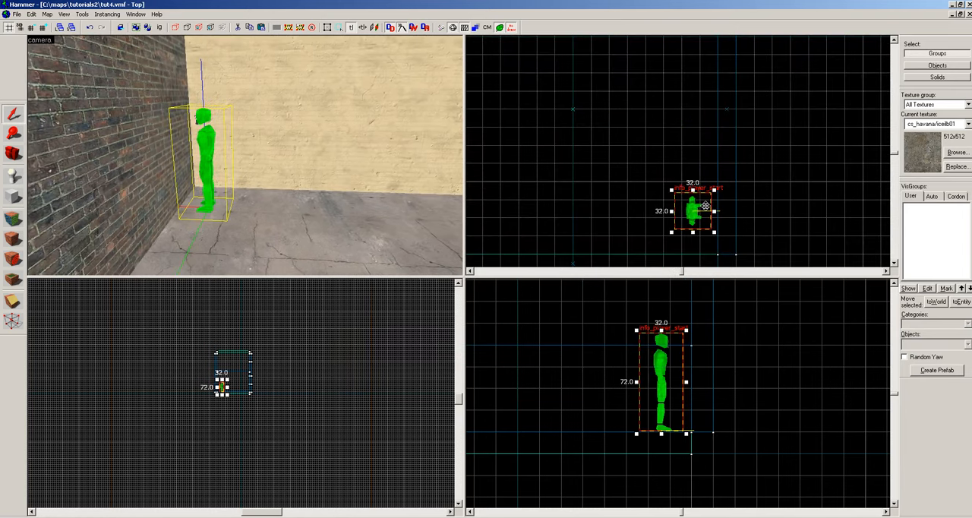
pyautogui.scroll(1, 705, 206)
pyautogui.click(692, 211)
pyautogui.click(690, 205)
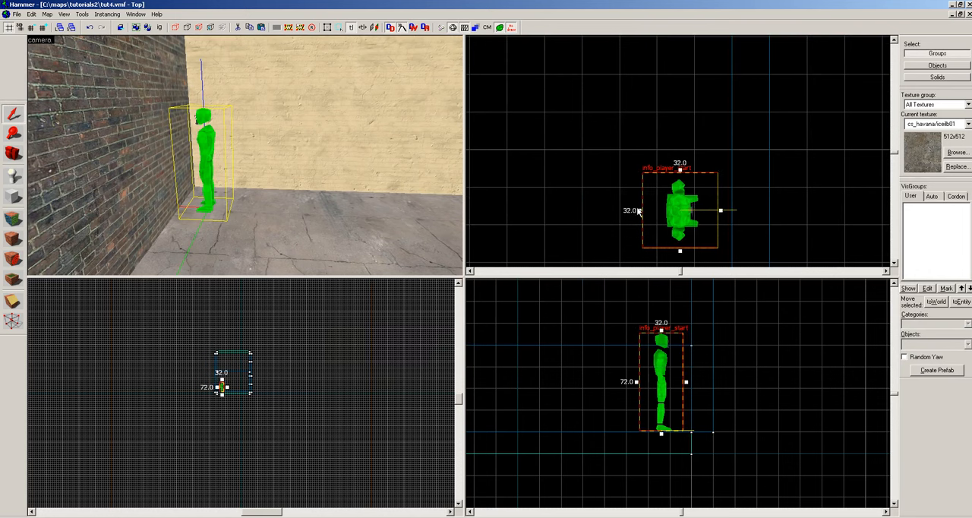
pyautogui.click(664, 196)
pyautogui.click(663, 196)
pyautogui.moveTo(639, 169); pyautogui.dragTo(641, 248)
pyautogui.press('Escape')
pyautogui.press('z')
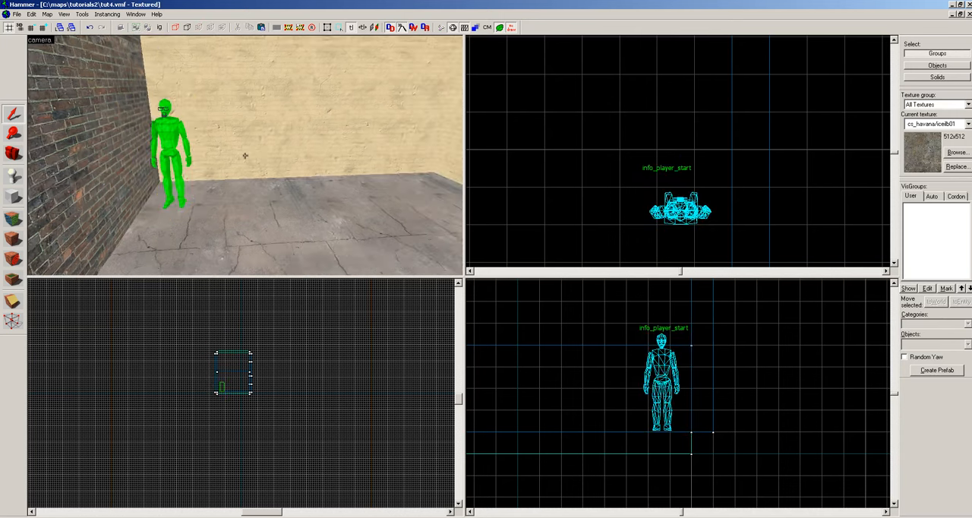
# Place a second entity on the floor beside the player start and change its class to ins_spawnpoint.
pyautogui.press('z')
pyautogui.click(13, 175)
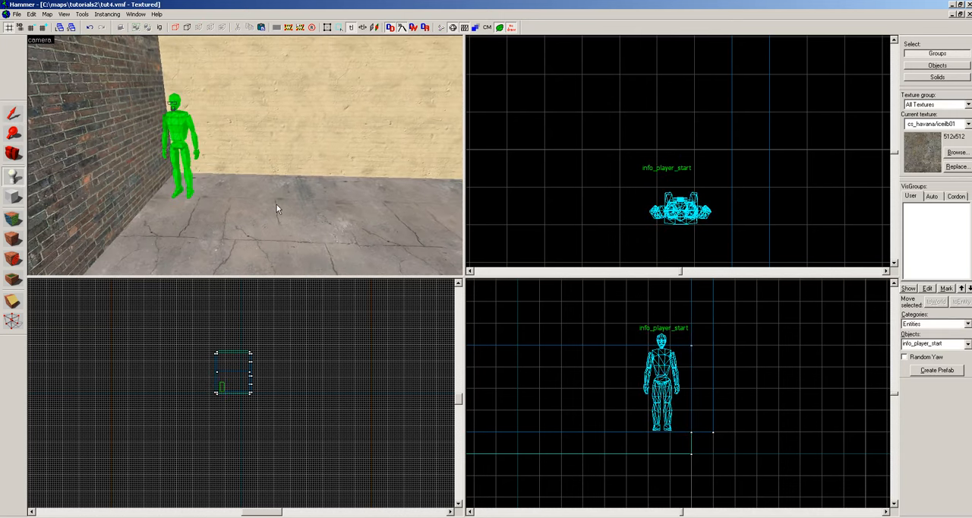
pyautogui.click(245, 200)
pyautogui.hotkey('alt', 'Return')
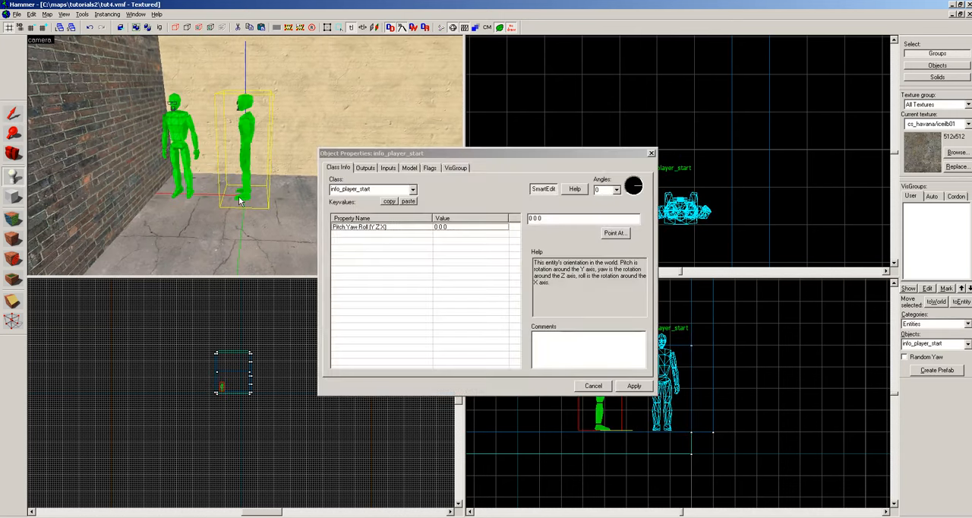
pyautogui.doubleClick(377, 189)
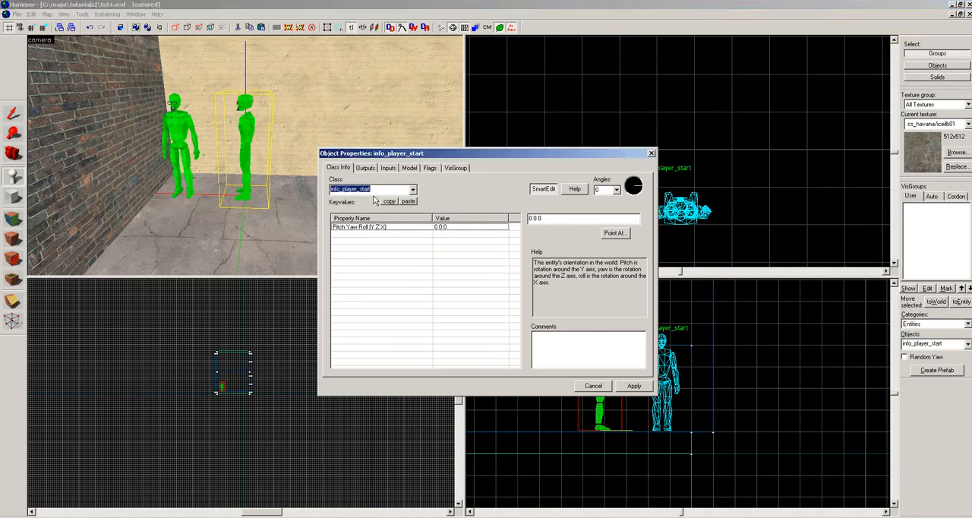
pyautogui.write('ins_s')
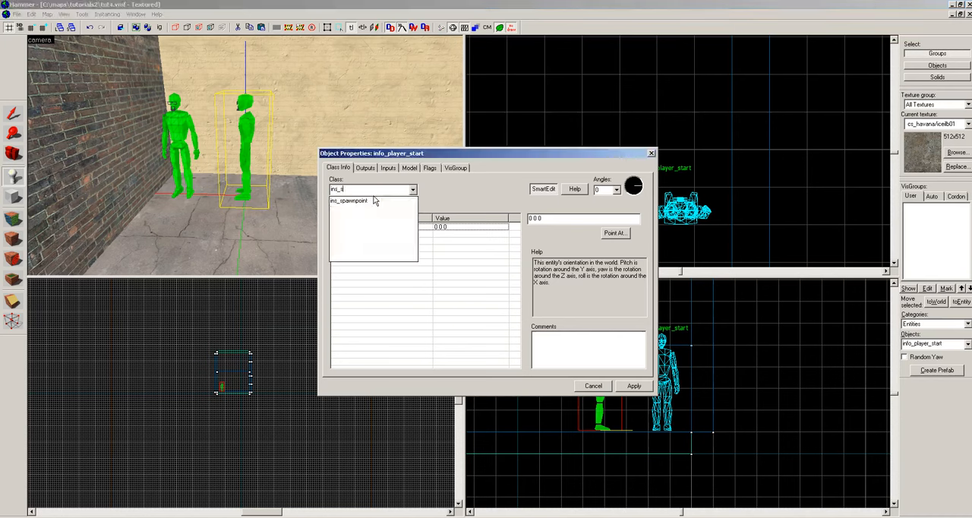
pyautogui.click(374, 200)
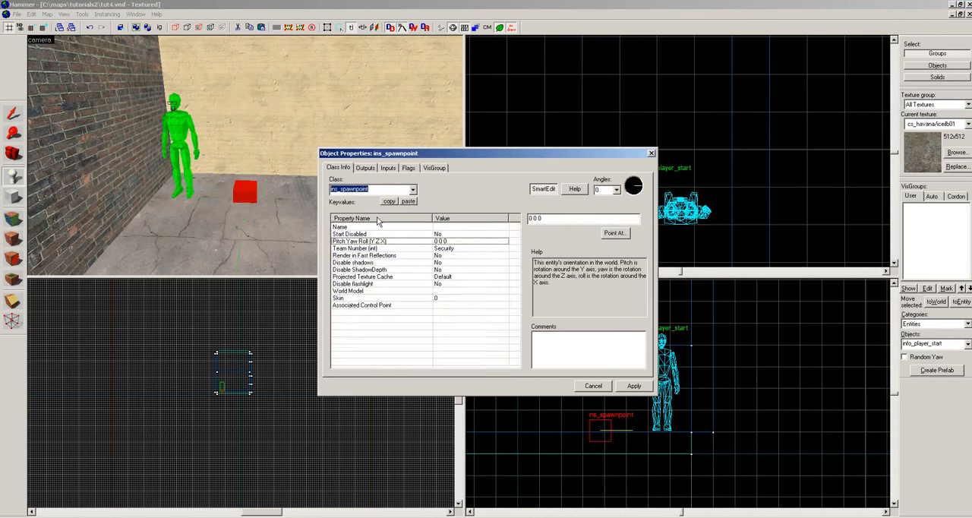
# Assign the world model characters/security_light.mdl to the Security team's ins_spawnpoint and apply its properties.
pyautogui.click(446, 249)
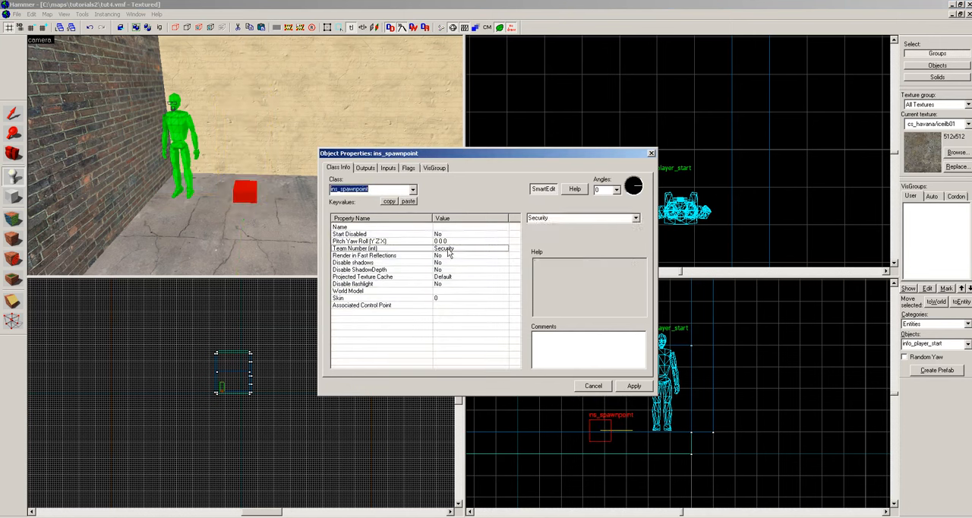
pyautogui.click(371, 291)
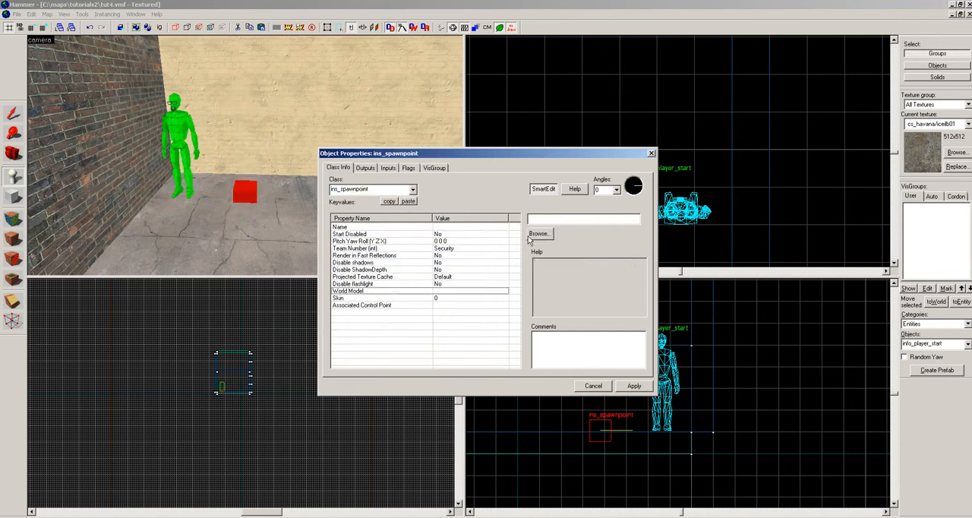
pyautogui.click(534, 235)
pyautogui.click(215, 297)
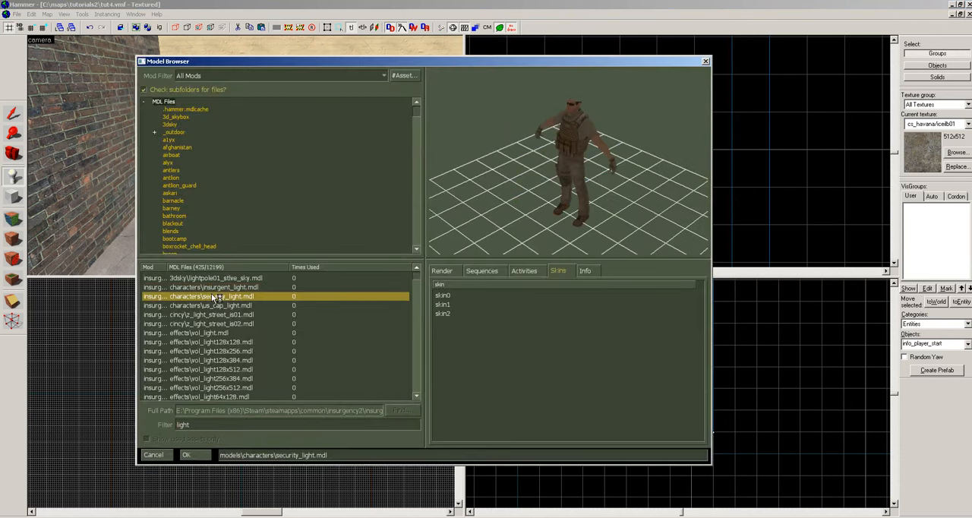
pyautogui.click(189, 454)
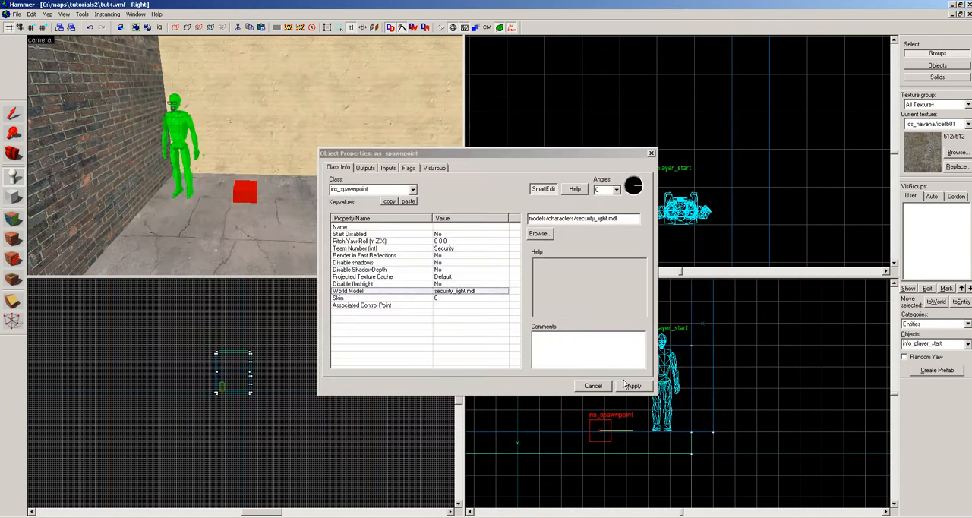
pyautogui.click(631, 386)
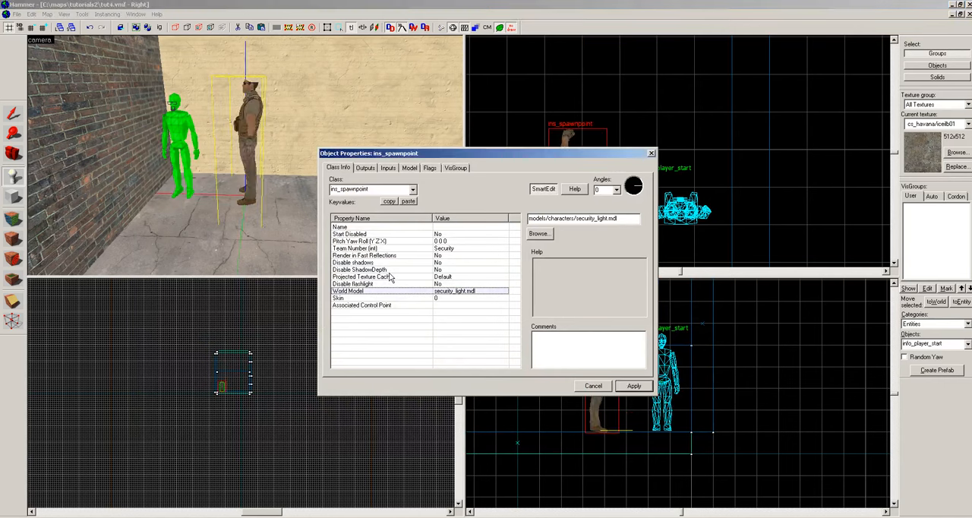
pyautogui.click(651, 153)
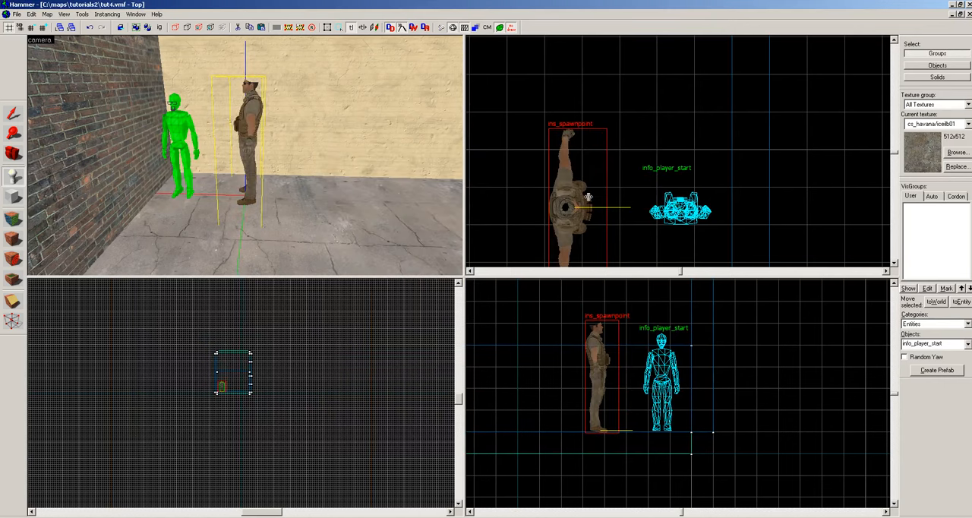
# Rotate the Security spawnpoint in the top view so it faces diagonally into the room, and deselect it.
pyautogui.hotkey('shift', 's')
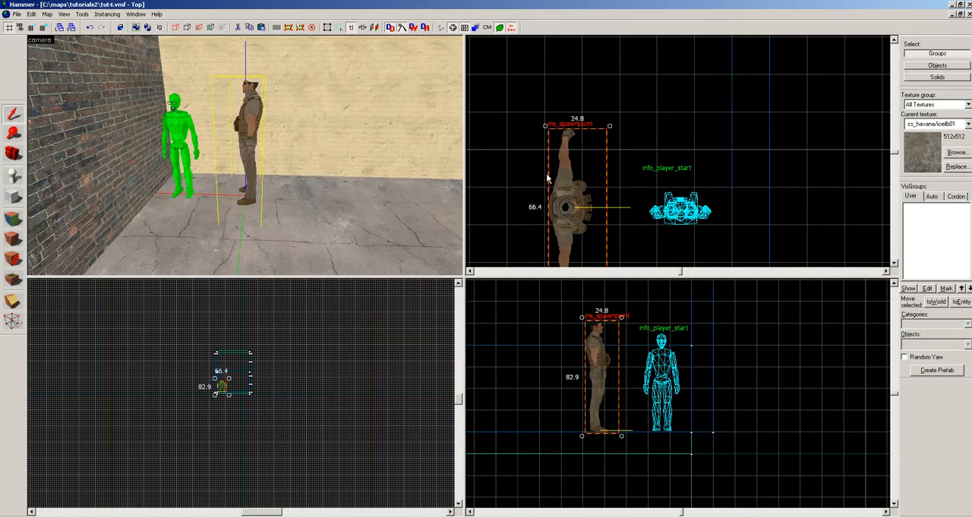
pyautogui.click(548, 130)
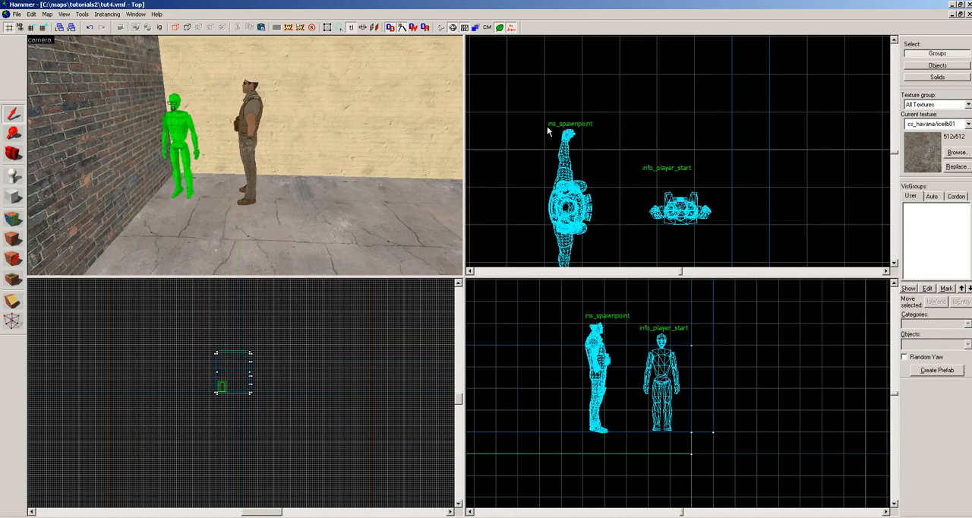
pyautogui.click(243, 103)
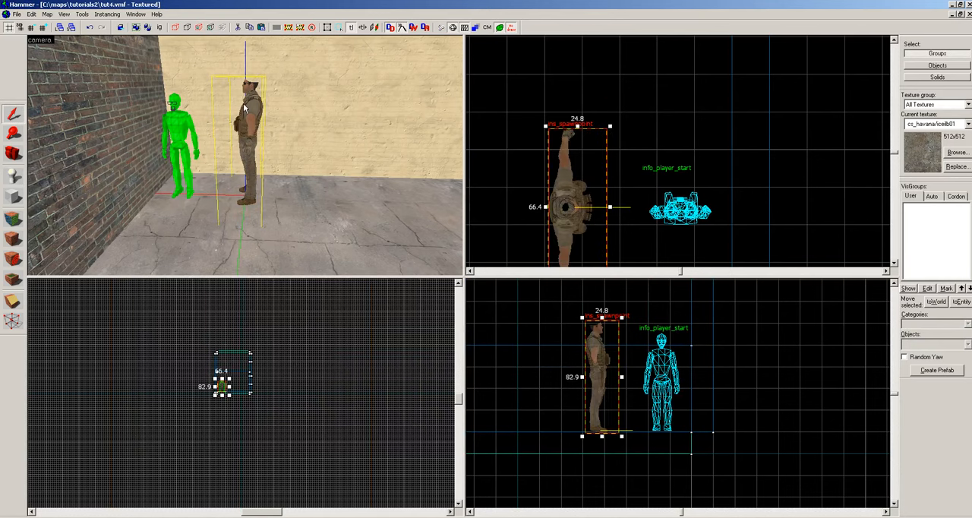
pyautogui.click(575, 168)
pyautogui.moveTo(610, 126); pyautogui.dragTo(491, 221)
pyautogui.press('Escape')
pyautogui.press('z')
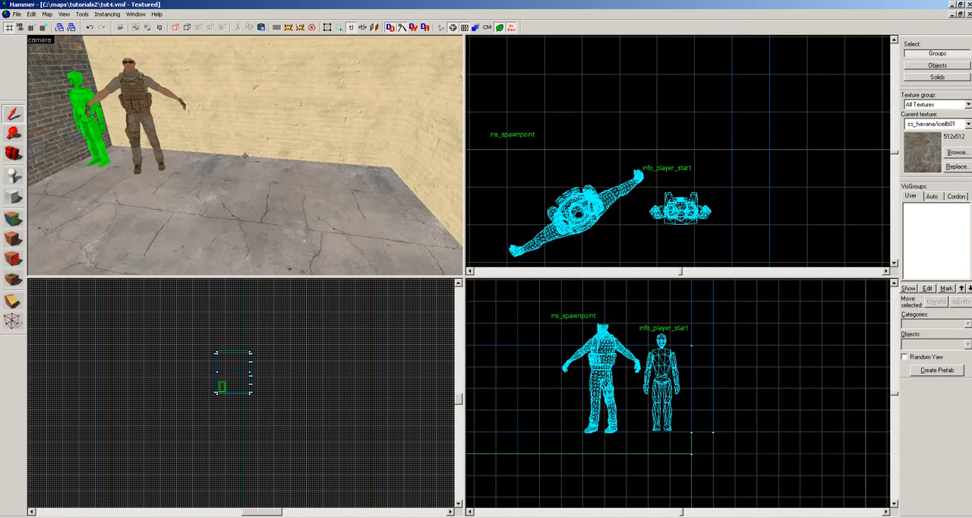
# Place another entity on the floor beside the Security spawnpoint and change its class to ins_spawnpoint, keeping its properties open.
pyautogui.click(13, 176)
pyautogui.click(256, 189)
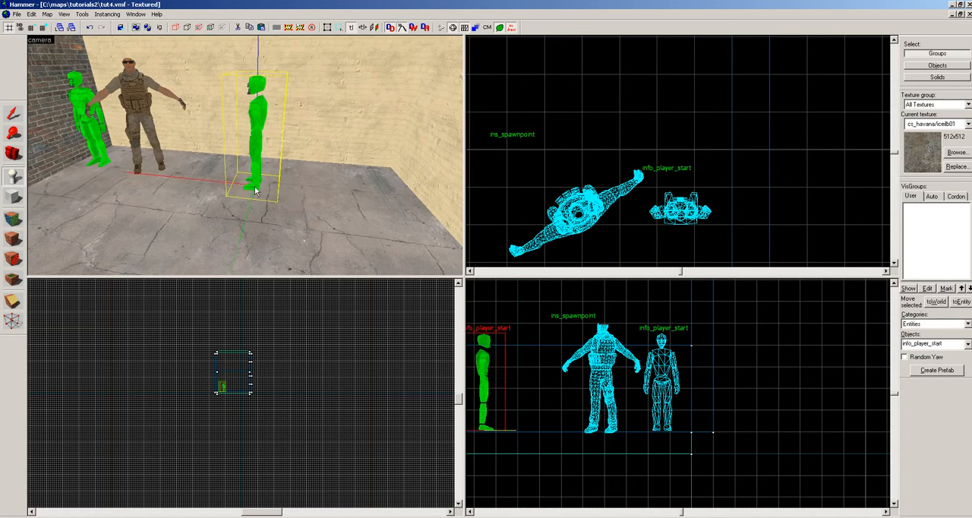
pyautogui.hotkey('alt', 'Return')
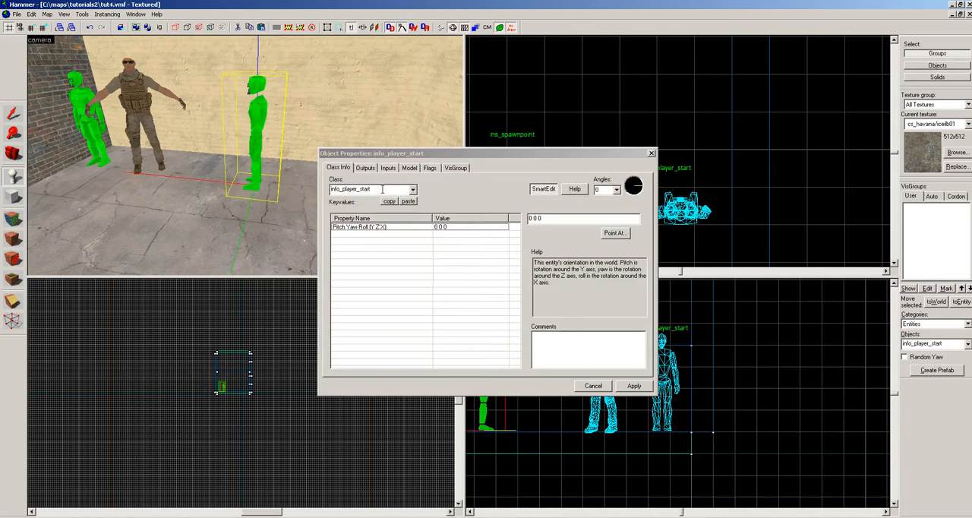
pyautogui.doubleClick(382, 189)
pyautogui.write('ins')
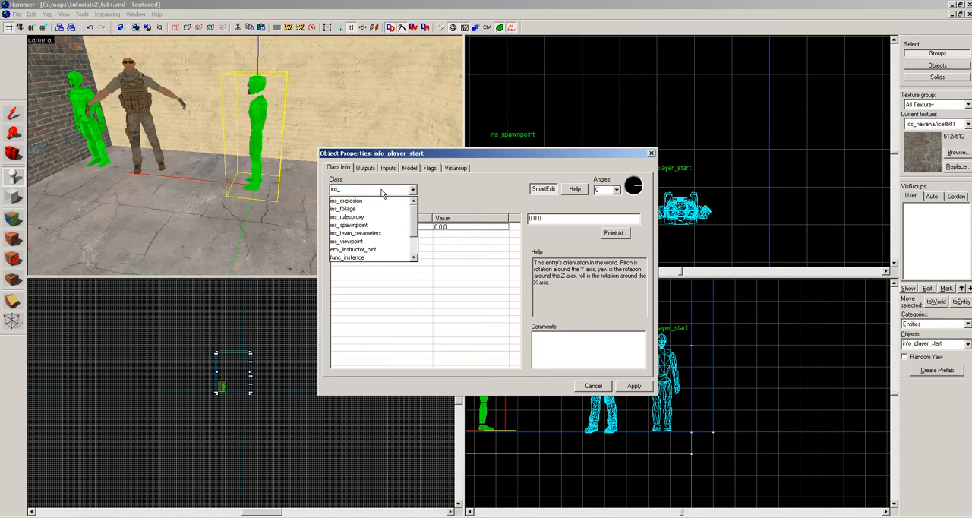
pyautogui.write('_sp')
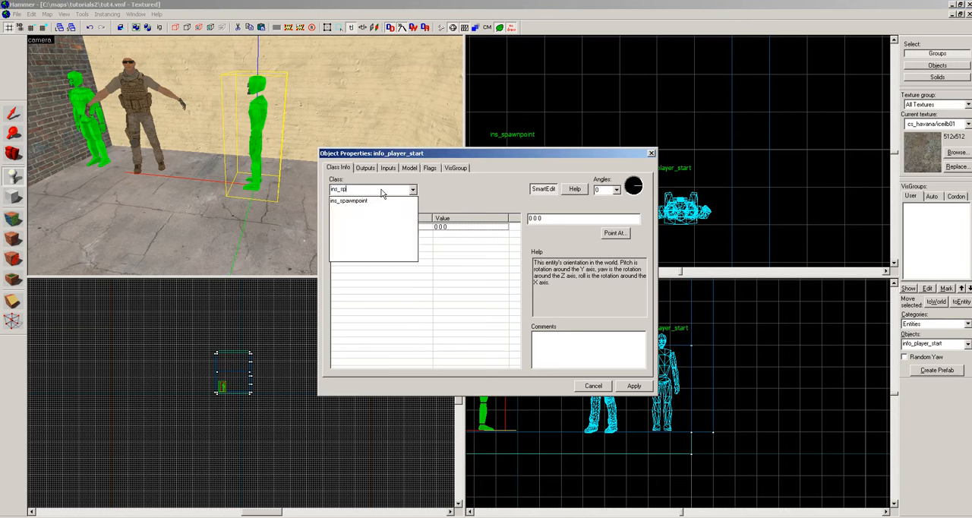
pyautogui.press('Return')
pyautogui.scroll(1, 382, 189)
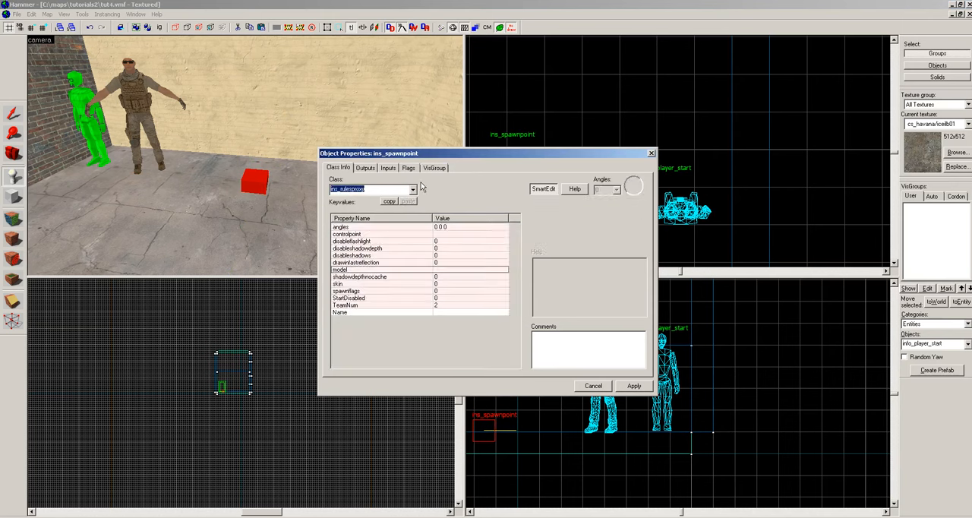
pyautogui.click(259, 188)
pyautogui.press('Escape')
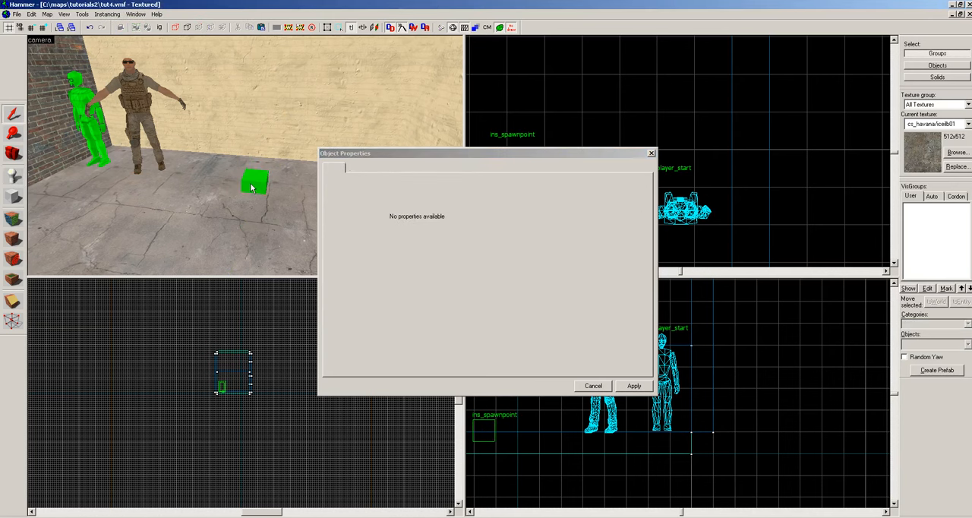
pyautogui.click(252, 188)
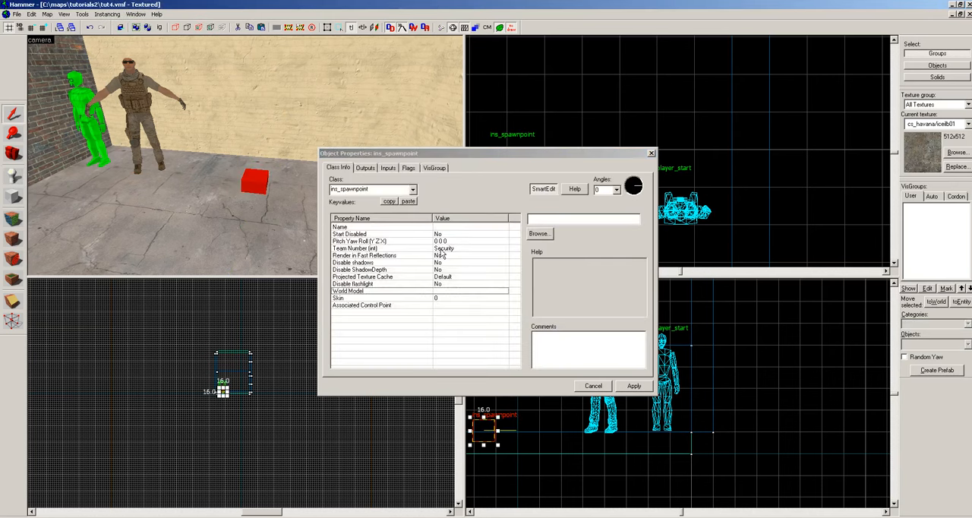
# Set the new spawnpoint's team to Insurgents.
pyautogui.click(440, 249)
pyautogui.click(634, 218)
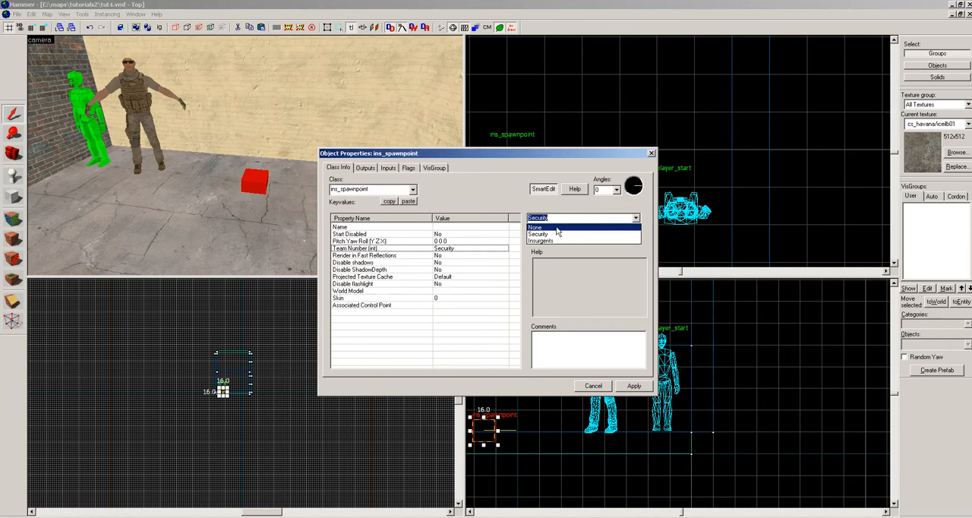
pyautogui.click(554, 241)
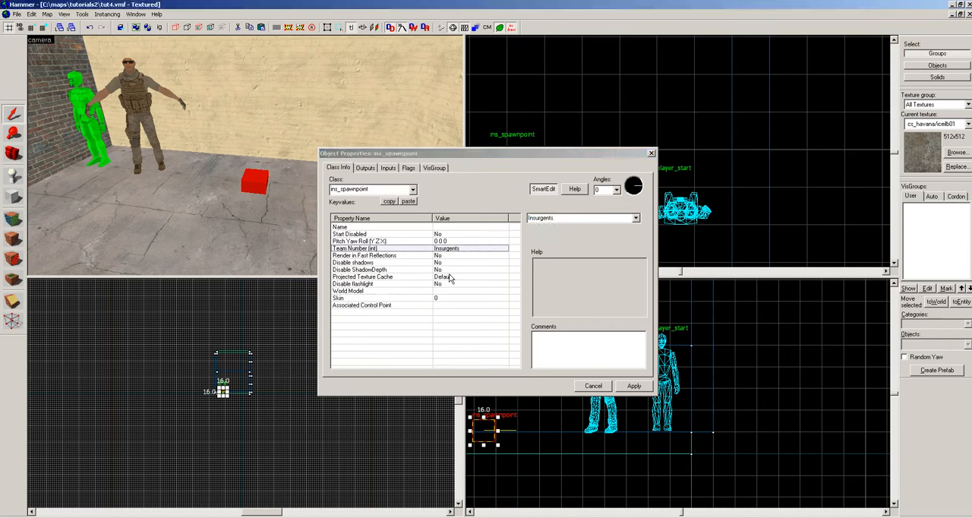
# Assign the world model characters/insurgent_light.mdl to the Insurgents ins_spawnpoint, apply it and close the properties.
pyautogui.click(429, 287)
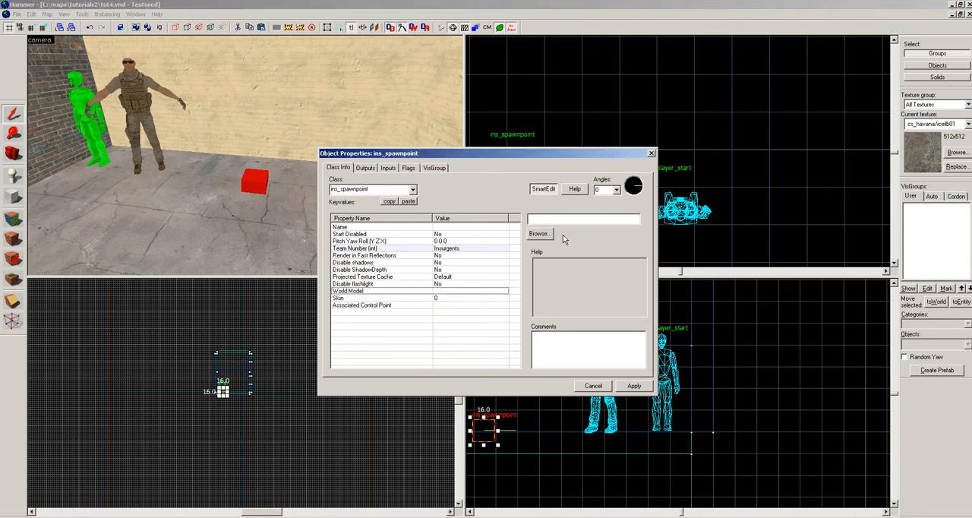
pyautogui.click(558, 235)
pyautogui.click(221, 425)
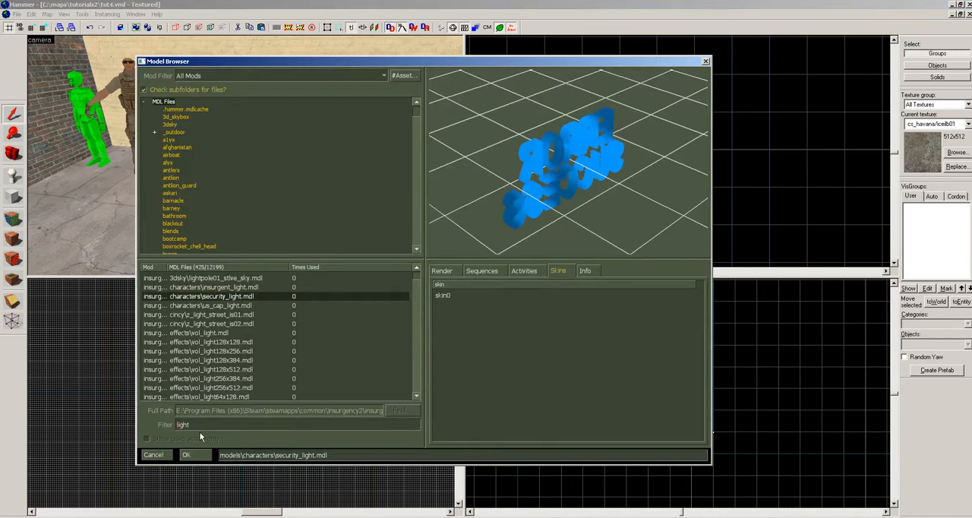
pyautogui.click(213, 288)
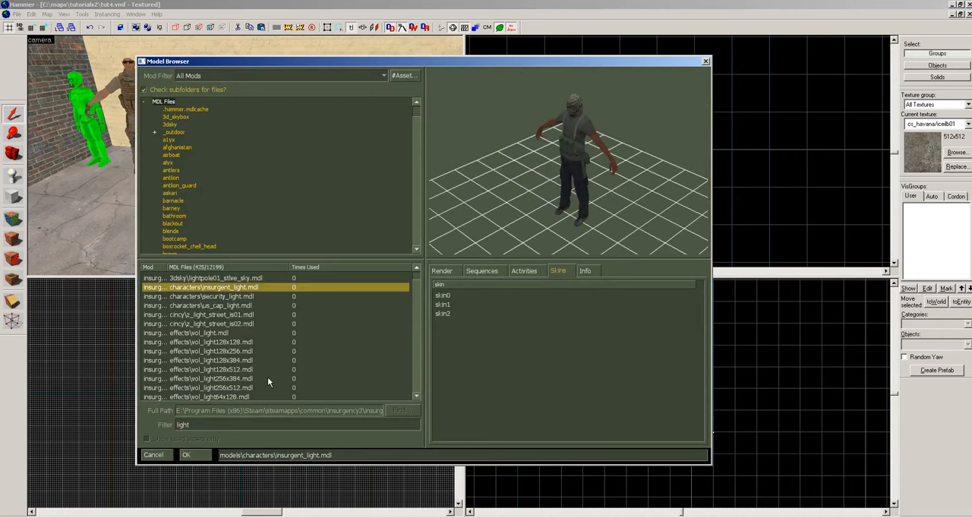
pyautogui.click(200, 454)
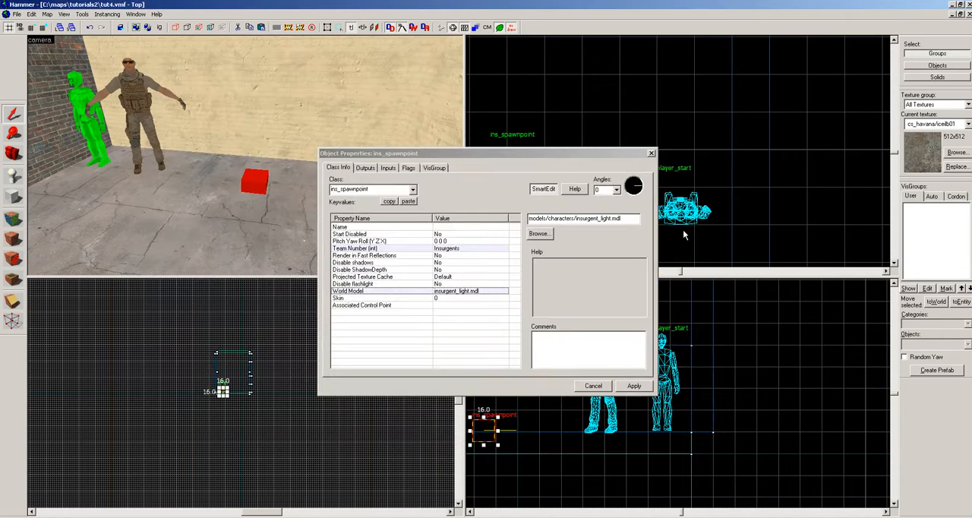
pyautogui.click(634, 386)
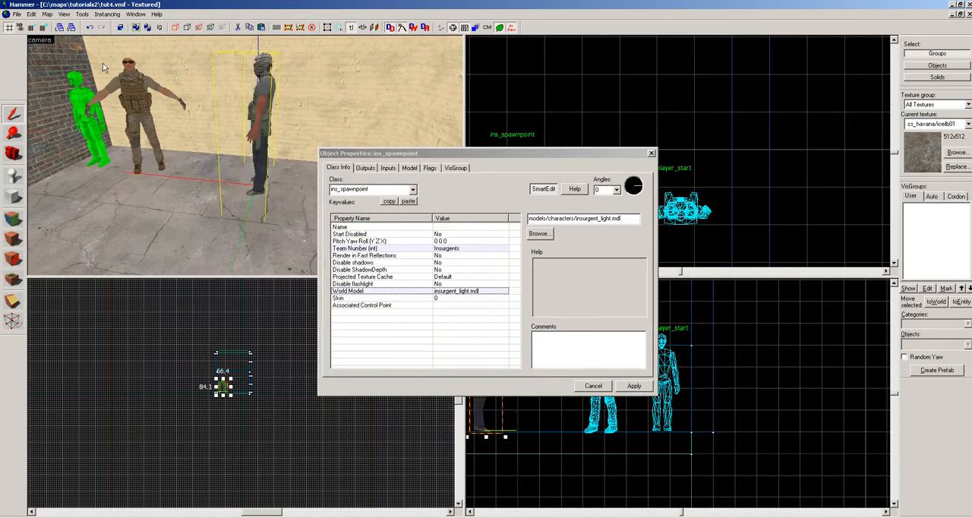
pyautogui.click(650, 153)
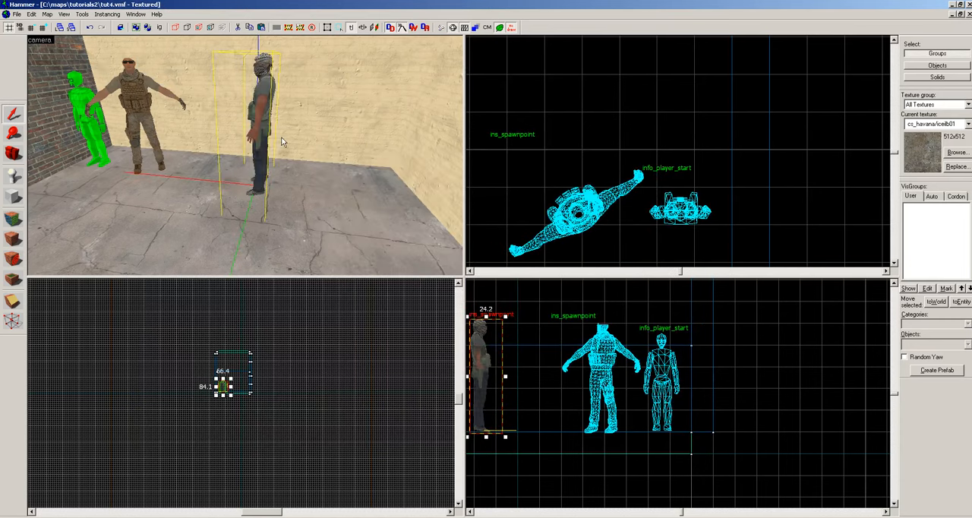
# Rotate the Insurgents spawnpoint in the top view so it faces diagonally into the room, and deselect it.
pyautogui.press('Escape')
pyautogui.click(263, 130)
pyautogui.scroll(-3, 592, 149)
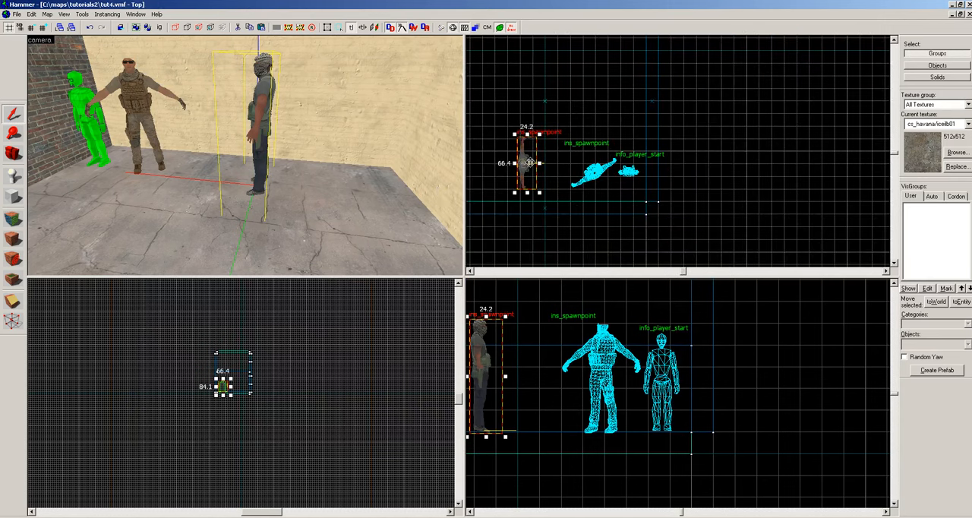
pyautogui.click(530, 162)
pyautogui.moveTo(539, 192); pyautogui.dragTo(503, 144)
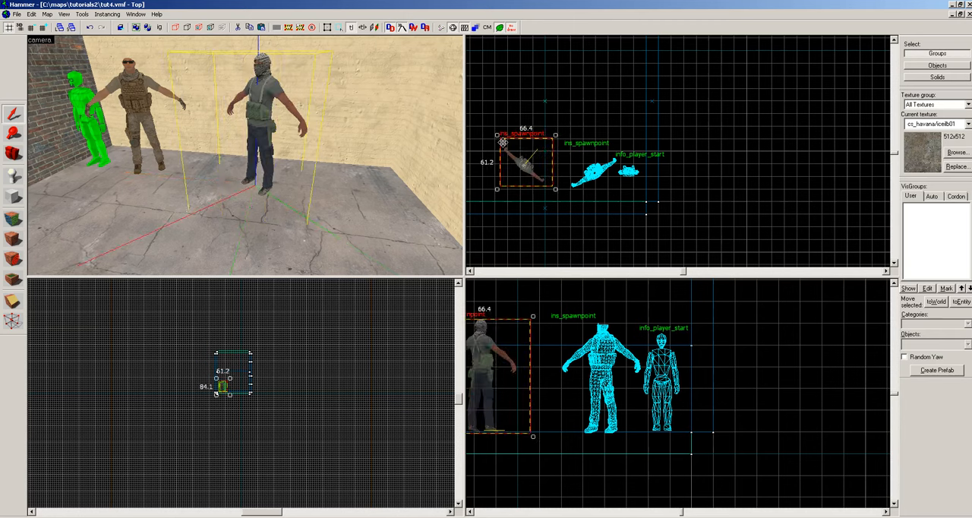
pyautogui.press('Escape')
# Look over the player start and the two team spawnpoint models from several angles in the camera view.
pyautogui.press('z')
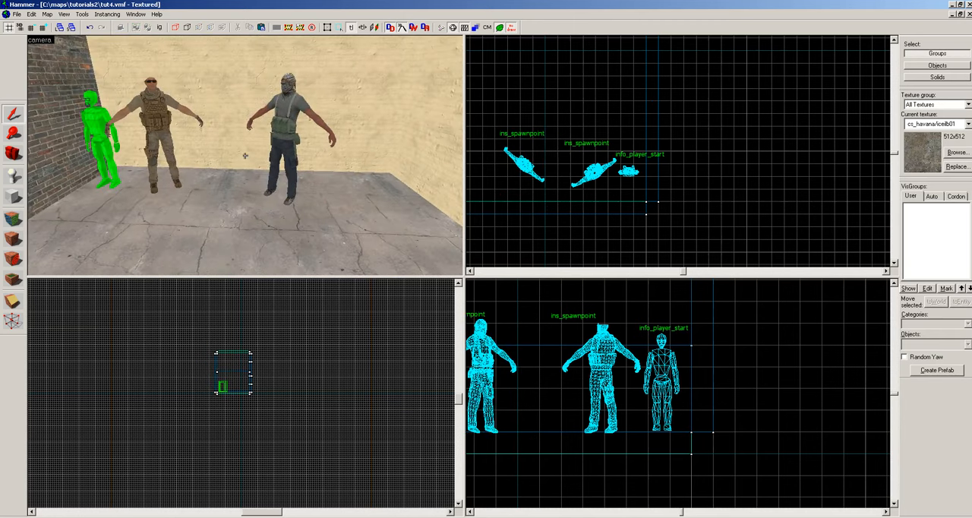
pyautogui.press('z')
pyautogui.press('z')
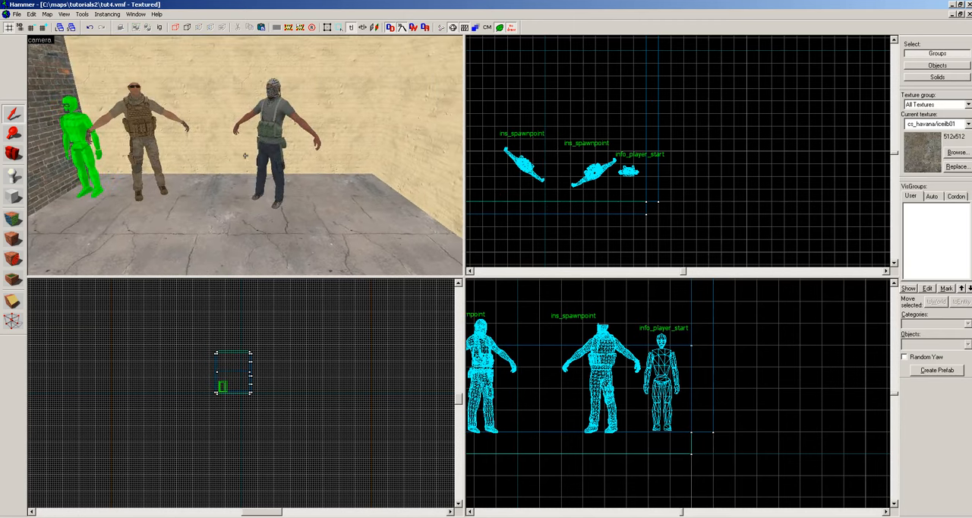
pyautogui.press('z')
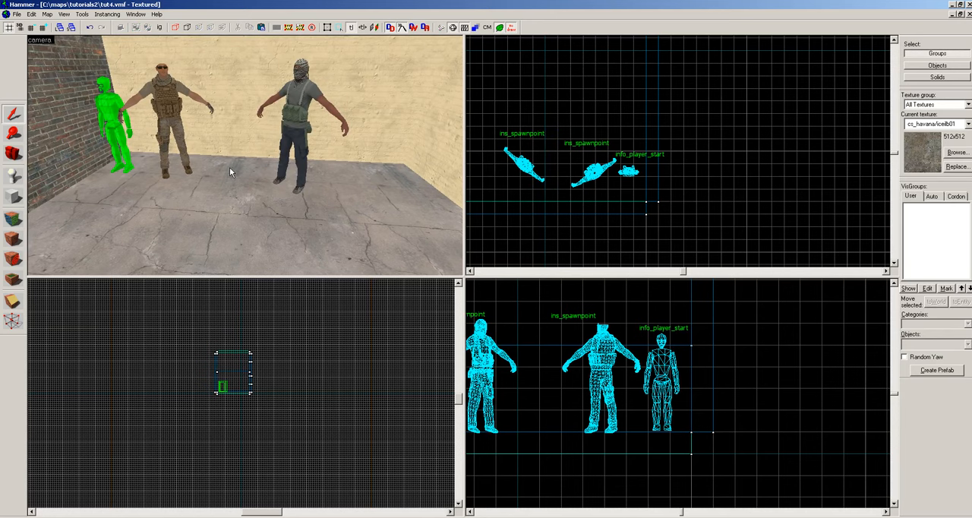
pyautogui.press('z')
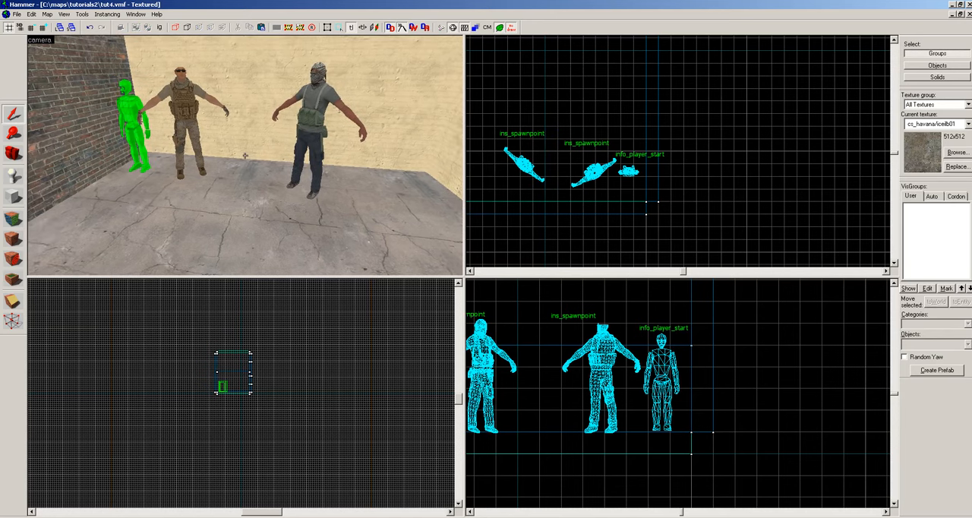
pyautogui.press('z')
# Place another info_player_start entity on the open floor in front of the two team spawnpoints.
pyautogui.press('z')
pyautogui.press('z')
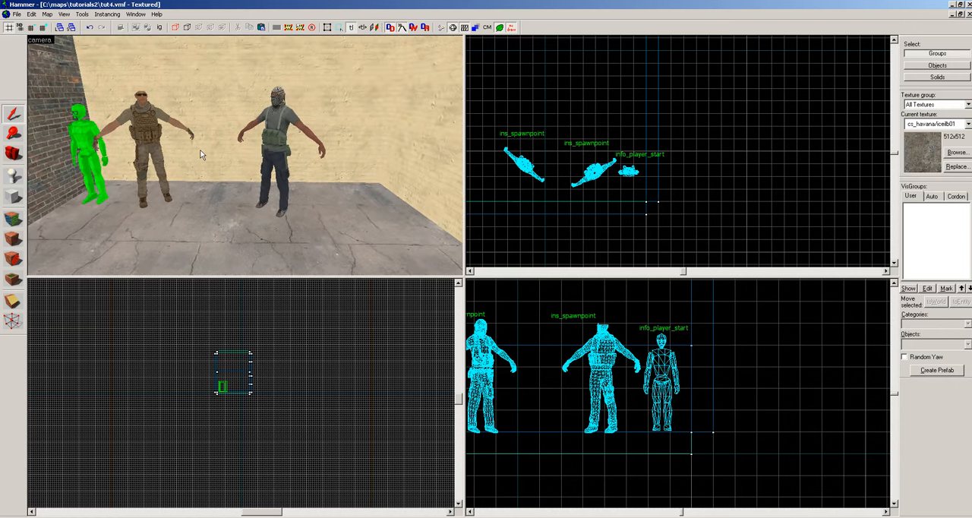
pyautogui.press('z')
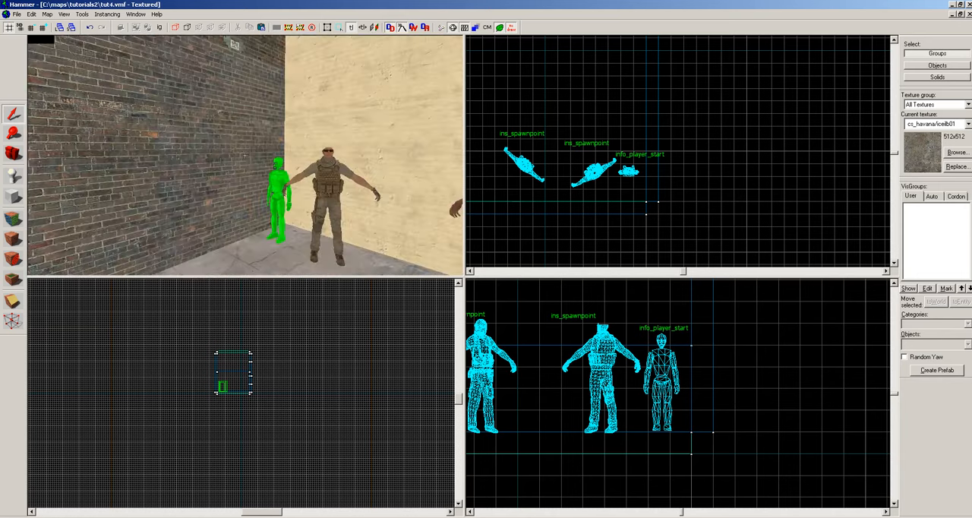
pyautogui.press('z')
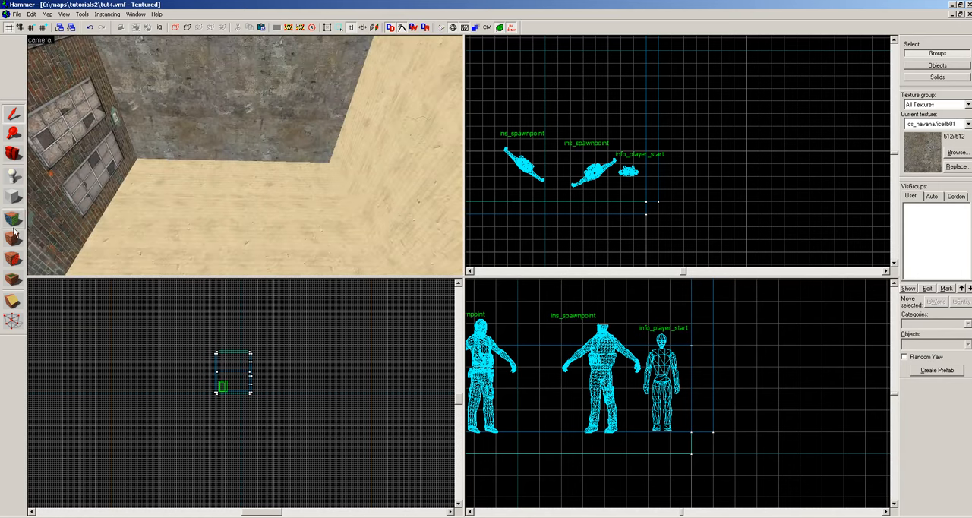
pyautogui.click(14, 177)
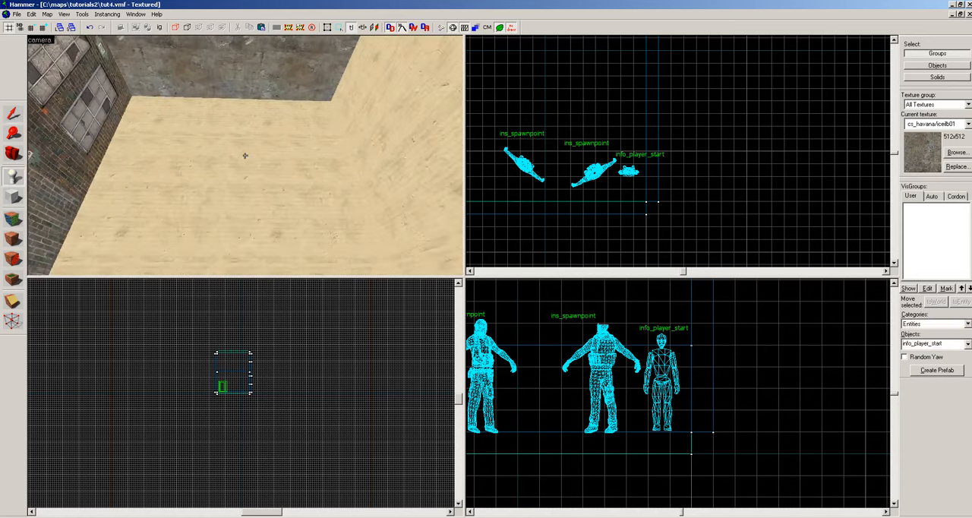
pyautogui.press('z')
pyautogui.click(258, 137)
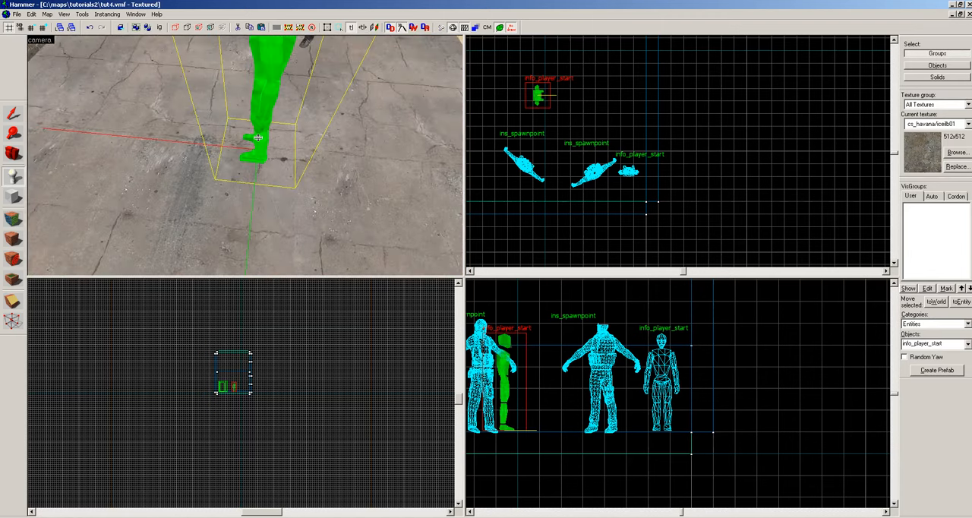
pyautogui.press('z')
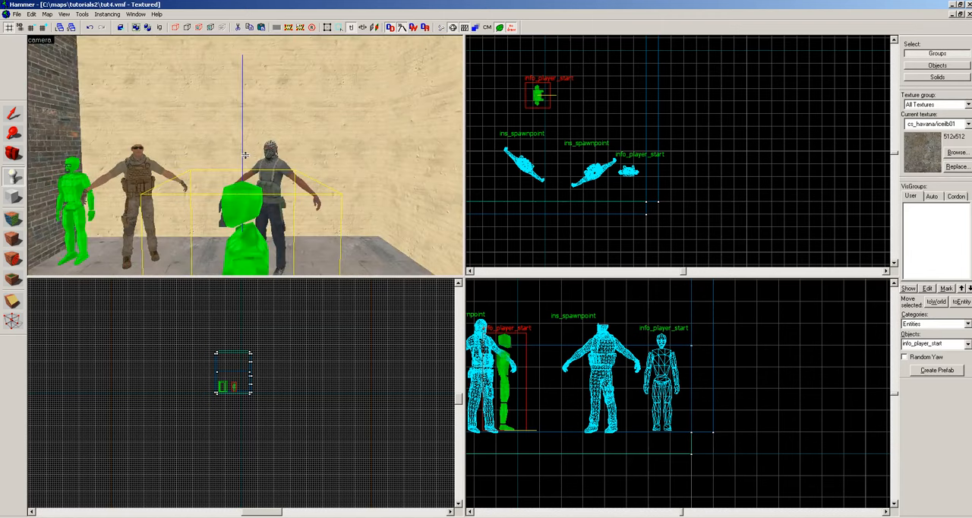
# Change the new entity's class to light, close its properties and deselect it.
pyautogui.hotkey('alt', 'Return')
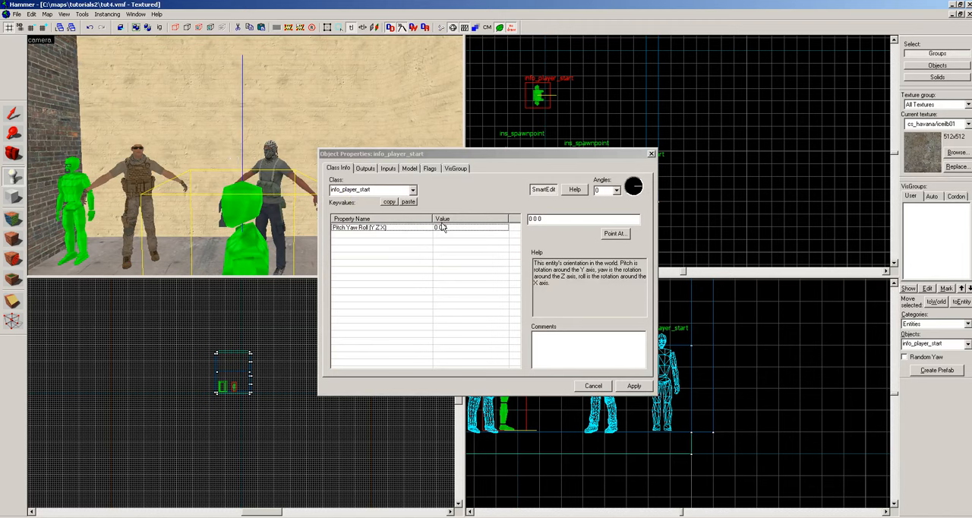
pyautogui.click(387, 192)
pyautogui.doubleClick(387, 191)
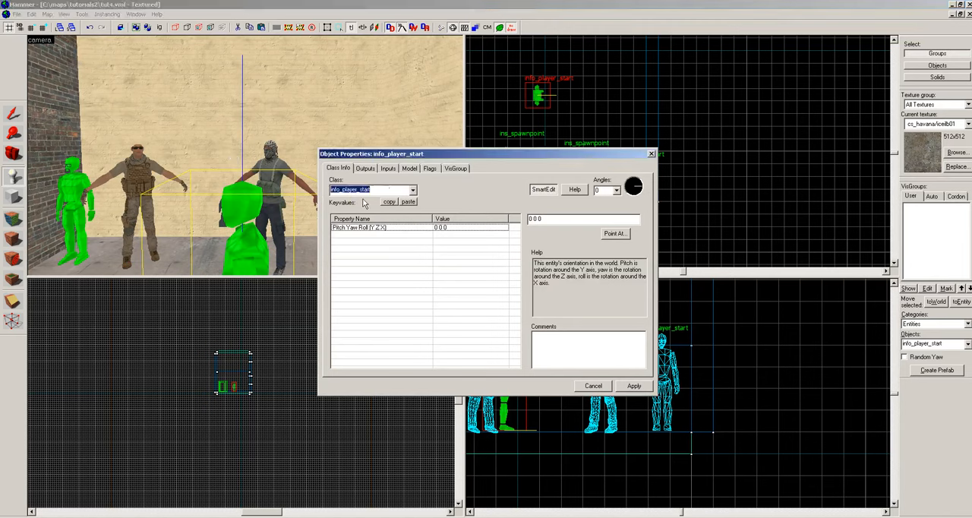
pyautogui.write('light')
pyautogui.click(363, 202)
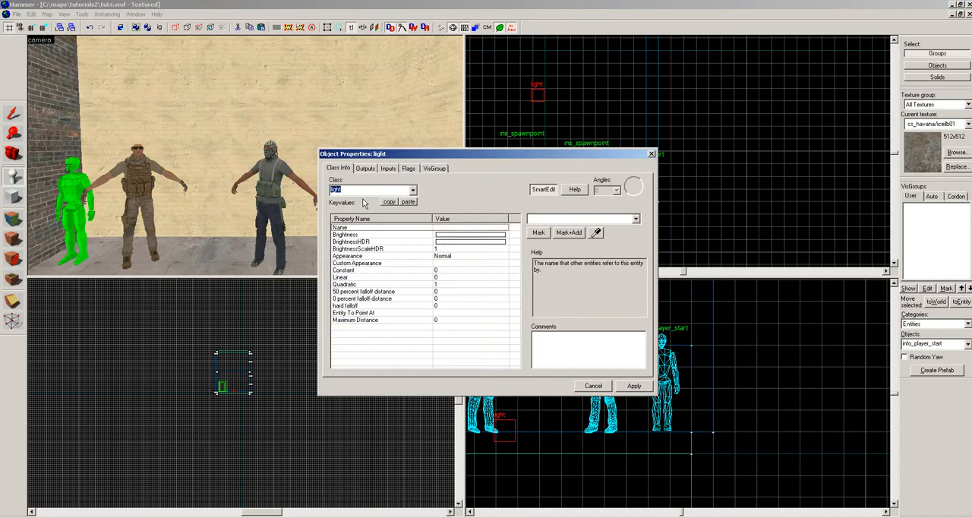
pyautogui.click(651, 154)
pyautogui.press('z')
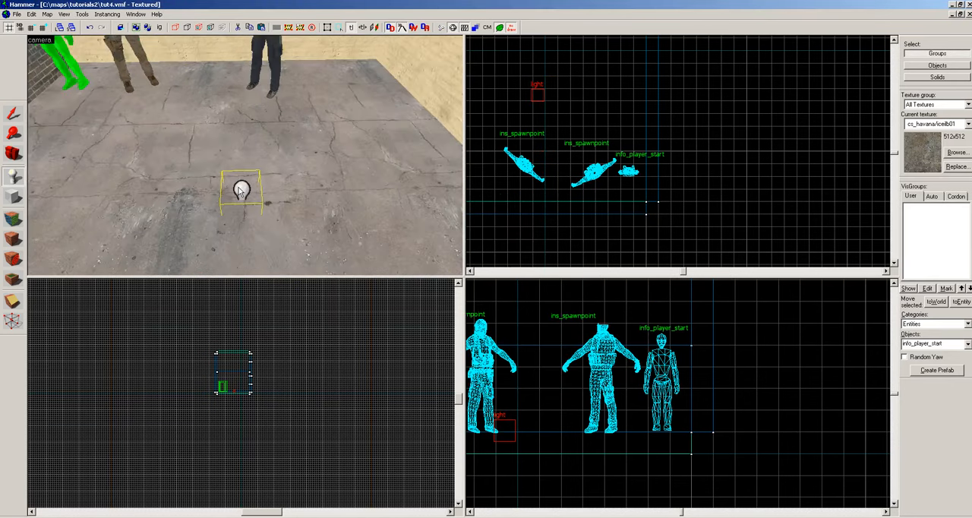
pyautogui.press('Escape')
pyautogui.press('Escape')
pyautogui.click(239, 191)
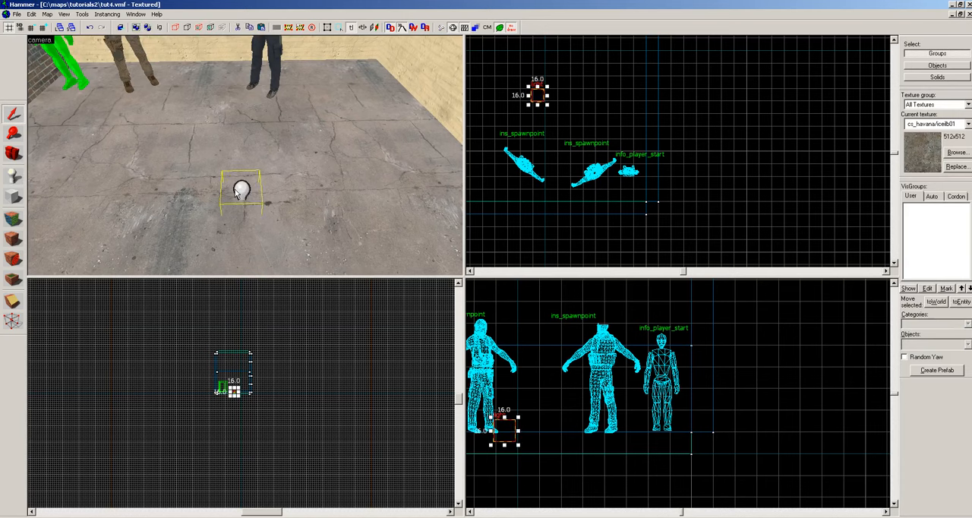
pyautogui.doubleClick(240, 191)
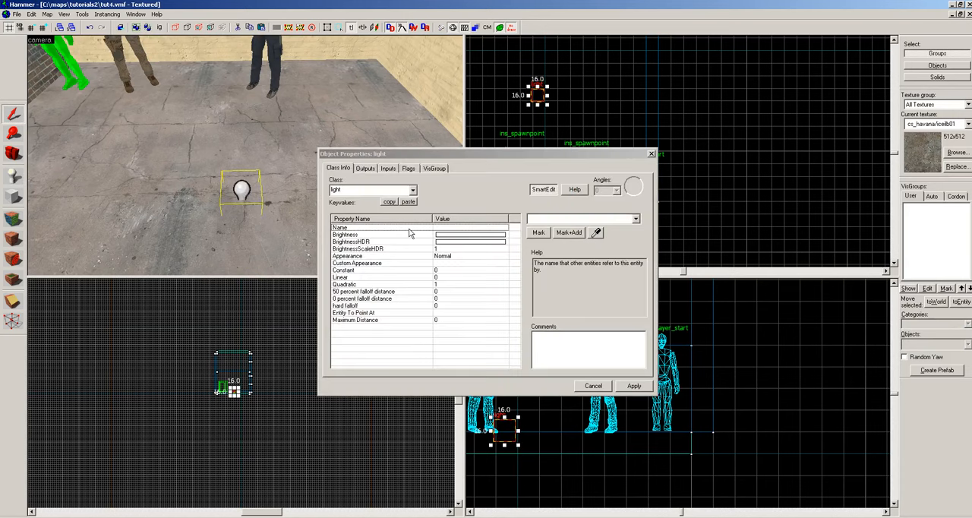
pyautogui.click(443, 237)
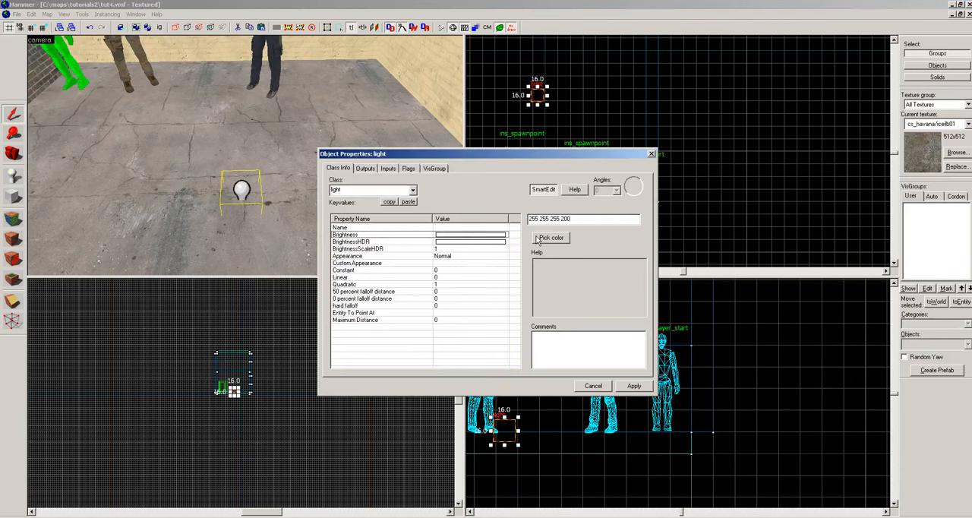
pyautogui.click(539, 238)
pyautogui.click(505, 221)
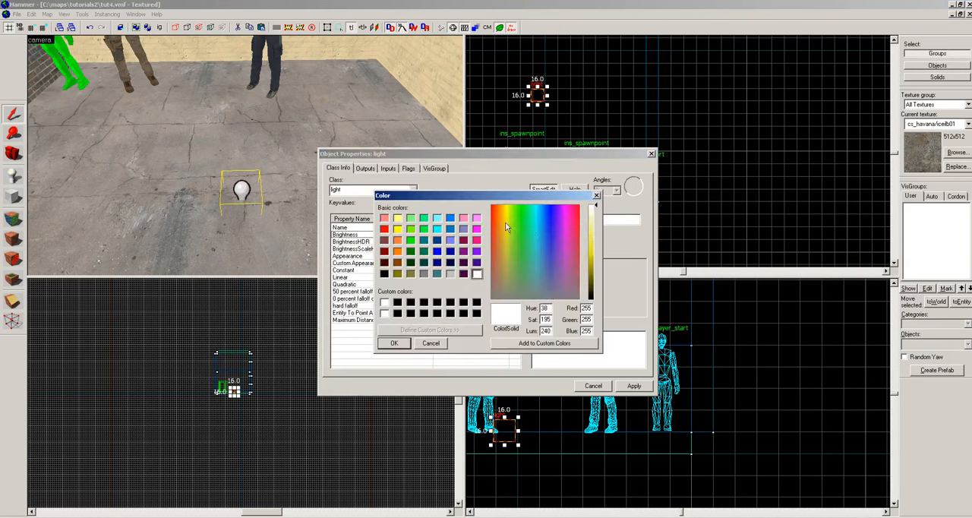
pyautogui.click(591, 251)
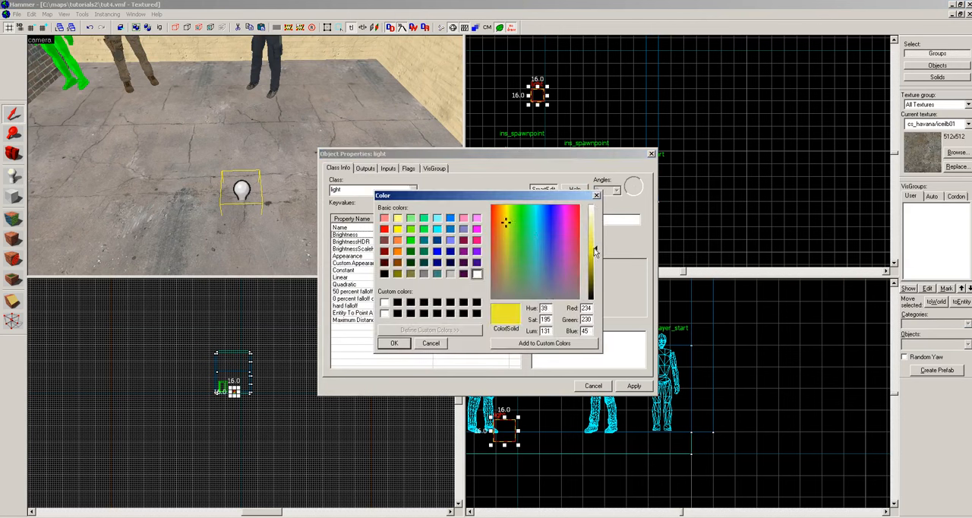
pyautogui.moveTo(595, 251)
pyautogui.mouseDown()
pyautogui.moveTo(595, 229)
pyautogui.moveTo(595, 243)
pyautogui.mouseUp()
pyautogui.click(393, 343)
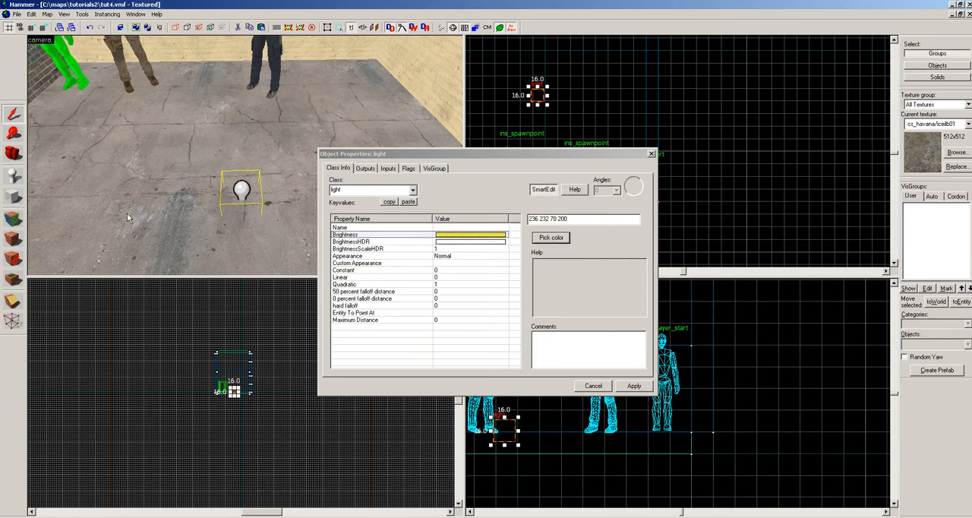
pyautogui.click(635, 386)
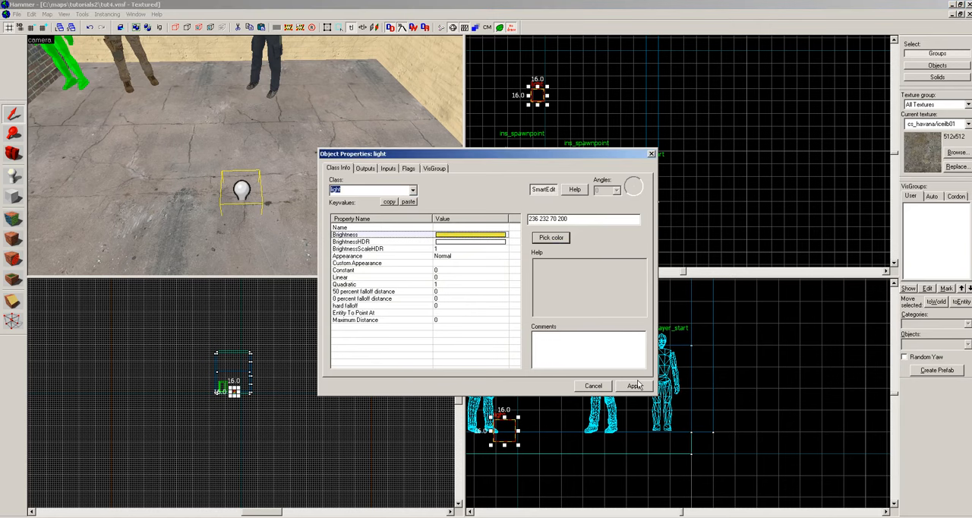
pyautogui.click(635, 386)
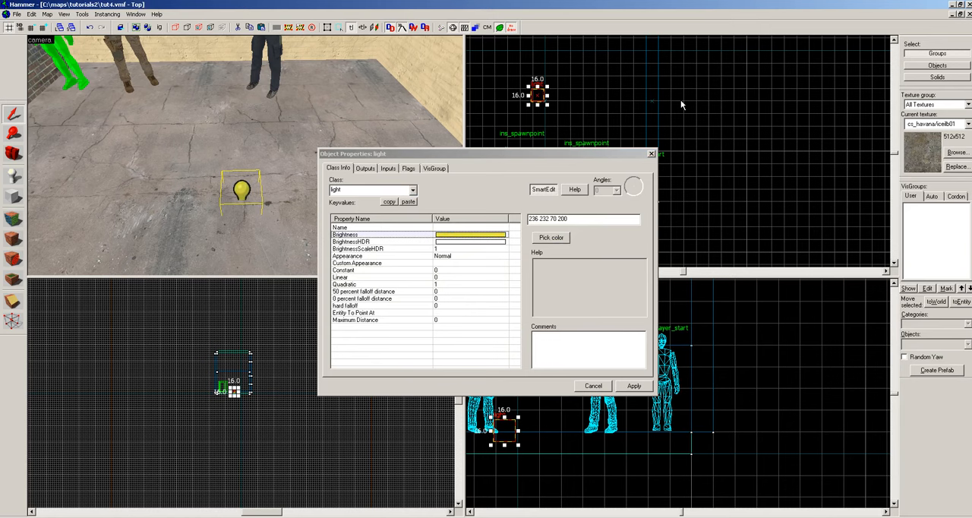
pyautogui.click(650, 155)
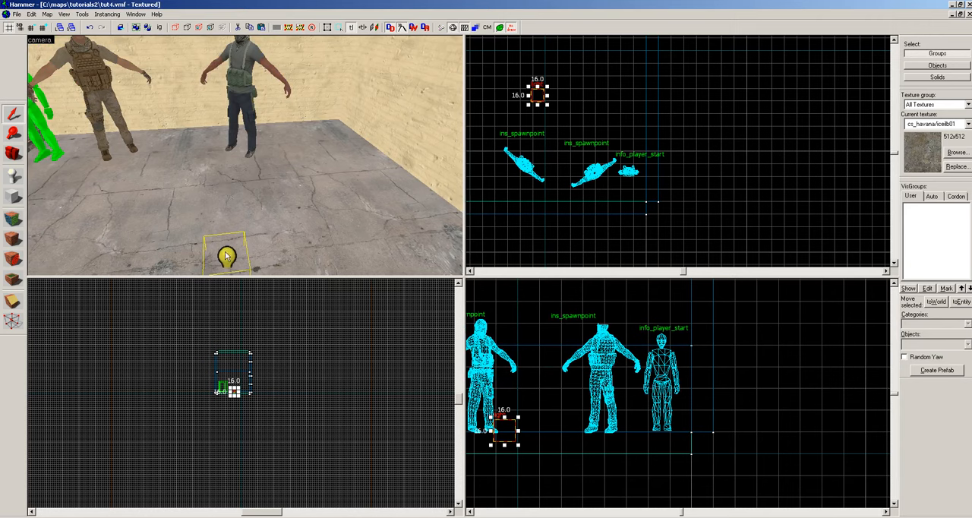
# Relocate the yellow light from the floor to the room's ceiling by cutting and pasting it, and deselect it.
pyautogui.press('Delete')
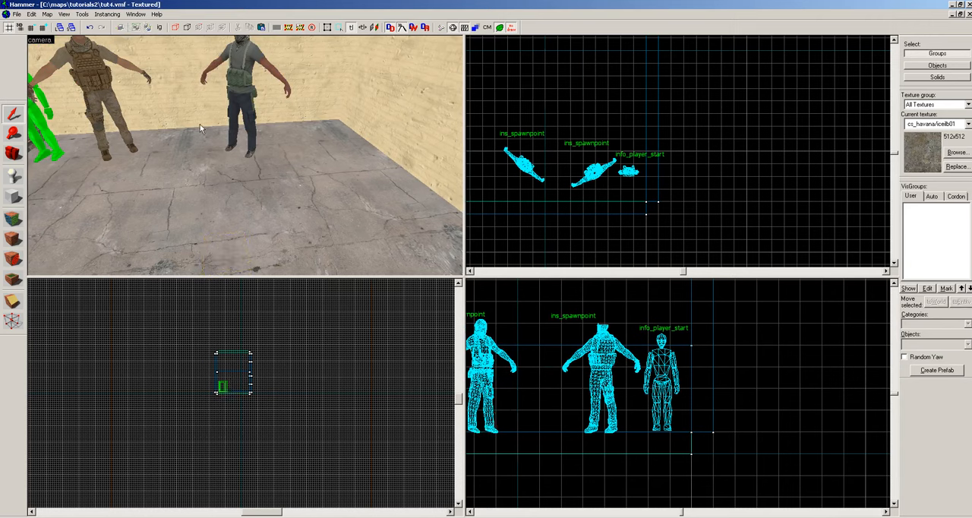
pyautogui.press('z')
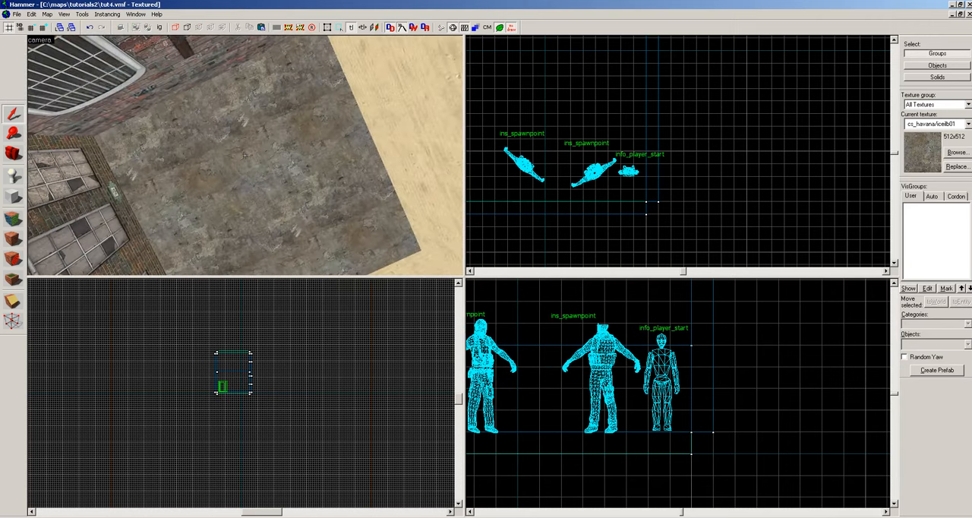
pyautogui.click(245, 155)
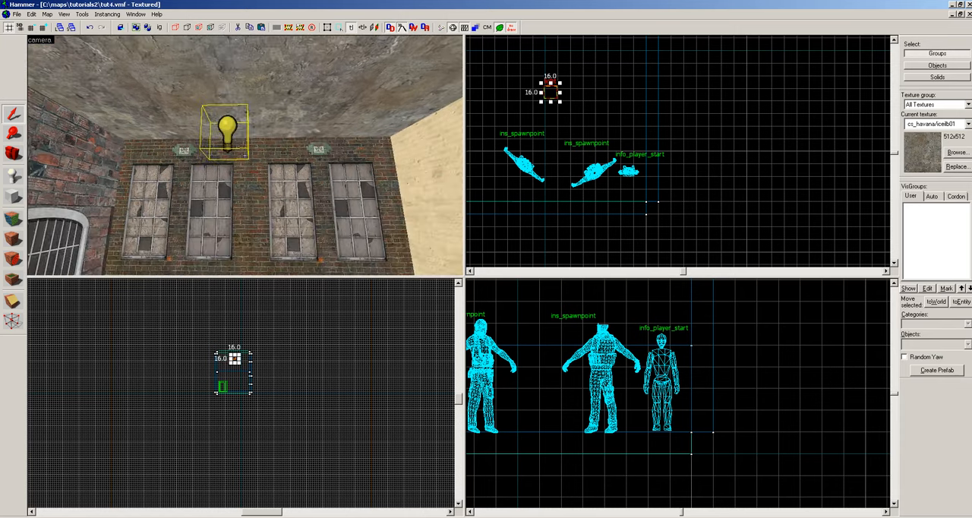
pyautogui.press('Escape')
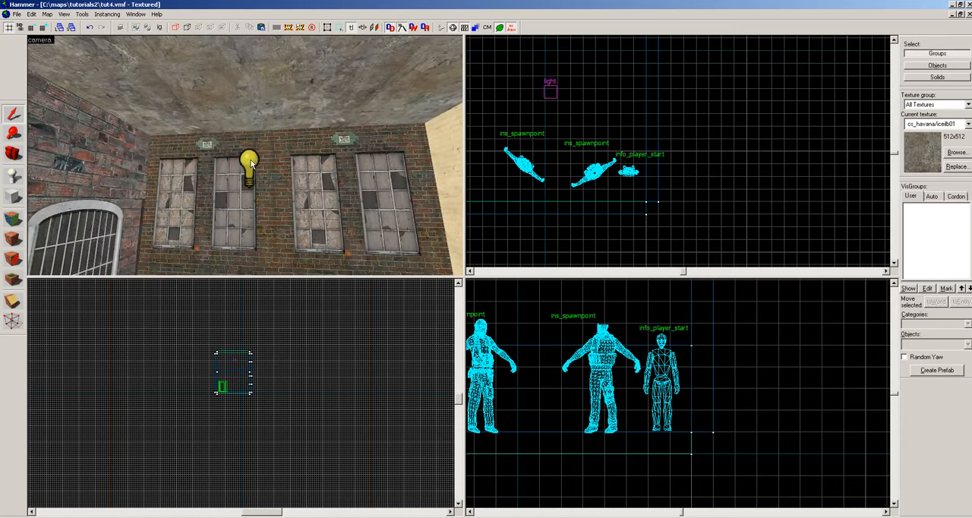
pyautogui.click(250, 163)
pyautogui.doubleClick(253, 163)
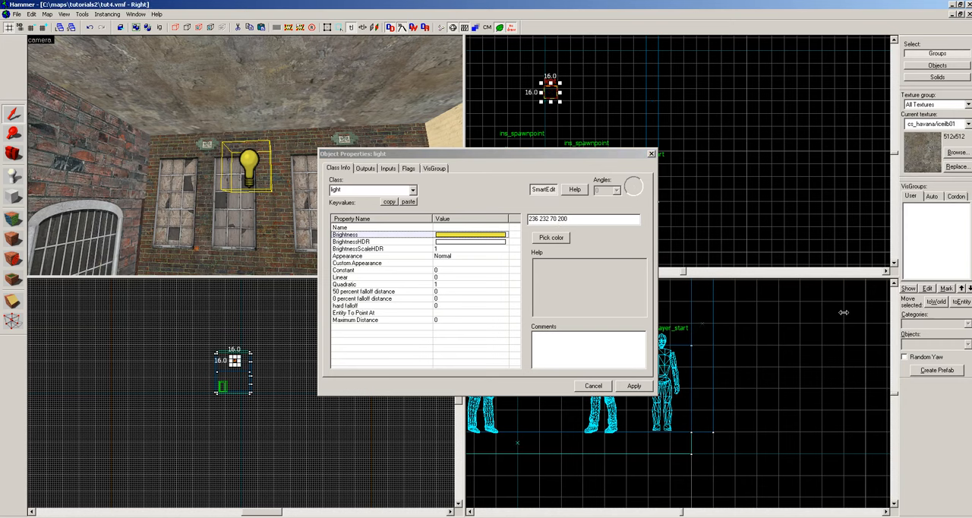
pyautogui.press('1')
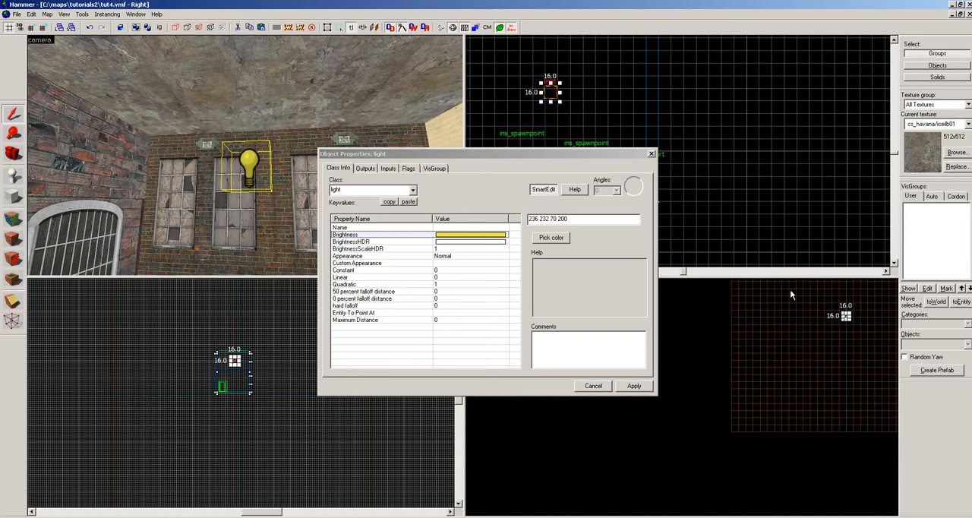
pyautogui.click(560, 219)
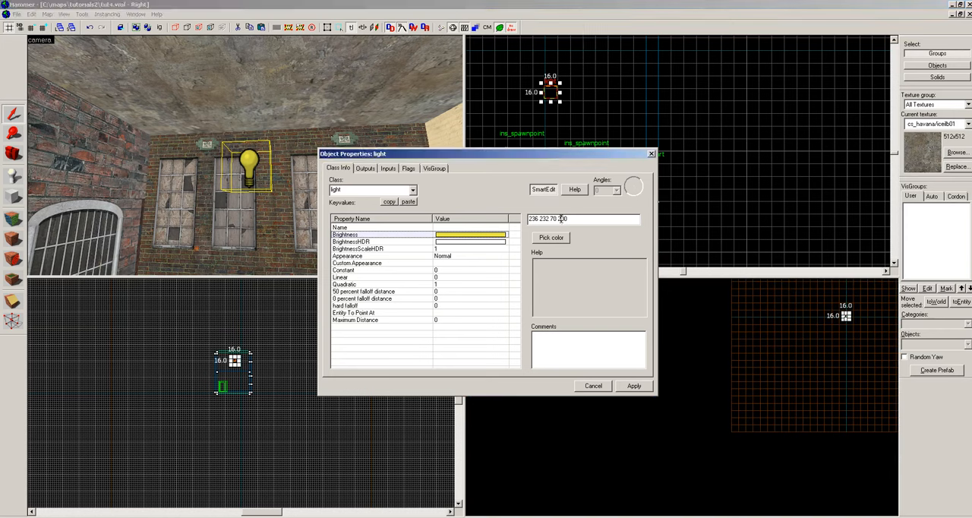
pyautogui.press('BackSpace')
pyautogui.write('1')
pyautogui.press('Down')
pyautogui.click(651, 154)
# Change the ceiling entity's class from light_directional back to light, apply it and close the properties.
pyautogui.press('z')
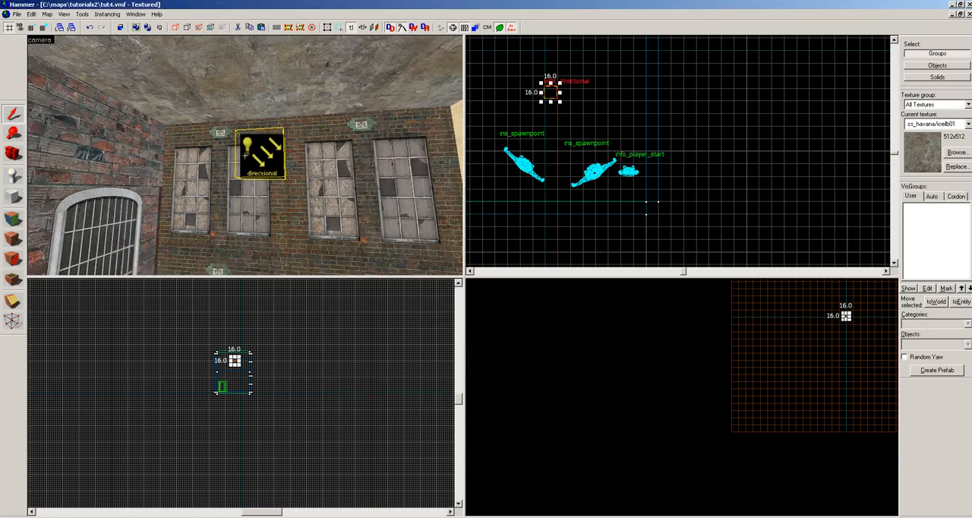
pyautogui.press('a')
pyautogui.press('s')
pyautogui.press('z')
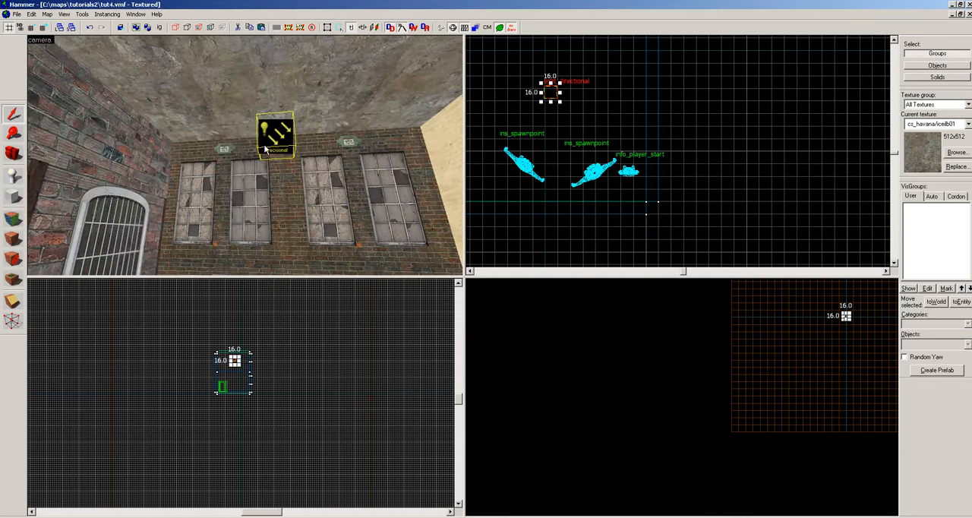
pyautogui.doubleClick(265, 149)
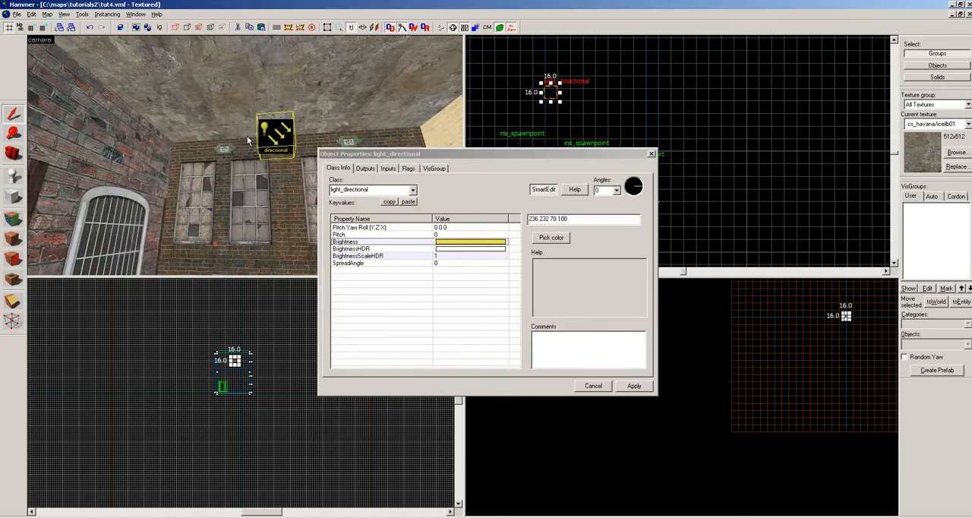
pyautogui.doubleClick(373, 189)
pyautogui.write('l')
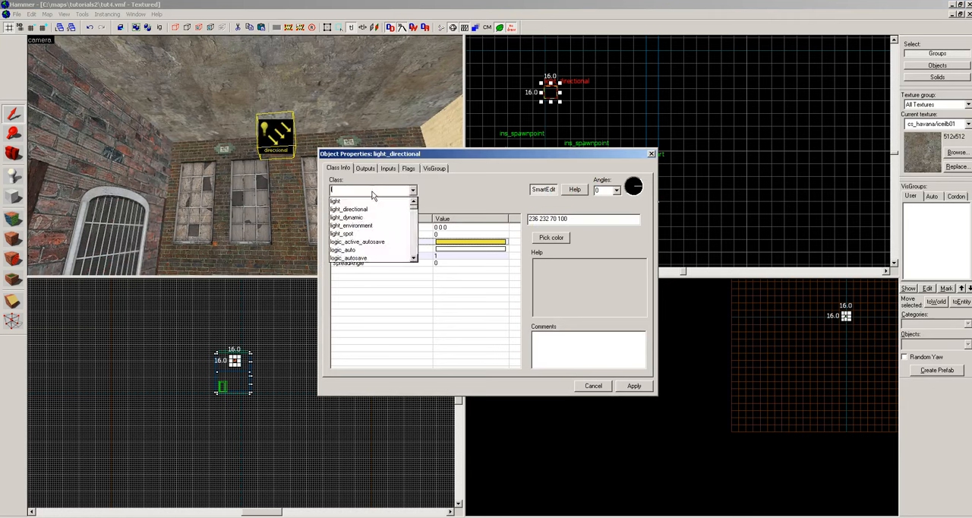
pyautogui.write('ight')
pyautogui.press('Return')
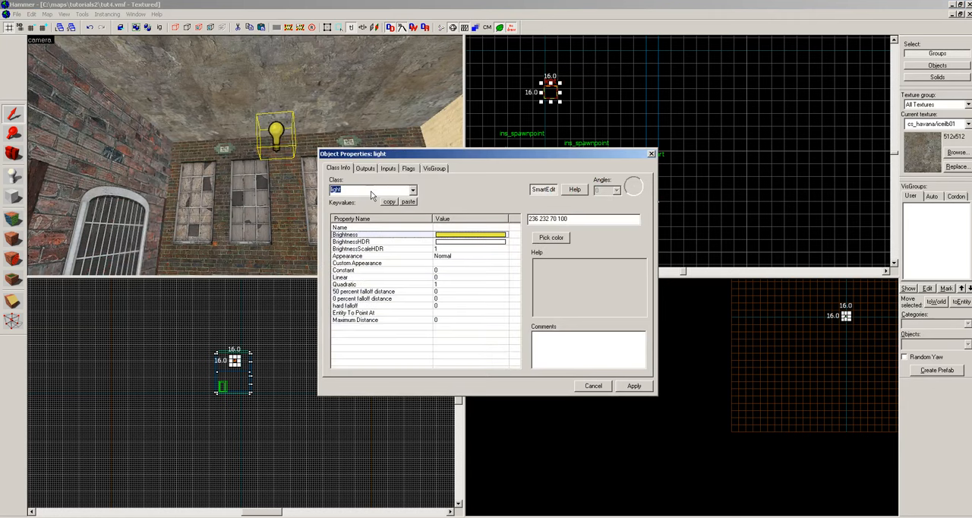
pyautogui.click(621, 387)
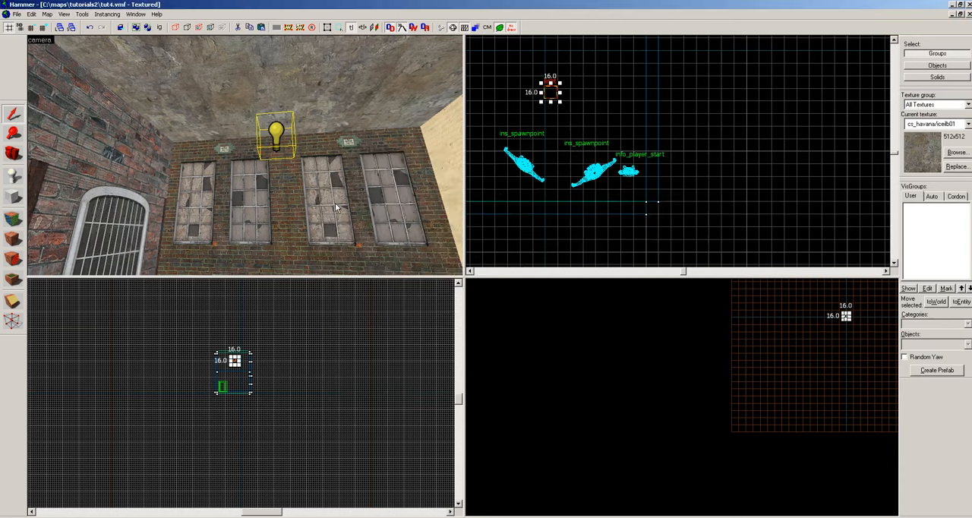
# Place a new info_player_start entity on the floor in the room's empty brick-walled corner, away from the spawnpoints.
pyautogui.press('z')
pyautogui.press('w')
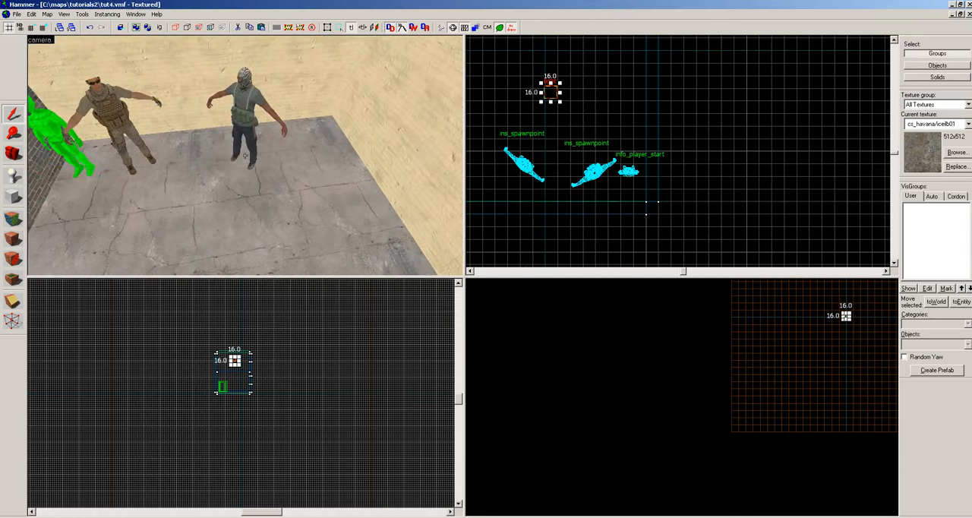
pyautogui.press('s')
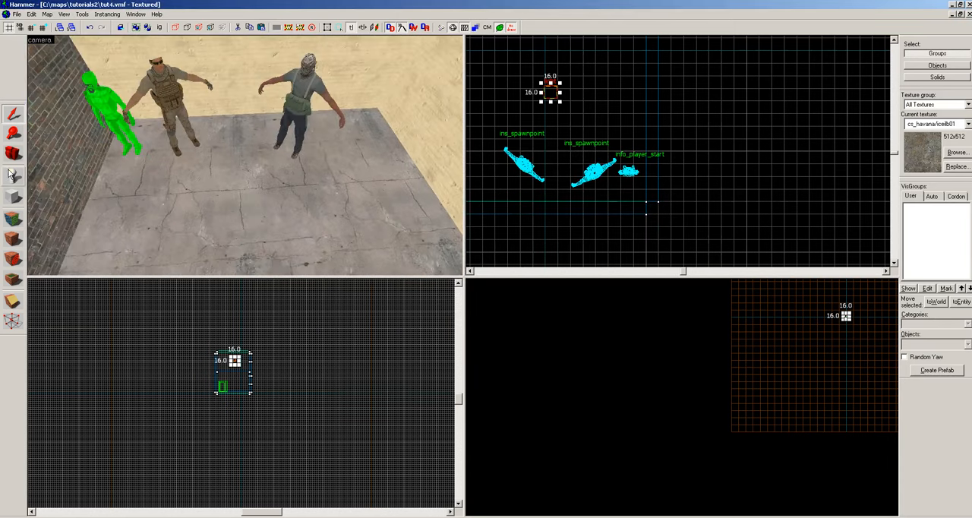
pyautogui.click(12, 174)
pyautogui.press('z')
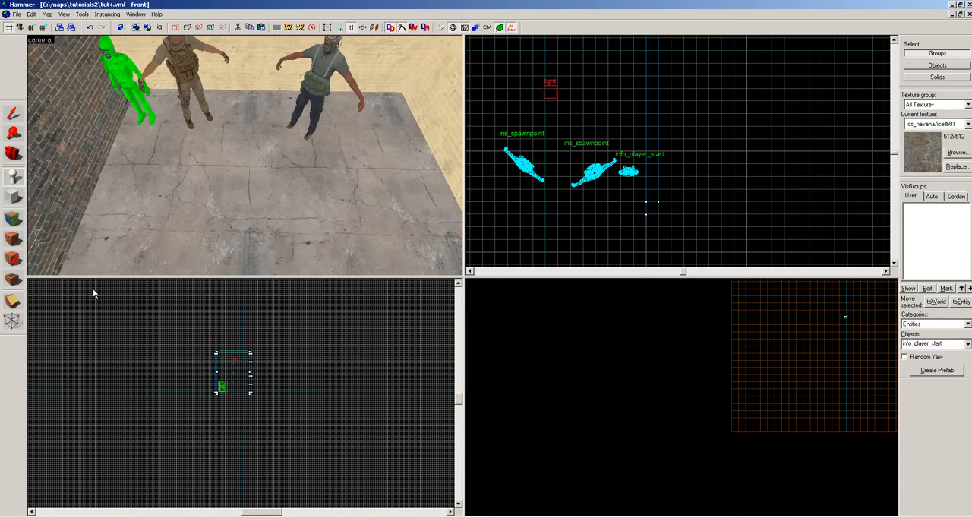
pyautogui.press('z')
pyautogui.press('w')
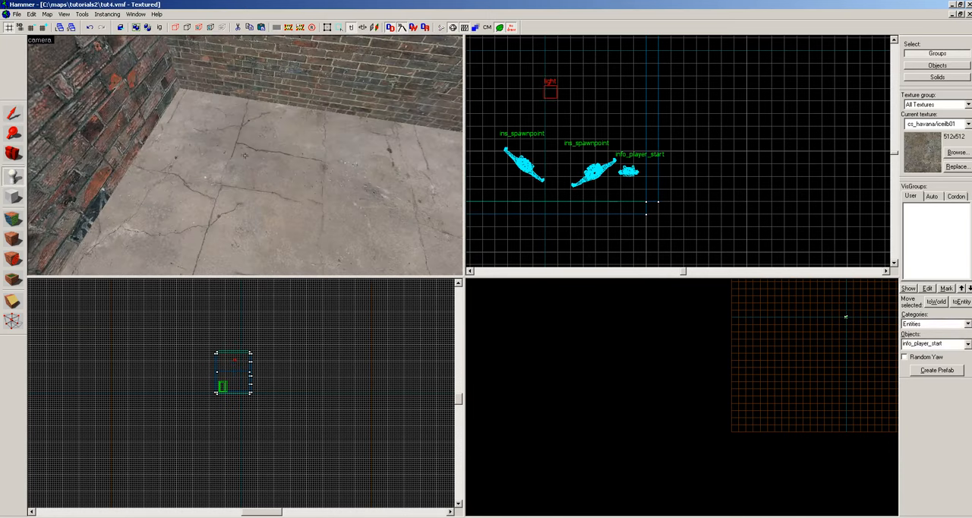
pyautogui.press('z')
pyautogui.click(239, 166)
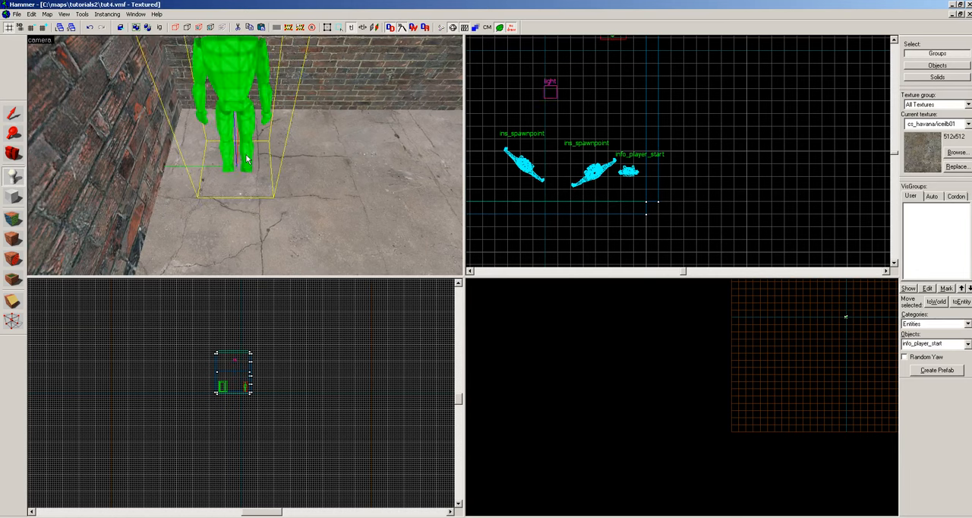
# Change the class of the new corner entity to ins_viewpoint, close its properties and deselect it.
pyautogui.hotkey('alt', 'Return')
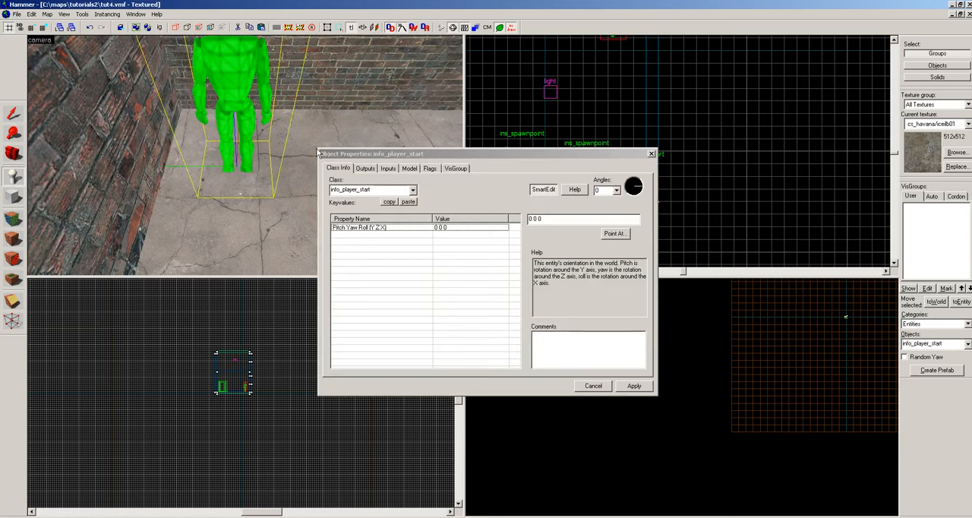
pyautogui.click(378, 189)
pyautogui.doubleClick(377, 189)
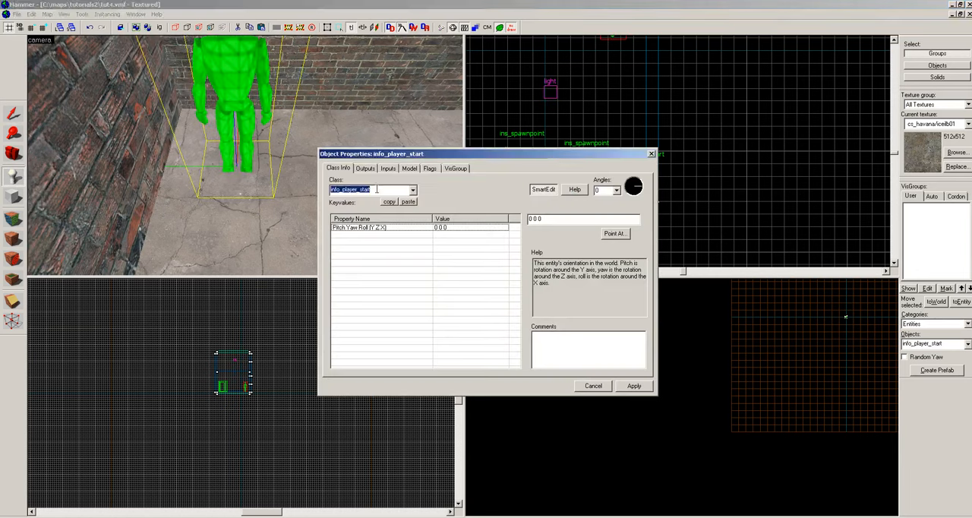
pyautogui.write('ins_v')
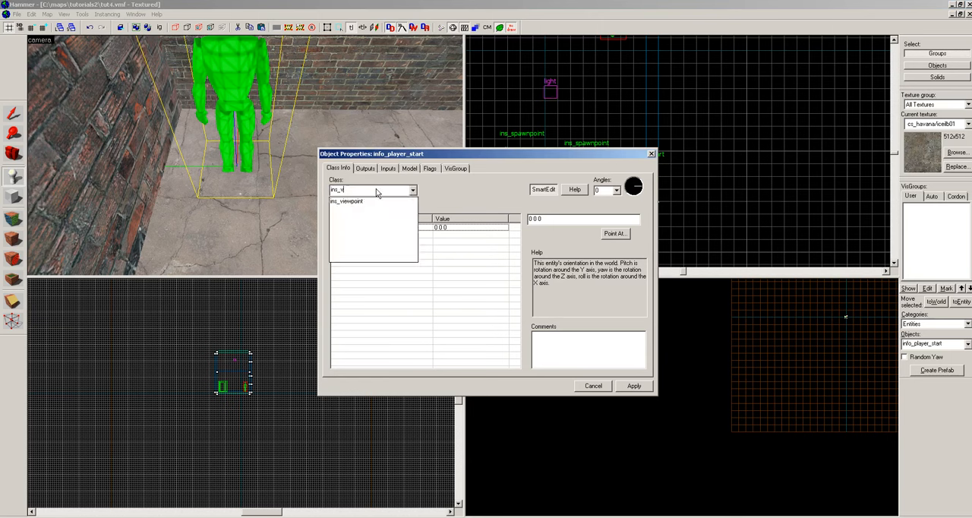
pyautogui.press('Return')
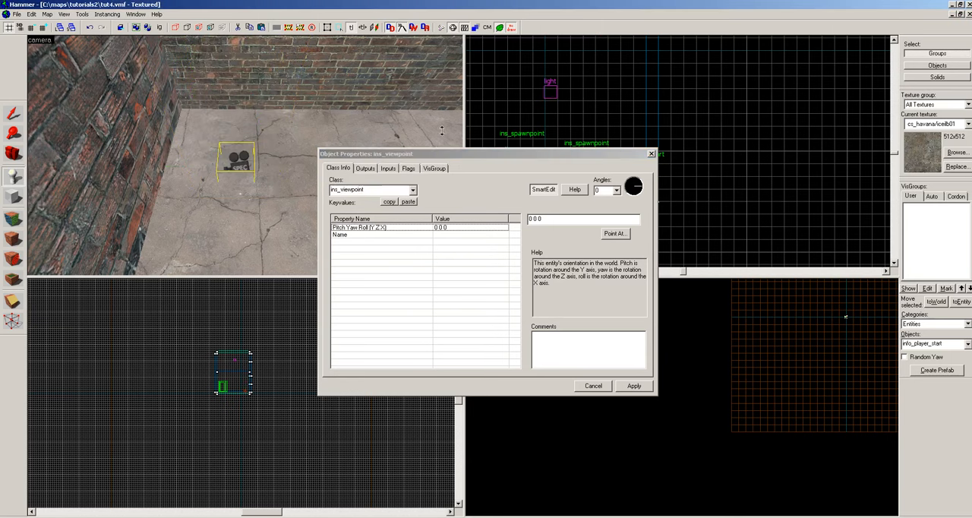
pyautogui.click(651, 154)
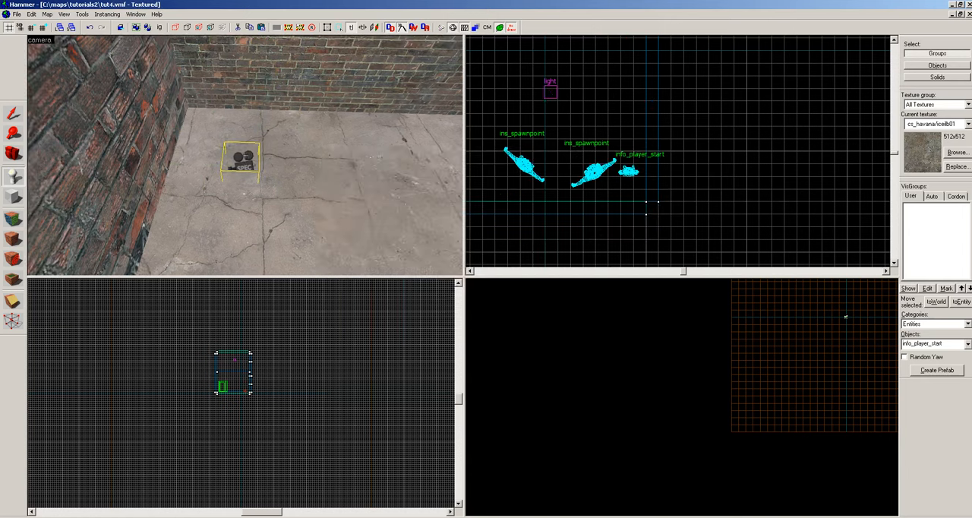
pyautogui.hotkey('shift', 's')
pyautogui.press('z')
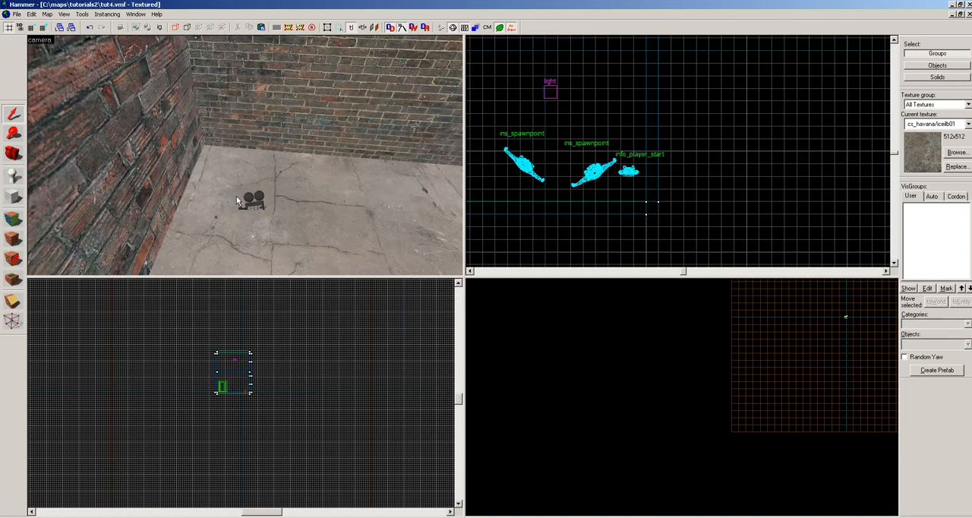
# Select the ins_viewpoint entity and raise it from the floor to just below the ceiling.
pyautogui.click(240, 196)
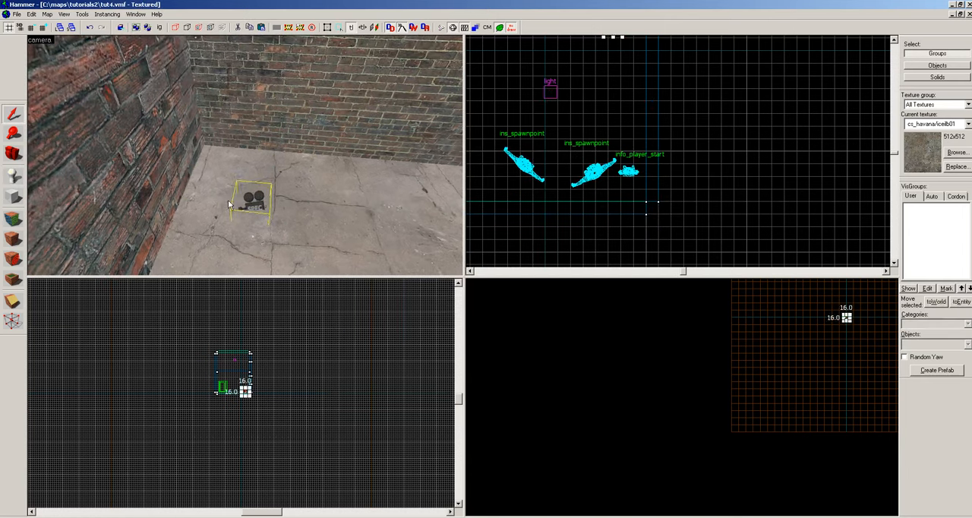
pyautogui.scroll(3, 230, 394)
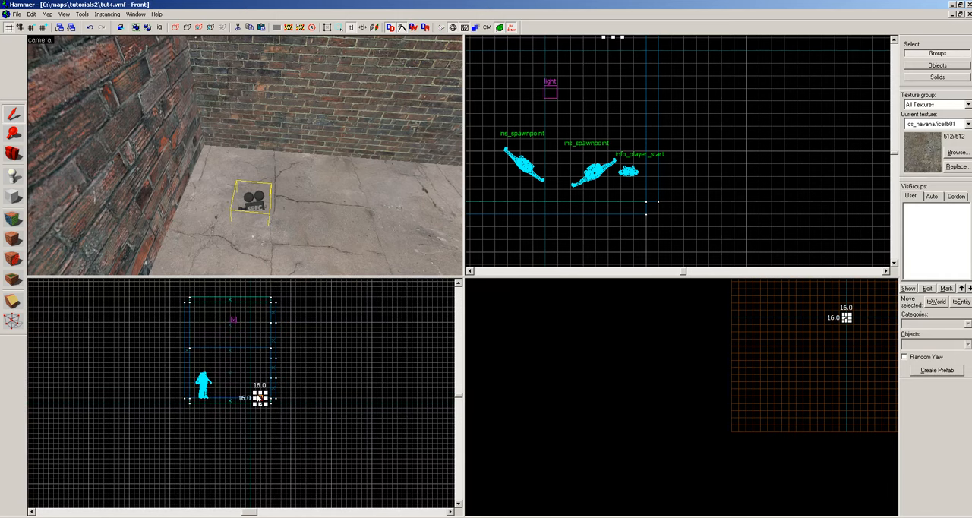
pyautogui.moveTo(259, 397); pyautogui.dragTo(260, 312)
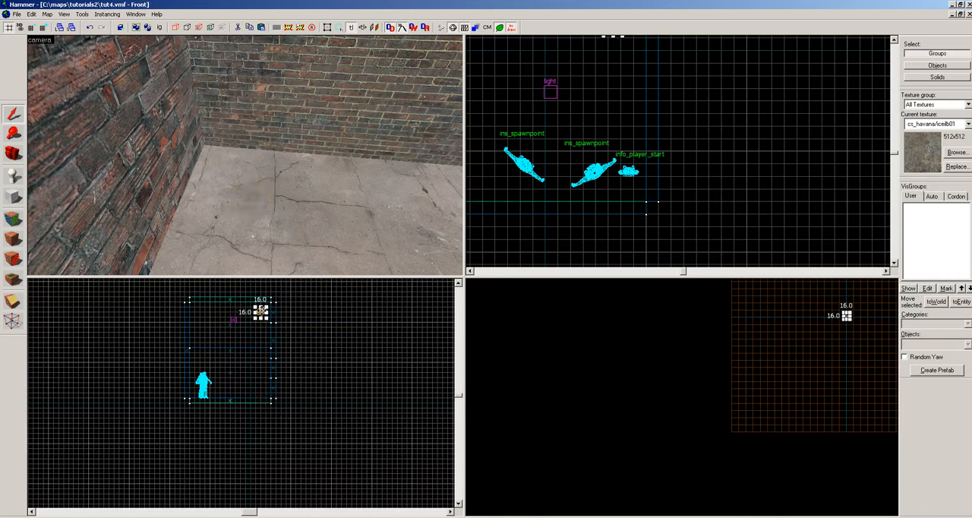
# Nudge the ins_viewpoint down from the ceiling in small grid steps to about the height of the upper windows.
pyautogui.press('z')
pyautogui.press('w')
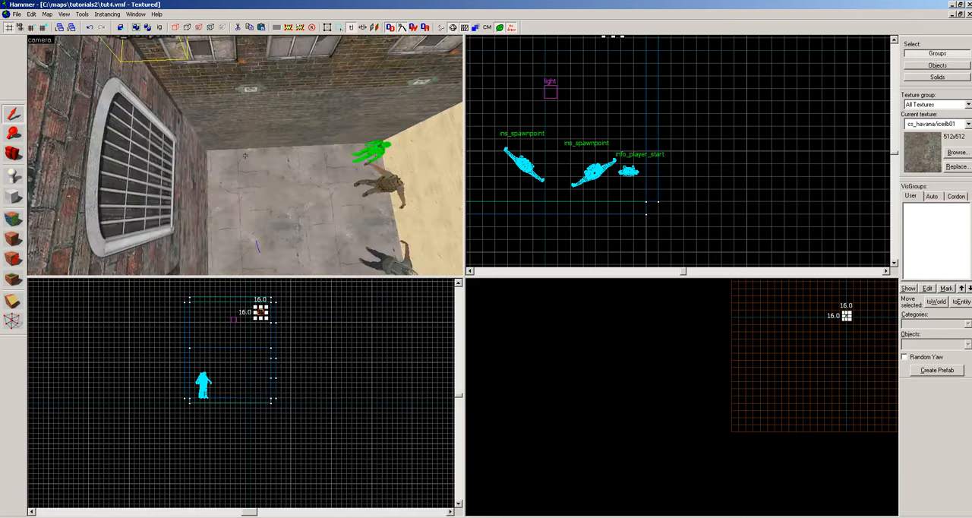
pyautogui.press('s')
pyautogui.press('w')
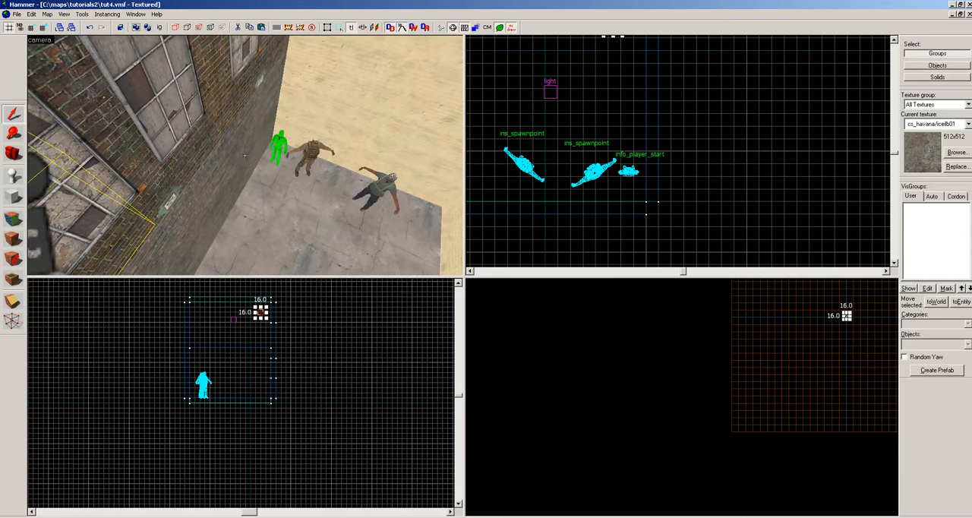
pyautogui.press('s')
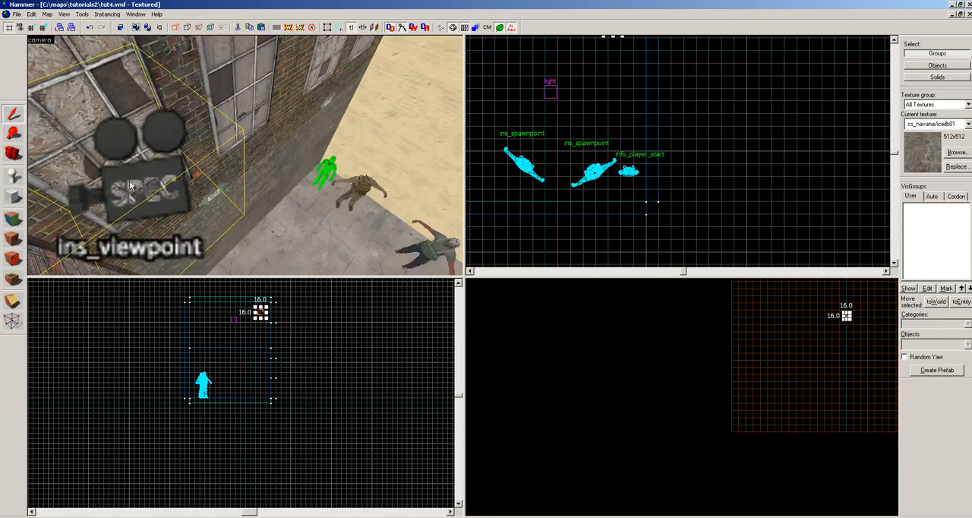
pyautogui.press('z')
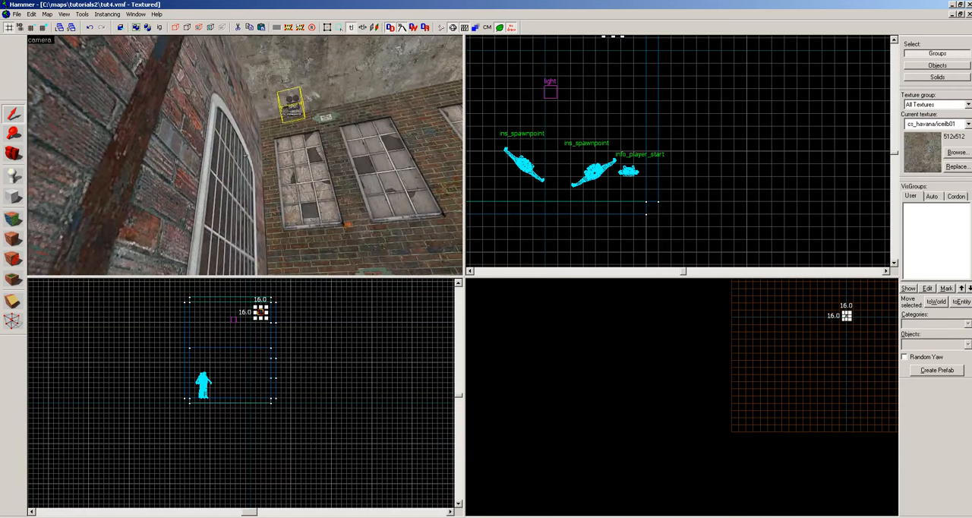
pyautogui.press('Down')
pyautogui.press('Down')
pyautogui.press('Down')
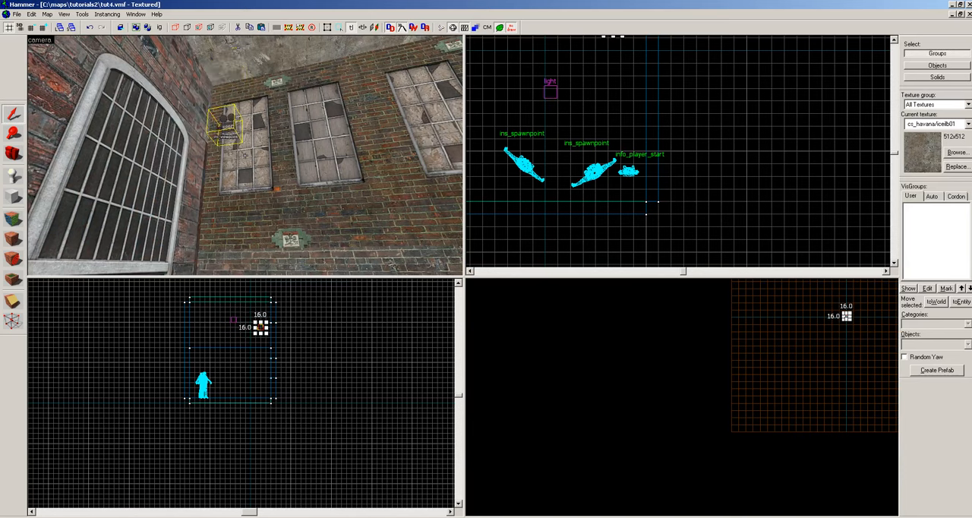
pyautogui.press('Down')
# Aim the ins_viewpoint down towards the spawnpoints with Point At, giving Pitch Yaw Roll 42 243 0, apply it and close the properties.
pyautogui.press('w')
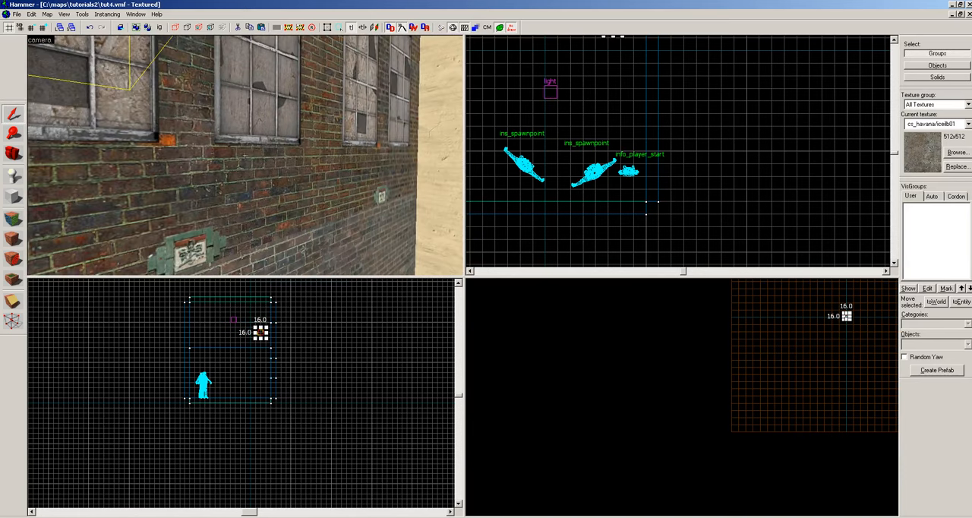
pyautogui.press('s')
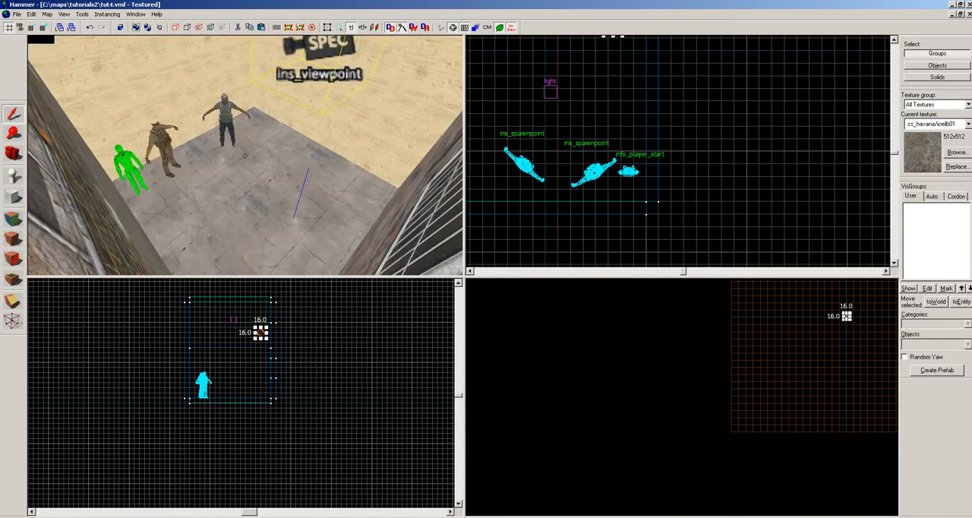
pyautogui.doubleClick(246, 155)
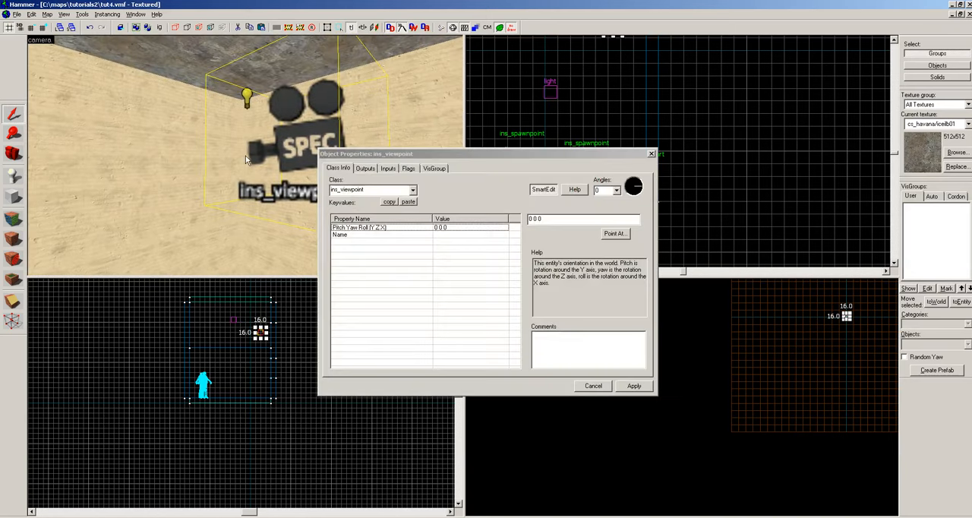
pyautogui.click(608, 236)
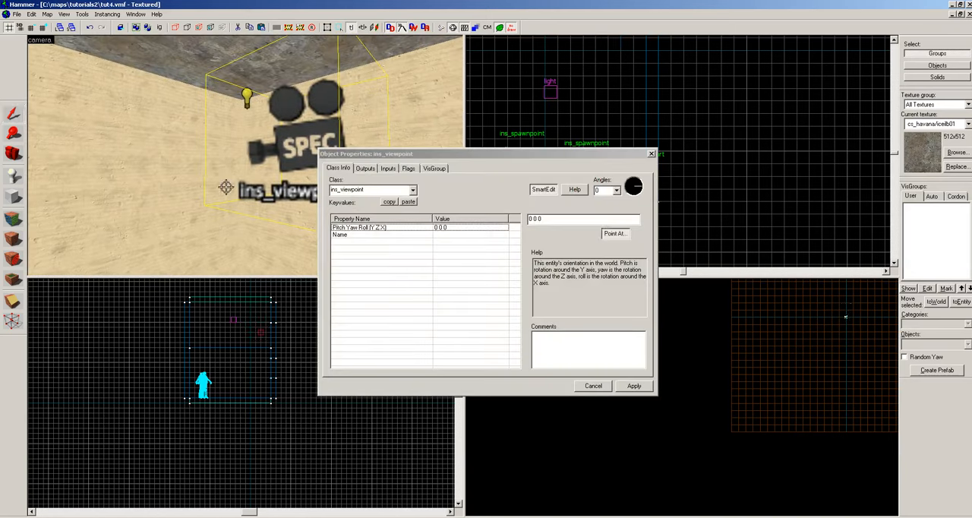
pyautogui.press('z')
pyautogui.click(219, 154)
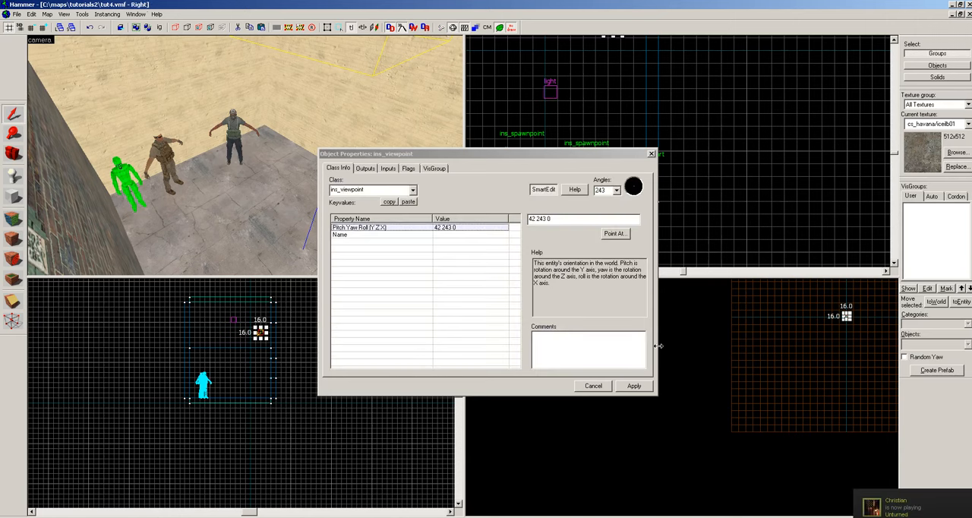
pyautogui.click(634, 389)
pyautogui.click(650, 154)
pyautogui.scroll(2, 239, 154)
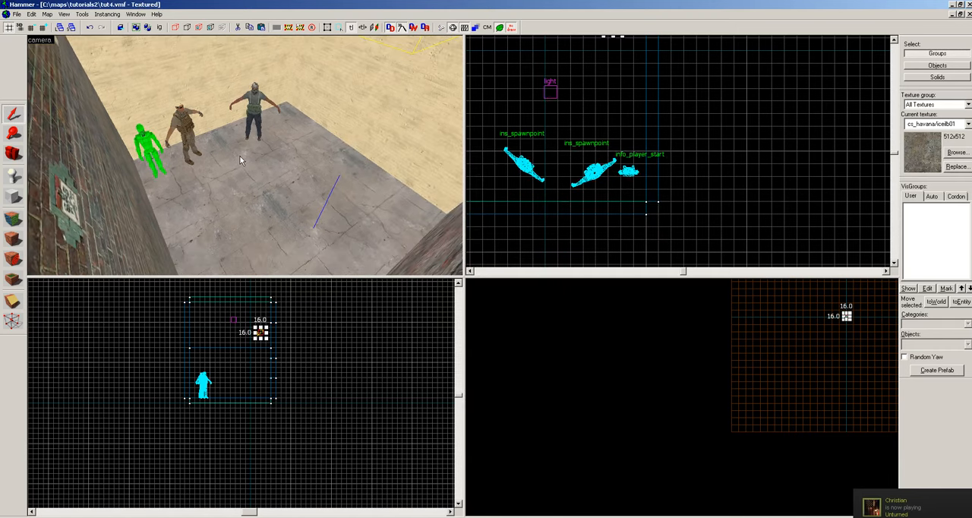
pyautogui.press('z')
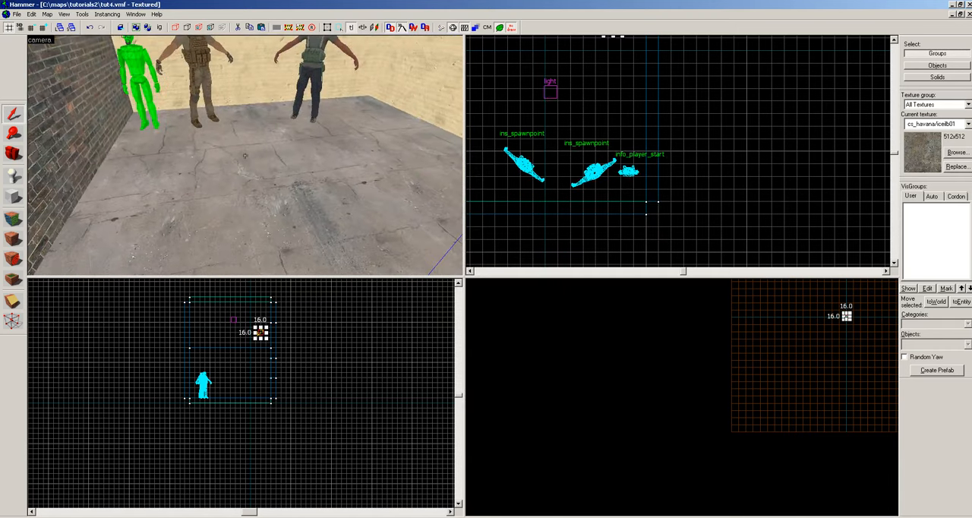
# Place a new info_player_start entity on the floor in front of the spawnpoints.
pyautogui.press('z')
pyautogui.hotkey('shift', 'e')
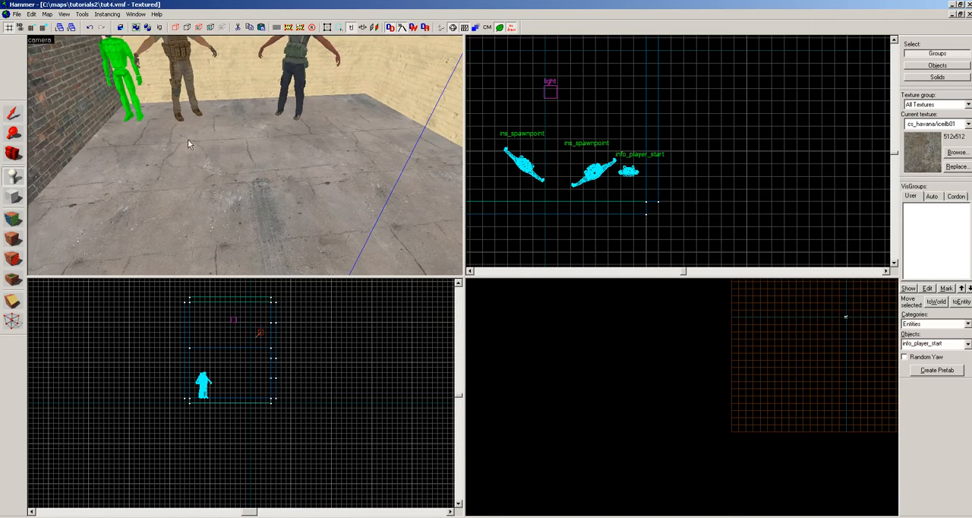
pyautogui.click(165, 167)
# Change the class of the new floor entity to light_environment and close its properties.
pyautogui.hotkey('alt', 'Return')
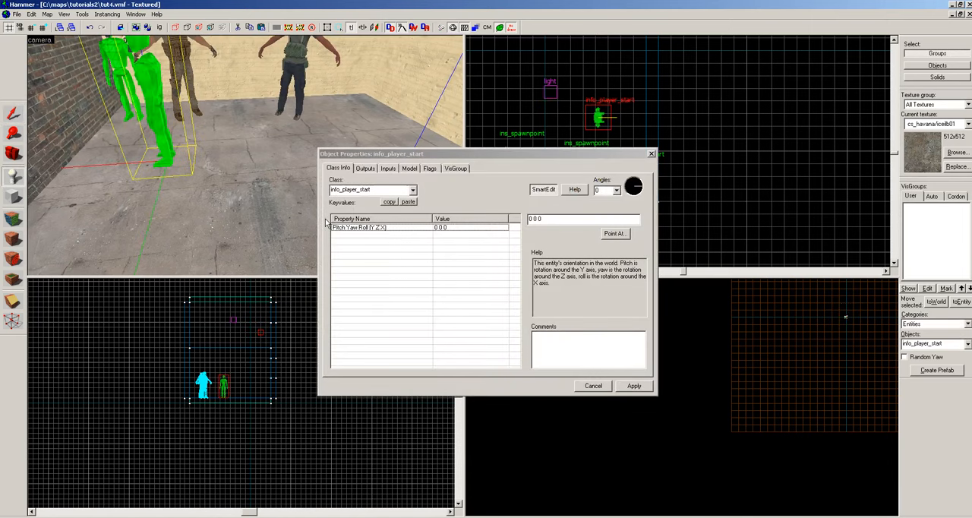
pyautogui.click(370, 190)
pyautogui.doubleClick(370, 190)
pyautogui.write('l')
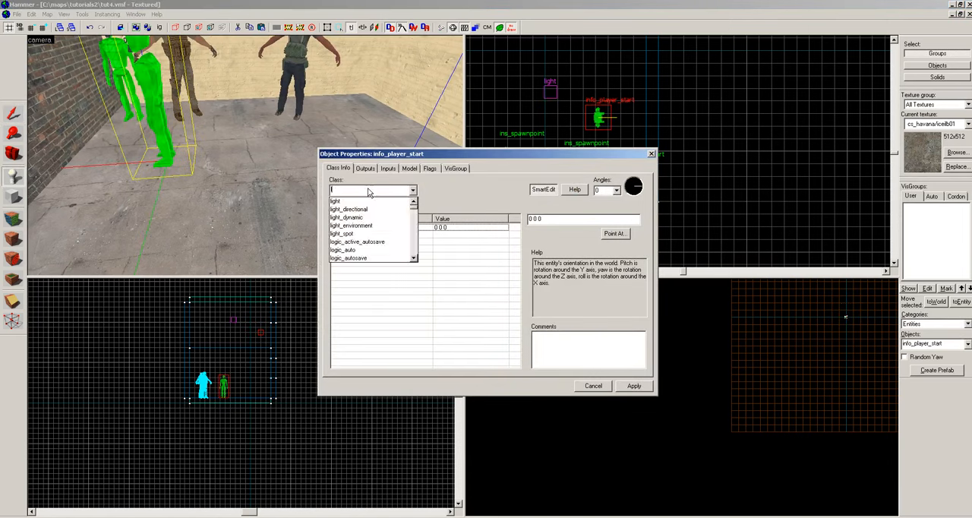
pyautogui.write('ight')
pyautogui.press('Down')
pyautogui.press('Down')
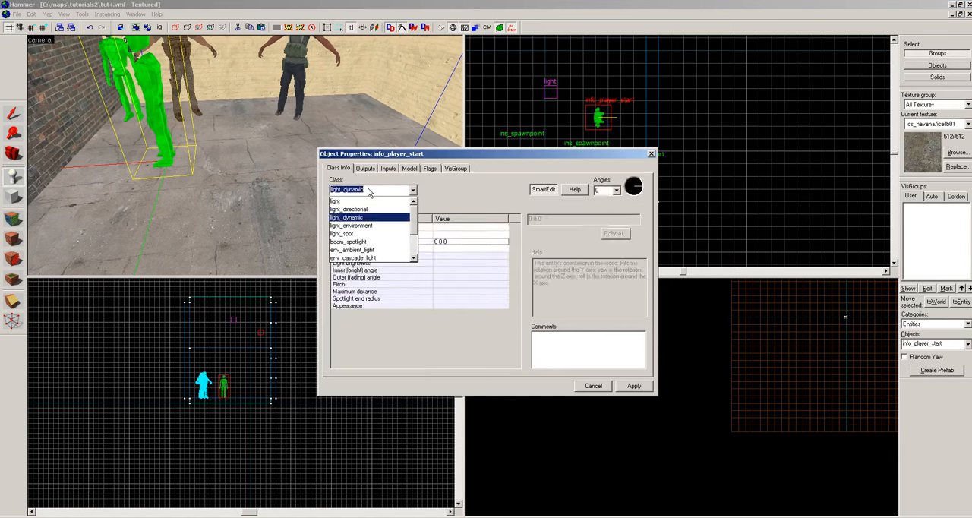
pyautogui.press('Down')
pyautogui.press('Return')
pyautogui.click(662, 134)
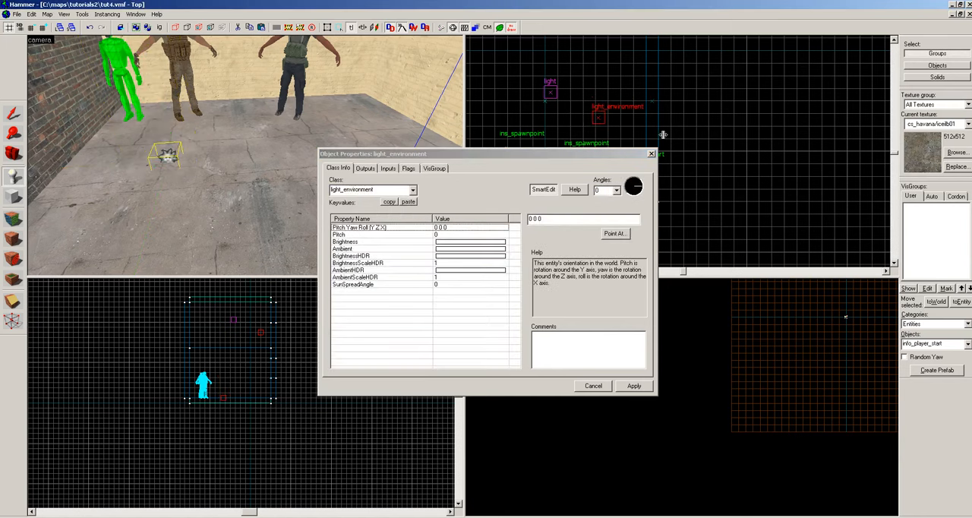
pyautogui.click(652, 153)
# Raise the light_environment entity from the floor to just below the ceiling and deselect it.
pyautogui.hotkey('shift', 's')
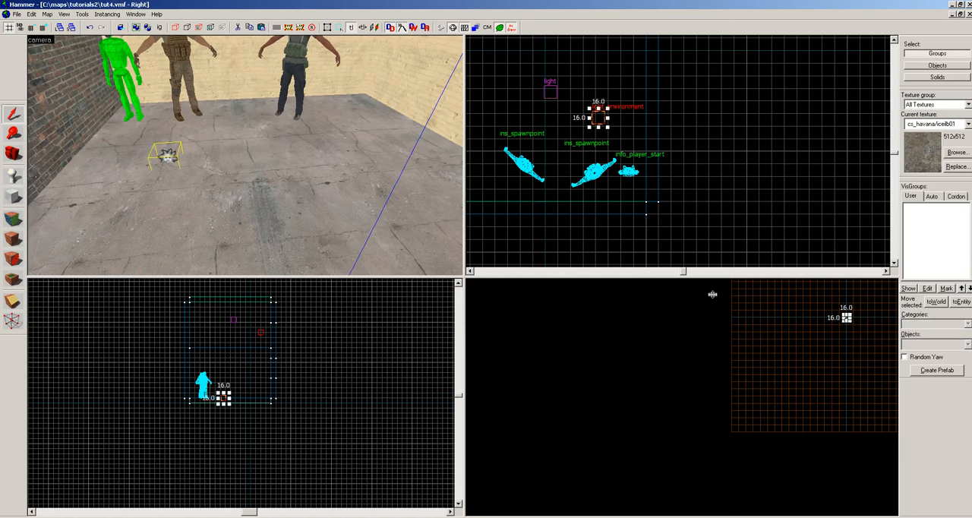
pyautogui.scroll(3, 232, 406)
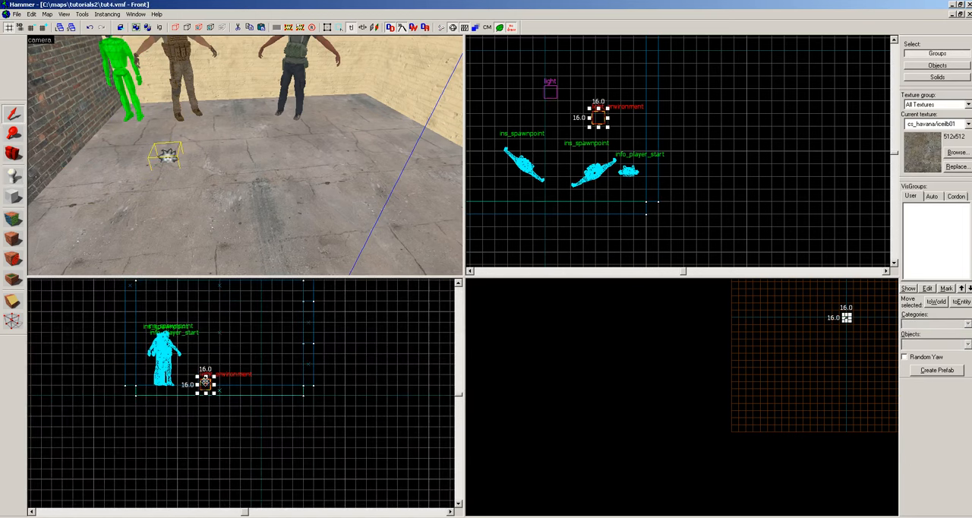
pyautogui.moveTo(205, 381); pyautogui.dragTo(209, 296)
pyautogui.press('z')
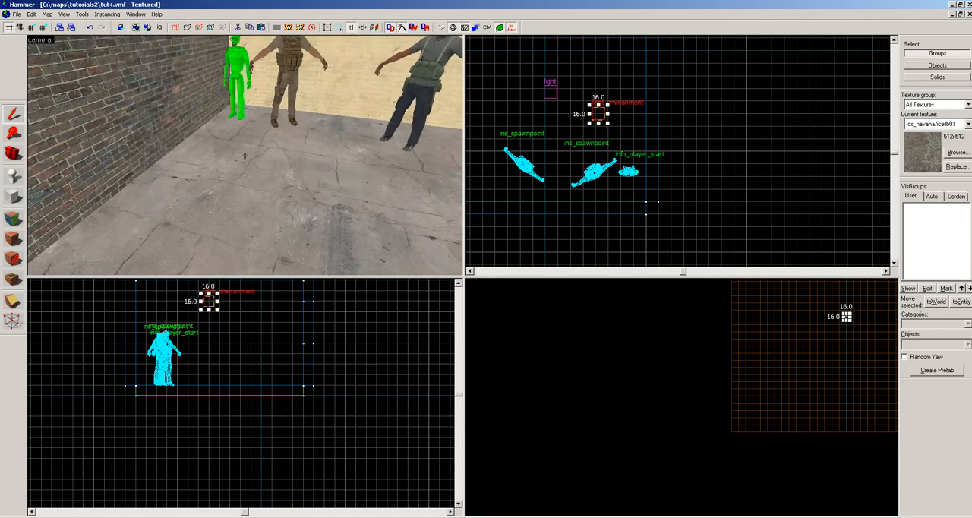
pyautogui.press('z')
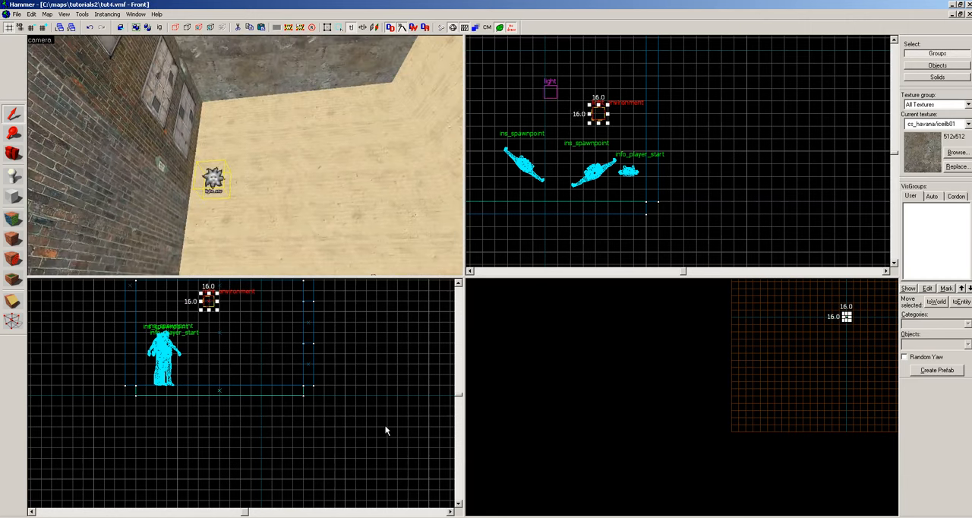
pyautogui.scroll(-5, 236, 350)
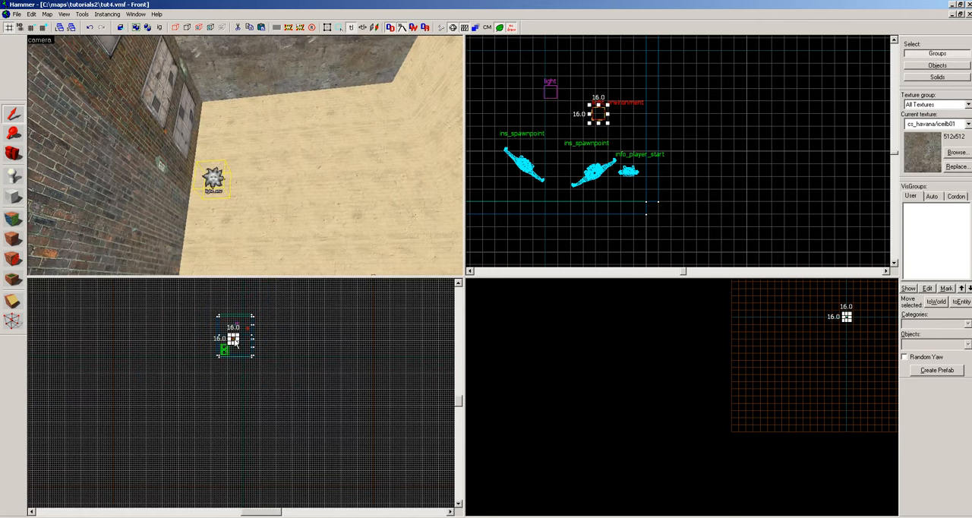
pyautogui.moveTo(234, 342); pyautogui.dragTo(232, 321)
pyautogui.press('z')
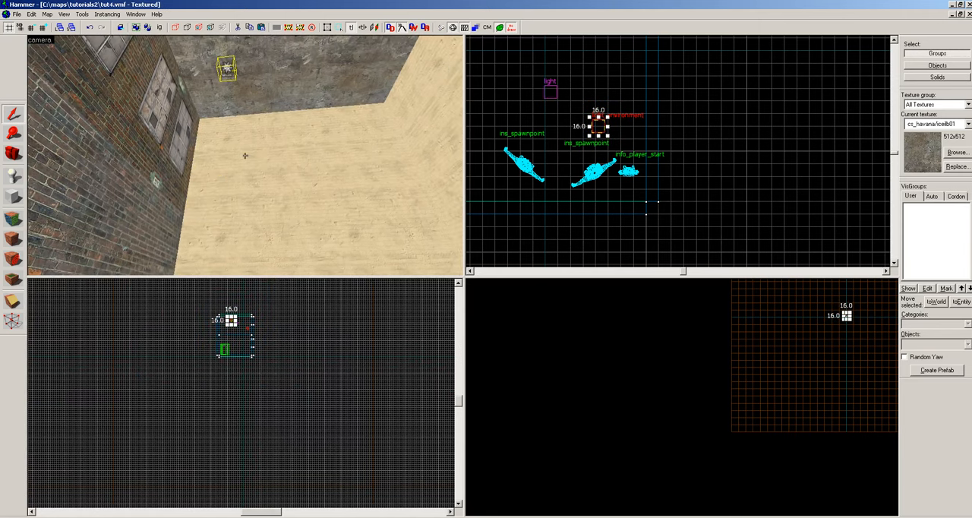
pyautogui.press('Escape')
pyautogui.press('z')
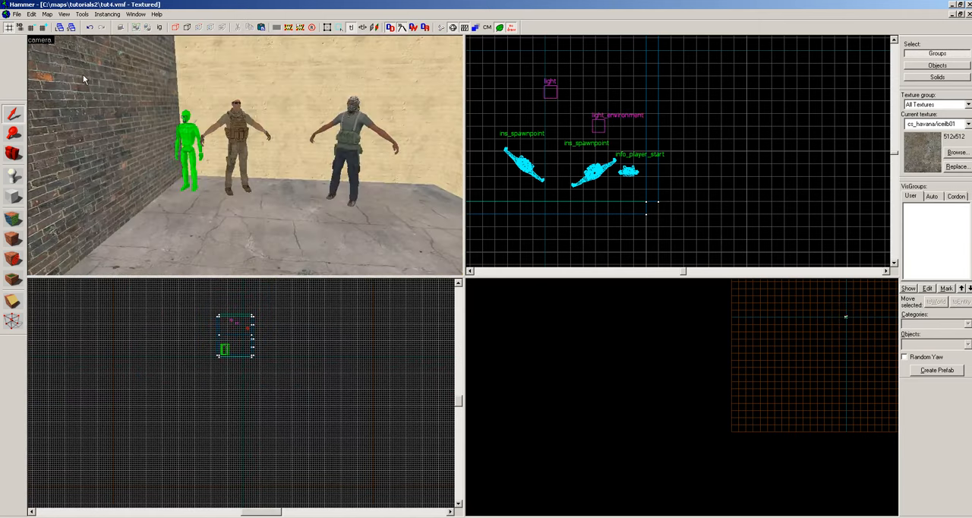
# Examine the player start, the two team spawnpoints and the light entities near the ceiling.
pyautogui.click(17, 14)
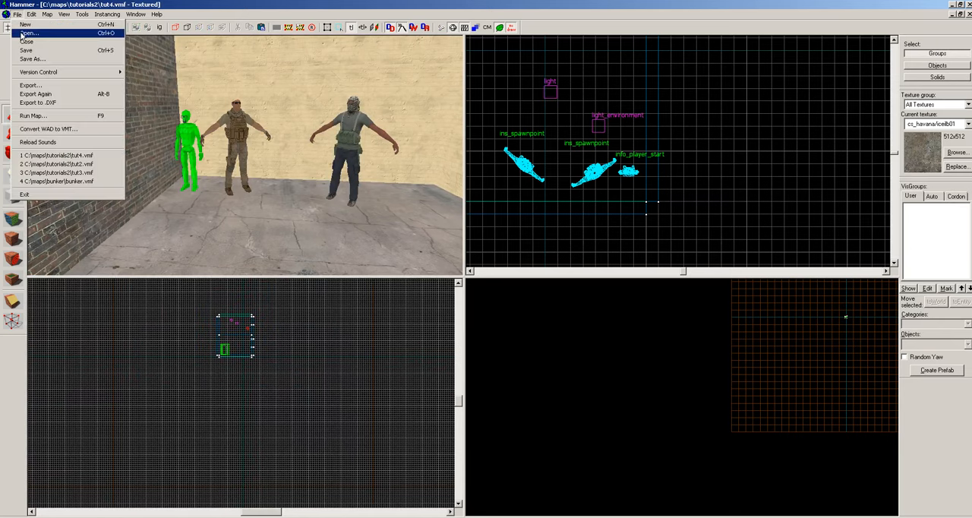
pyautogui.click(17, 14)
pyautogui.press('z')
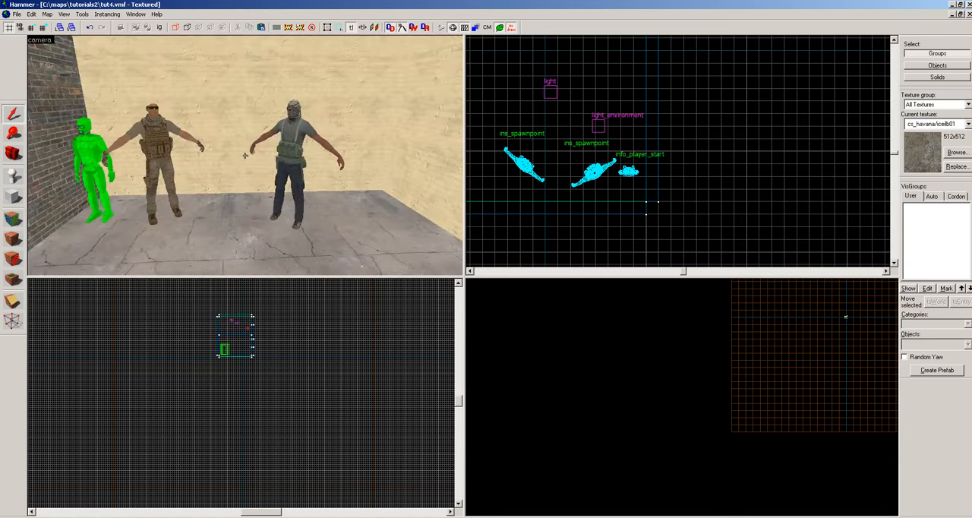
pyautogui.press('z')
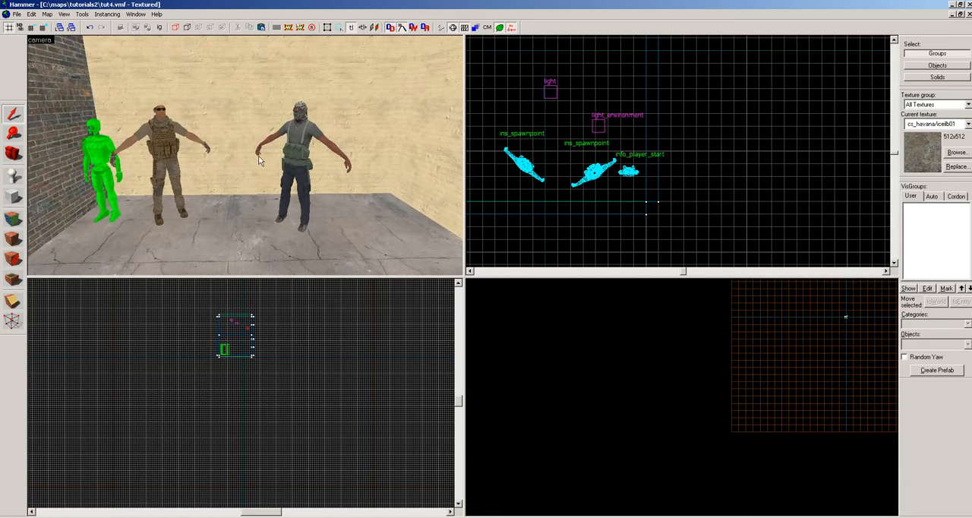
pyautogui.press('z')
pyautogui.press('z')
pyautogui.click(259, 129)
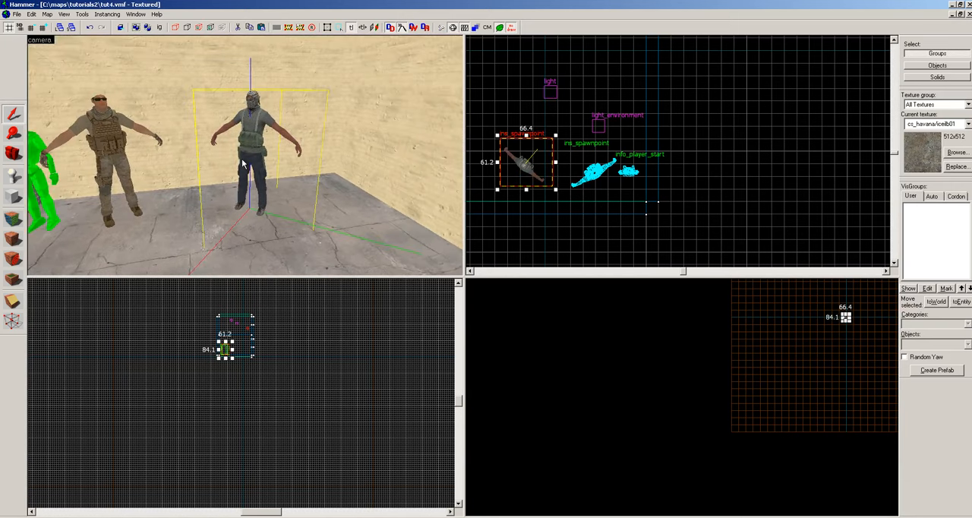
pyautogui.press('Escape')
pyautogui.press('z')
pyautogui.press('z')
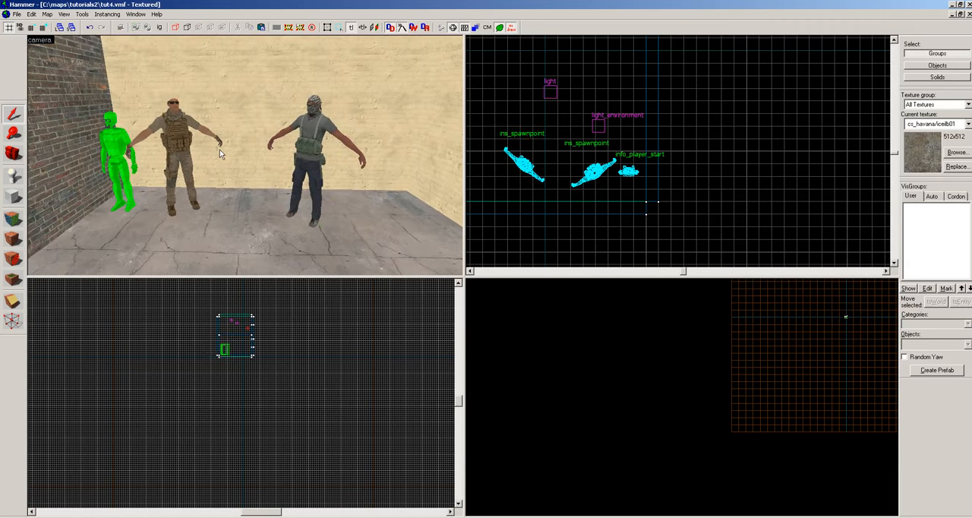
pyautogui.press('z')
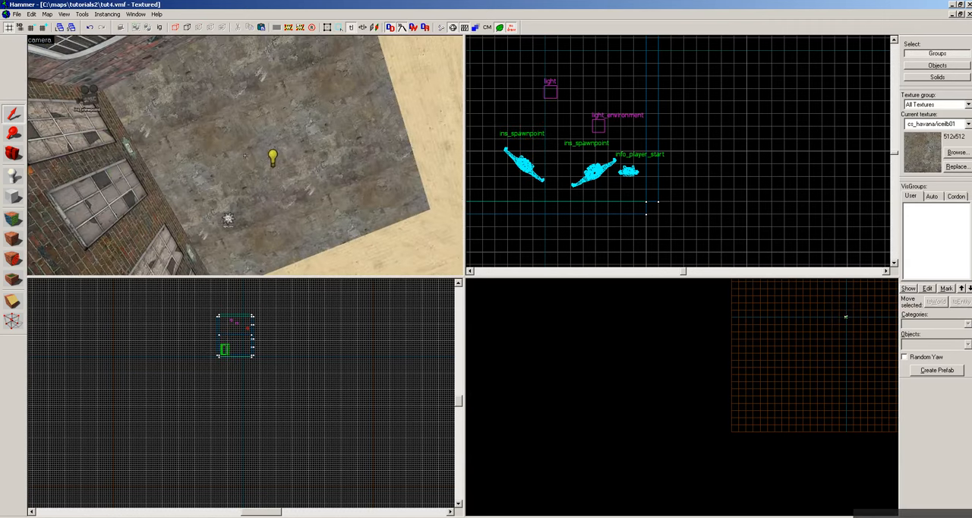
pyautogui.press('z')
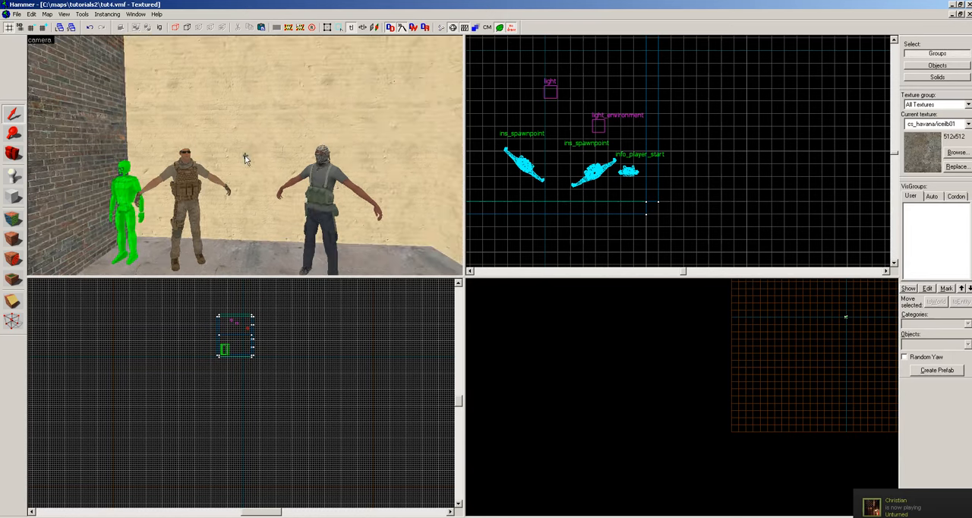
pyautogui.press('z')
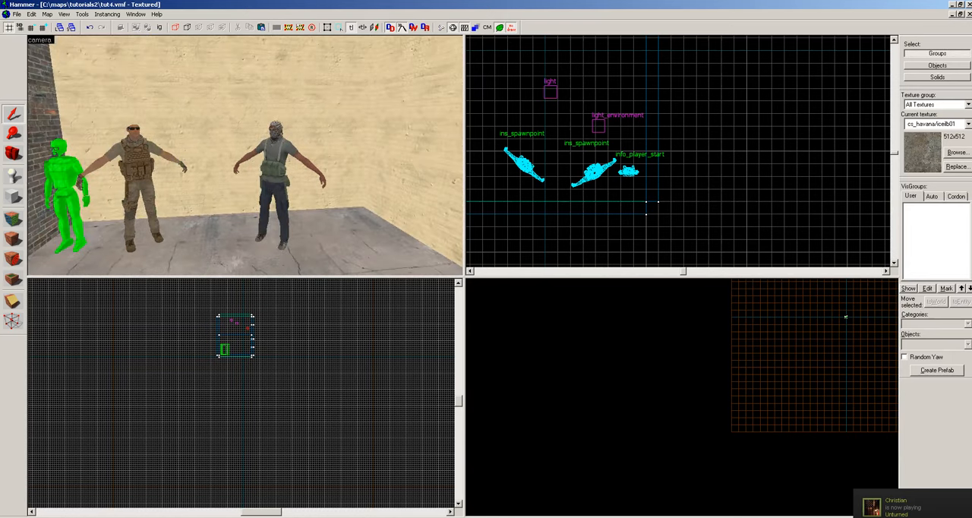
# Save the tut4 map.
pyautogui.click(15, 15)
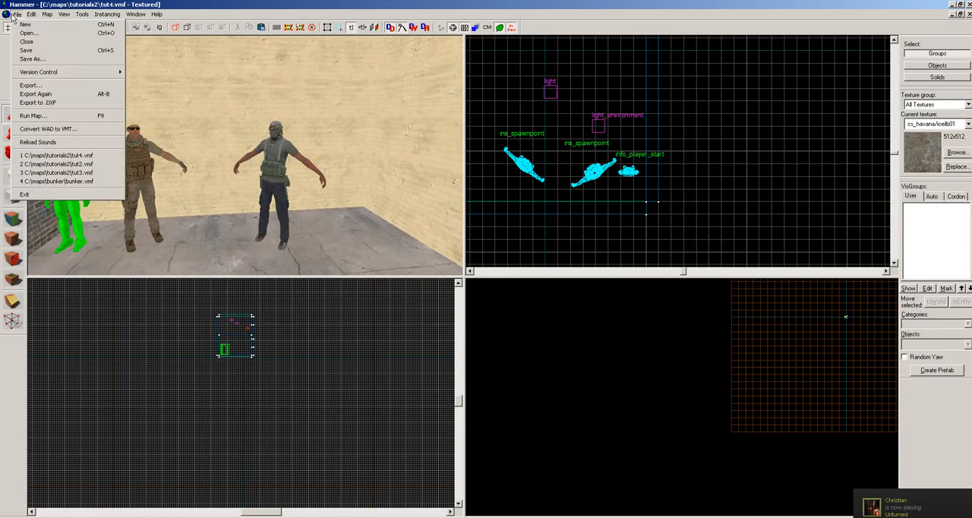
pyautogui.click(25, 51)
# Compile the finished tut4 room with Run Map.
pyautogui.press('z')
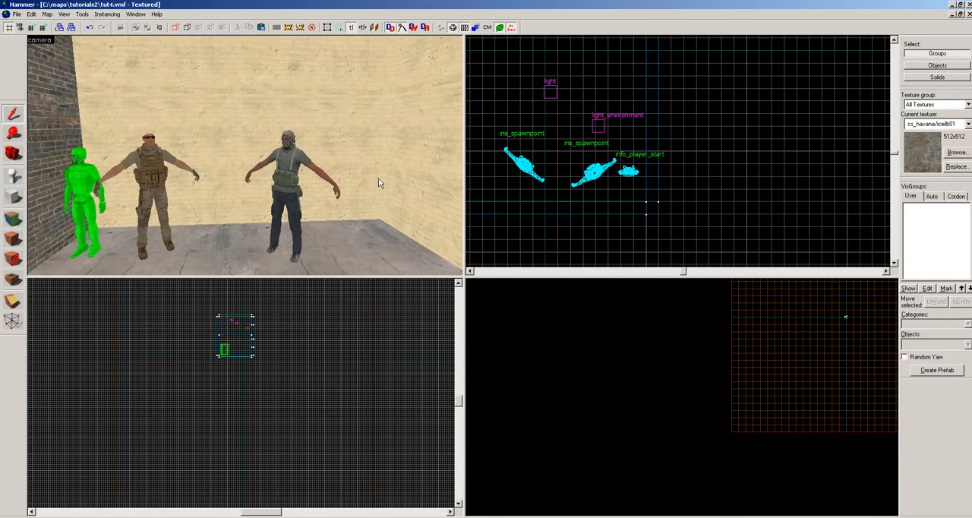
pyautogui.moveTo(380, 183); pyautogui.dragTo(244, 155)
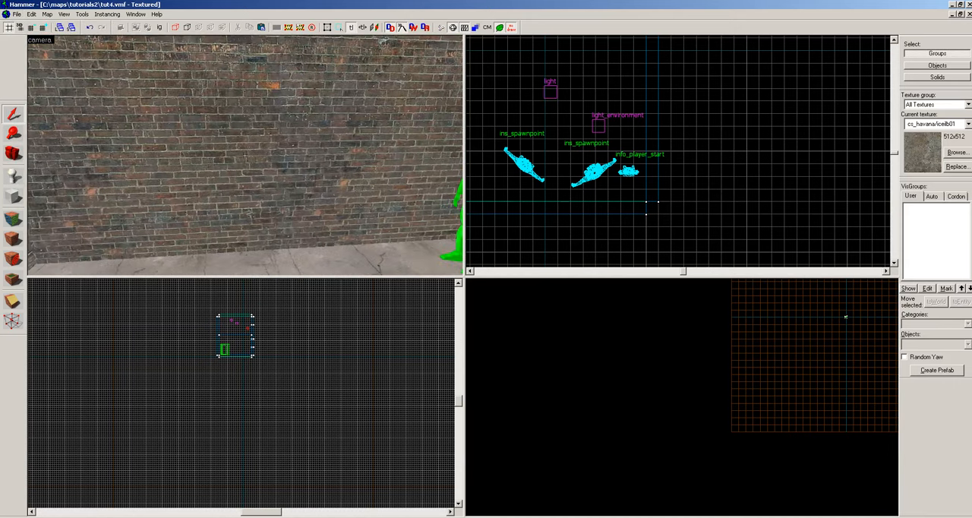
pyautogui.press('z')
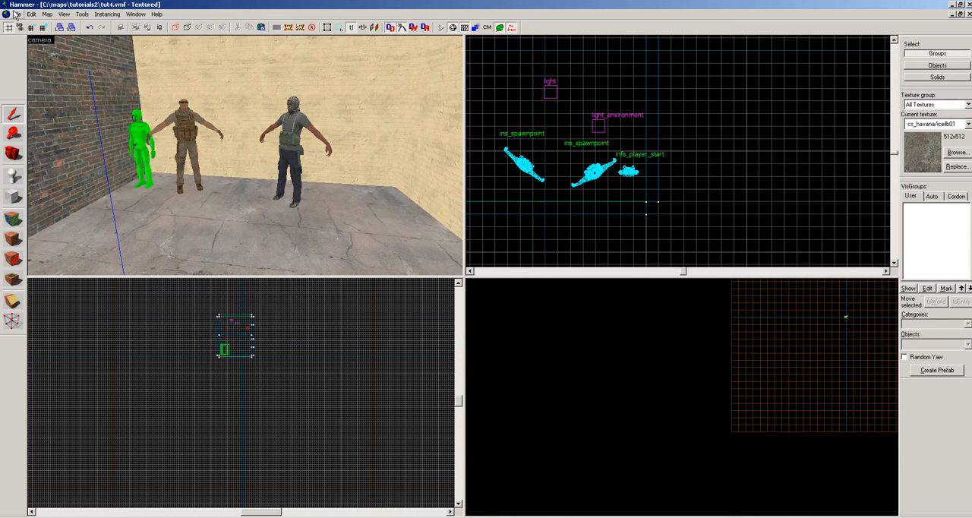
pyautogui.press('z')
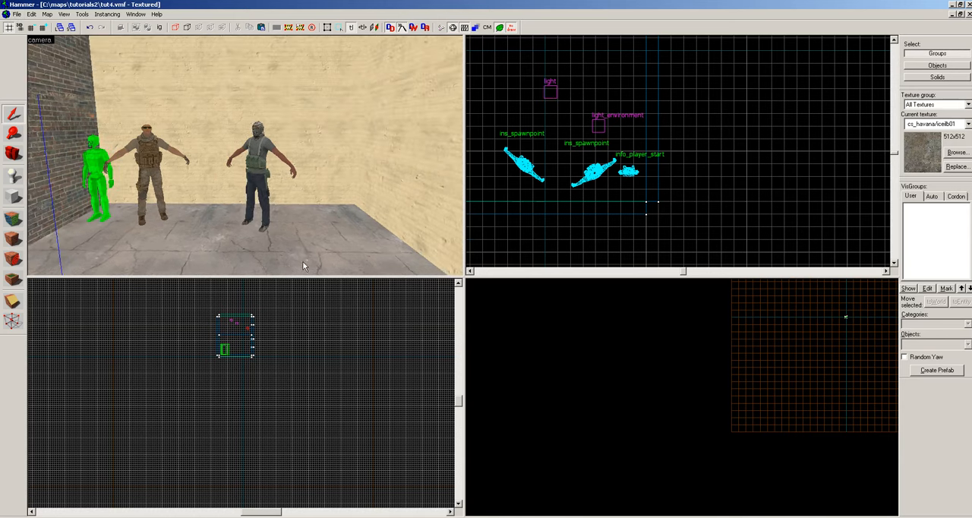
pyautogui.press('z')
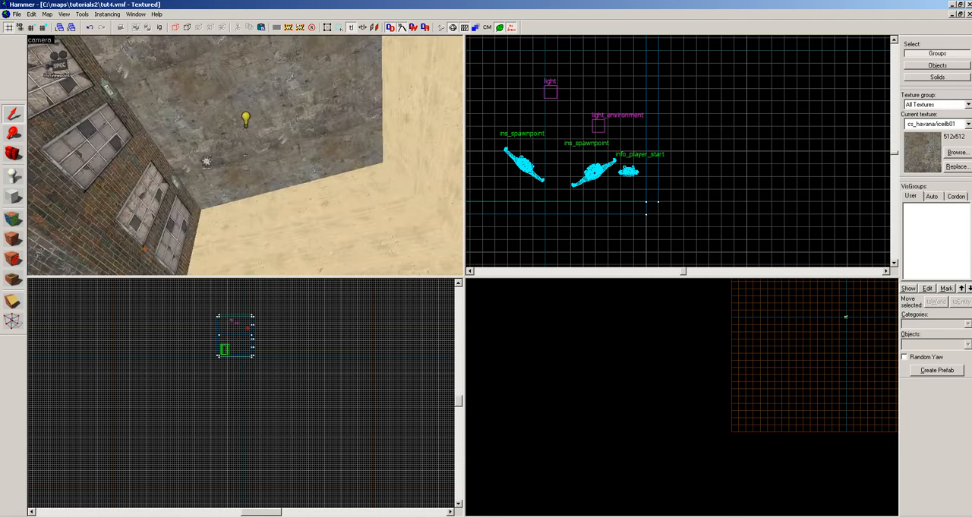
pyautogui.press('z')
pyautogui.click(17, 15)
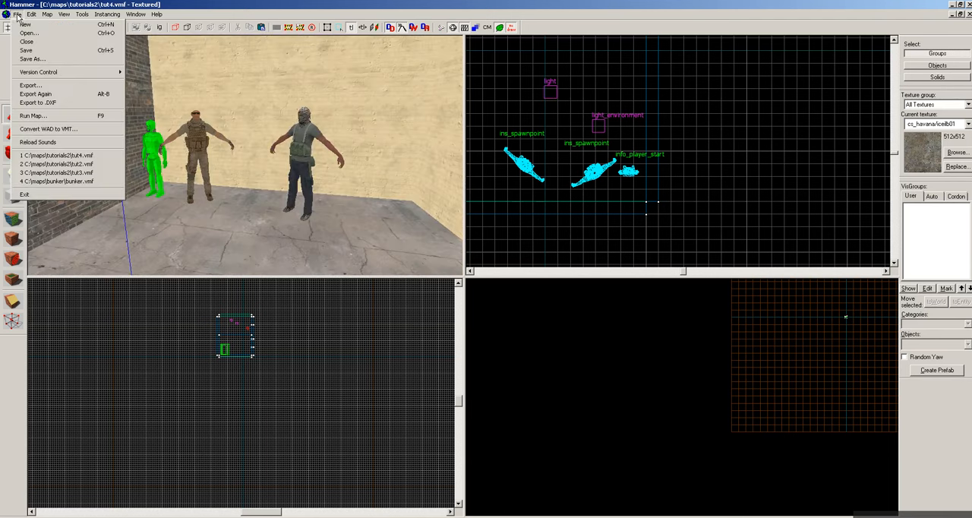
pyautogui.click(39, 117)
pyautogui.click(485, 360)
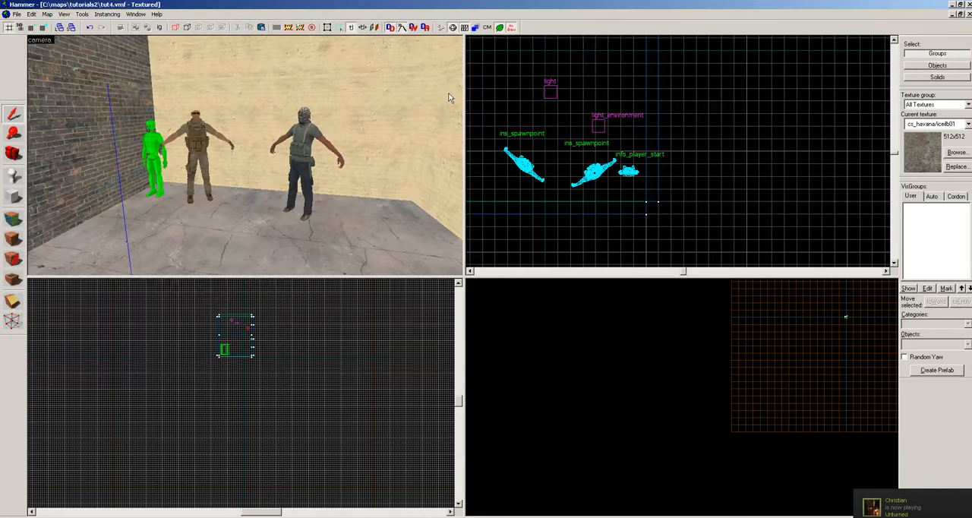
# Minimize Hammer and launch Insurgency from the desktop.
pyautogui.click(952, 5)
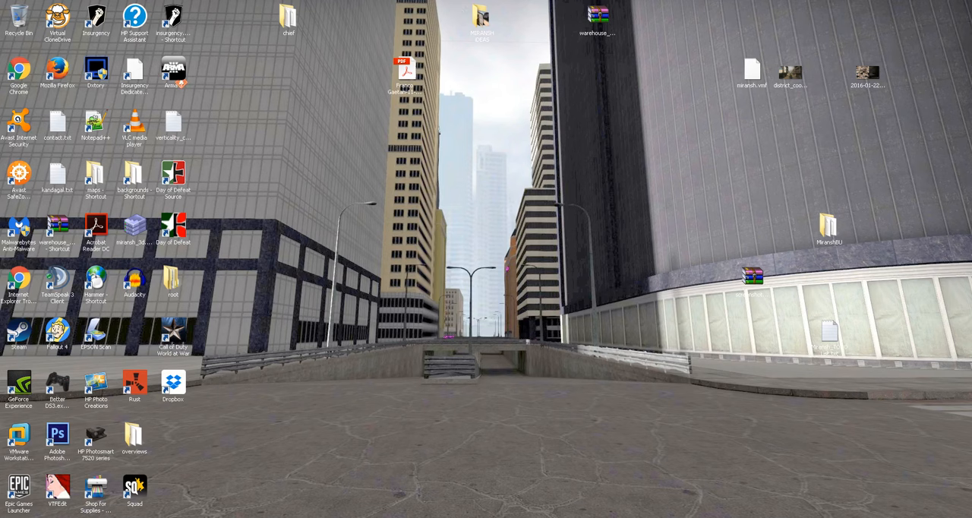
pyautogui.doubleClick(96, 29)
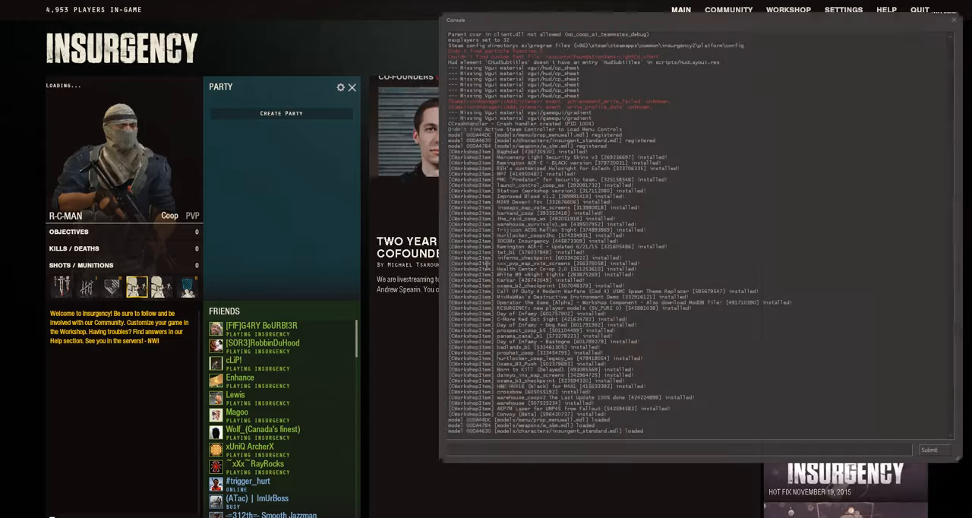
# Load the tut3 map through the game console and enter it with the M1 Carbine loadout.
pyautogui.write('map0')
pyautogui.press('BackSpace')
pyautogui.press('BackSpace')
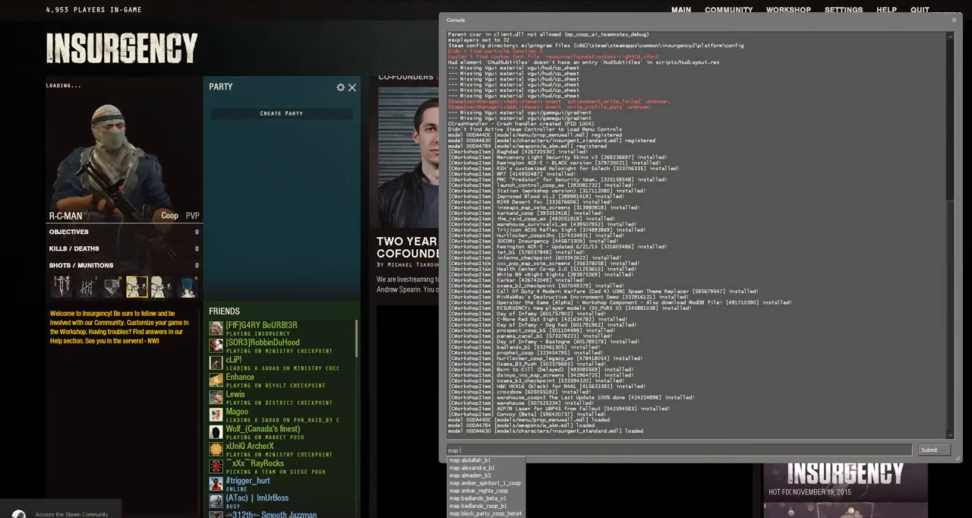
pyautogui.write('tut')
pyautogui.press('Return')
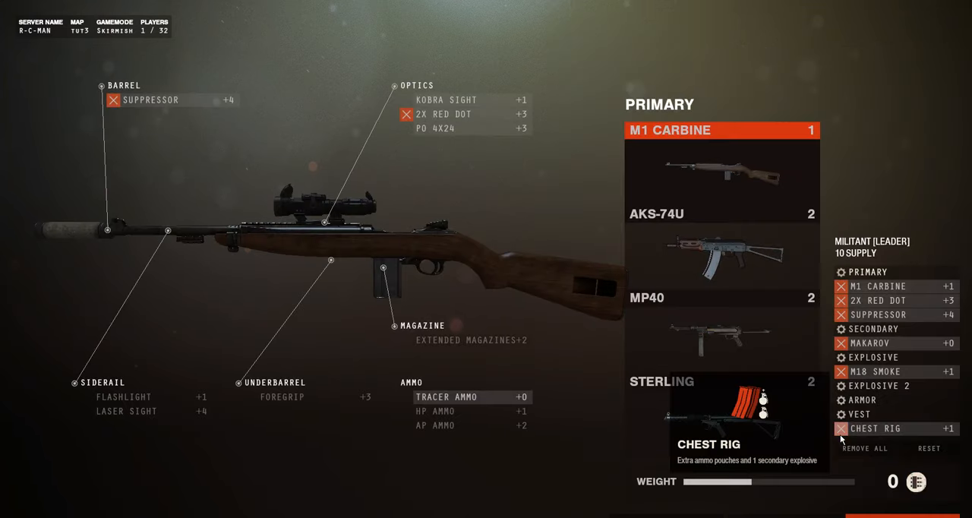
pyautogui.click(902, 516)
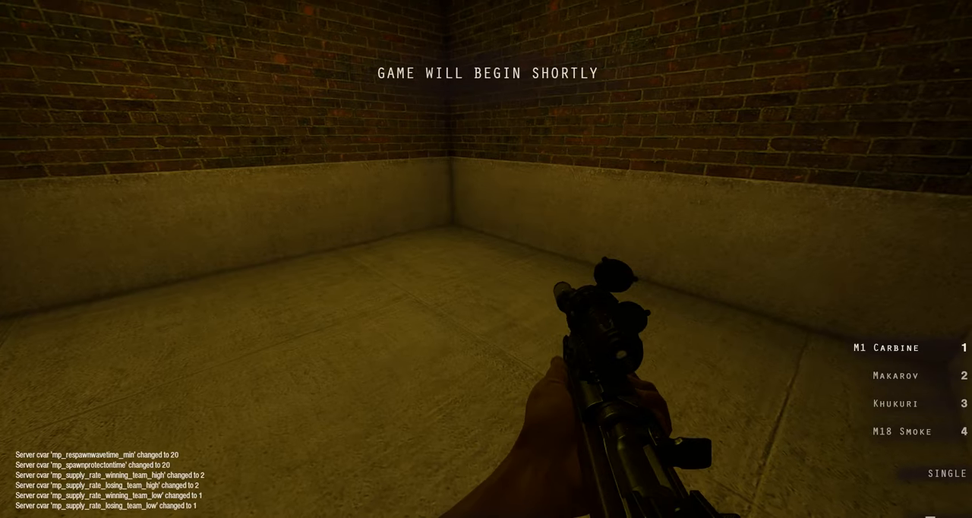
# Load the tut4 map through the game console.
pyautogui.press('`')
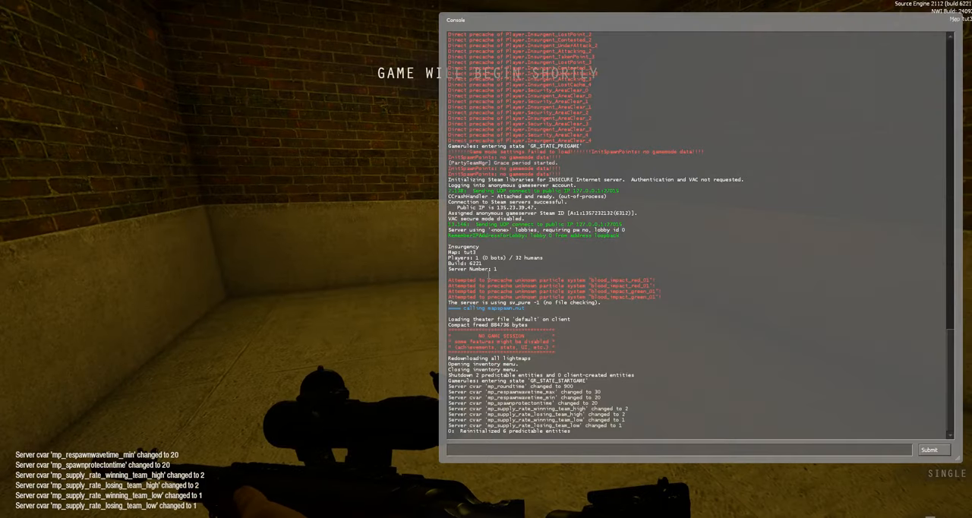
pyautogui.write('map tut')
pyautogui.write('4')
pyautogui.press('Return')
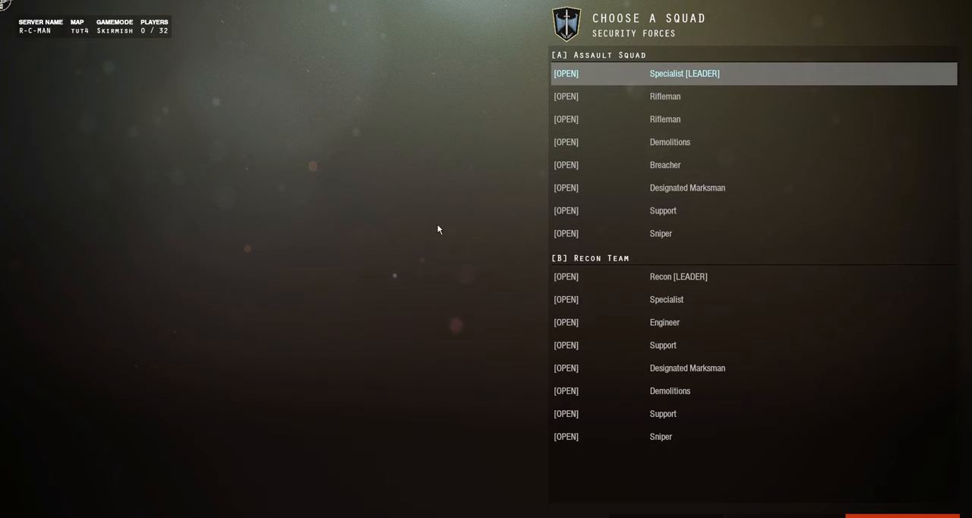
# Join the Recon Team as Specialist with the MK18 loadout and fire the weapon inside the tut4 room.
pyautogui.click(649, 301)
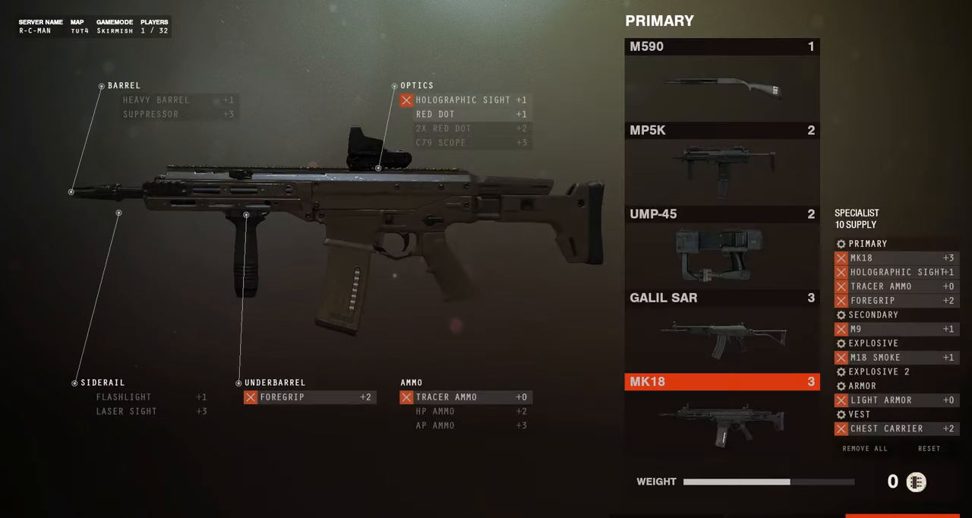
pyautogui.click(902, 517)
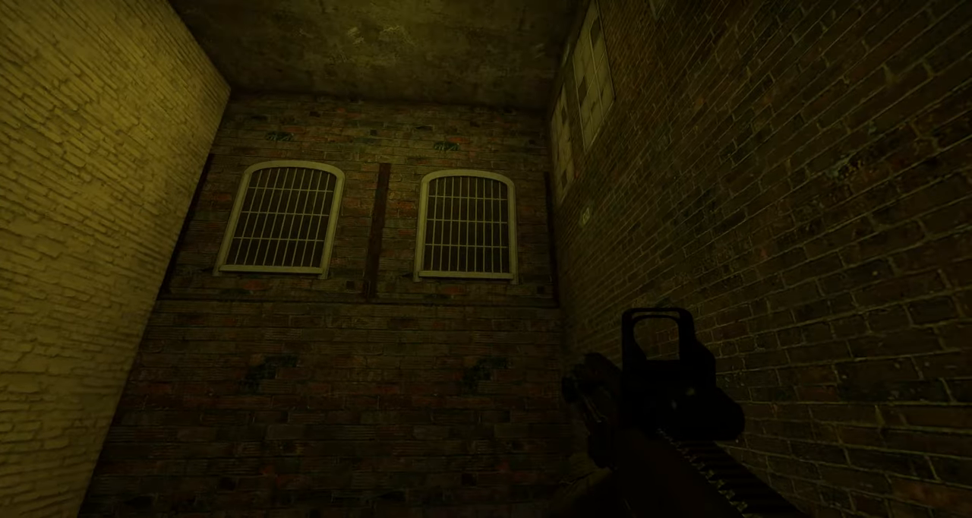
pyautogui.click(486, 258)
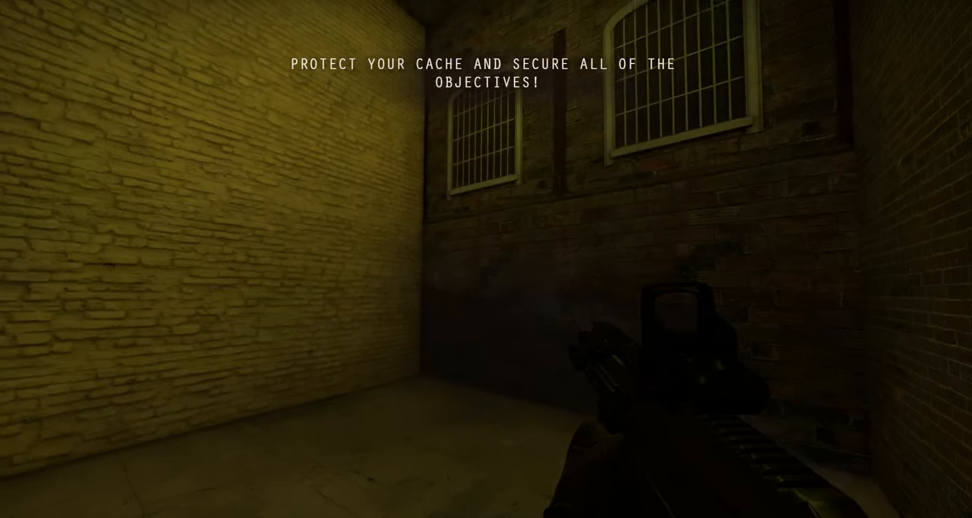
# Exit the tut4 match to the main menu and quit Insurgency.
pyautogui.press('Escape')
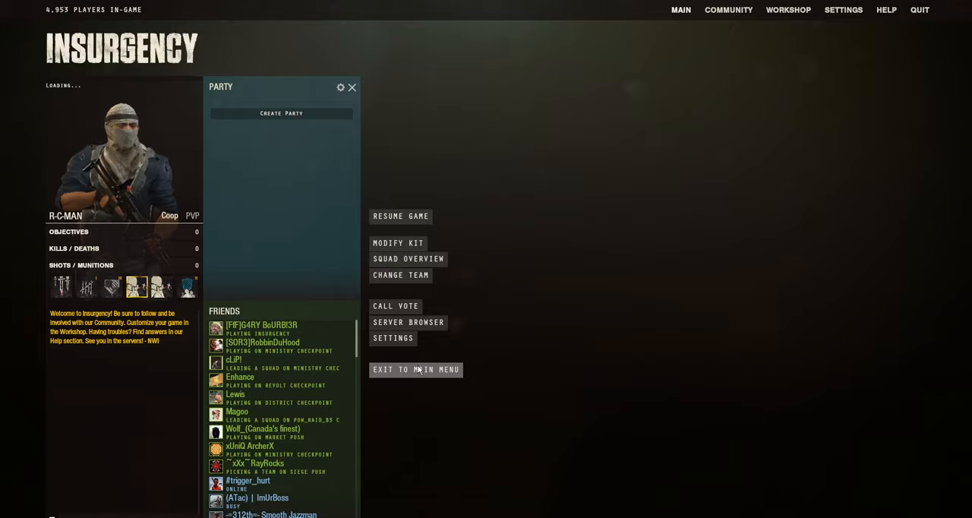
pyautogui.click(418, 370)
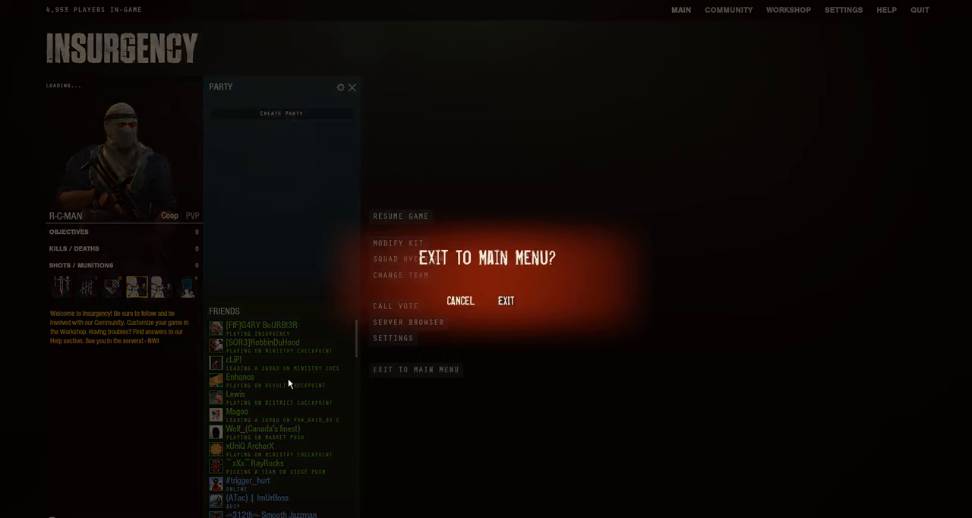
pyautogui.click(504, 300)
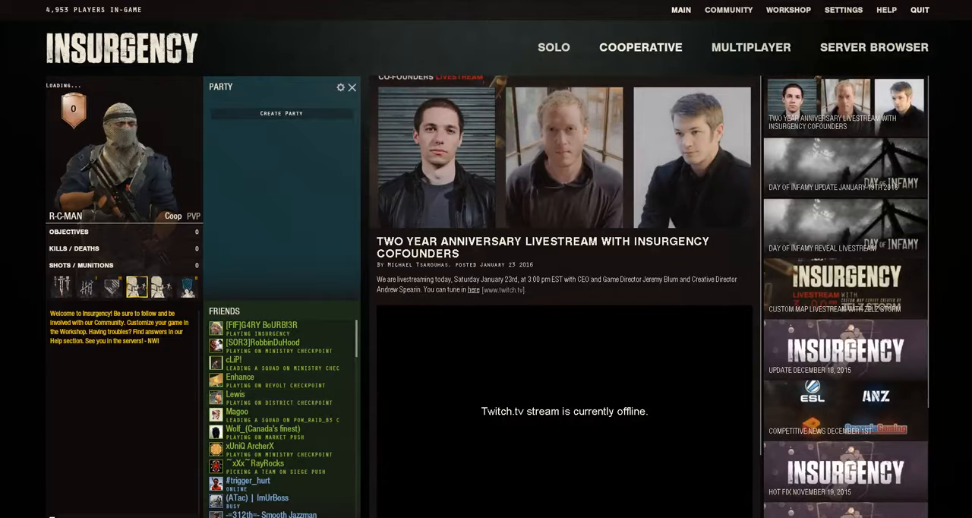
pyautogui.click(919, 10)
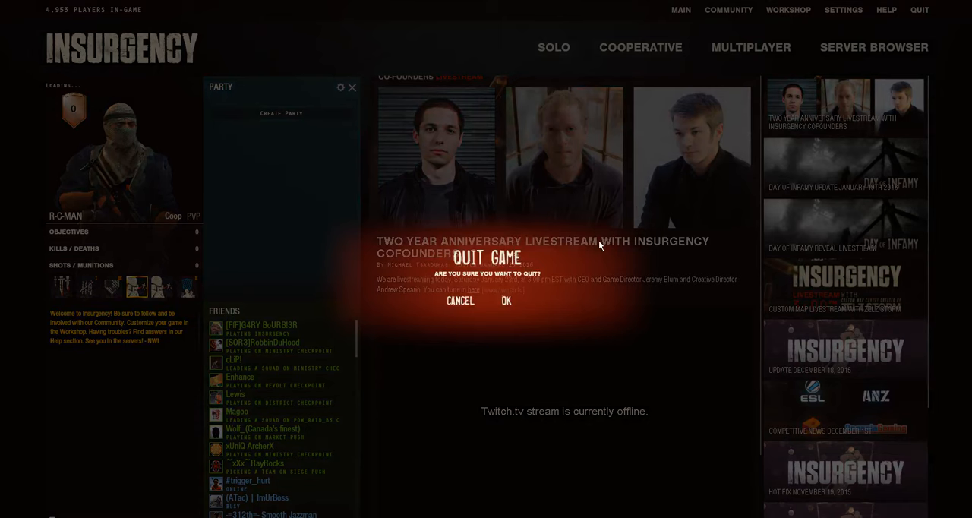
pyautogui.click(503, 302)
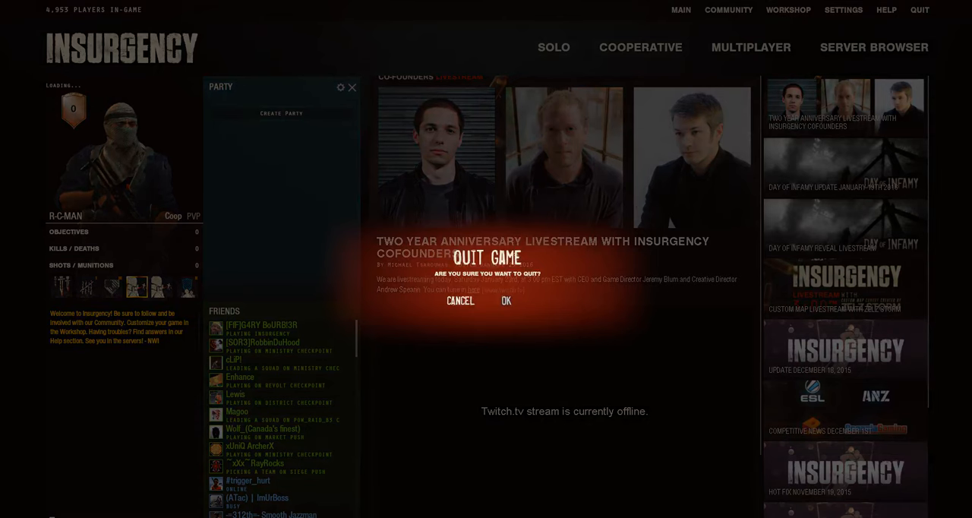